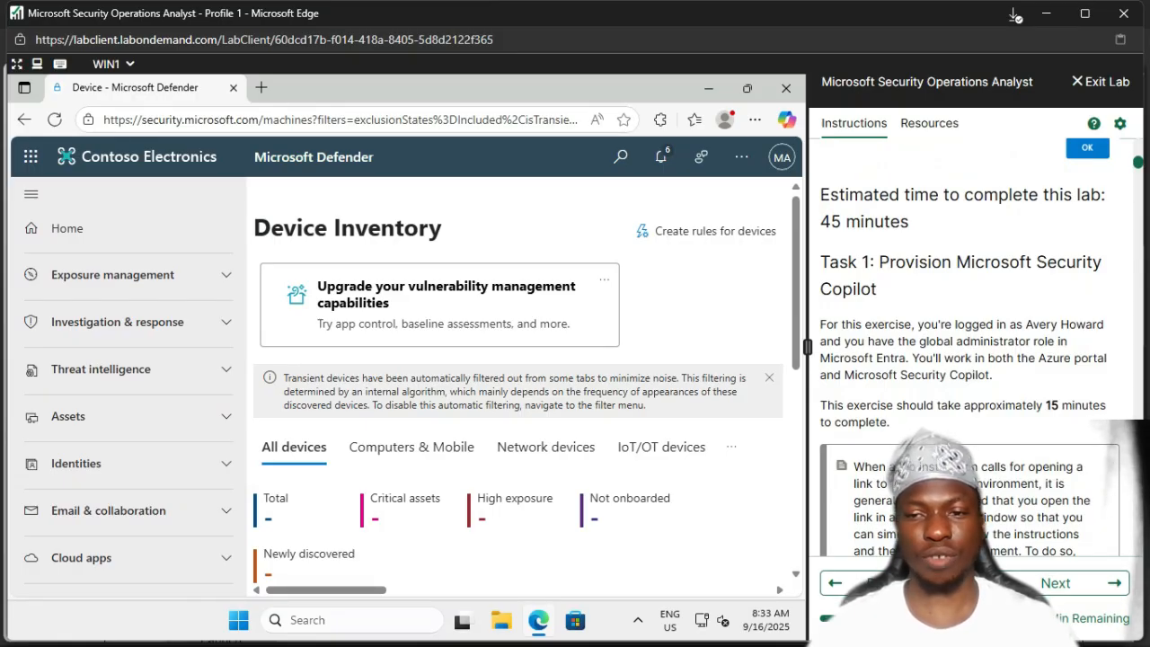
Step: Scroll through the lab instructions to reach step 1's simulated environment link
scroll(975, 392, down, 1)
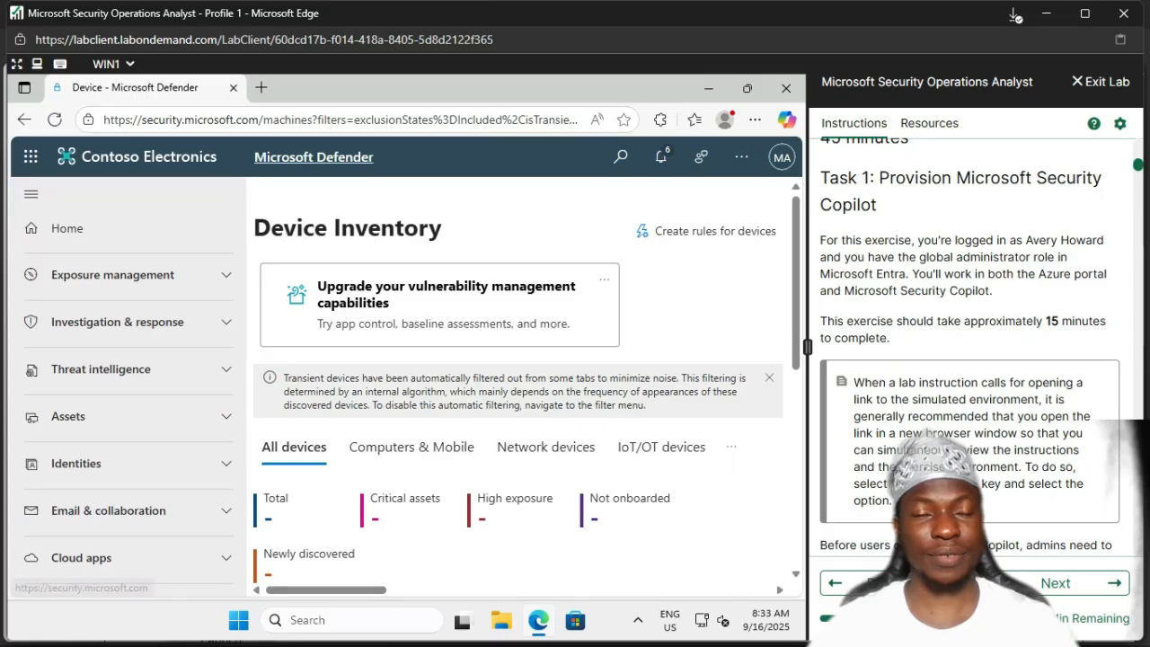
scroll(519, 378, down, 1)
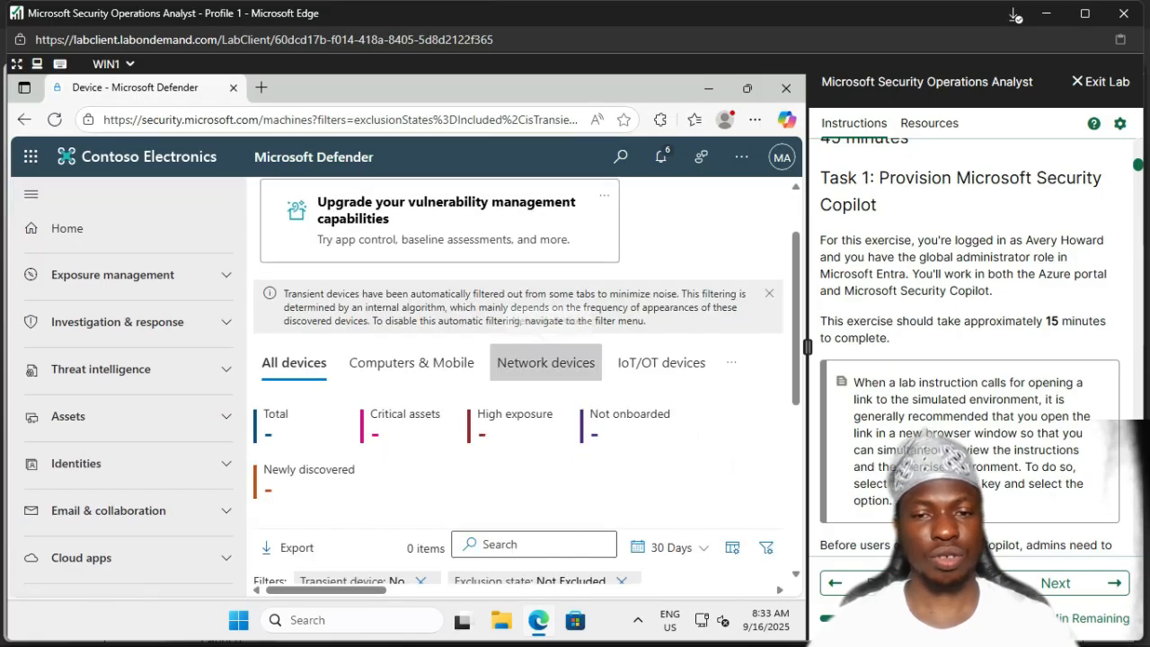
scroll(545, 360, down, 1)
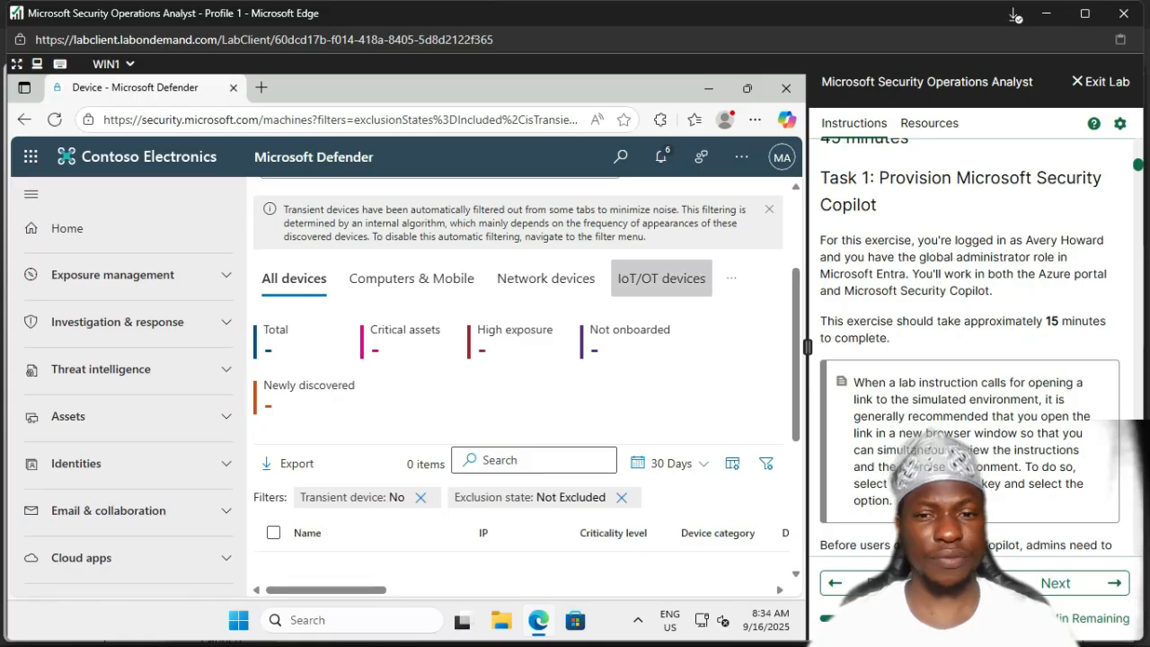
scroll(970, 342, down, 3)
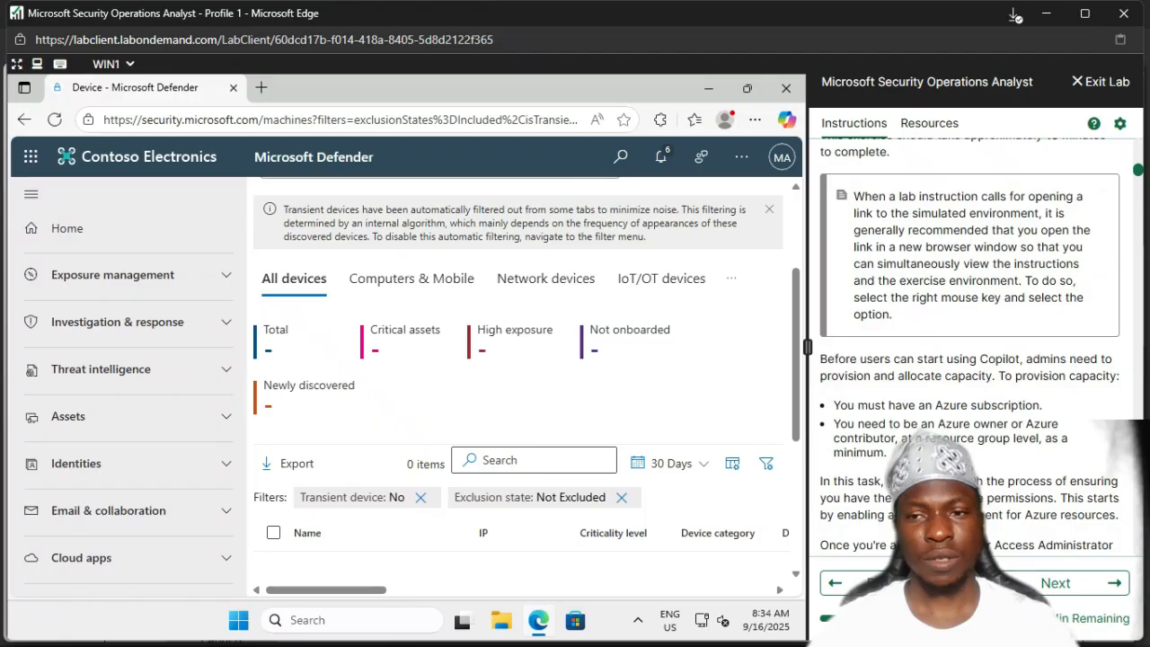
scroll(971, 359, down, 3)
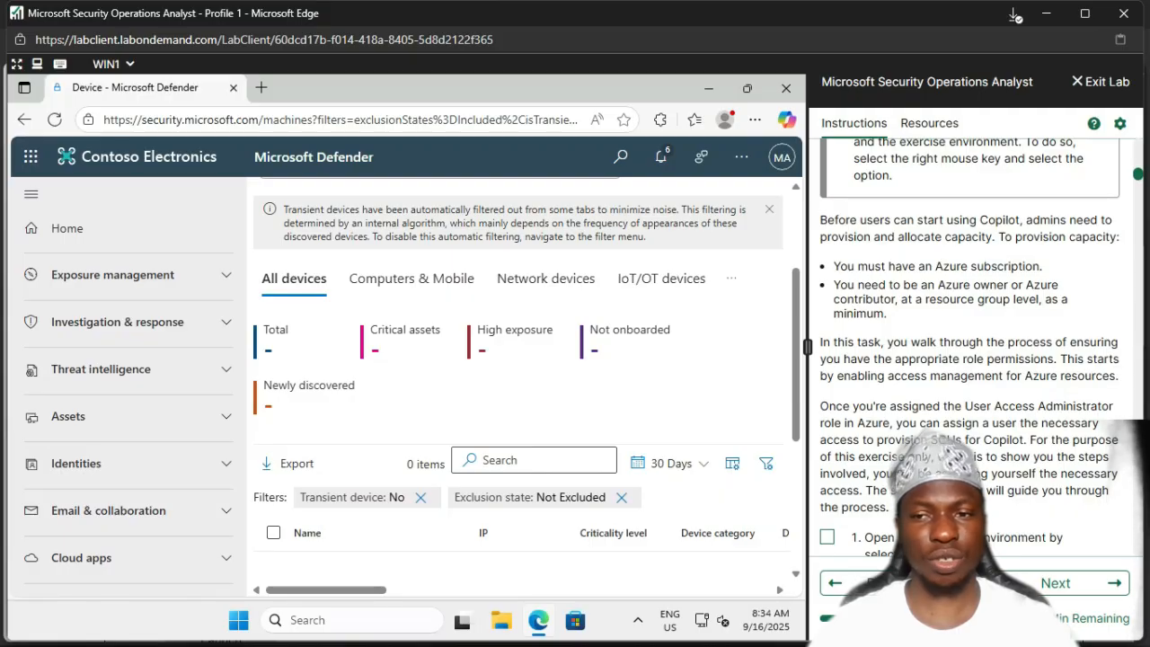
scroll(971, 360, down, 1)
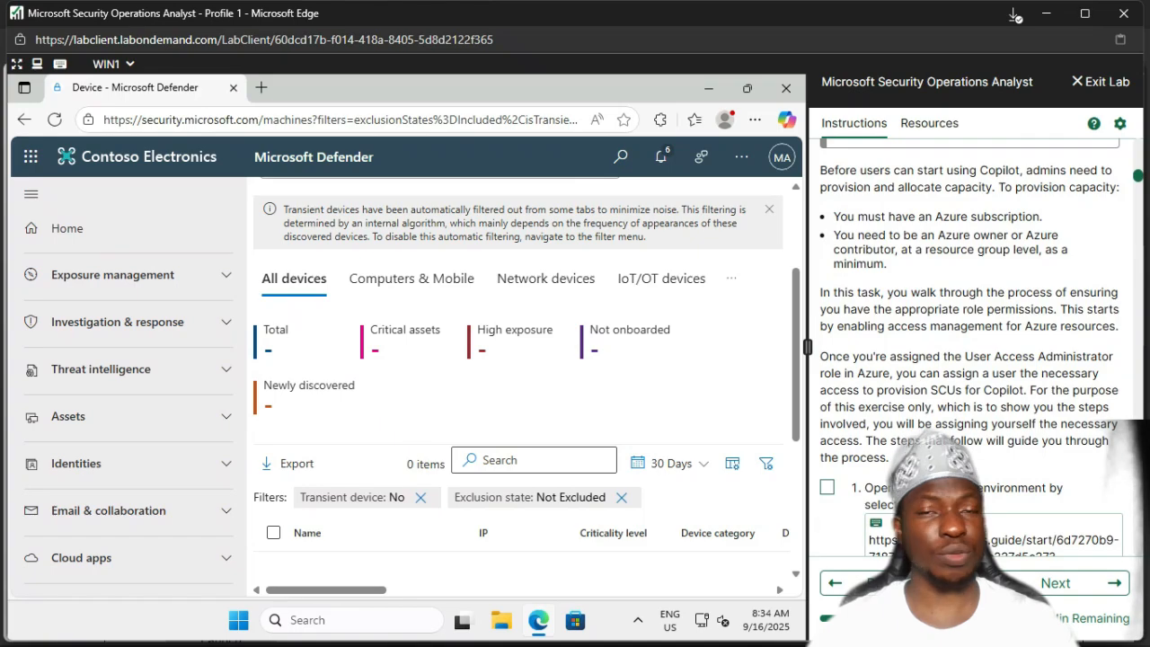
scroll(970, 359, down, 1)
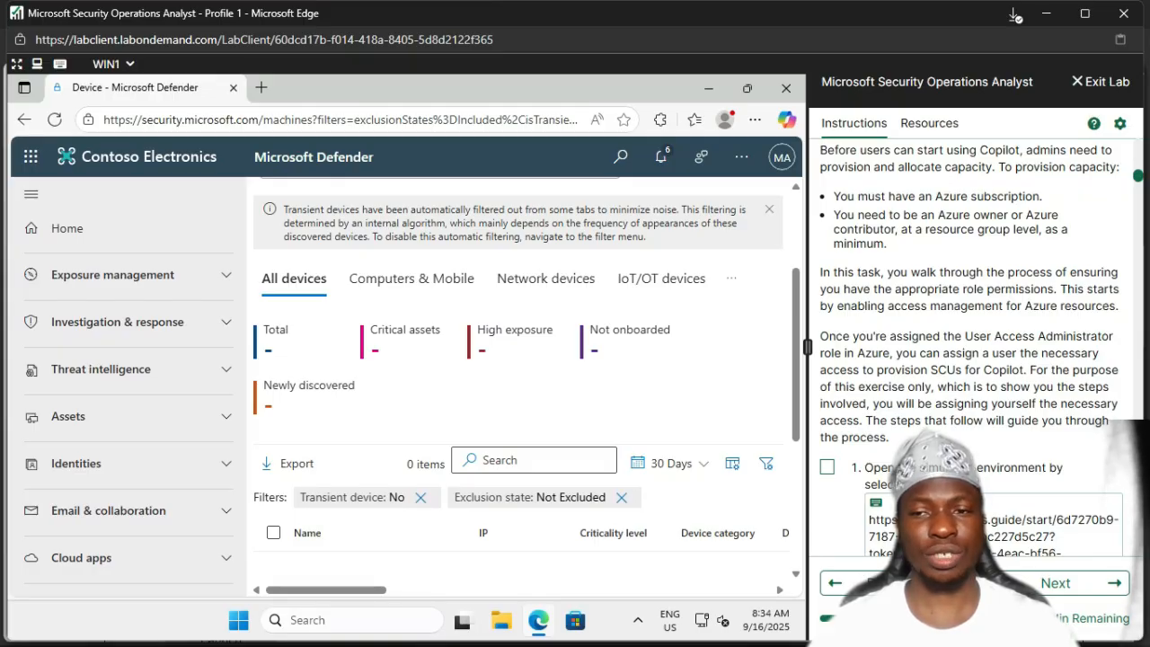
scroll(971, 360, down, 3)
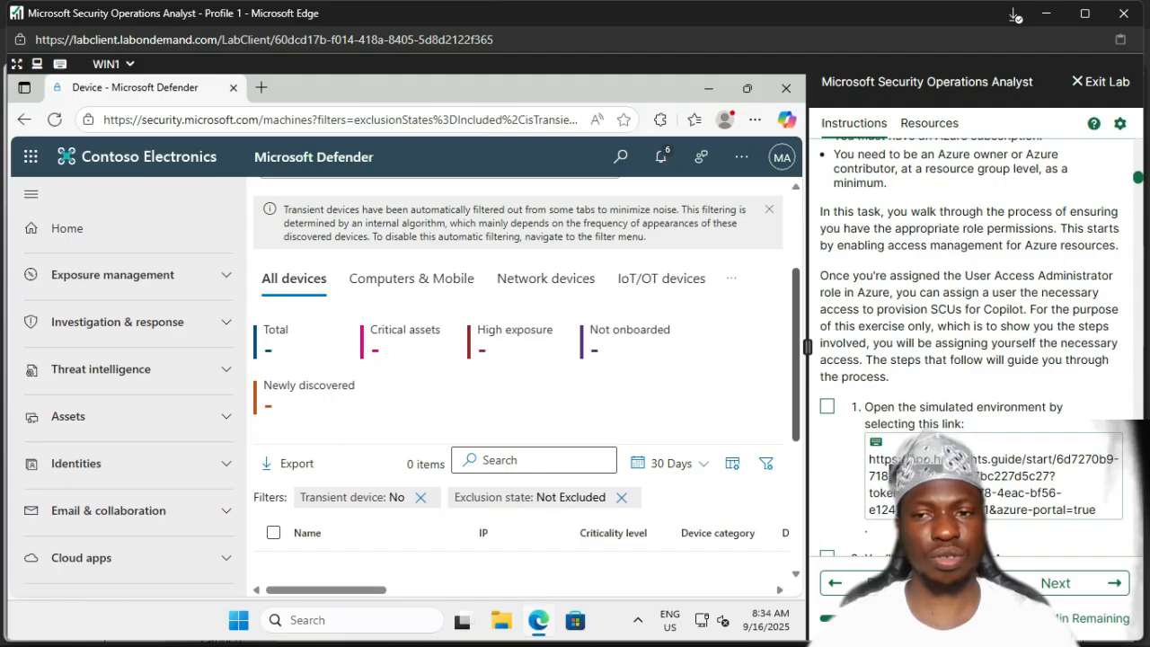
scroll(970, 342, down, 3)
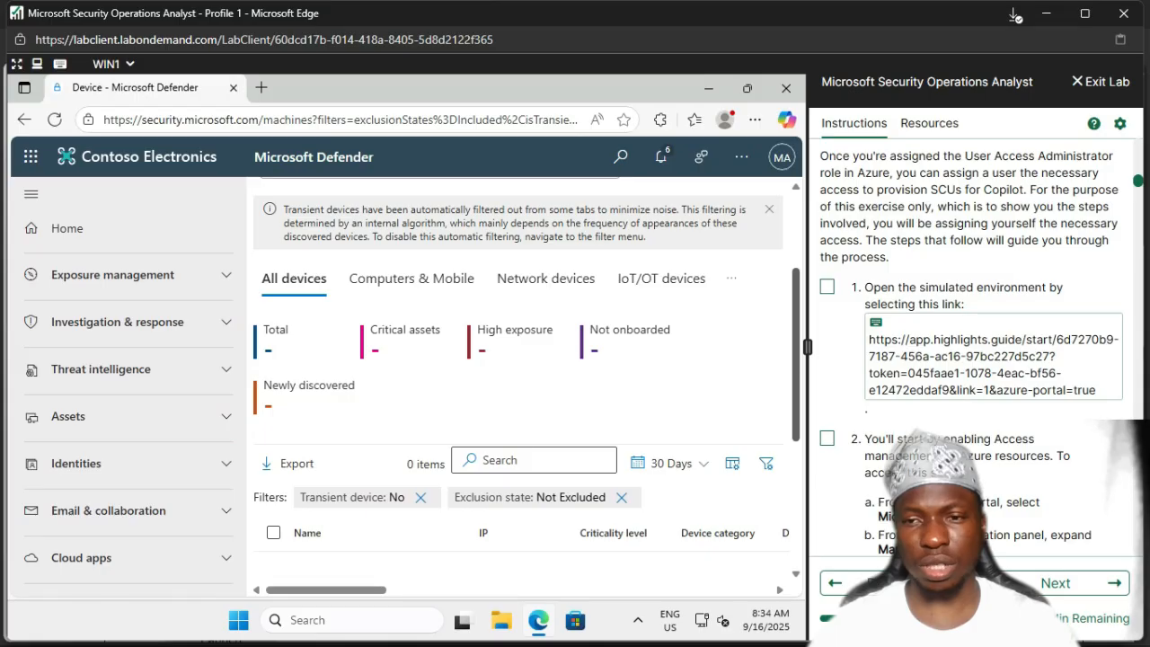
scroll(518, 386, up, 2)
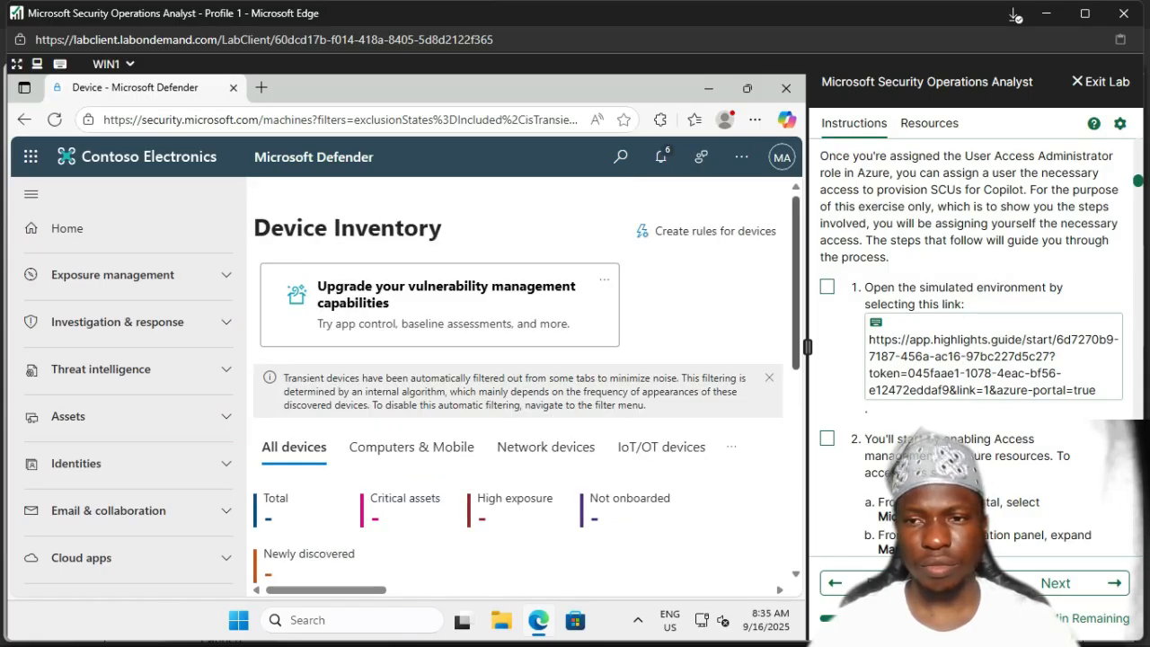
scroll(975, 342, up, 1)
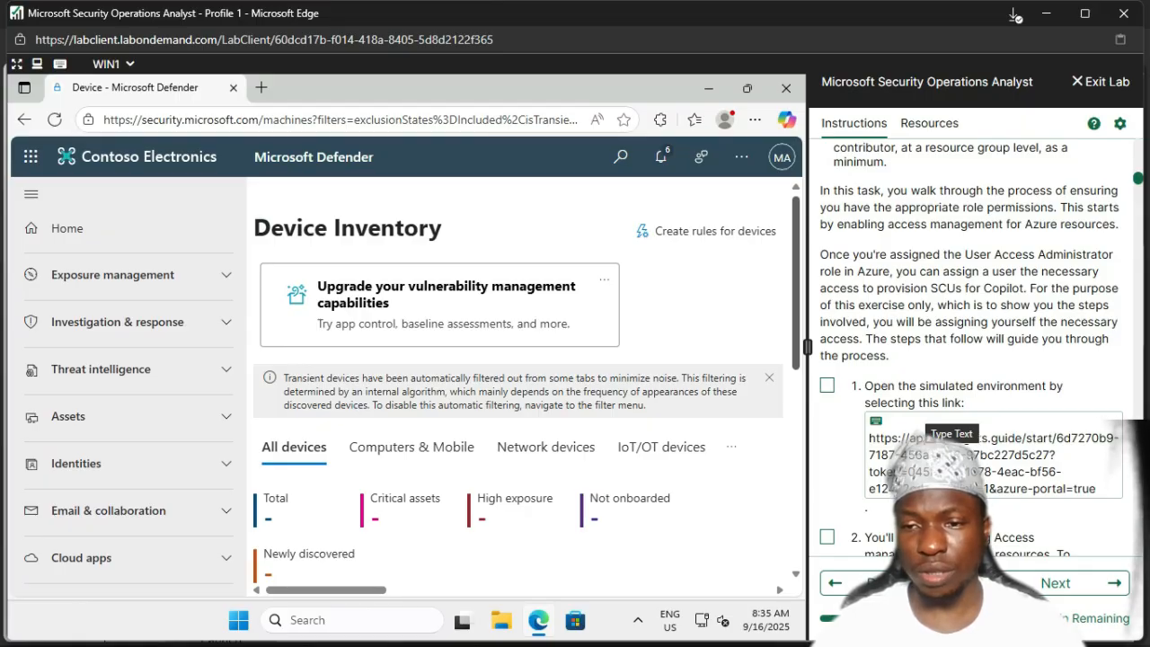
scroll(980, 342, down, 1)
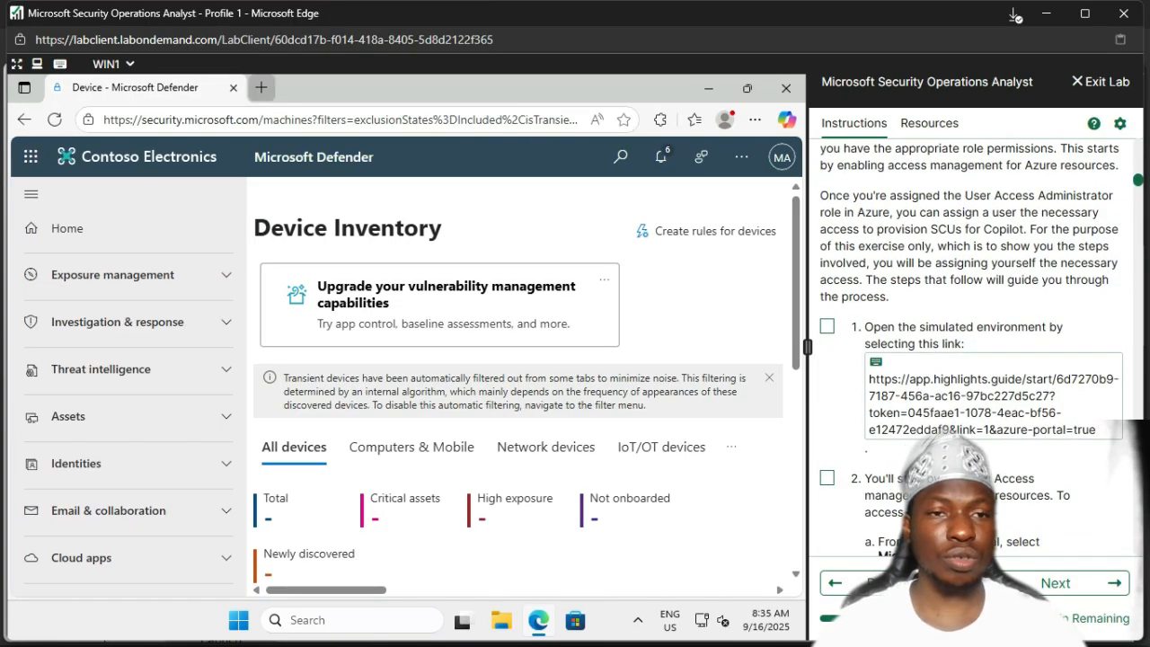
Step: Load the simulated Azure environment link in a new Edge tab and check off lab step 1
click(262, 87)
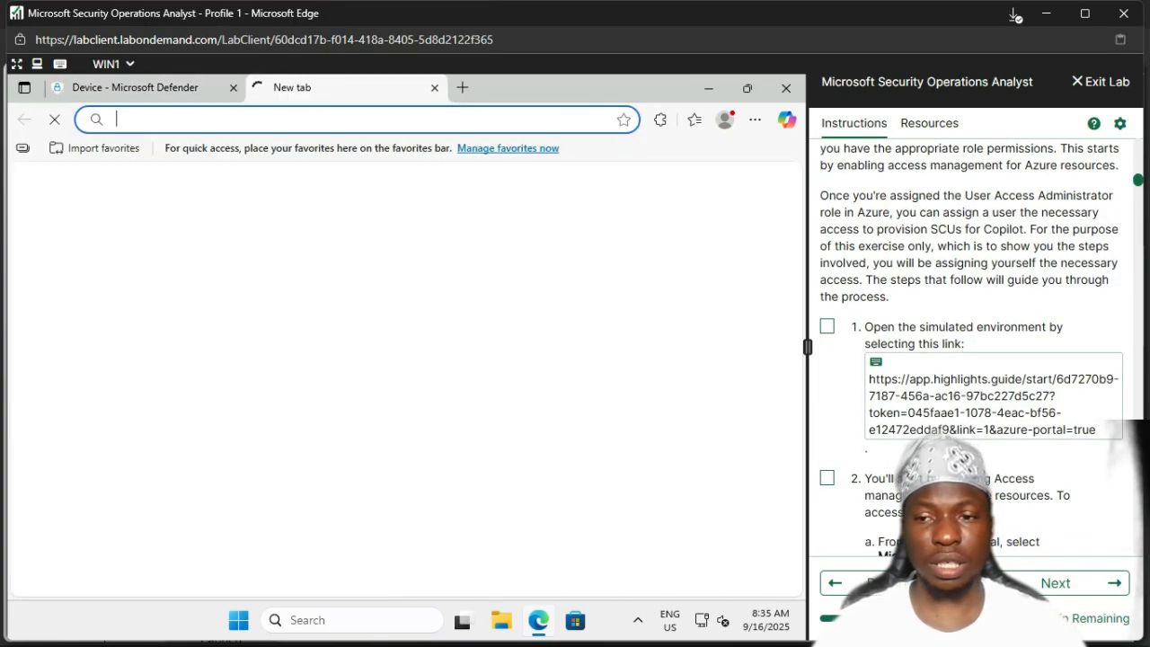
click(879, 363)
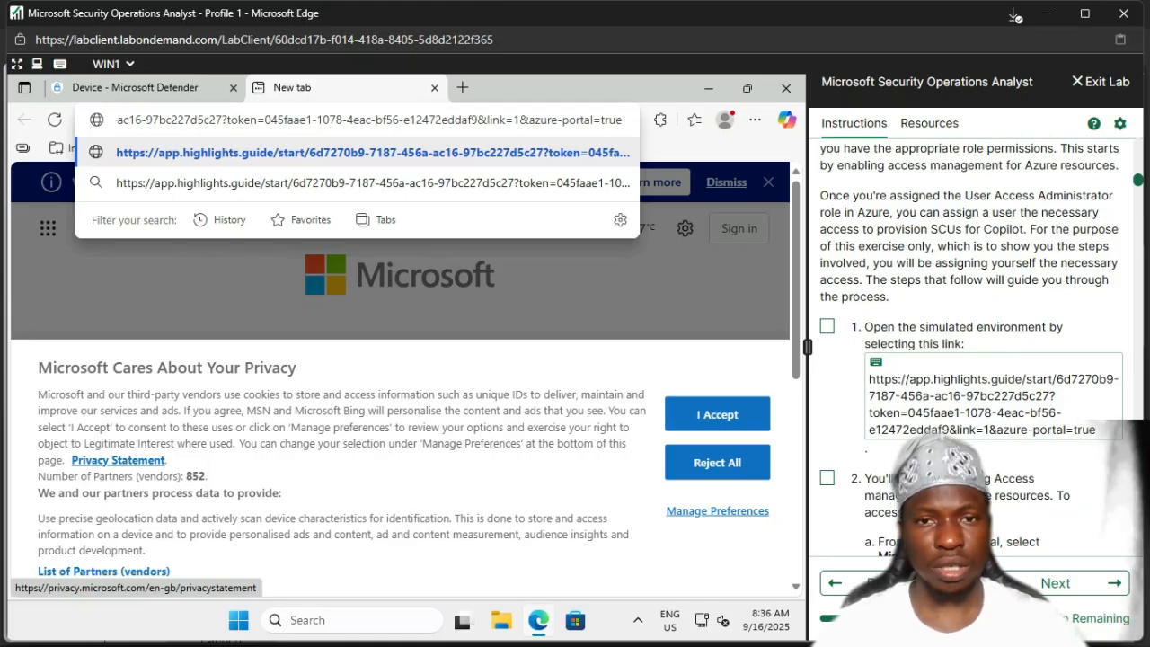
key(Return)
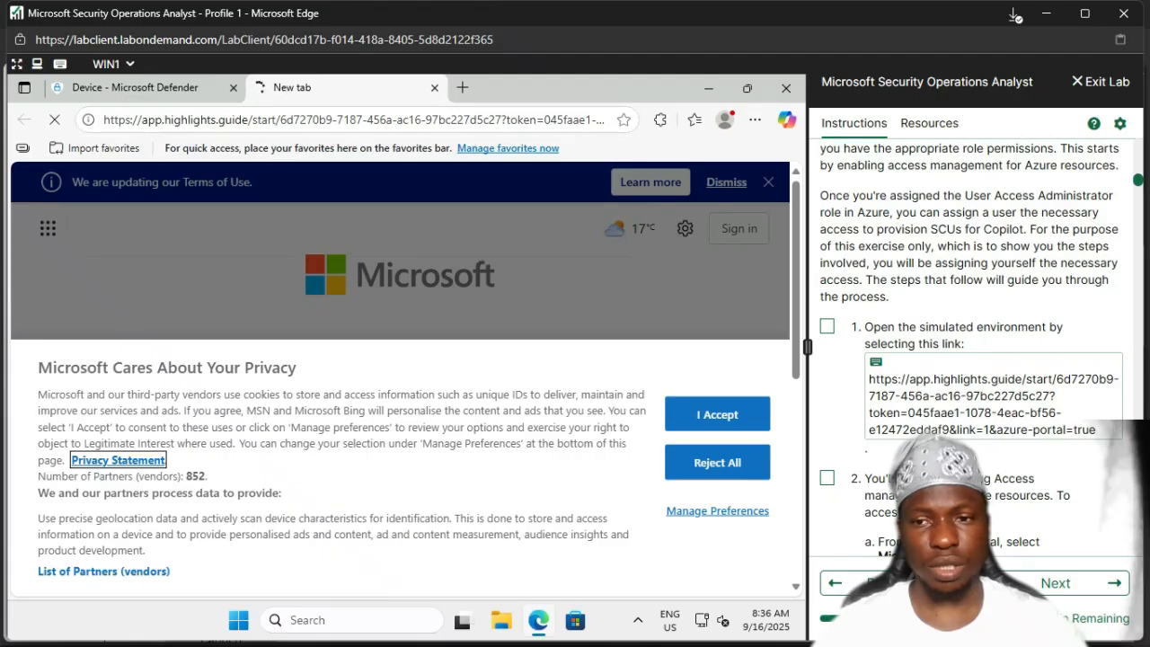
click(827, 326)
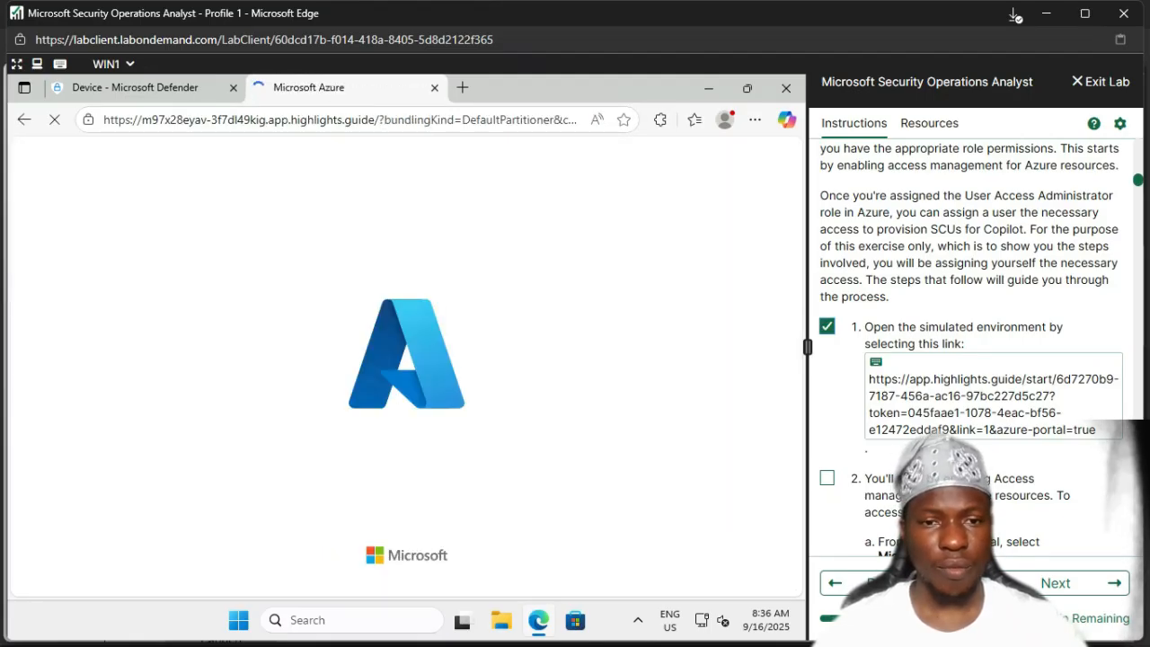
Step: Open Microsoft Entra ID from the Azure services on Azure Home
scroll(975, 351, down, 3)
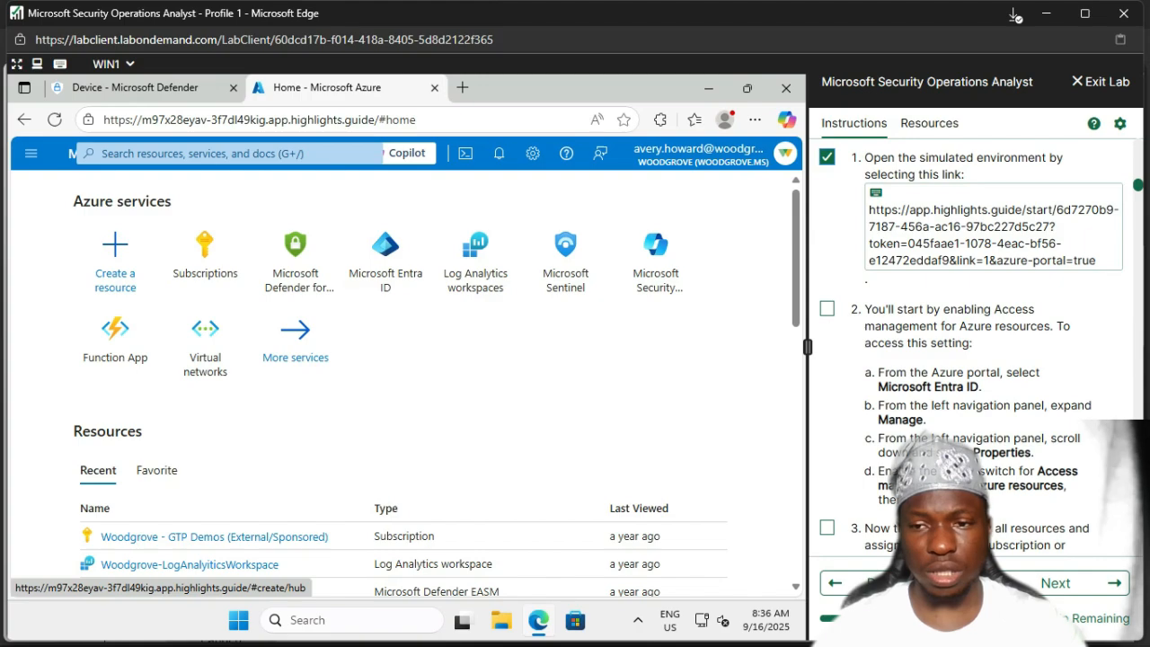
scroll(970, 341, down, 1)
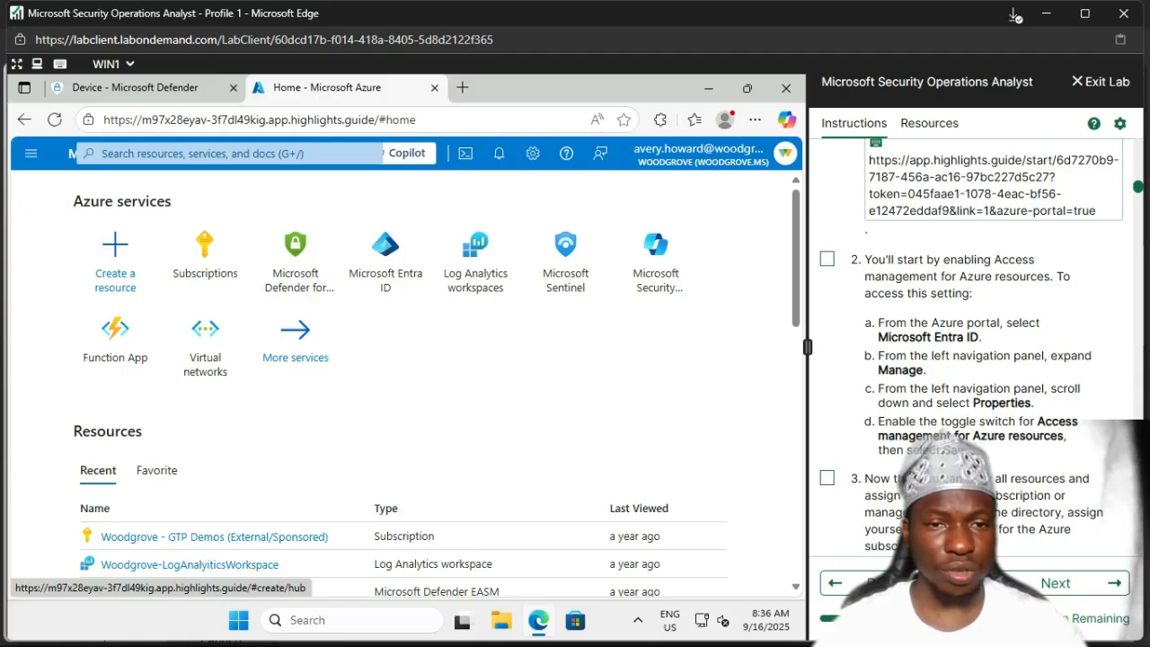
mouse_move(386, 256)
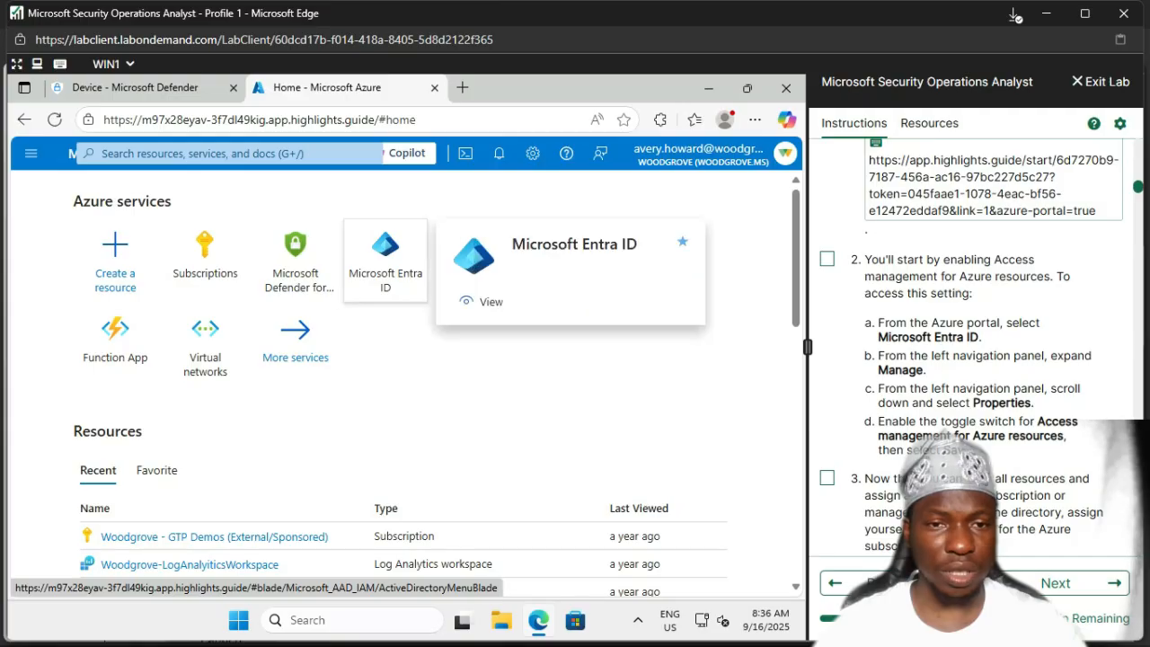
click(386, 261)
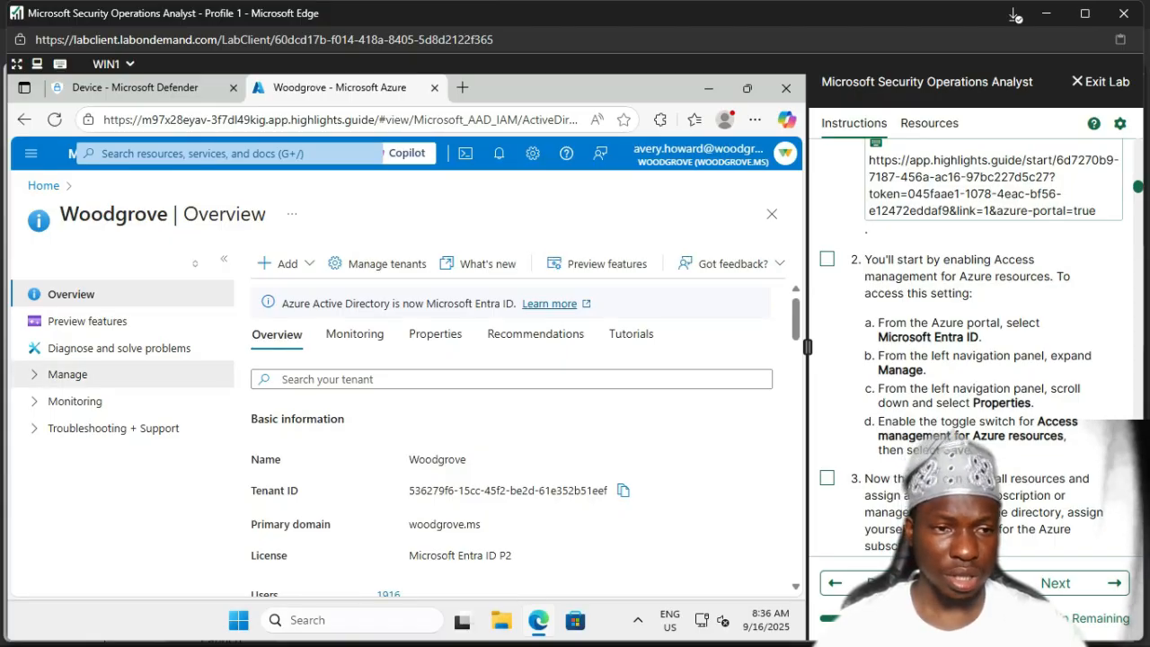
Step: Open the Woodgrove tenant's Properties page from Entra ID's Manage section
click(67, 374)
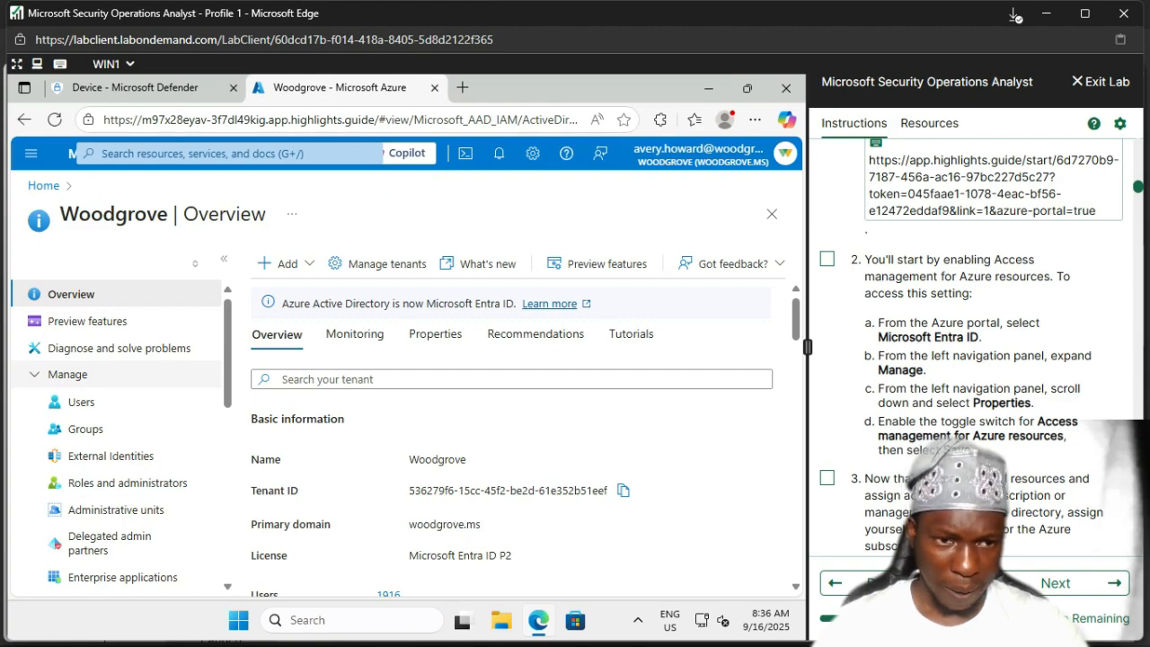
scroll(126, 319, down, 2)
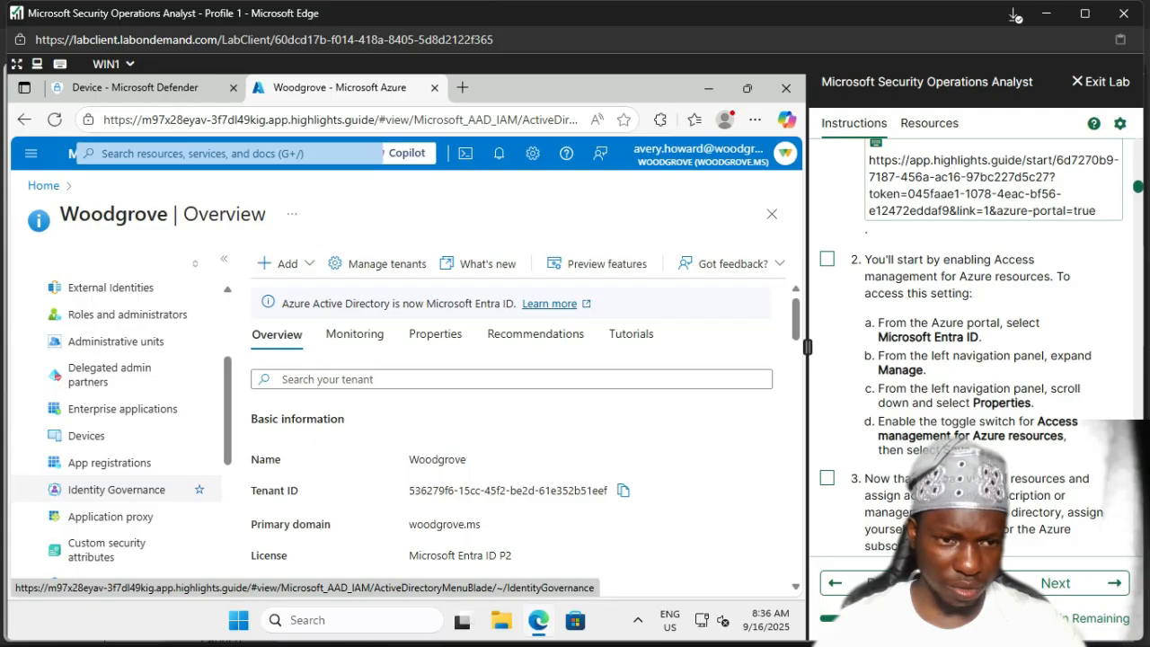
scroll(117, 494, down, 1)
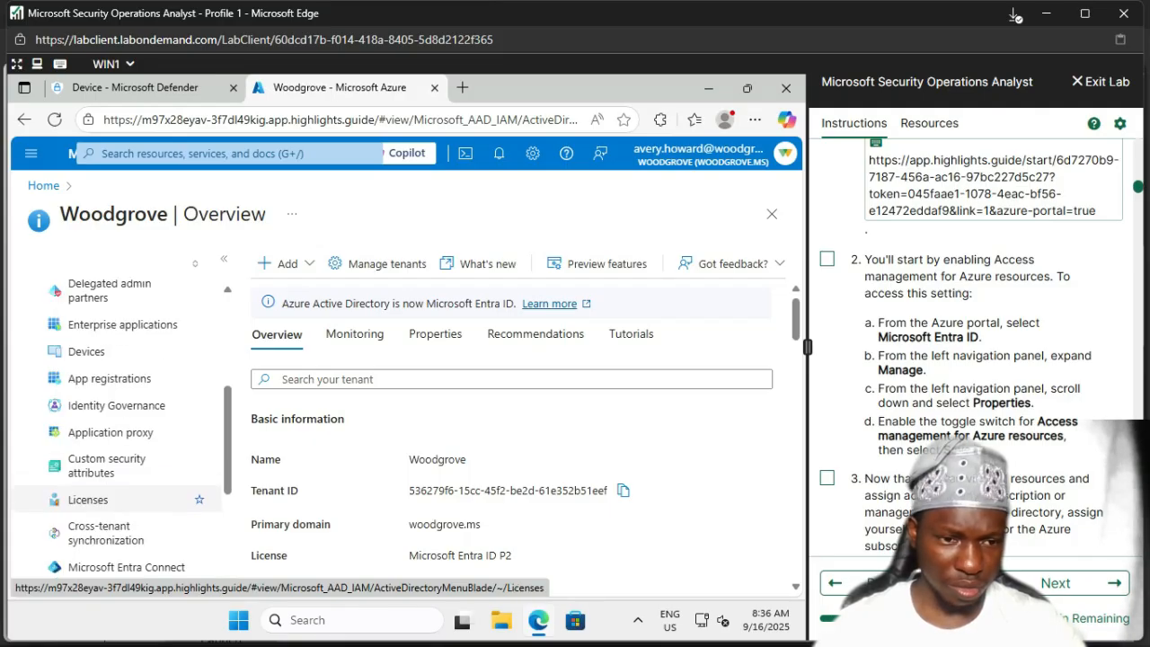
scroll(117, 500, down, 3)
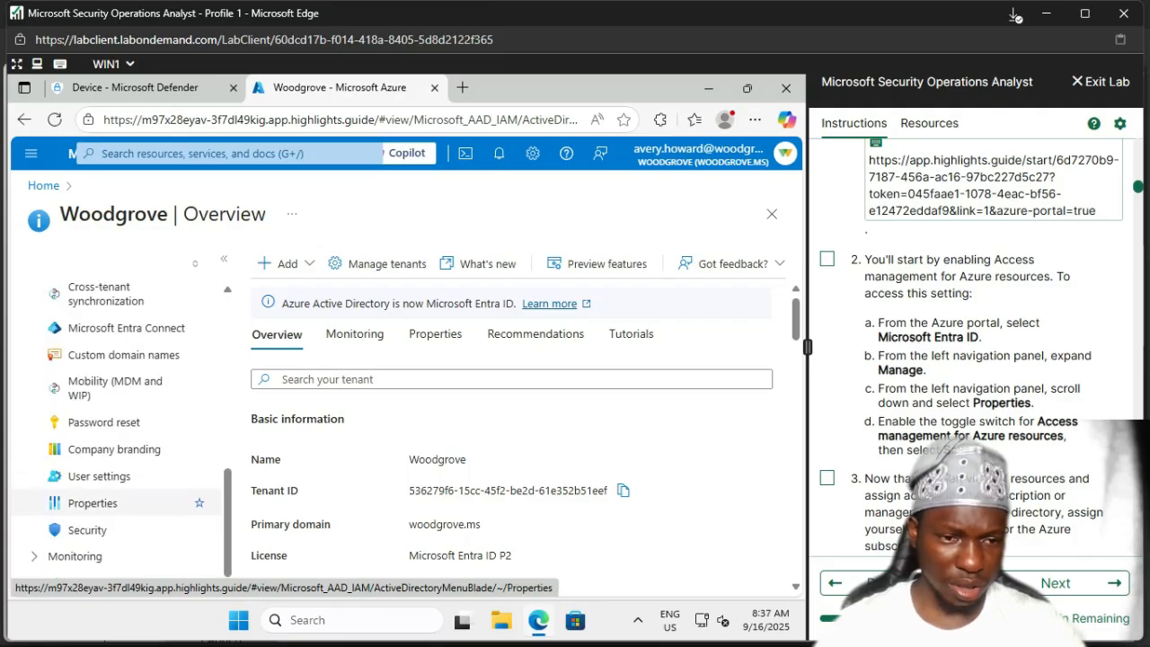
click(92, 503)
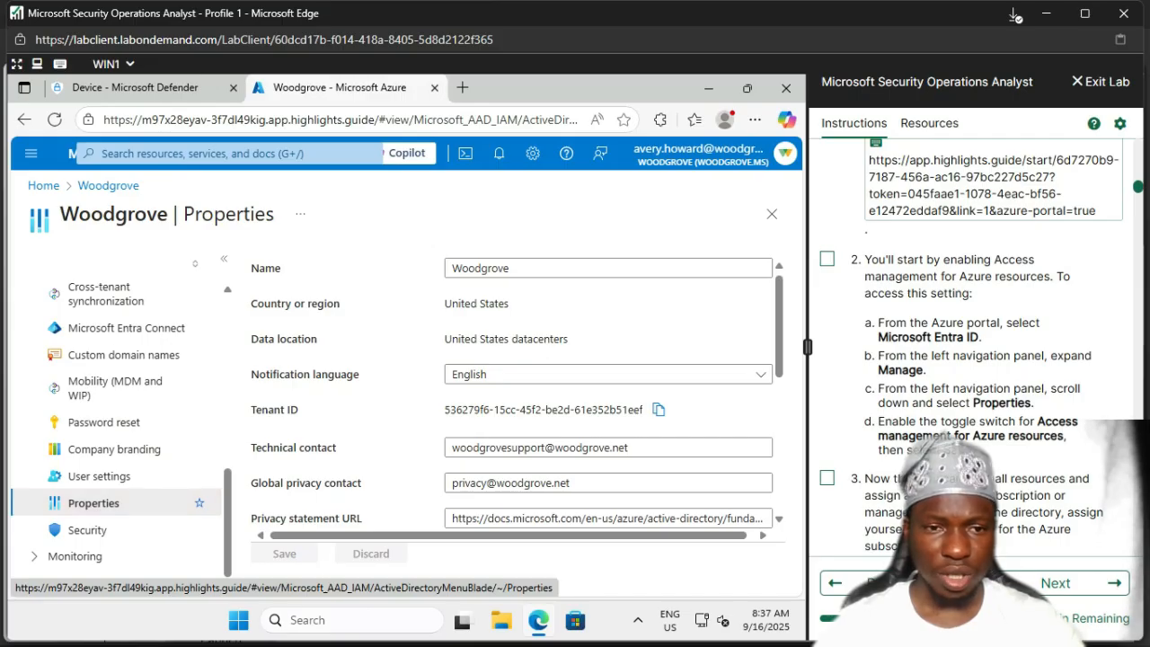
Step: Set Access management for Azure resources to Yes, save it, and check off lab step 2
scroll(513, 387, down, 3)
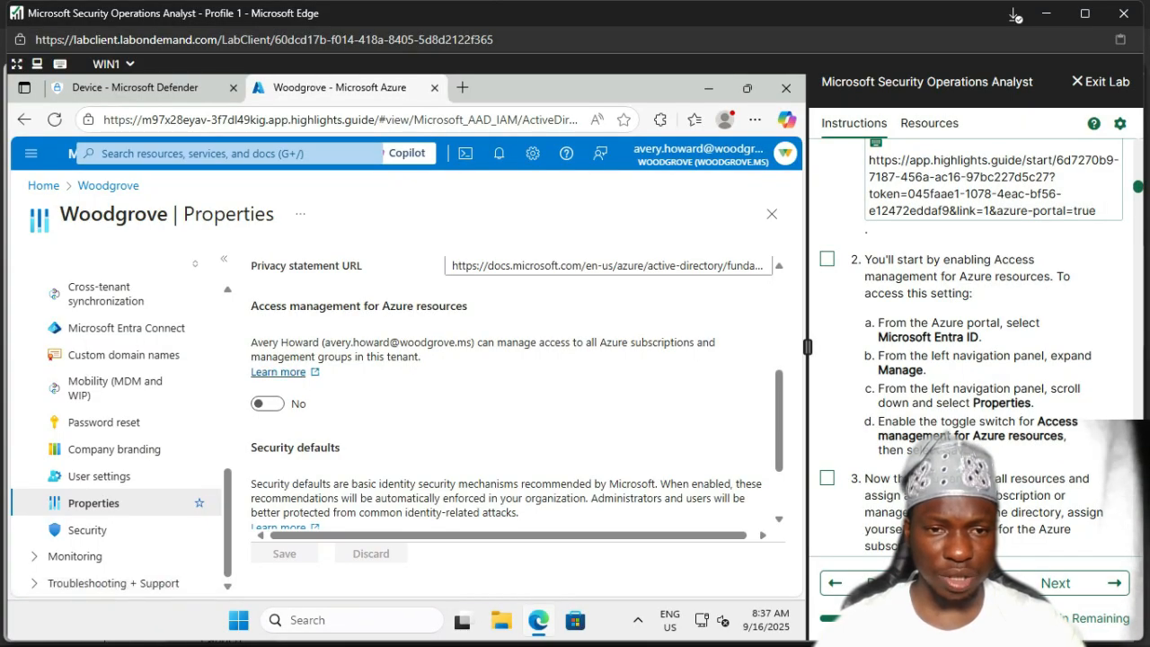
click(267, 403)
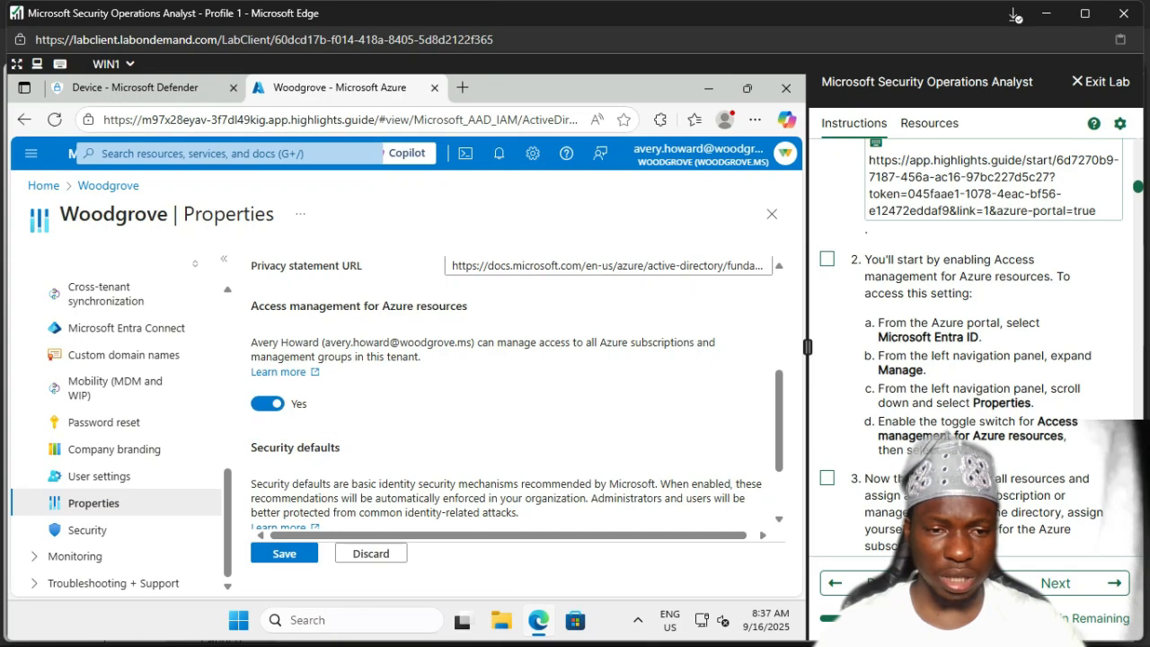
click(284, 553)
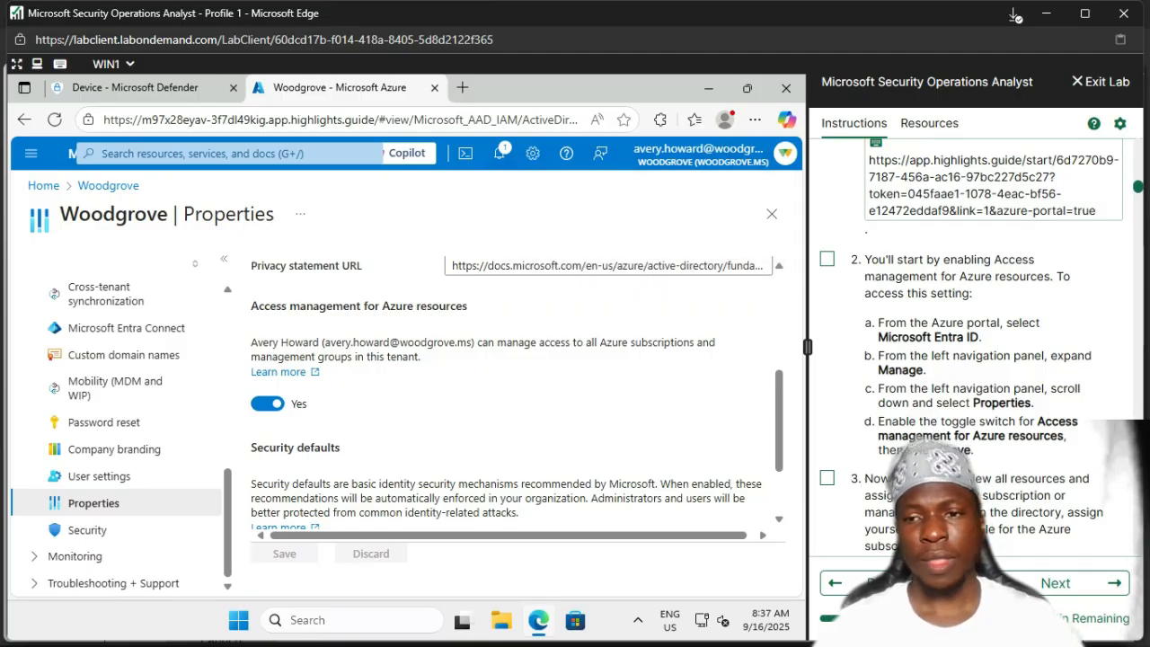
click(827, 259)
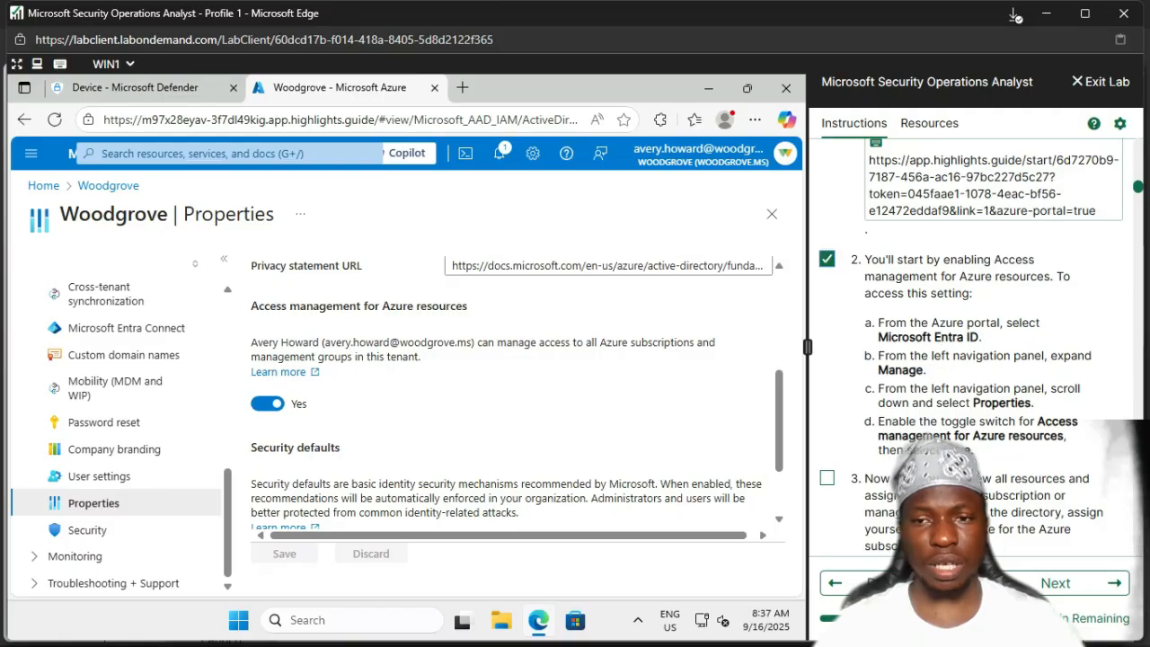
Step: Scroll the Woodgrove Properties page to confirm Access management for Azure resources is Yes
scroll(975, 359, down, 3)
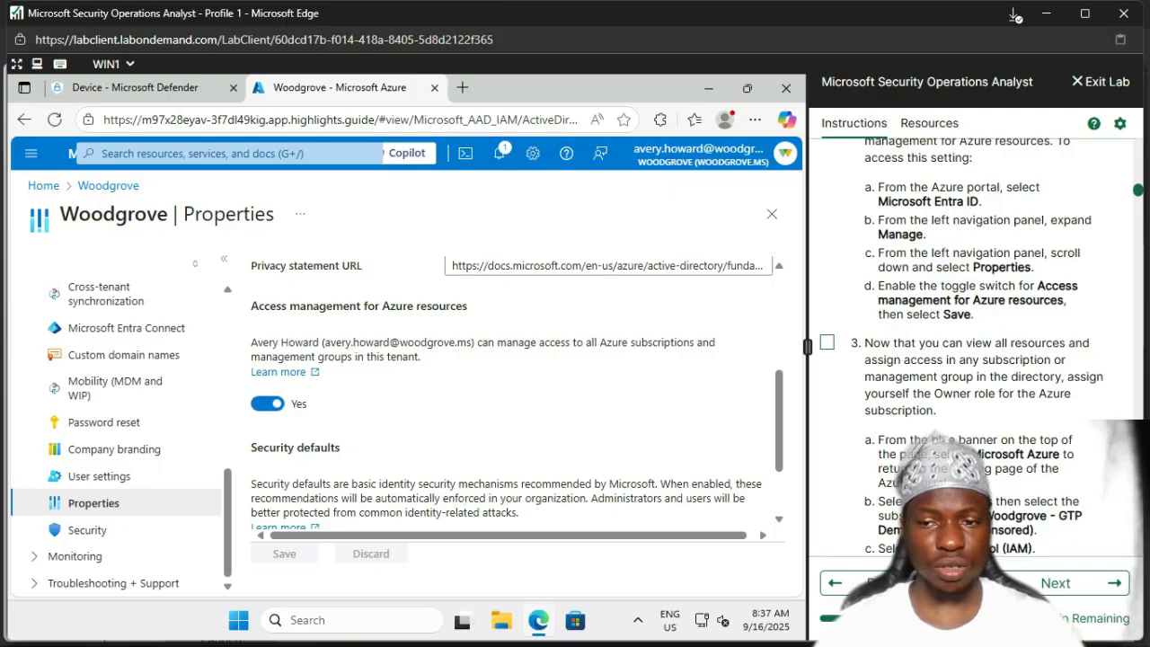
scroll(982, 345, down, 1)
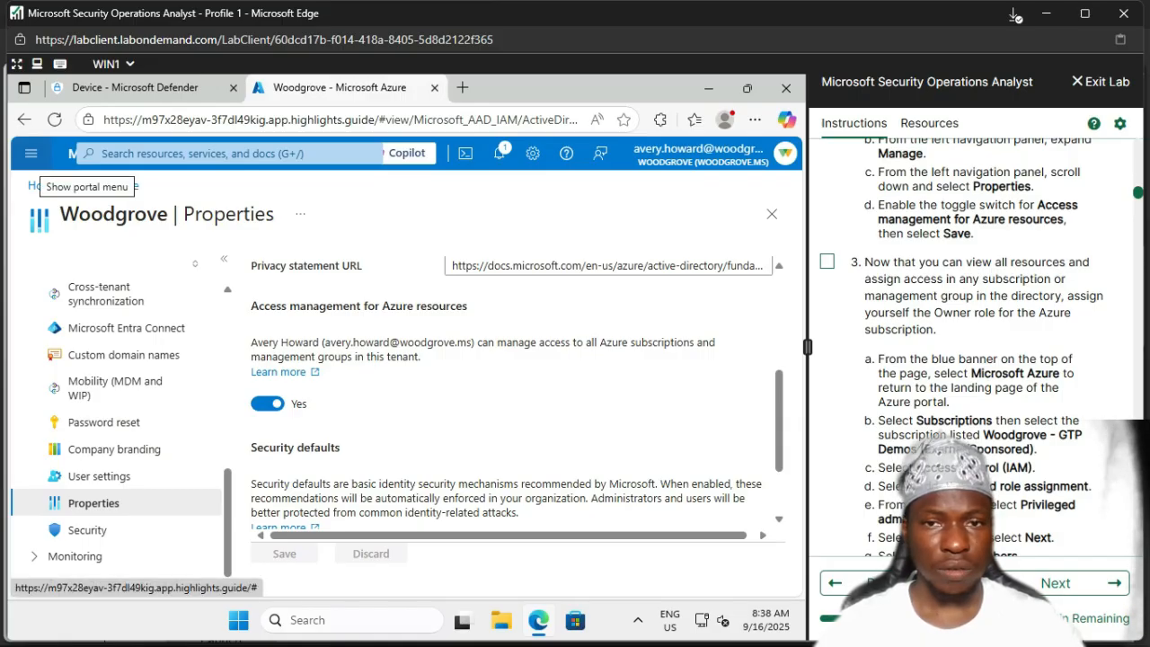
click(30, 154)
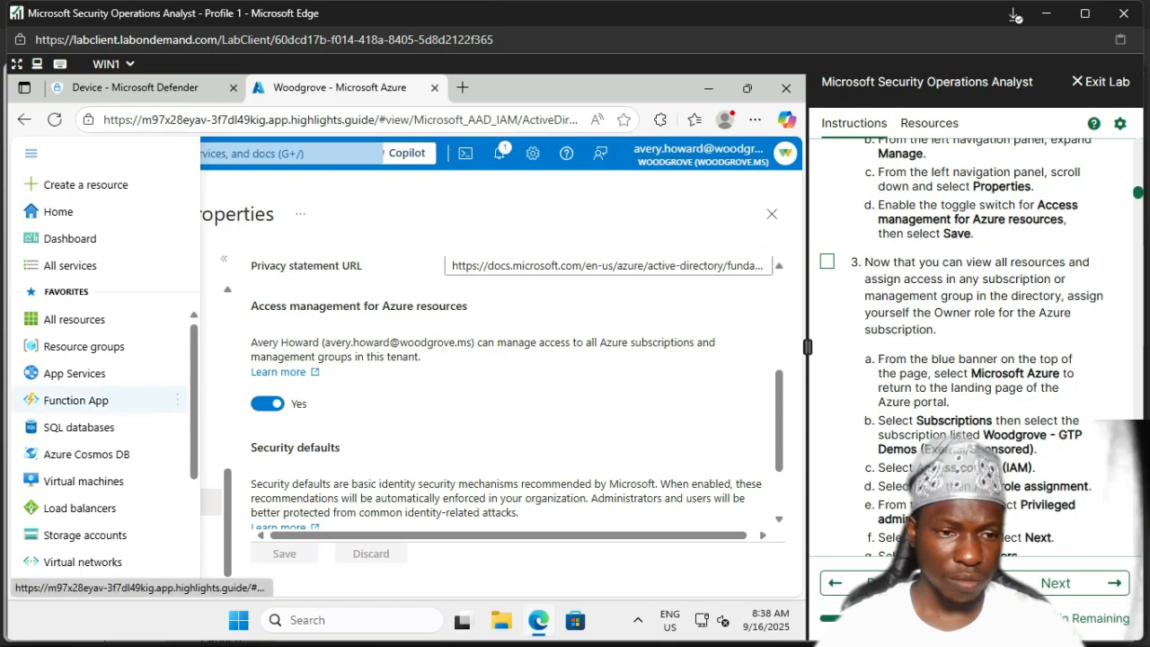
scroll(90, 406, down, 2)
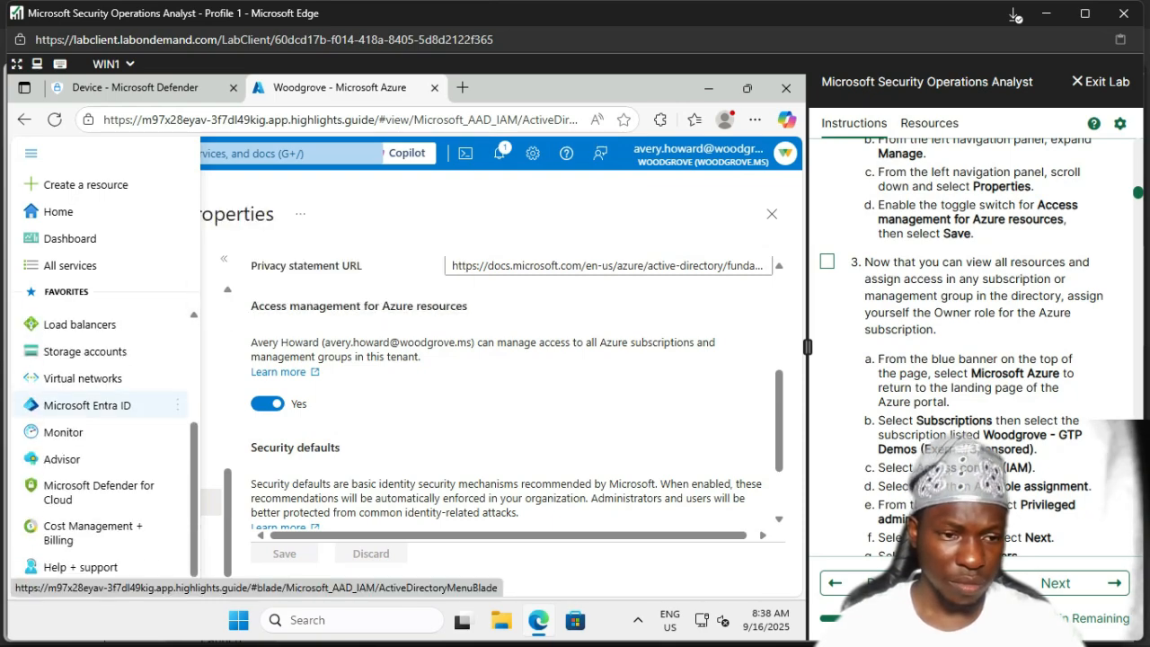
scroll(90, 403, up, 2)
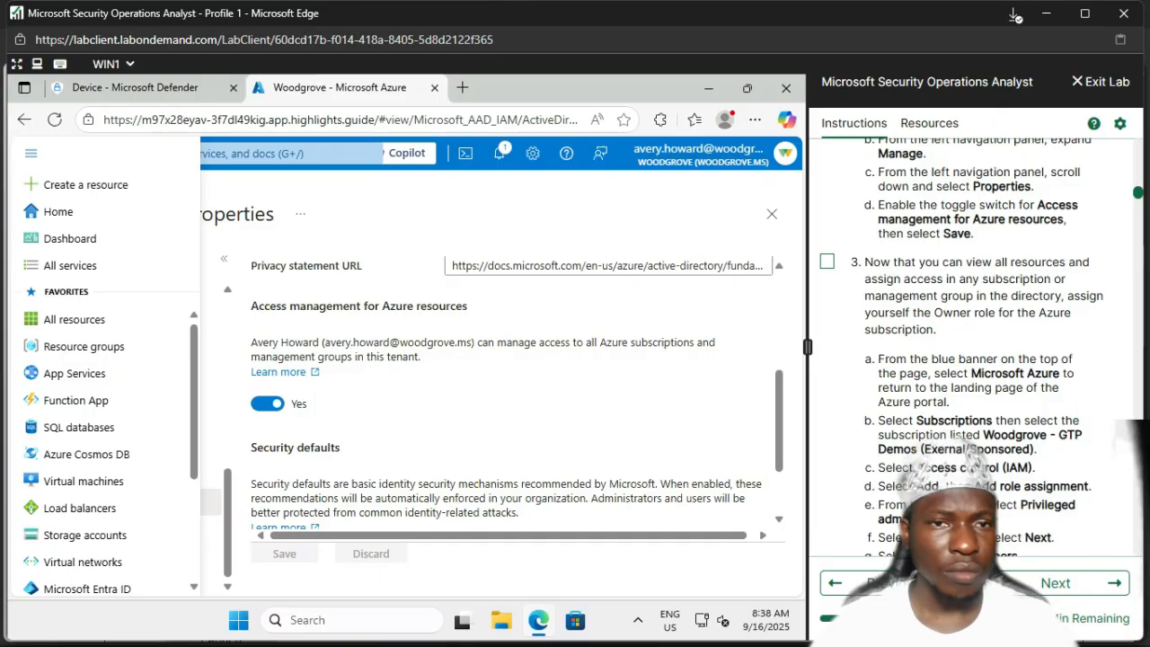
click(31, 154)
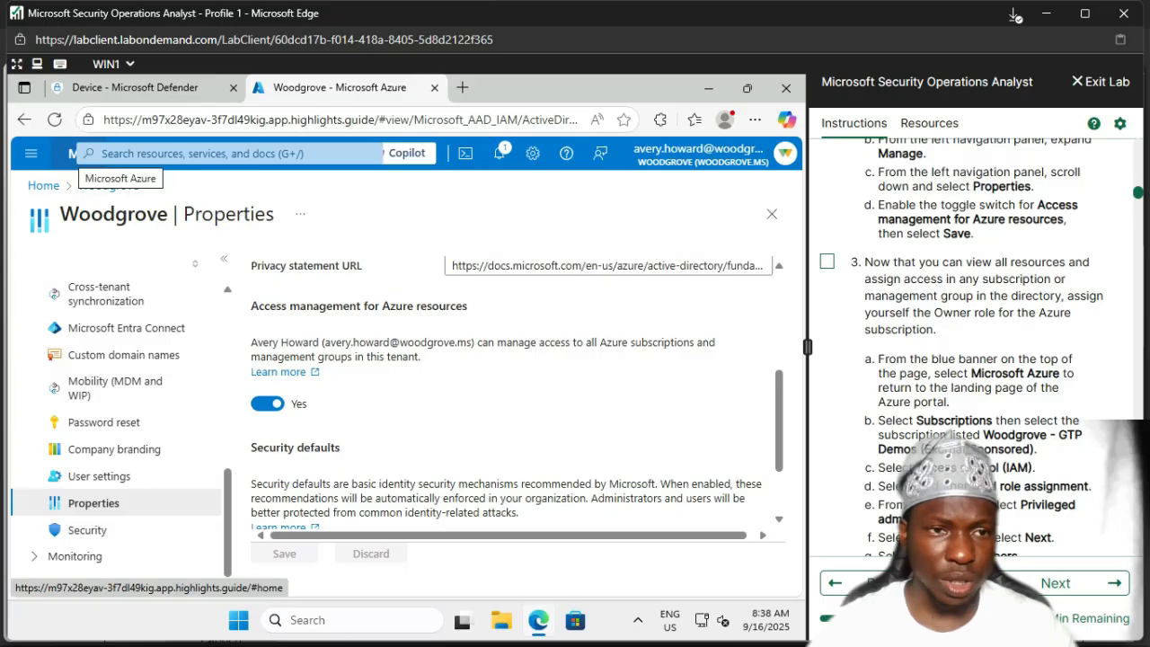
Step: Go to the Woodgrove - GTP Demos subscription's Access control (IAM) and show the Add options
click(74, 154)
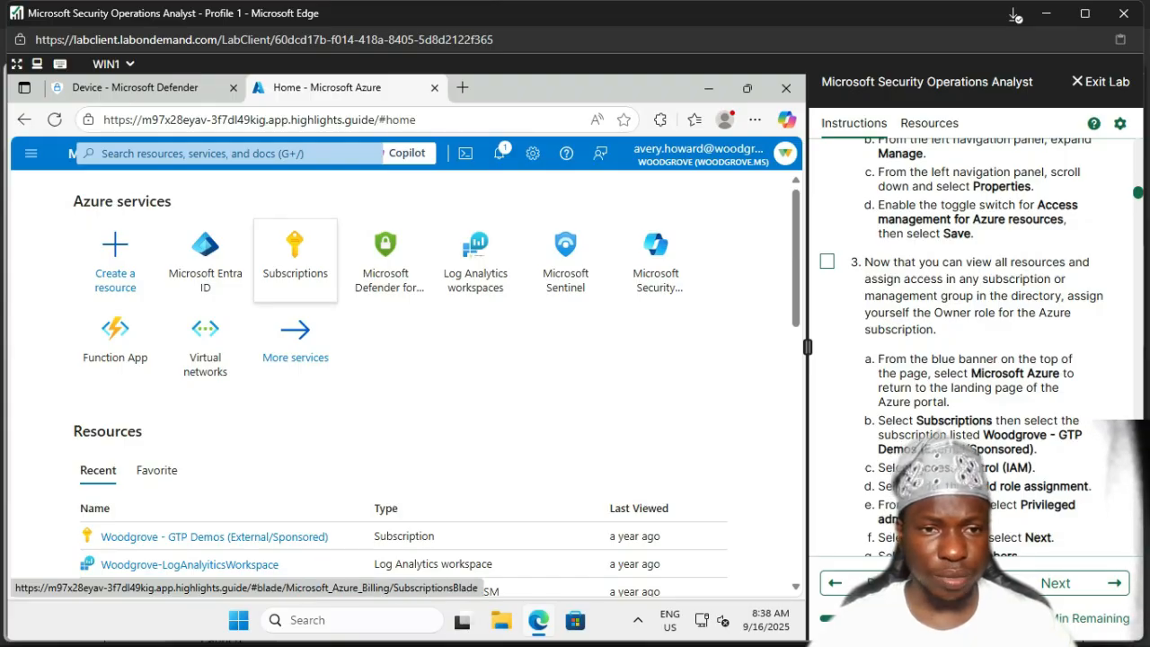
click(295, 259)
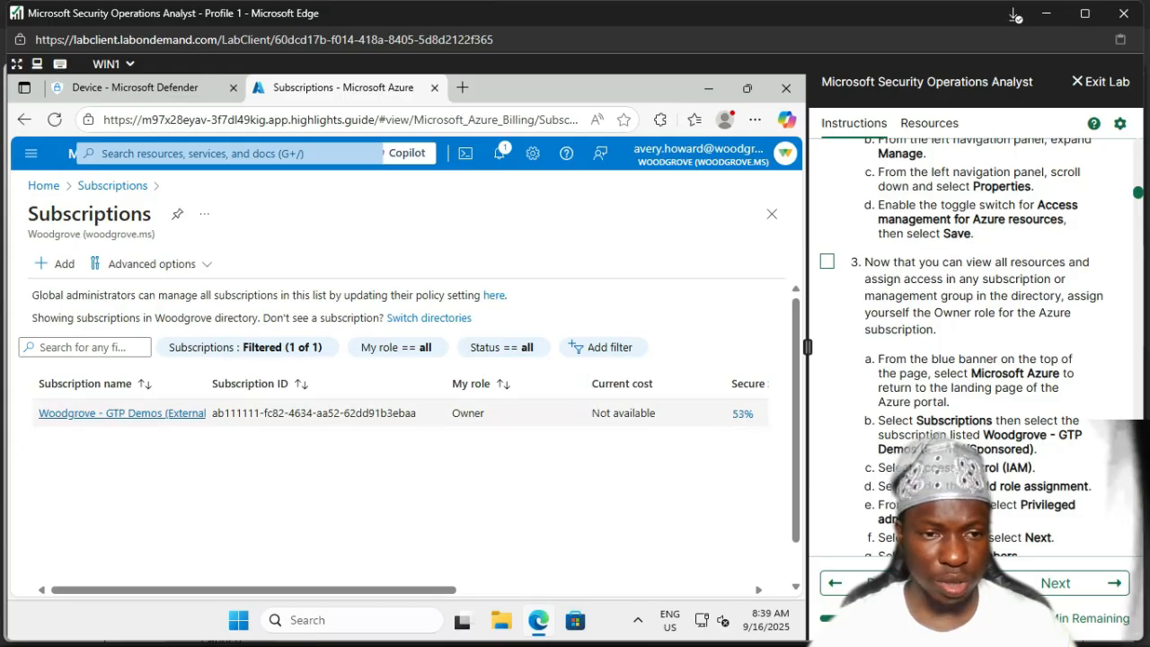
click(122, 413)
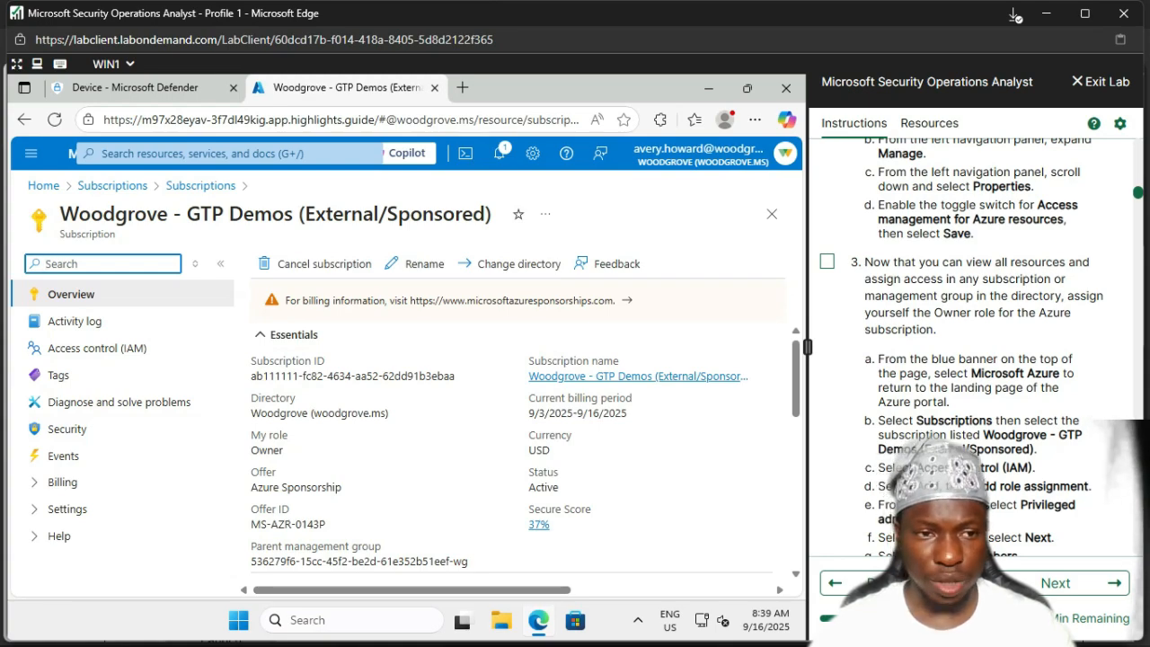
click(98, 348)
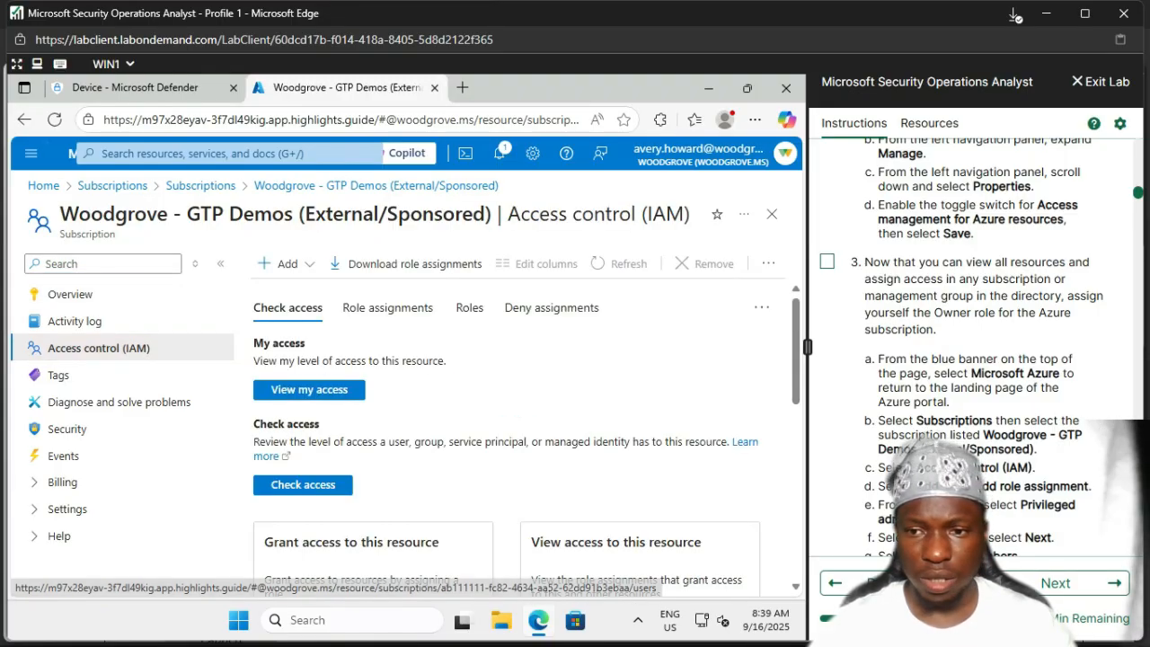
scroll(980, 342, down, 2)
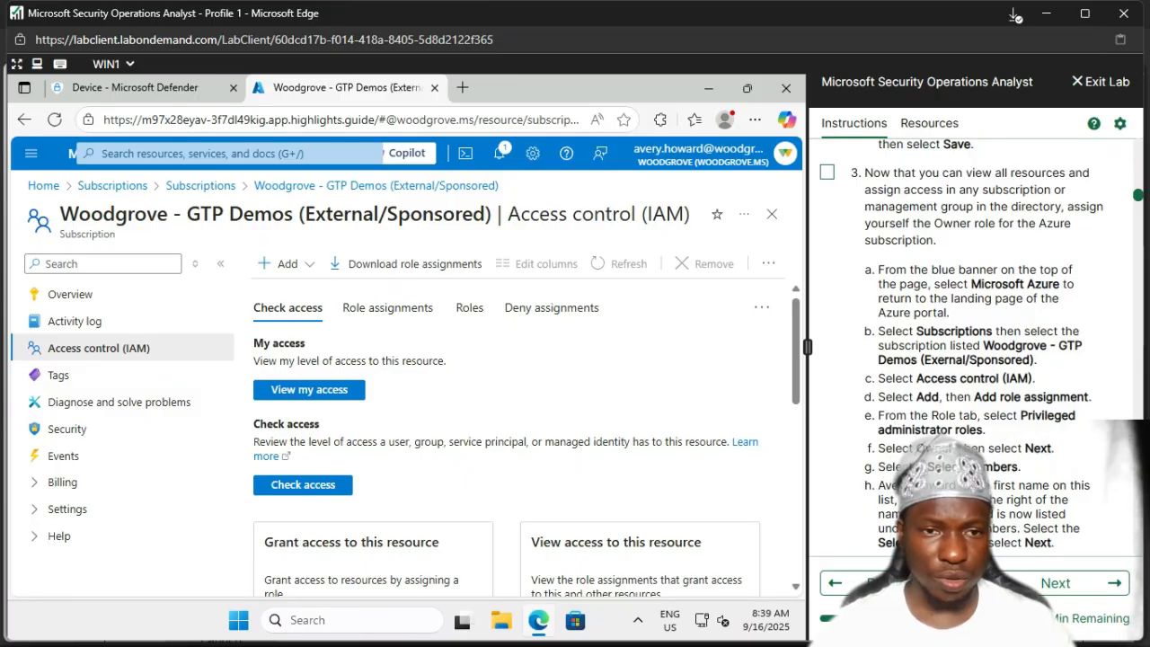
click(284, 263)
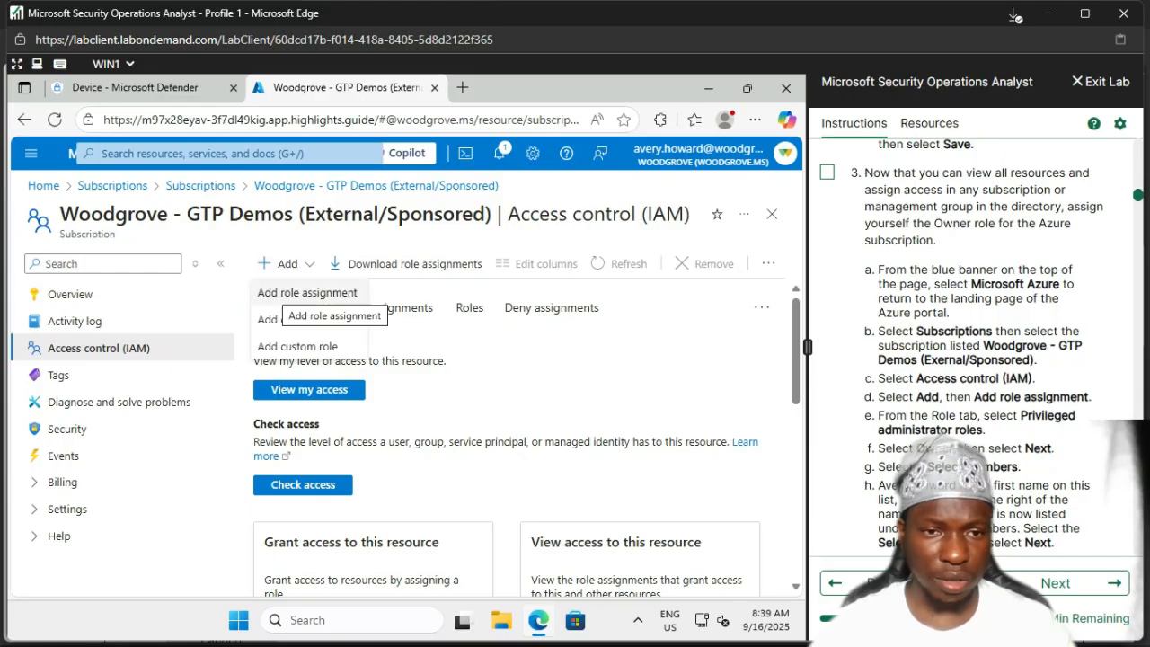
Step: Start a role assignment with the privileged Owner role selected and proceed to Members
click(307, 292)
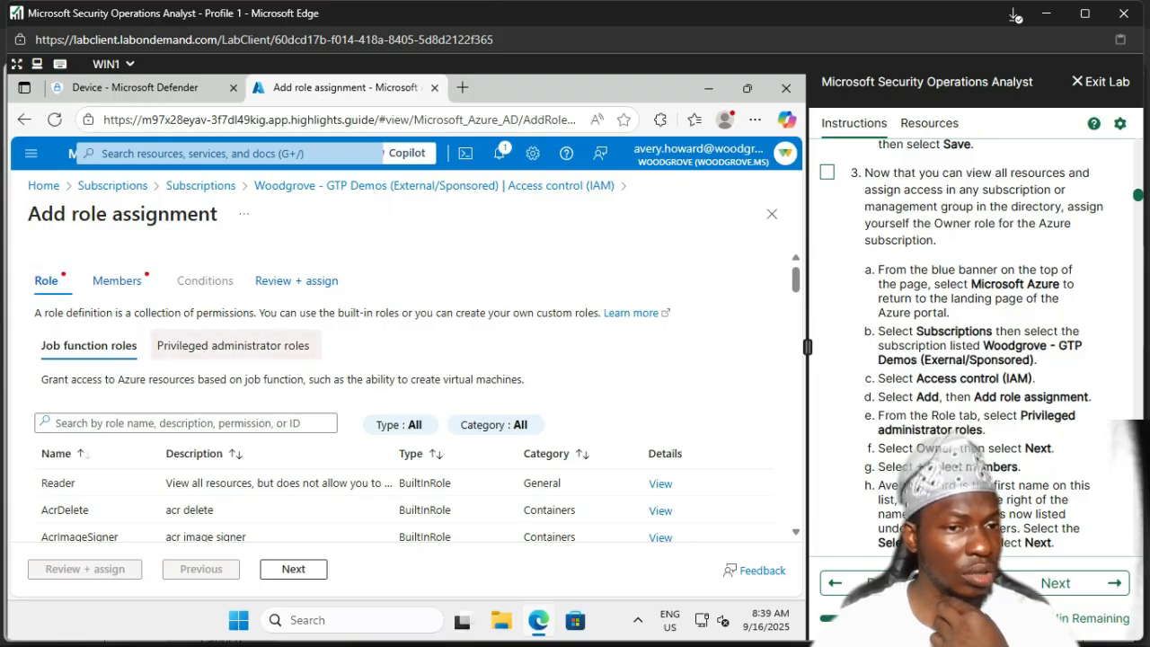
click(233, 346)
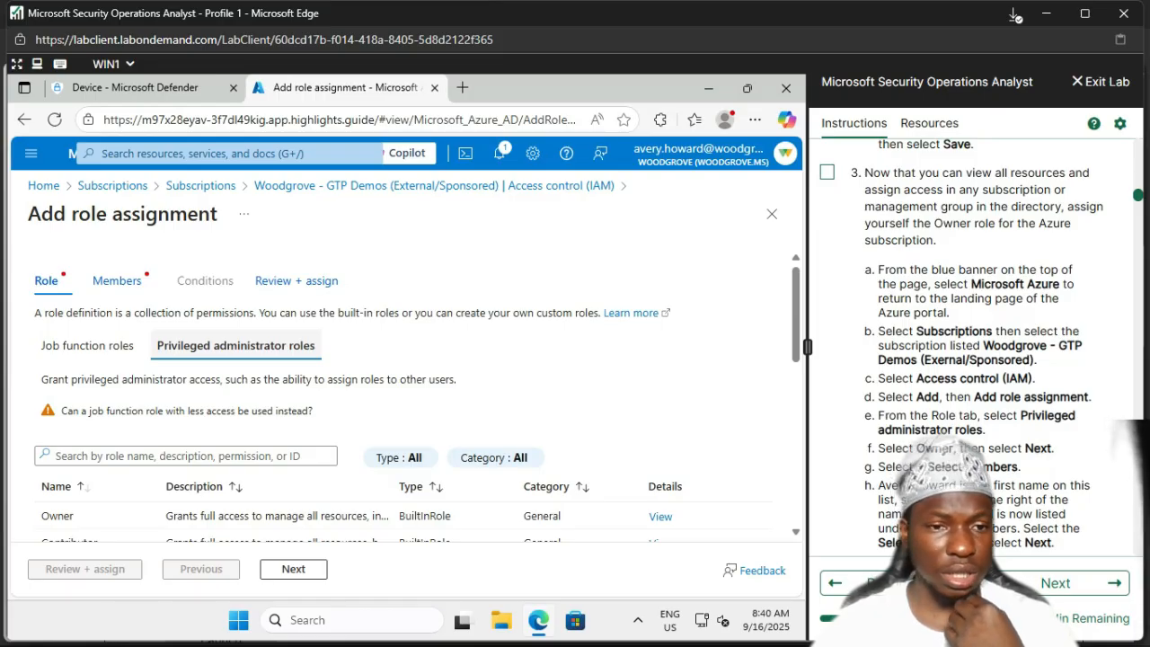
scroll(405, 404, down, 2)
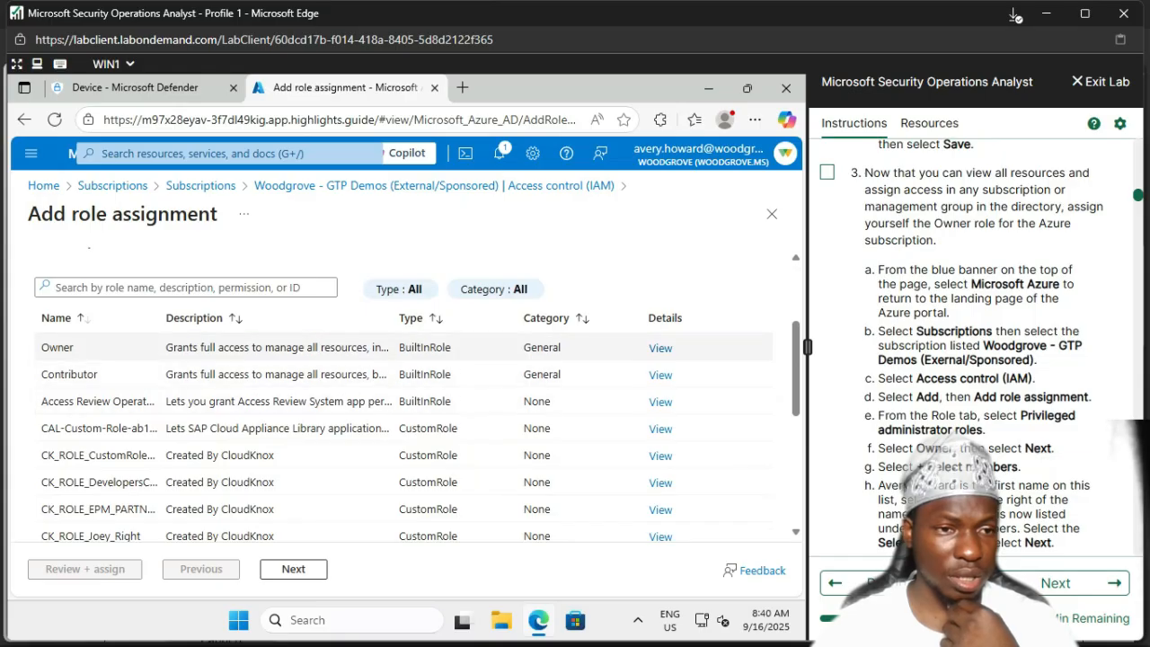
click(58, 348)
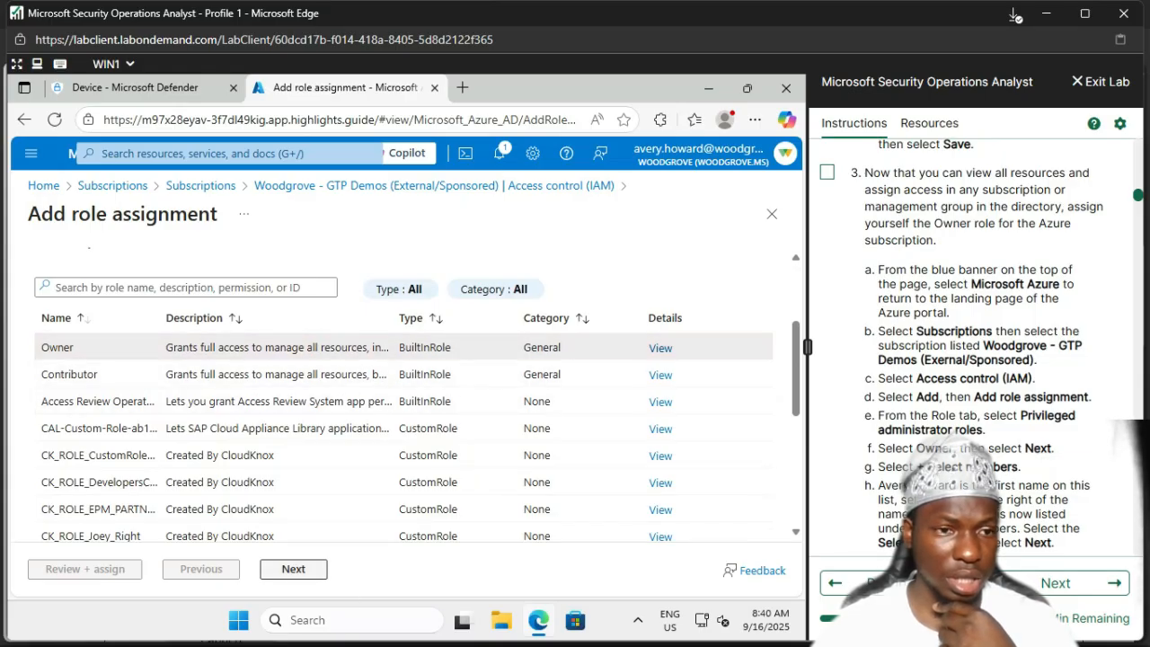
click(293, 569)
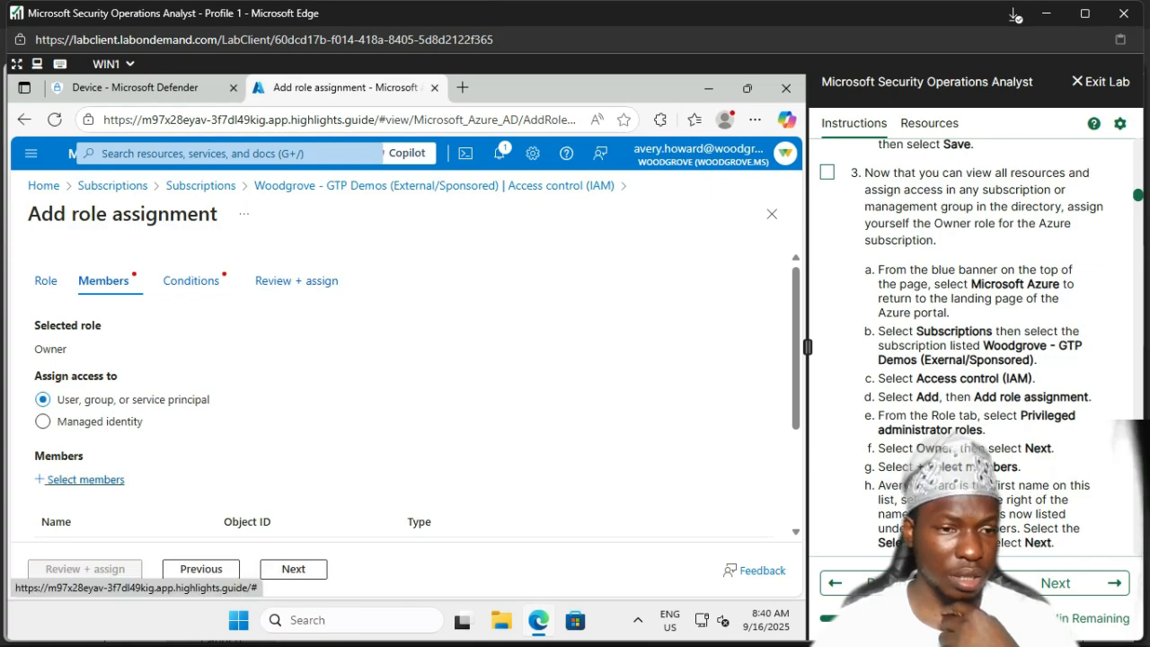
Step: Select the first listed user as the member for the Owner assignment
click(86, 479)
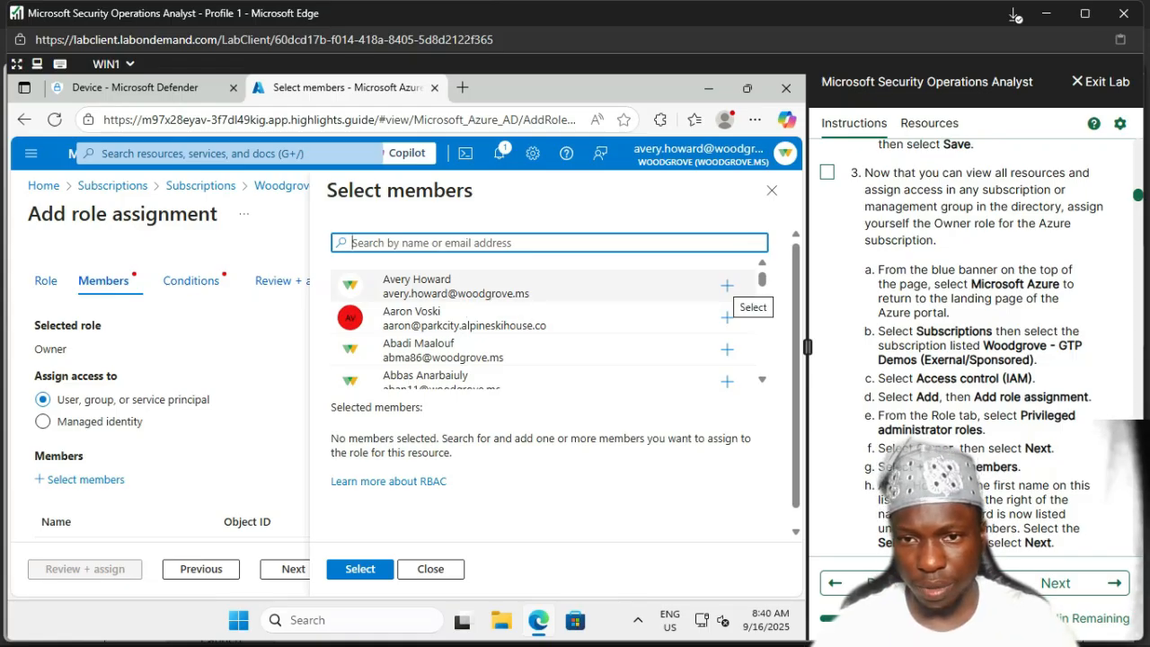
click(727, 285)
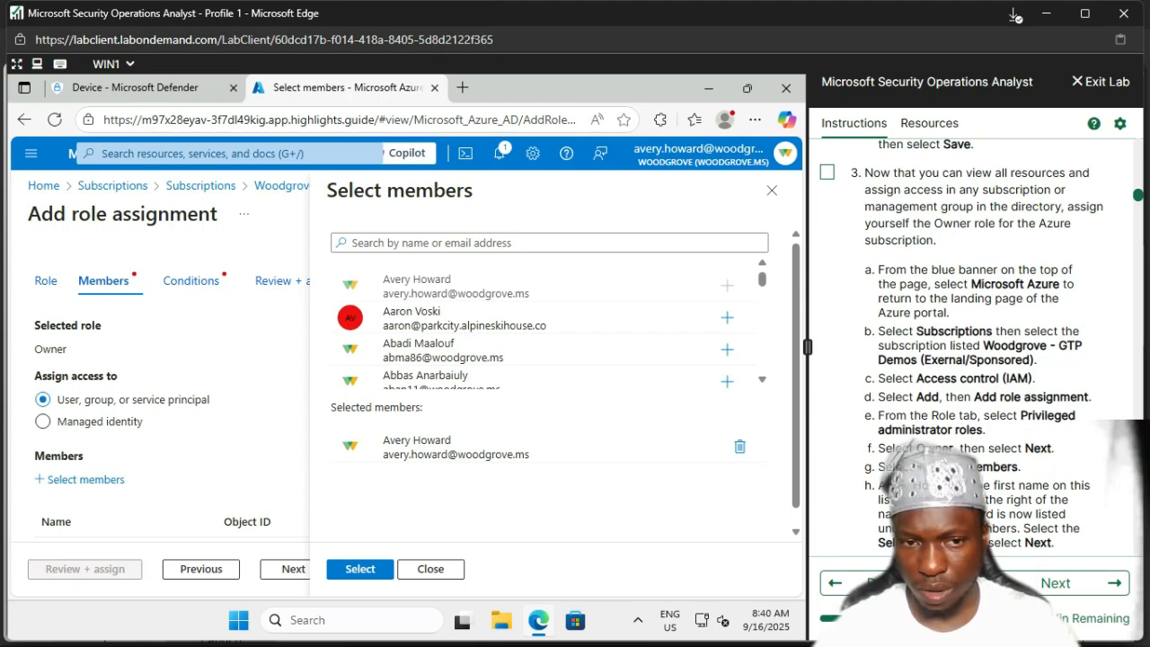
scroll(563, 373, down, 1)
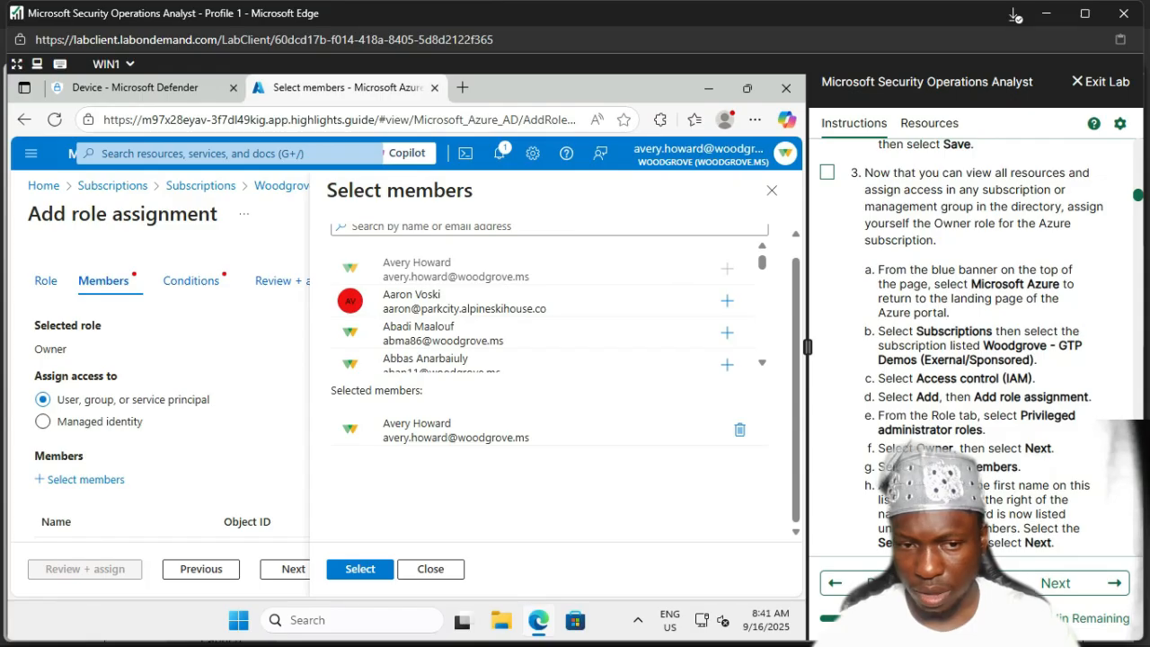
click(364, 570)
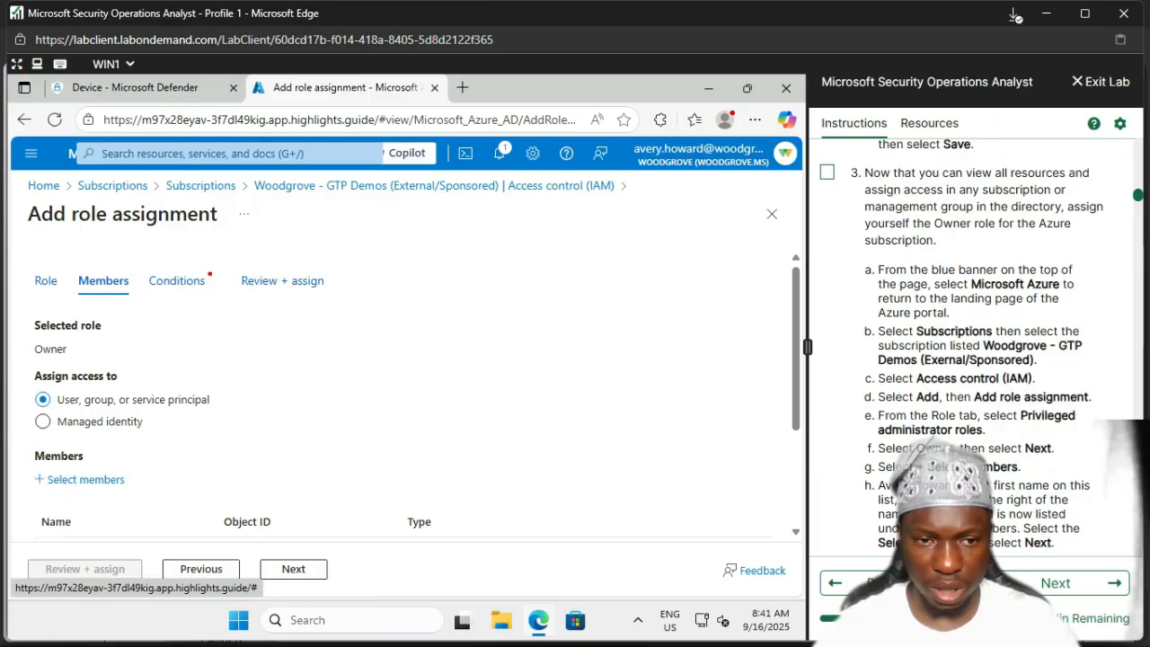
scroll(404, 377, down, 2)
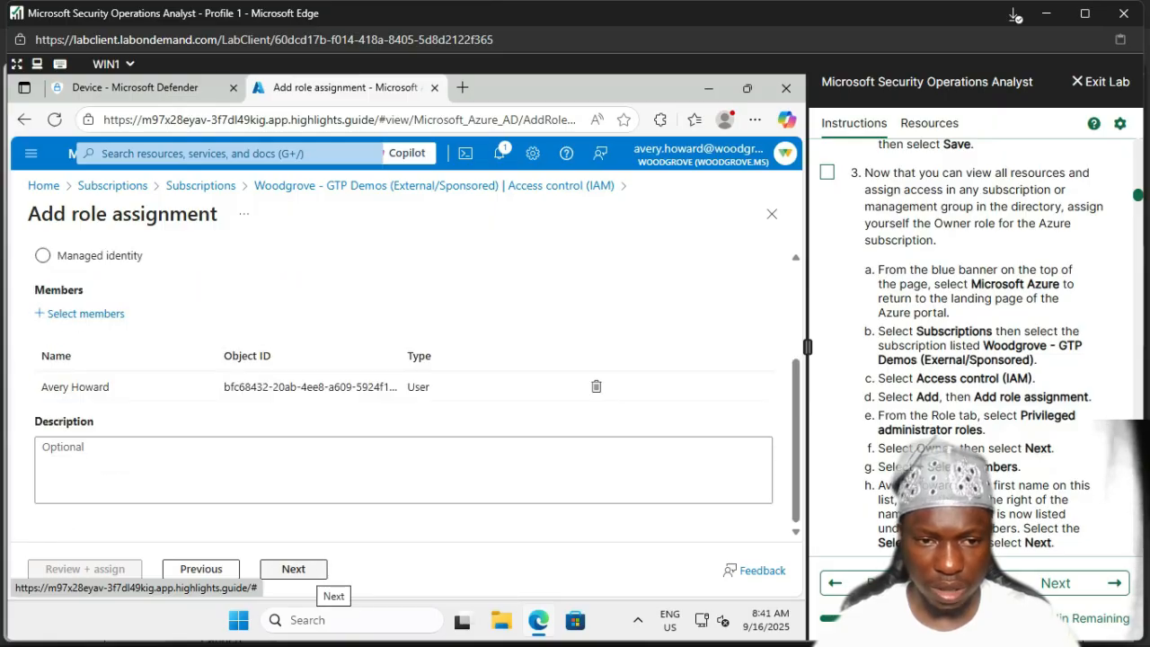
Step: Allow assigning all roles except privileged administrator roles, then review and submit the assignment
click(297, 570)
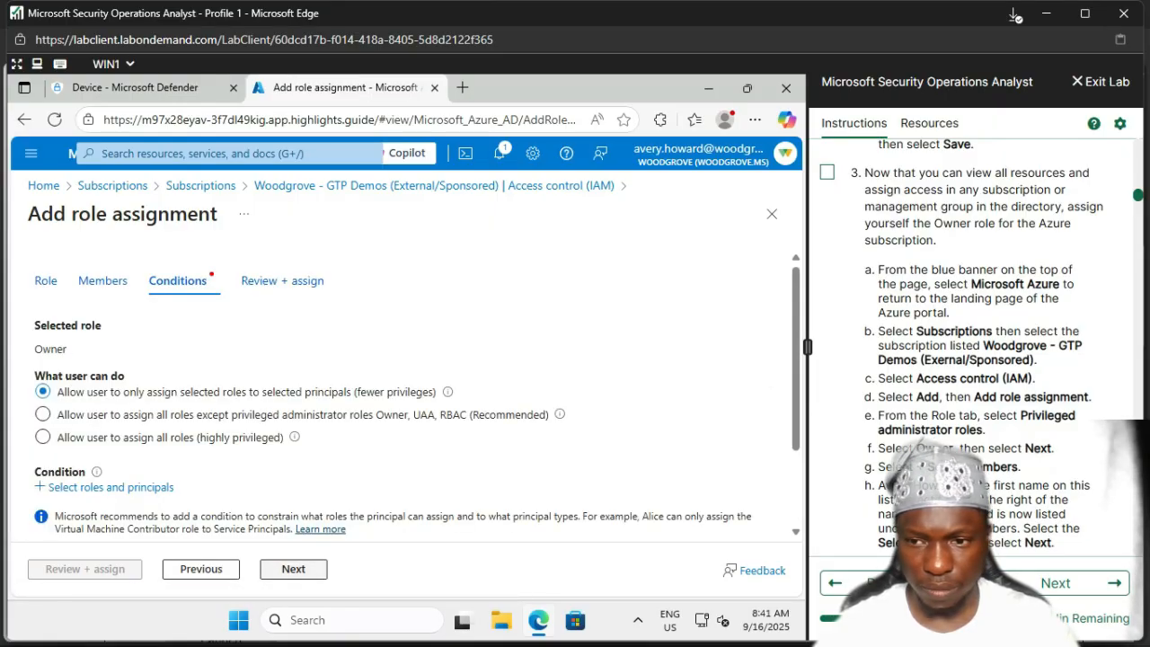
scroll(979, 351, down, 3)
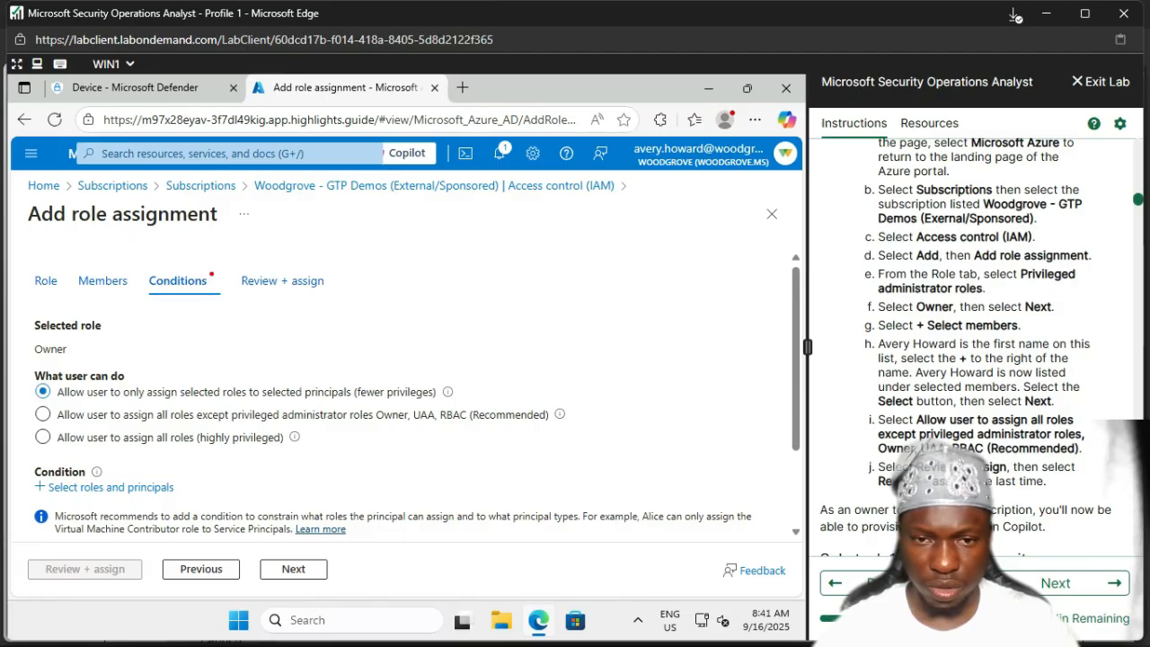
click(43, 415)
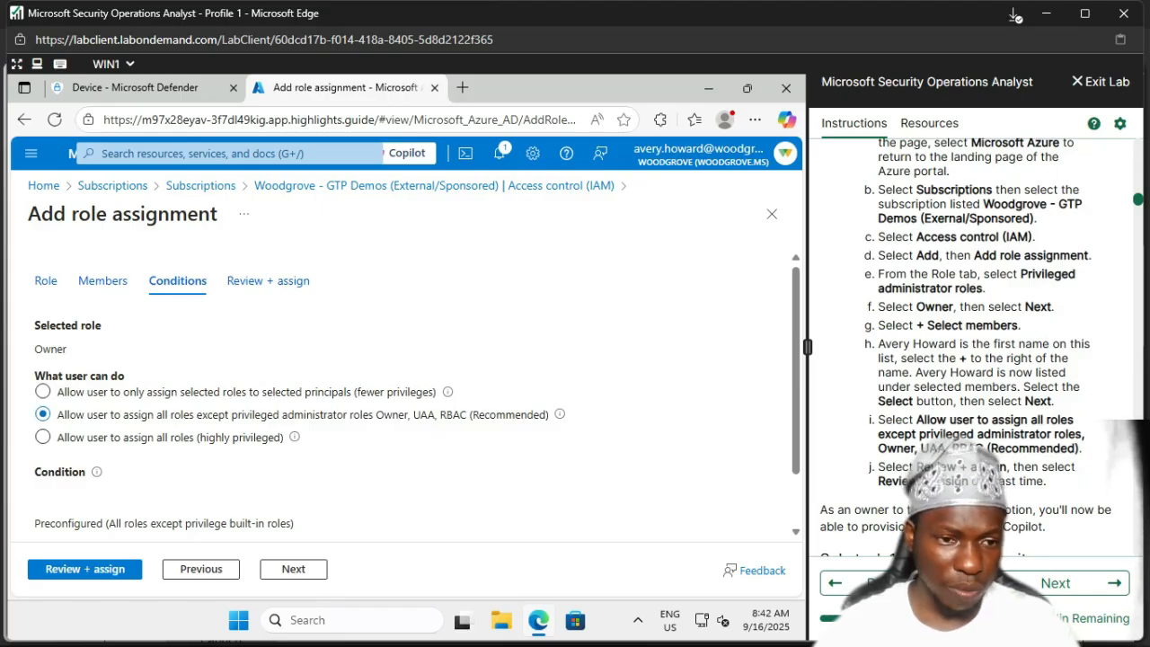
click(84, 569)
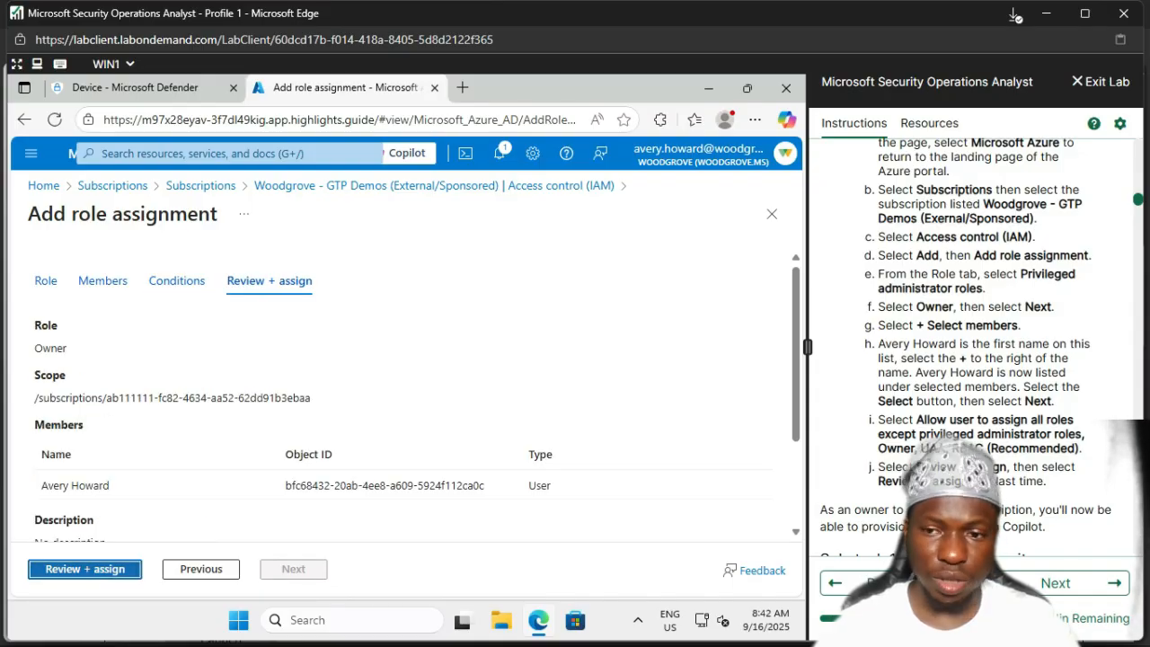
key(Return)
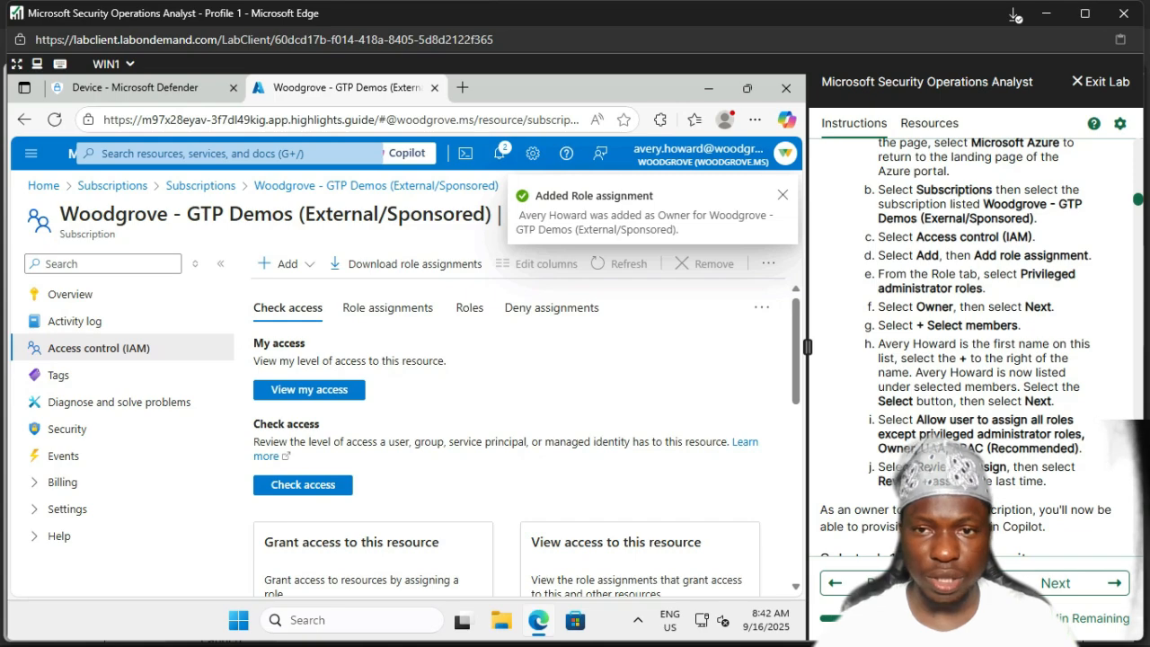
Step: Check off lab step 3 and scroll down to the Provision capacity sub-task
scroll(975, 332, down, 1)
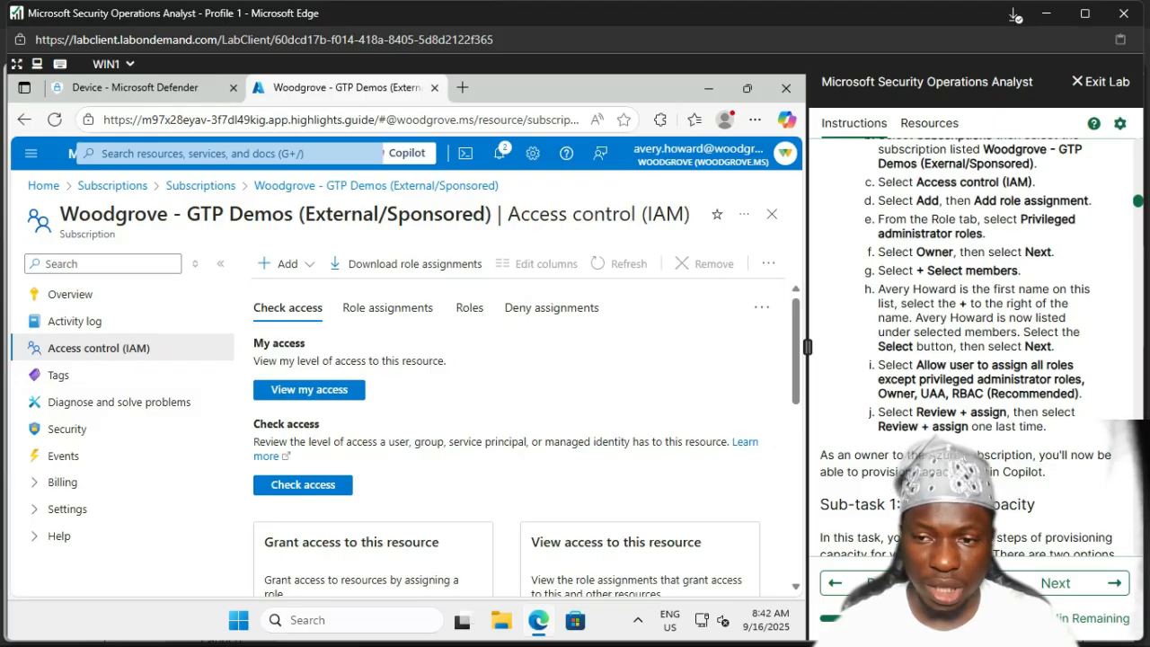
scroll(976, 342, up, 5)
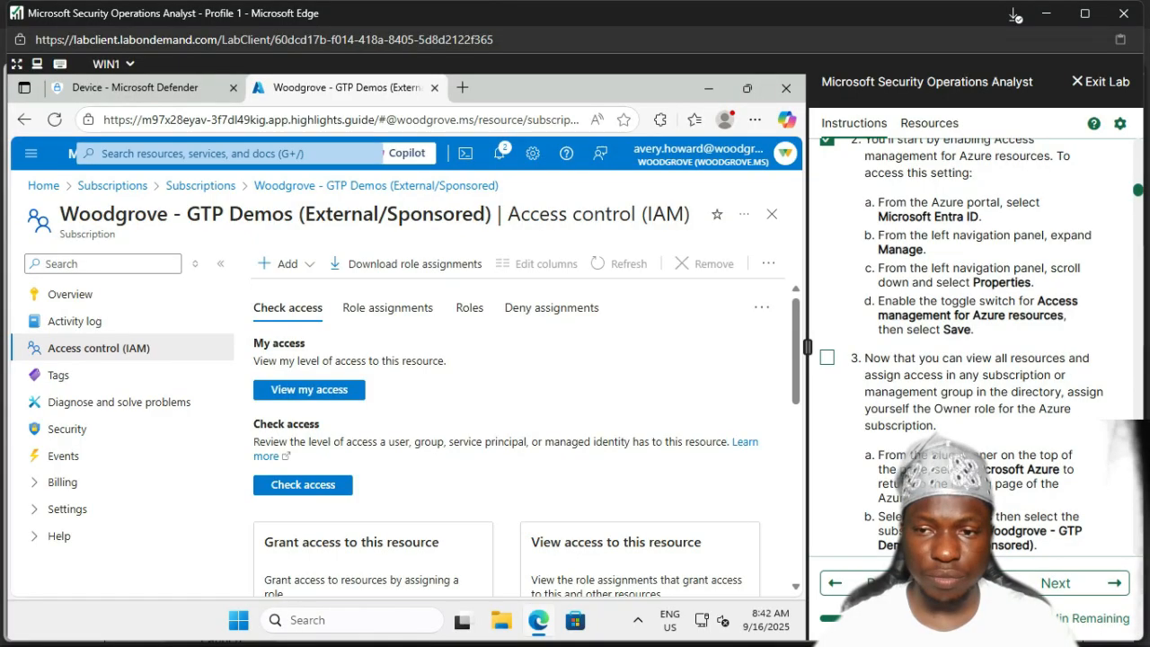
click(827, 357)
scroll(976, 346, down, 7)
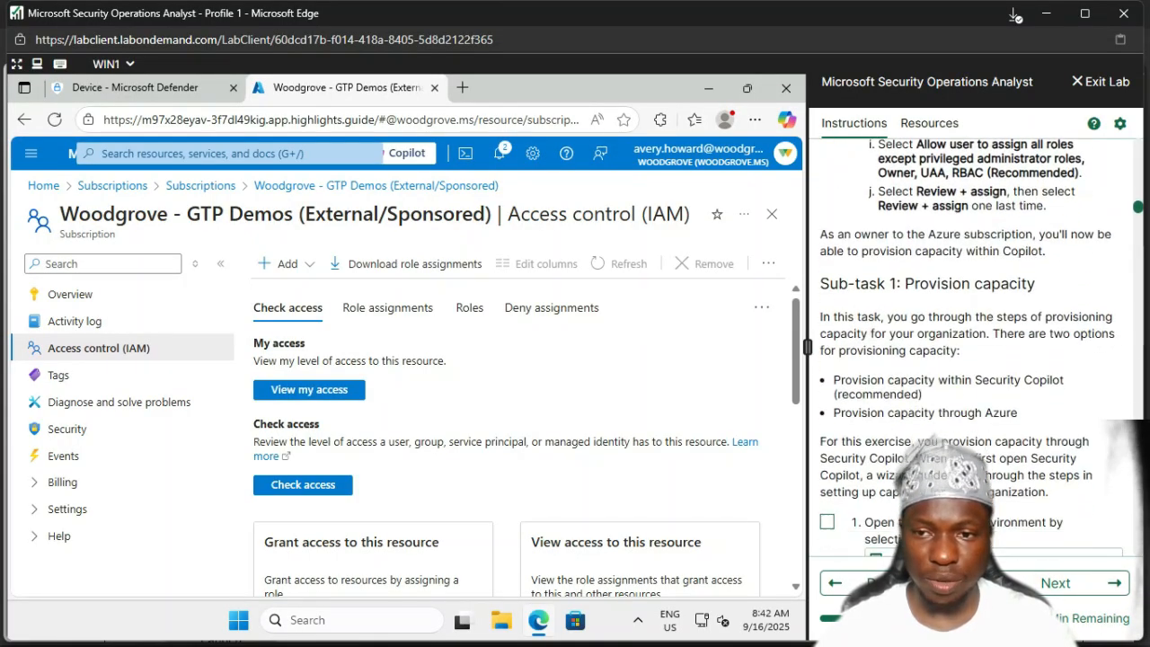
scroll(975, 346, down, 1)
scroll(975, 346, up, 1)
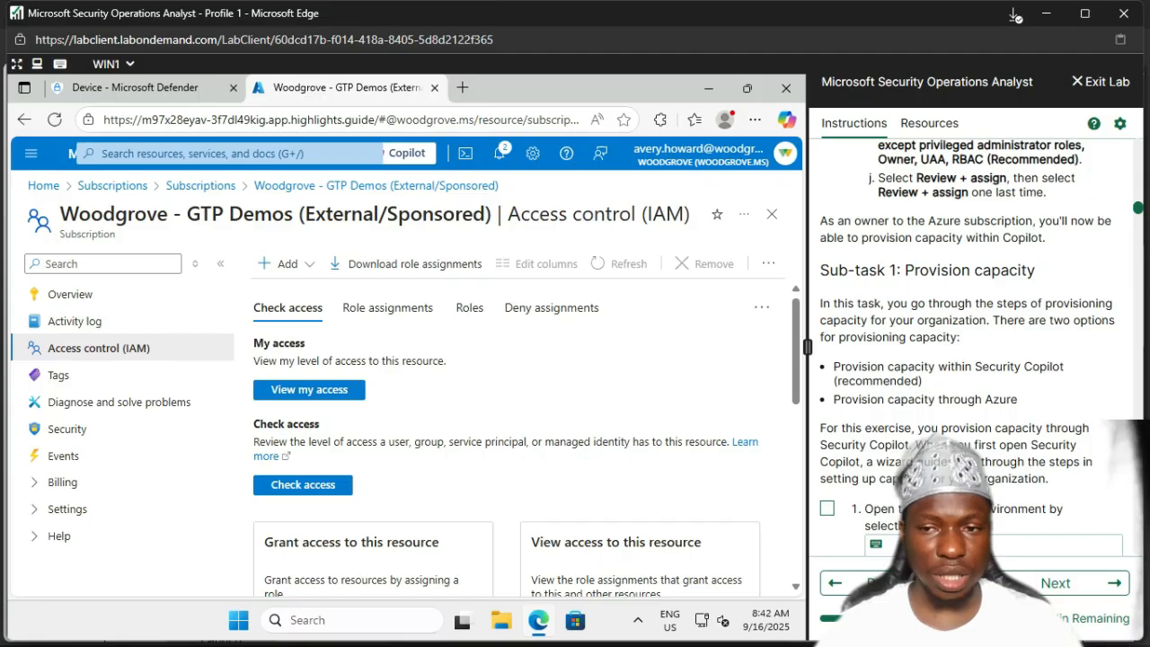
scroll(968, 342, down, 1)
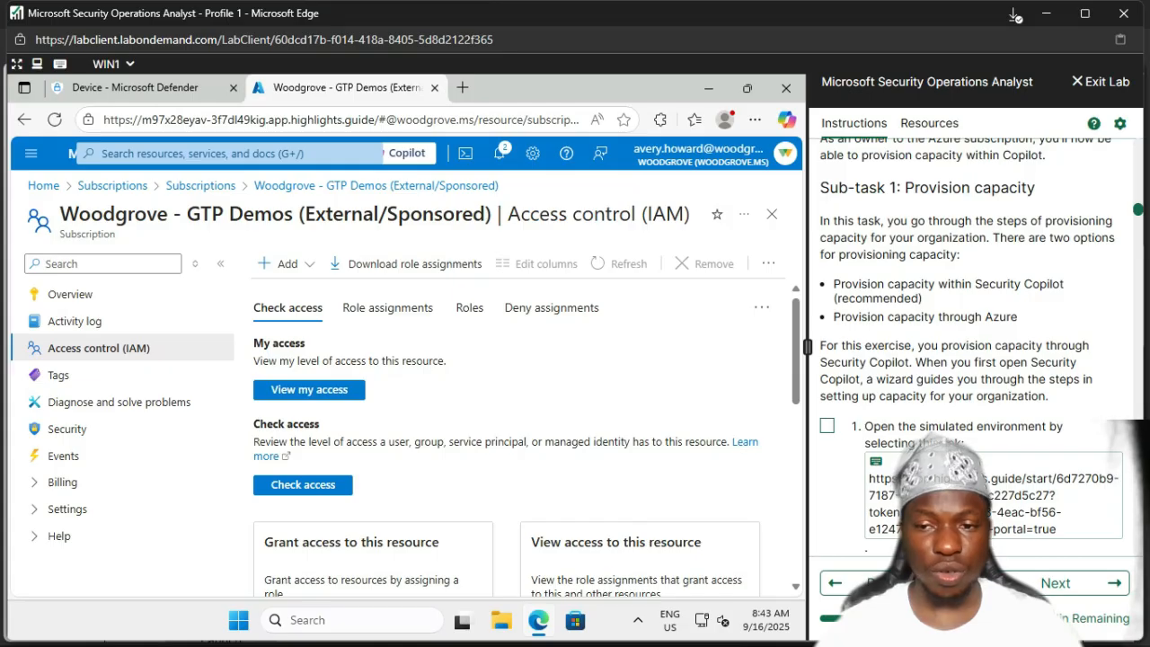
scroll(982, 347, down, 2)
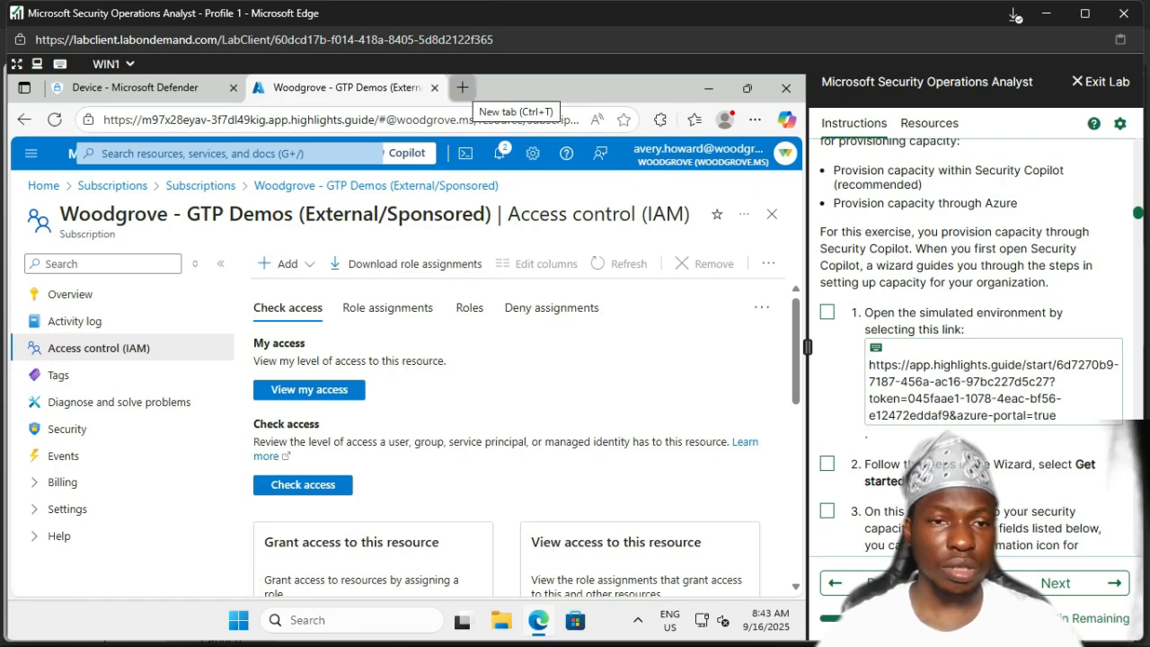
Step: Load the lab's simulated environment link in a new Edge tab to reach the capacity setup page
click(463, 87)
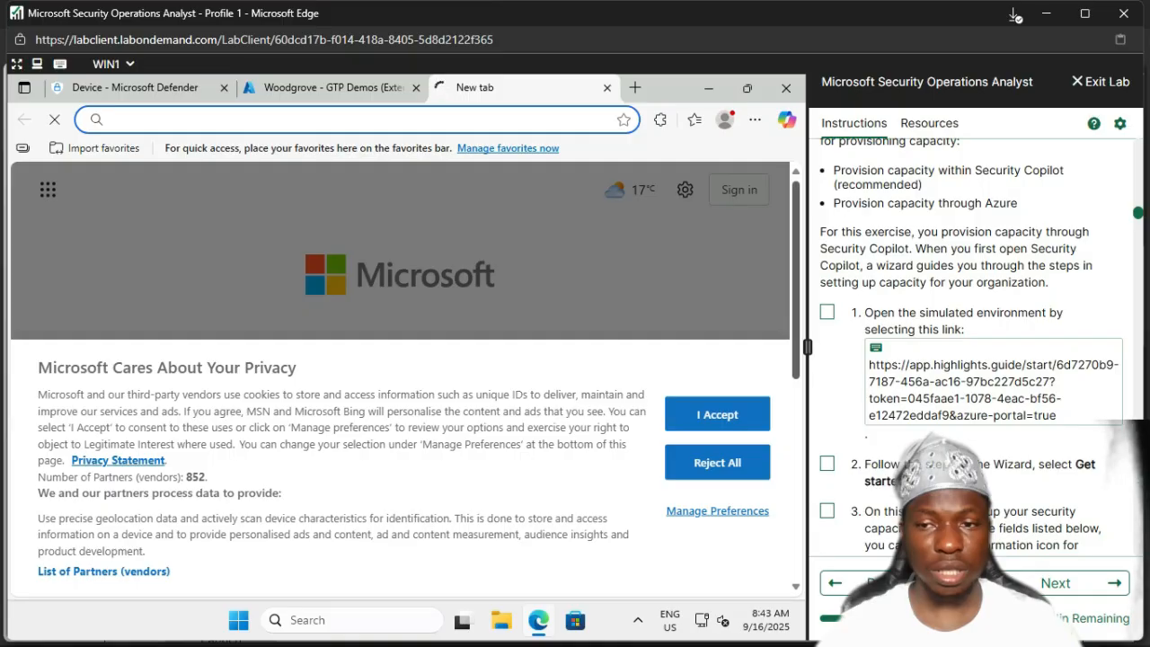
click(988, 382)
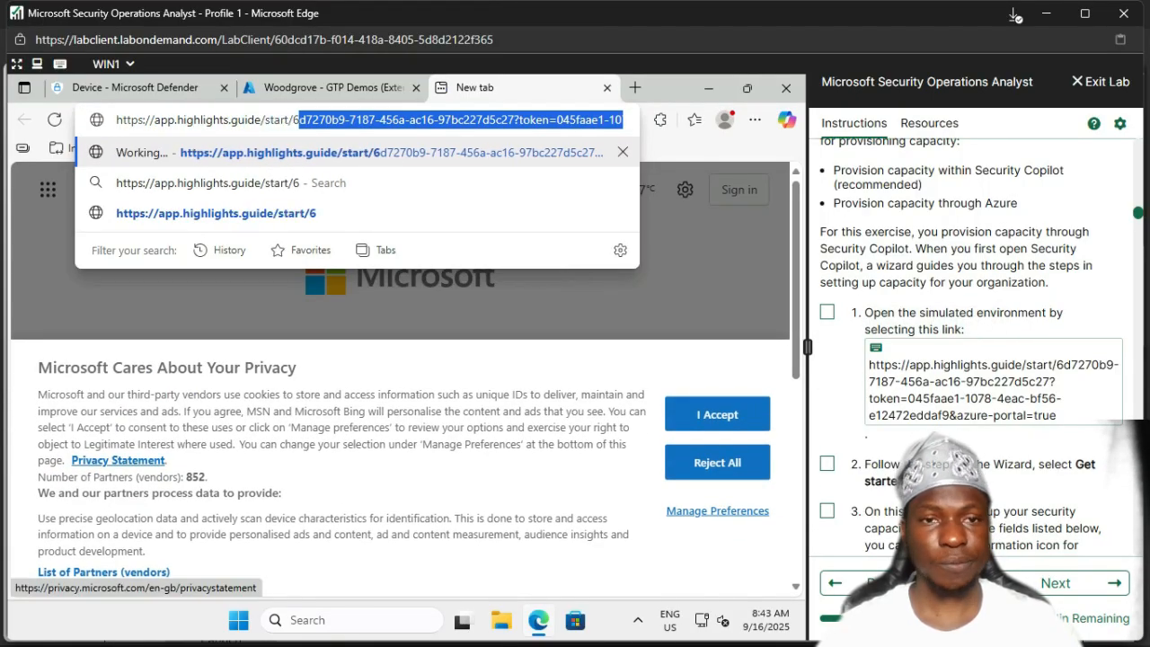
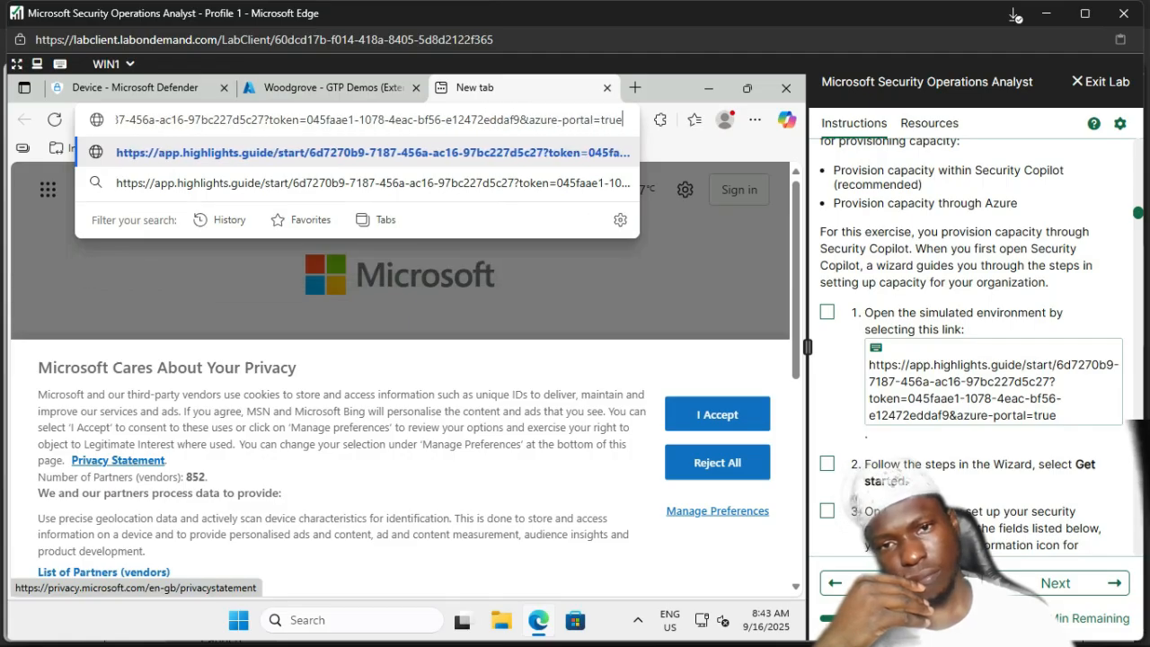
key(Return)
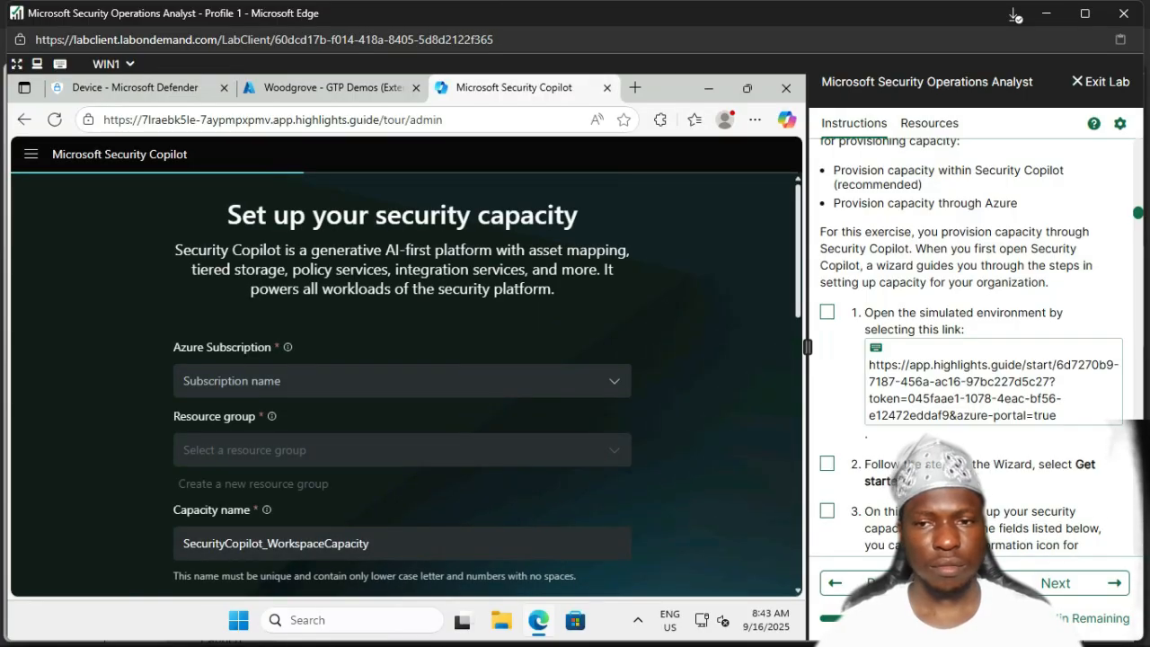
Step: Mark lab steps 1 and 2 as done after reviewing the instructions
click(827, 312)
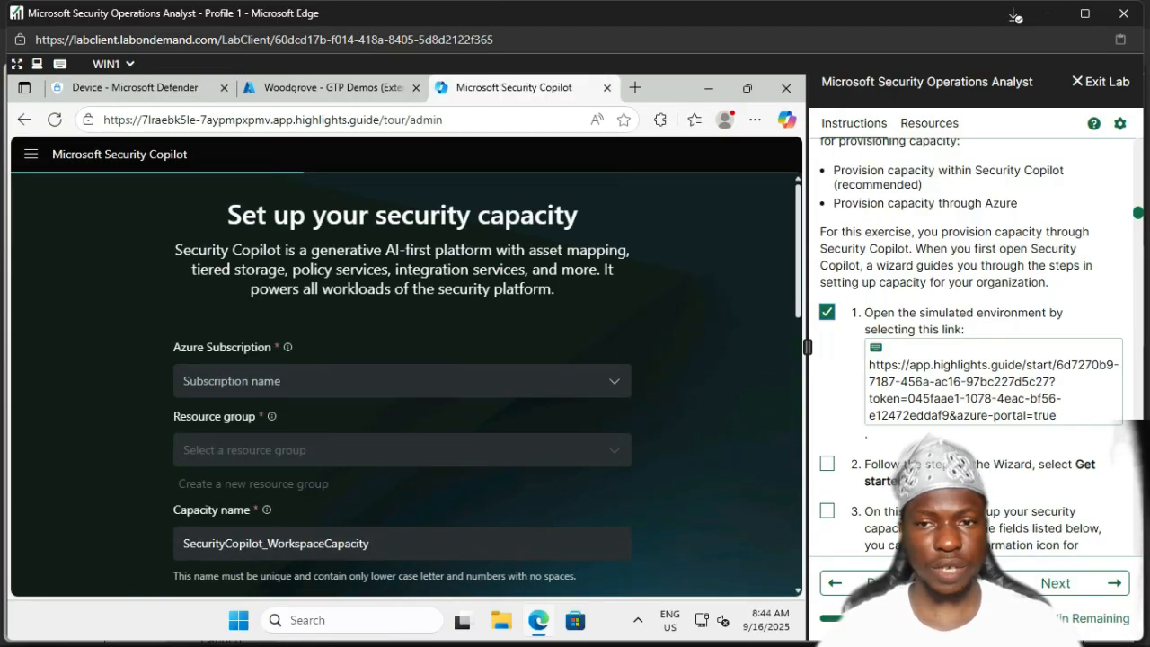
scroll(980, 342, down, 1)
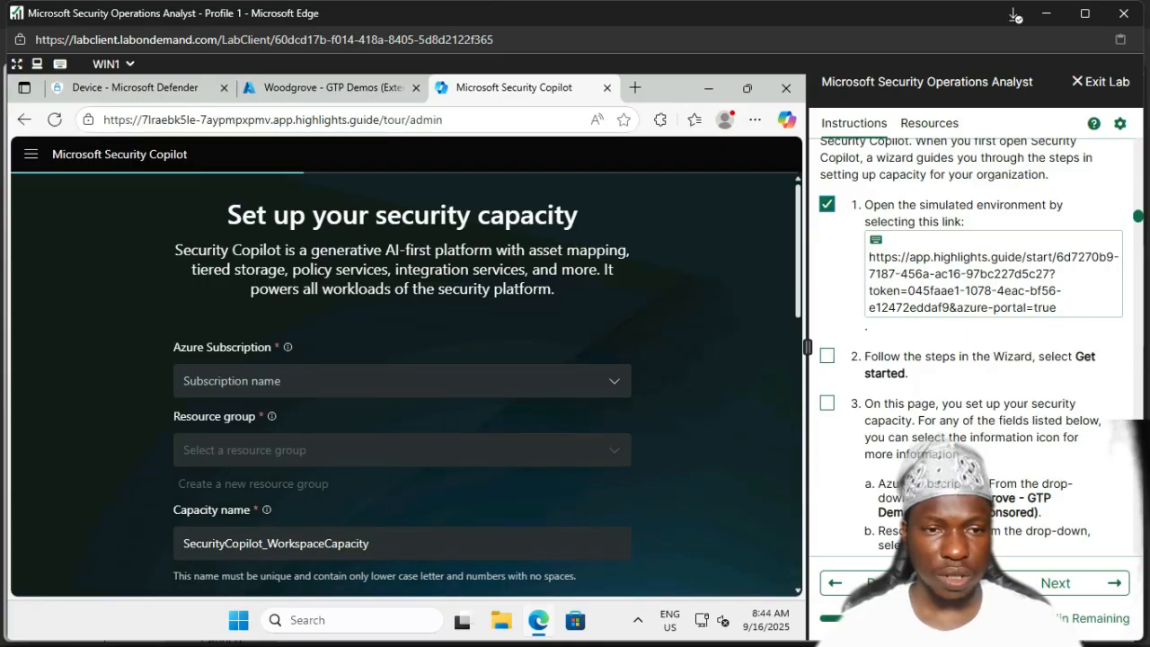
scroll(402, 377, down, 5)
scroll(403, 378, down, 1)
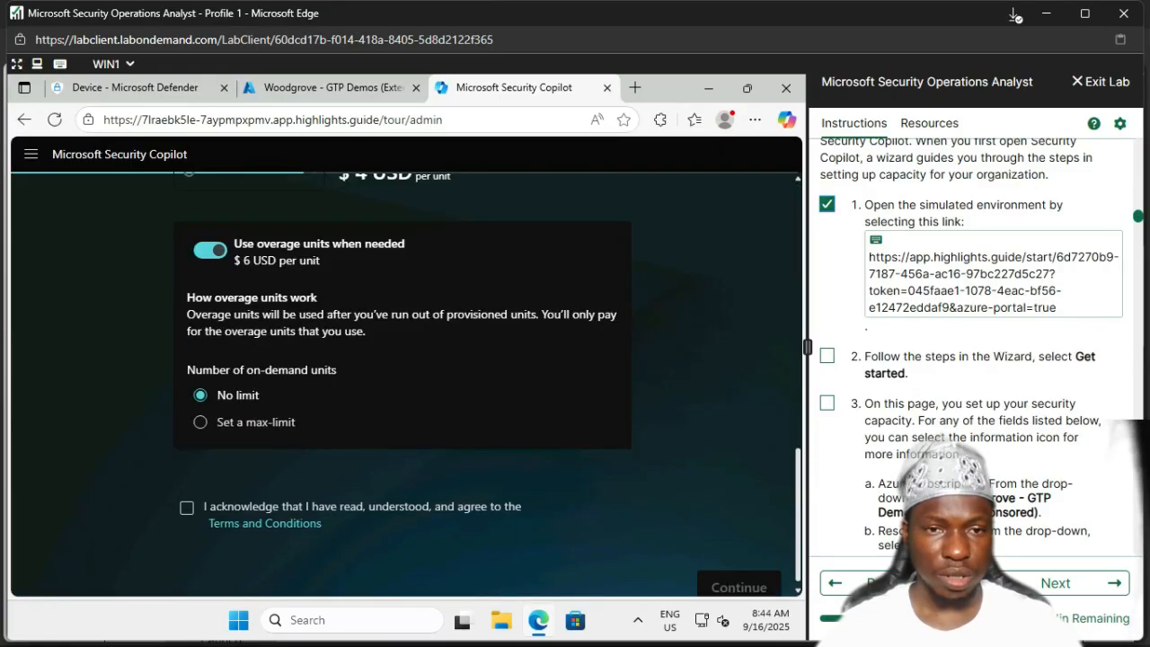
scroll(403, 377, down, 1)
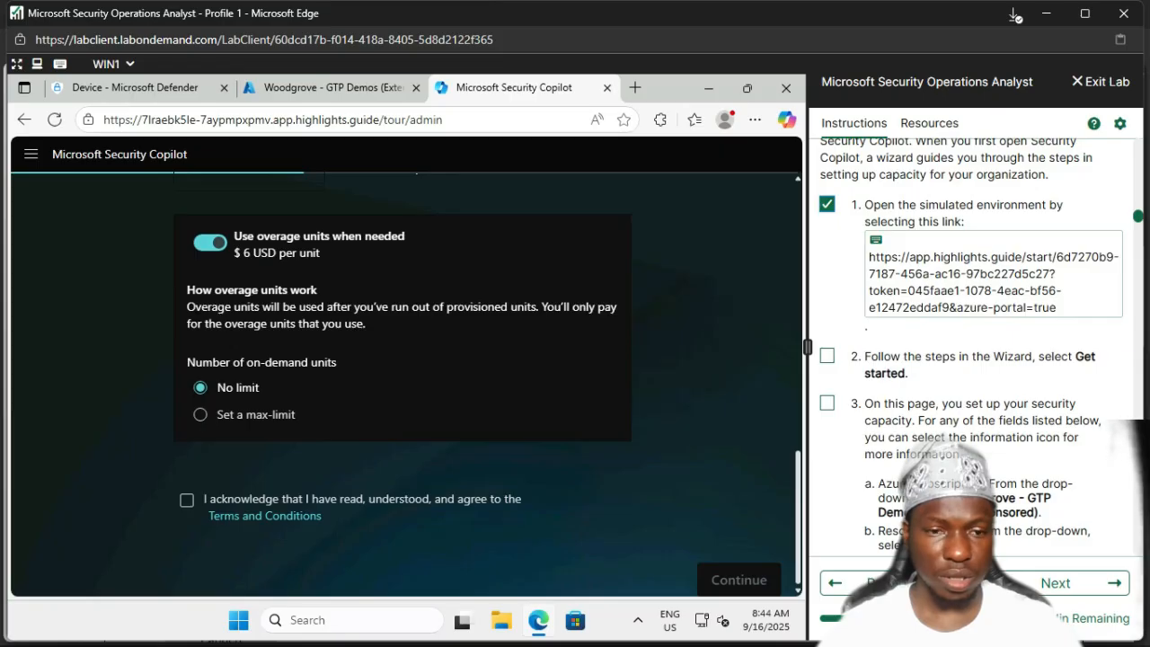
scroll(402, 377, up, 10)
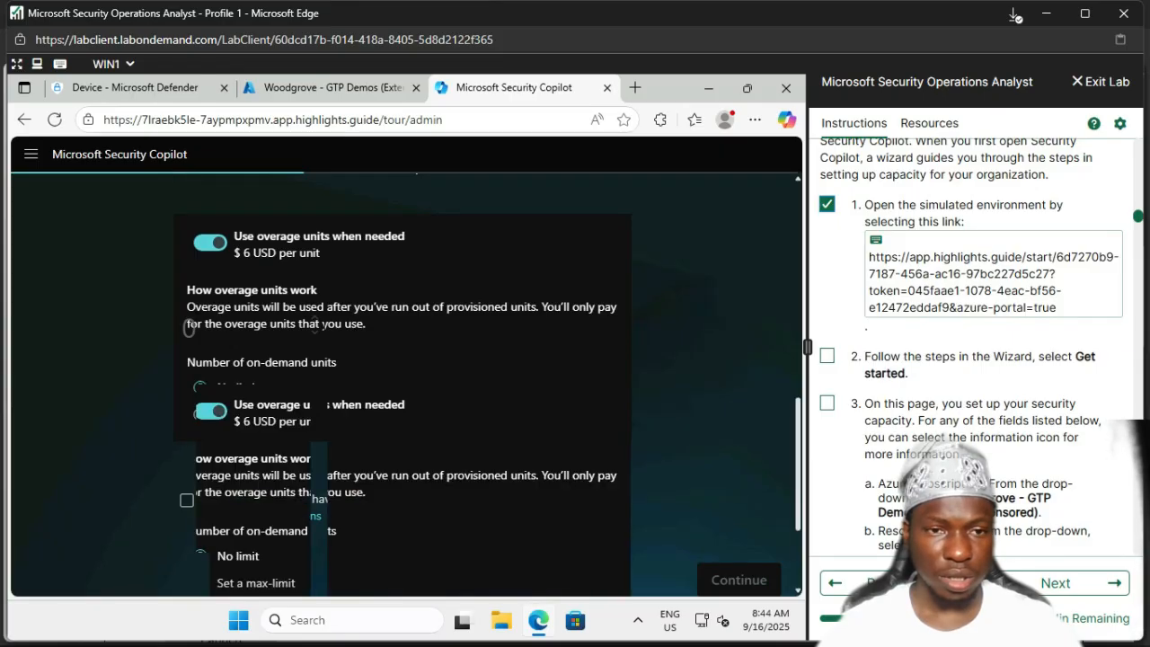
scroll(403, 377, up, 2)
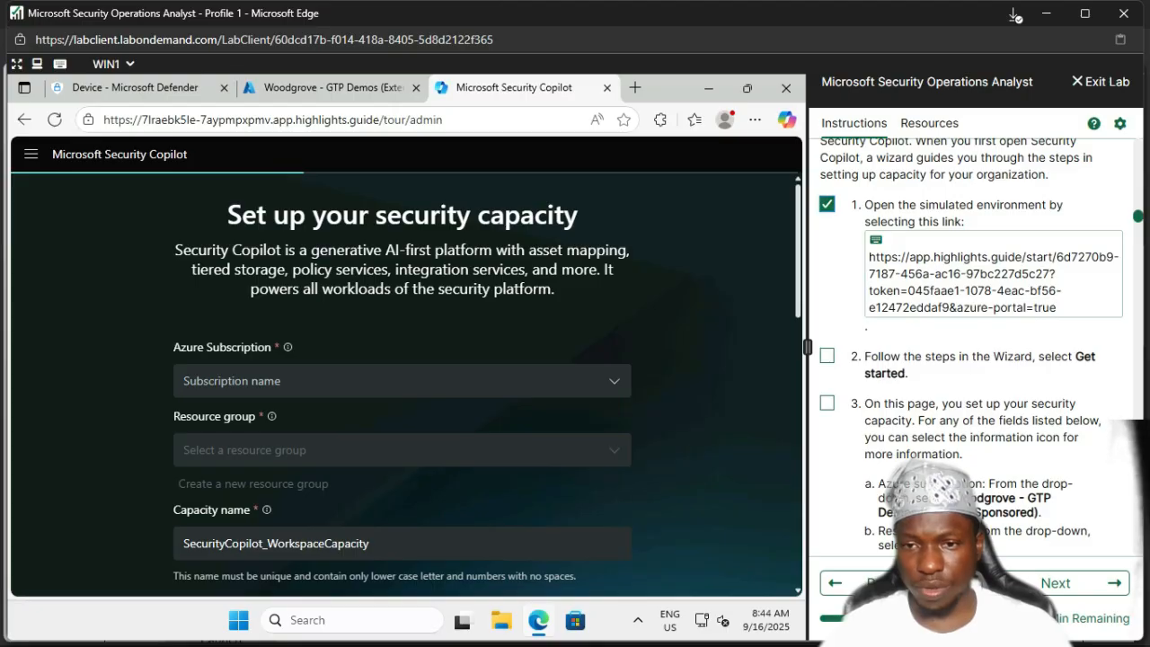
click(826, 356)
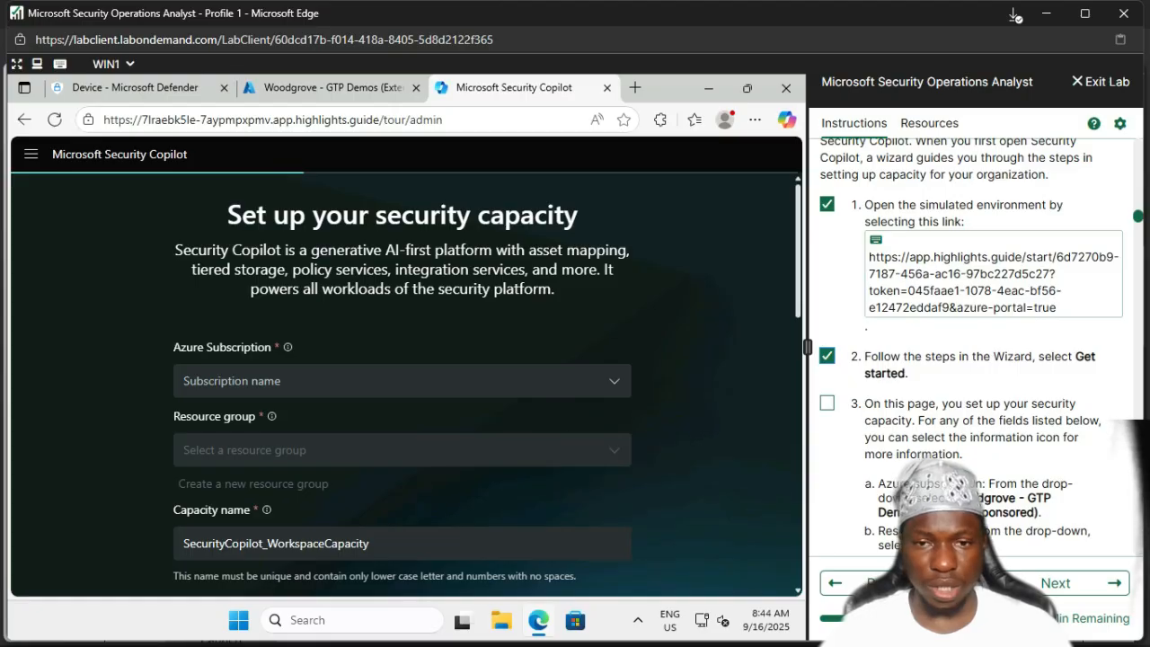
Step: Select the Woodgrove - GTP Demos (External/Sponsored) subscription and mark lab step 3 done
click(402, 381)
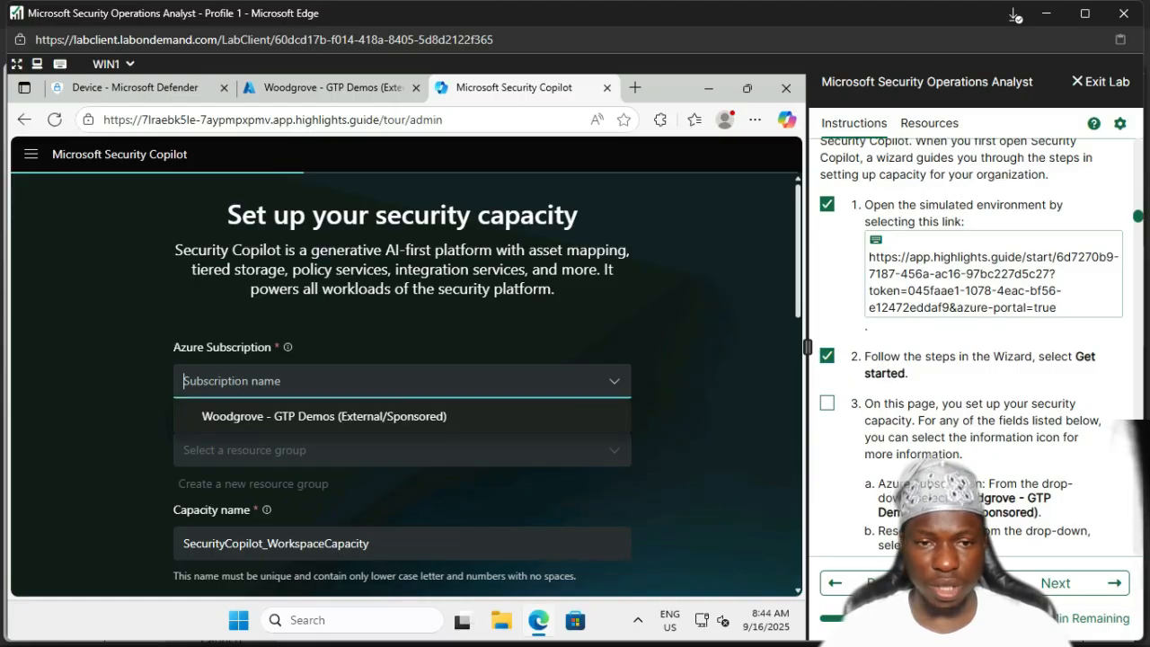
click(324, 416)
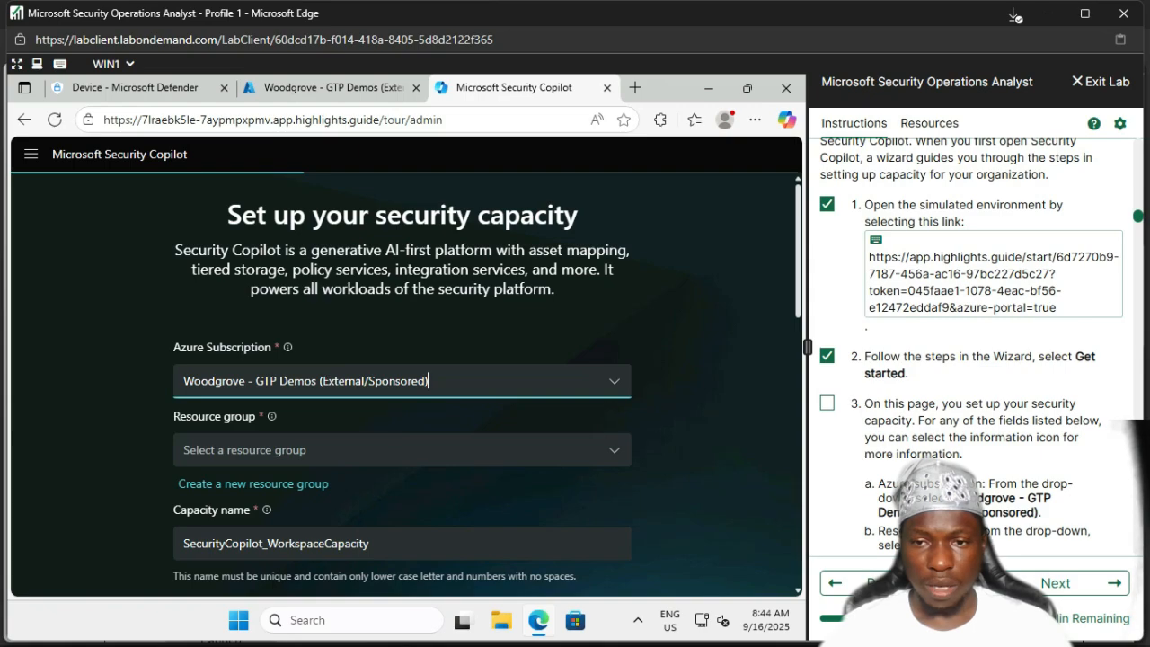
click(827, 403)
scroll(980, 341, down, 1)
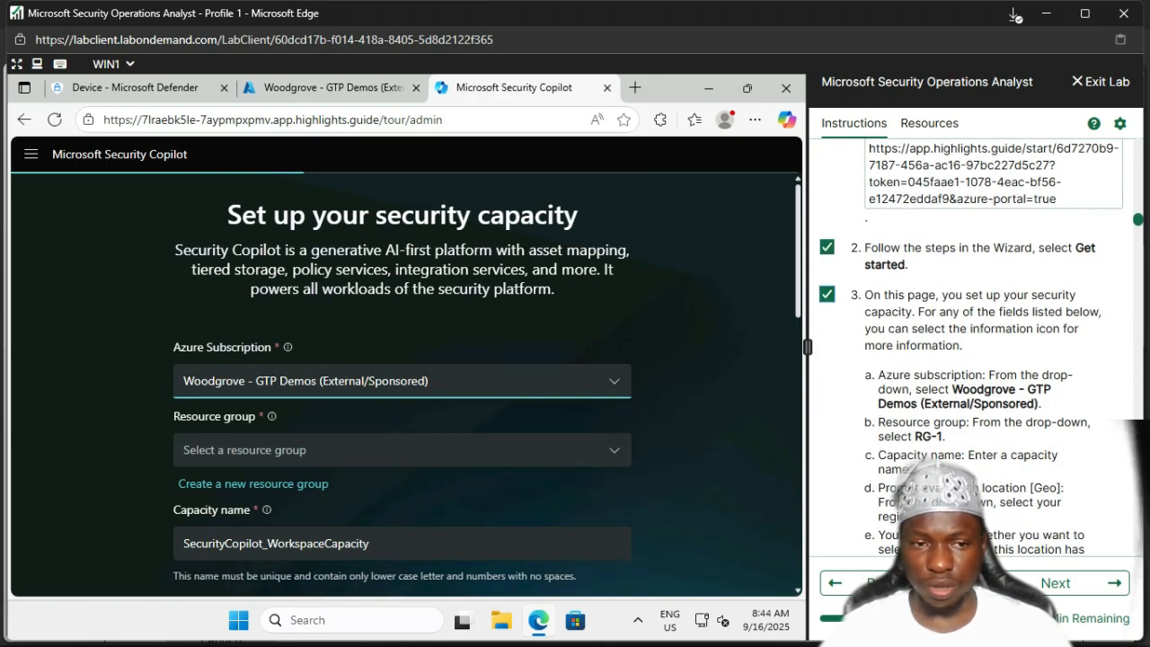
Step: Choose RG-1 as the capacity's resource group, dismissing a stray context menu
click(402, 450)
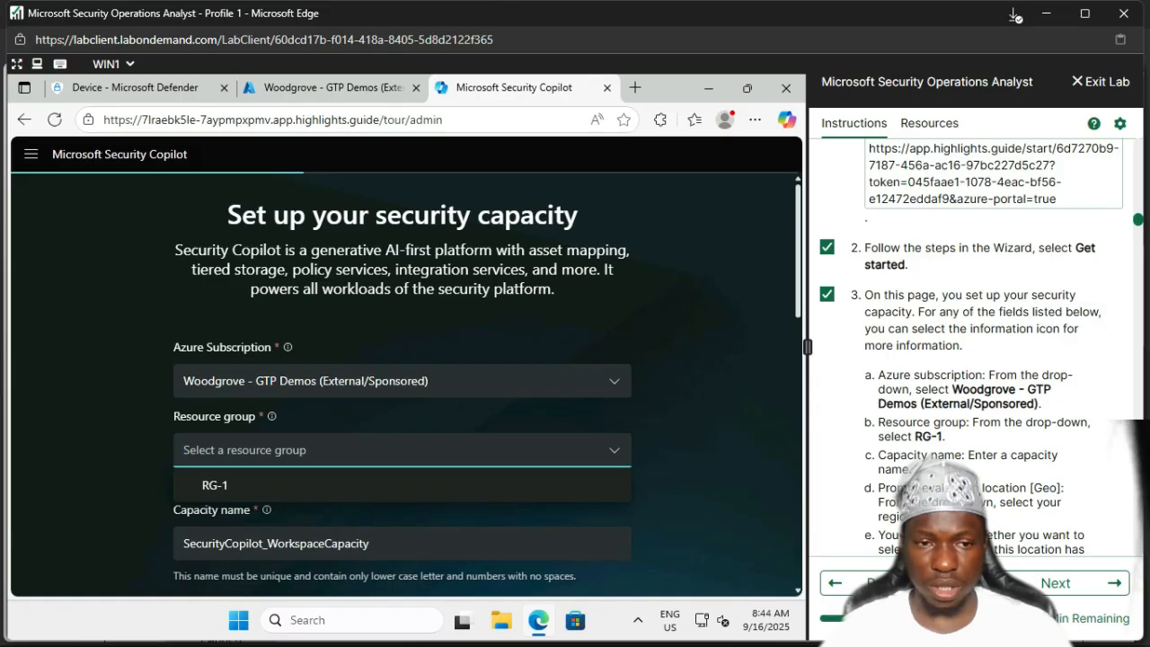
click(214, 485)
click(401, 450)
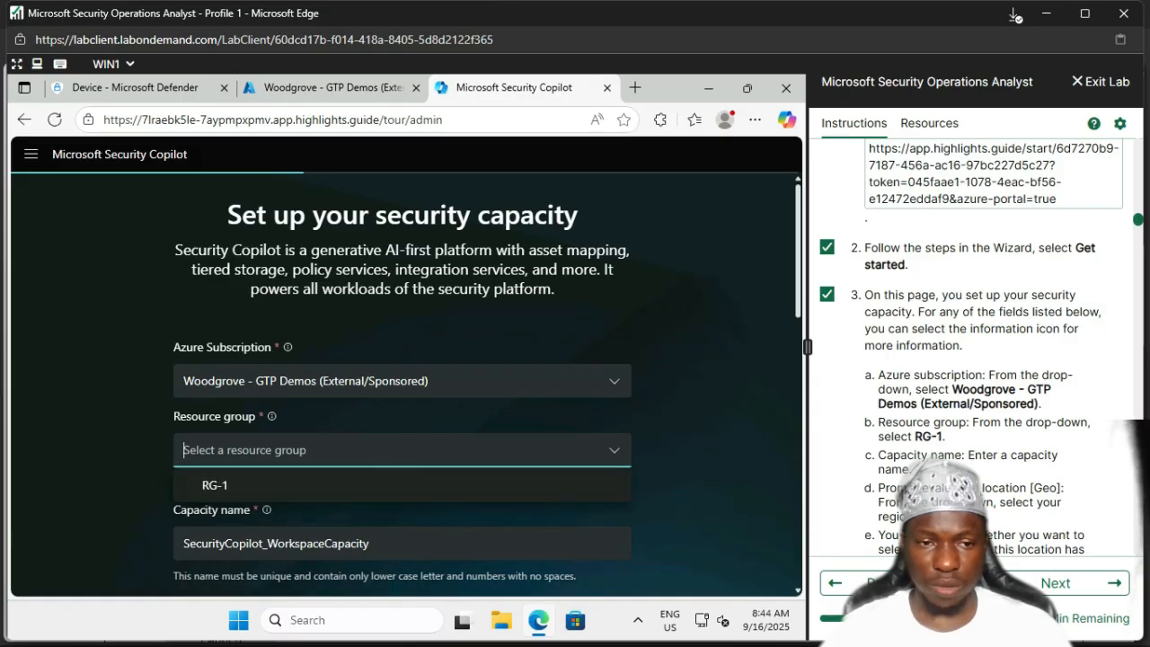
click(215, 485)
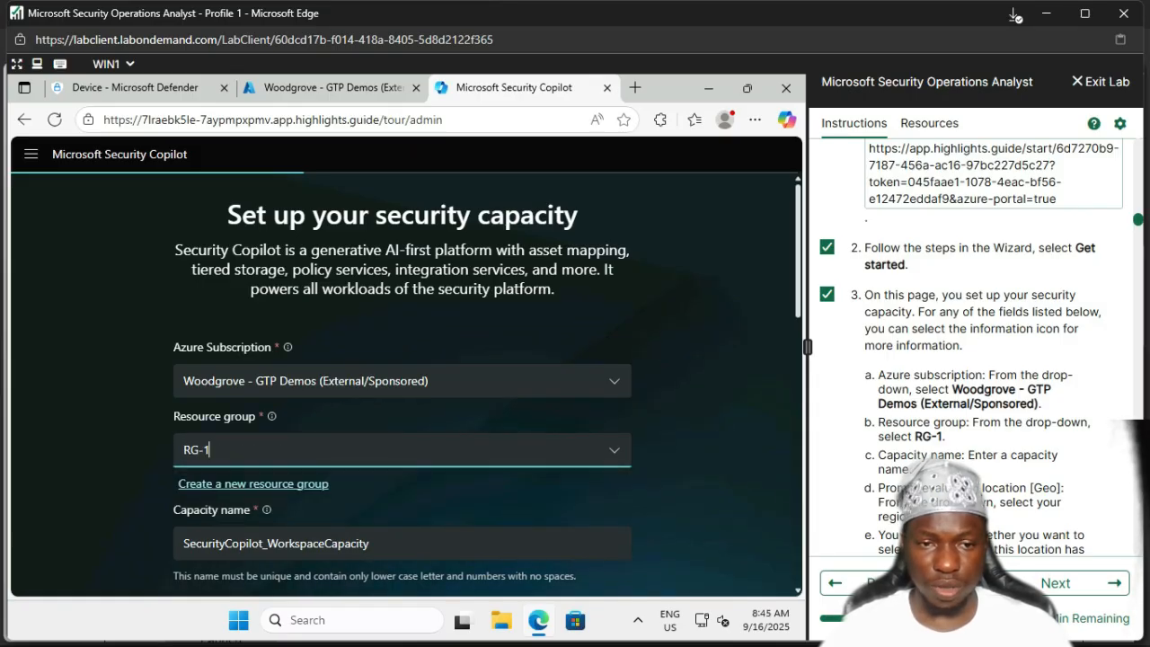
scroll(402, 377, down, 3)
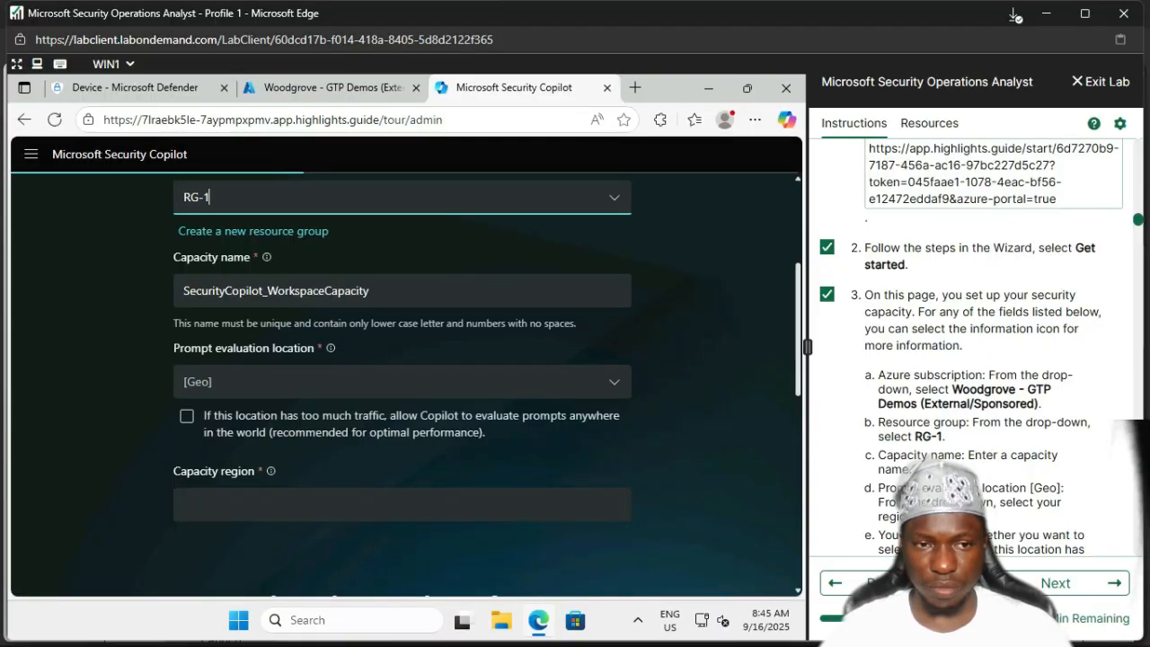
right_click(692, 471)
key(Escape)
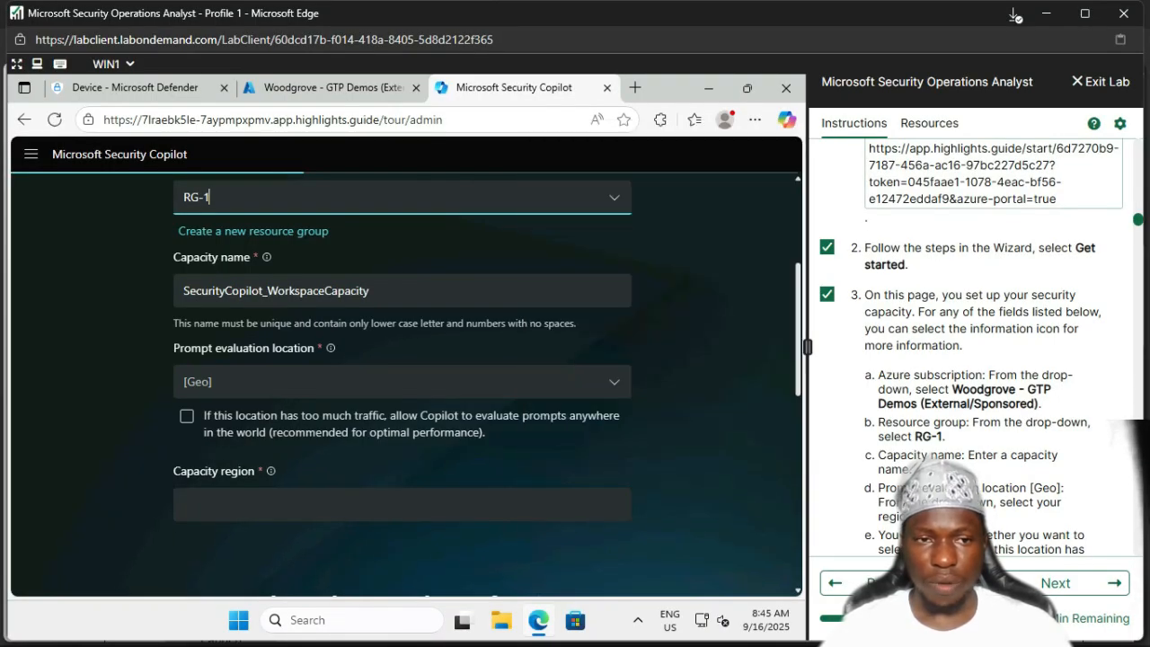
scroll(983, 345, down, 3)
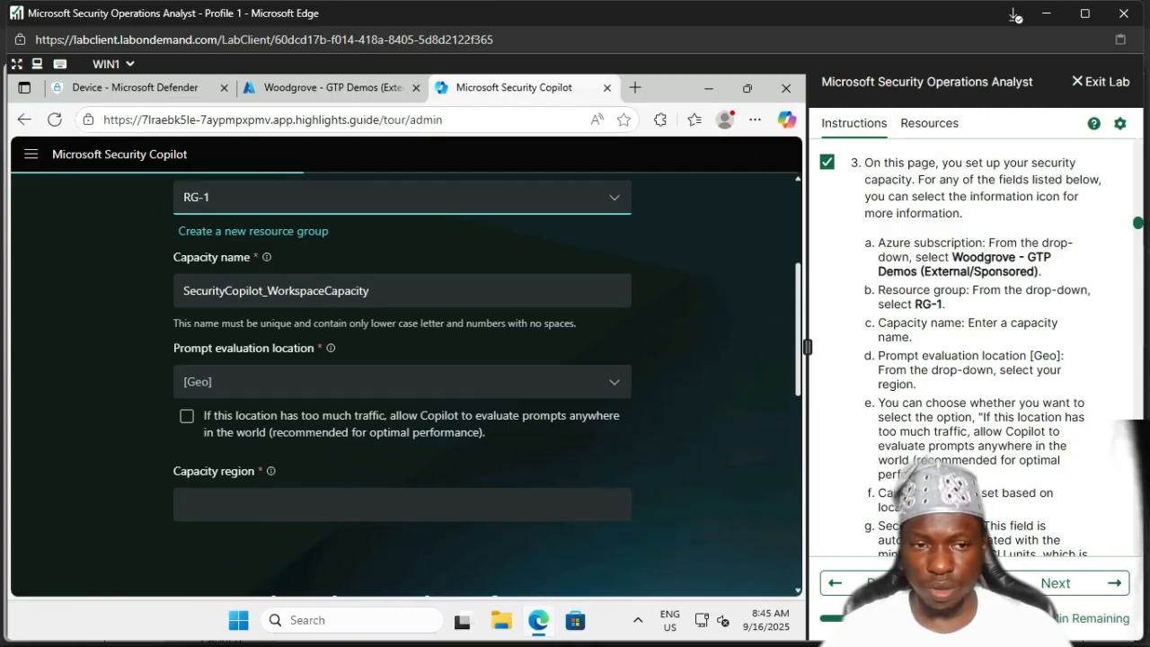
Step: Pick United States as the prompt evaluation location, giving the US East capacity region
click(401, 382)
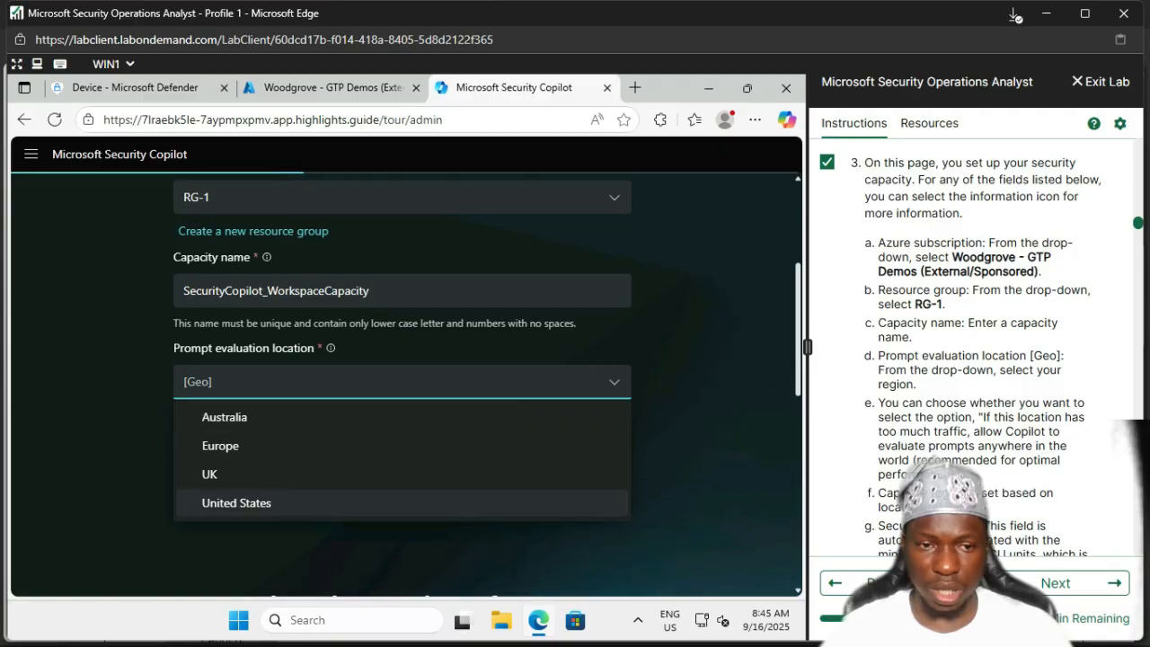
click(236, 503)
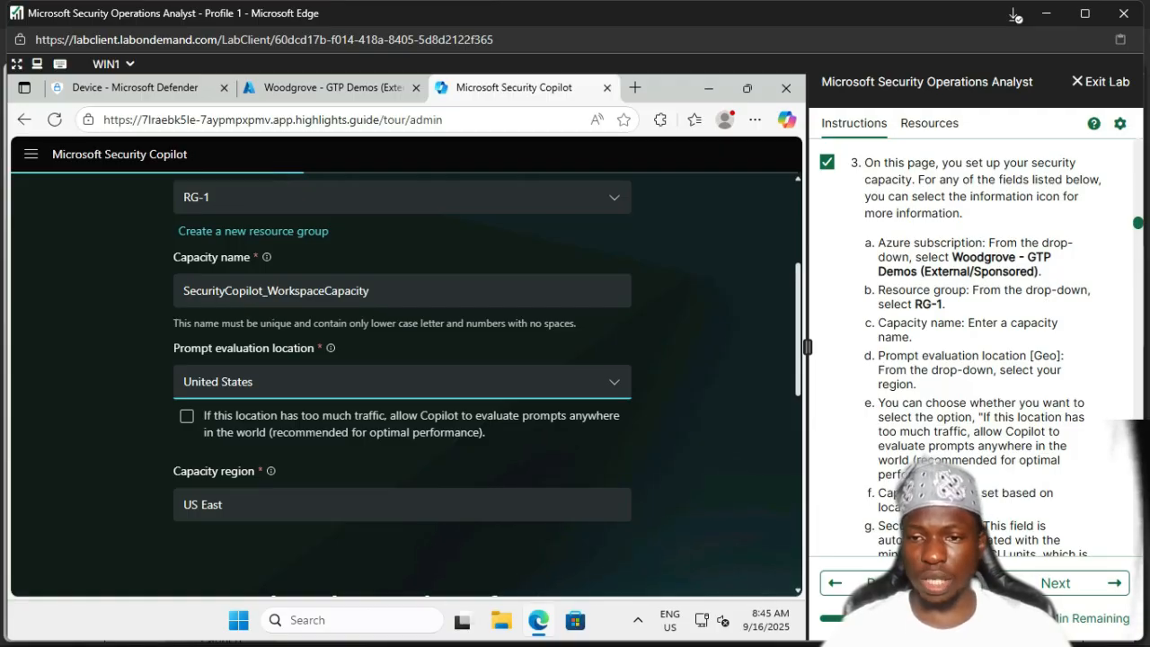
scroll(961, 351, down, 2)
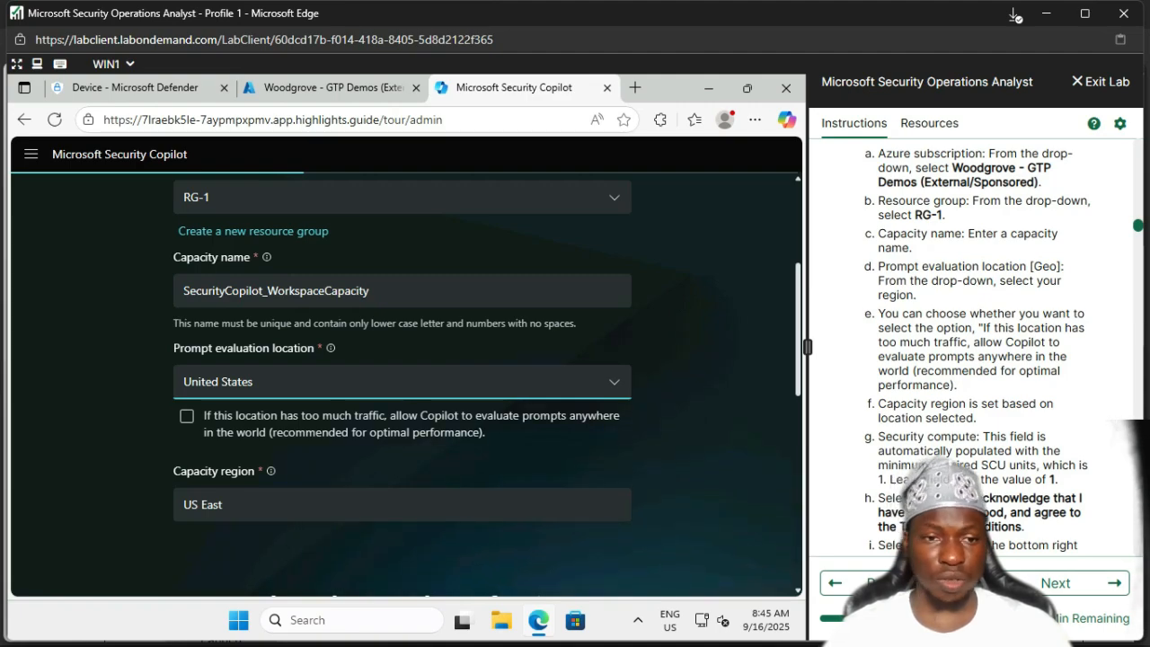
Step: Allow prompt evaluation anywhere when busy, accept the Terms and Conditions, and continue
click(187, 416)
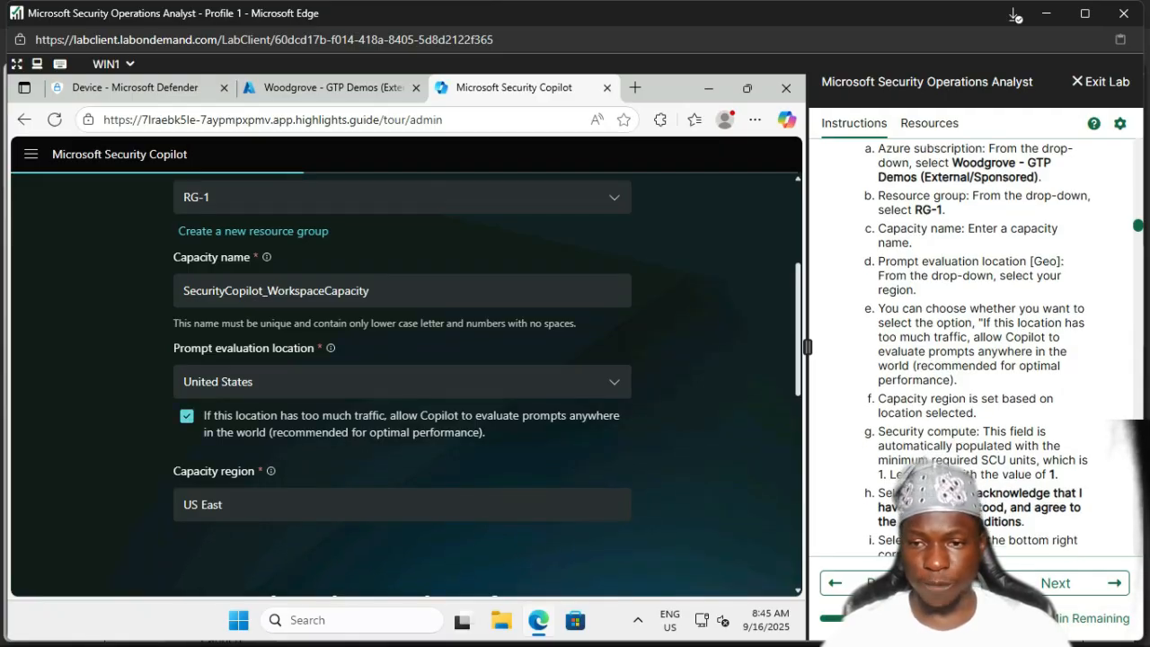
scroll(978, 342, down, 1)
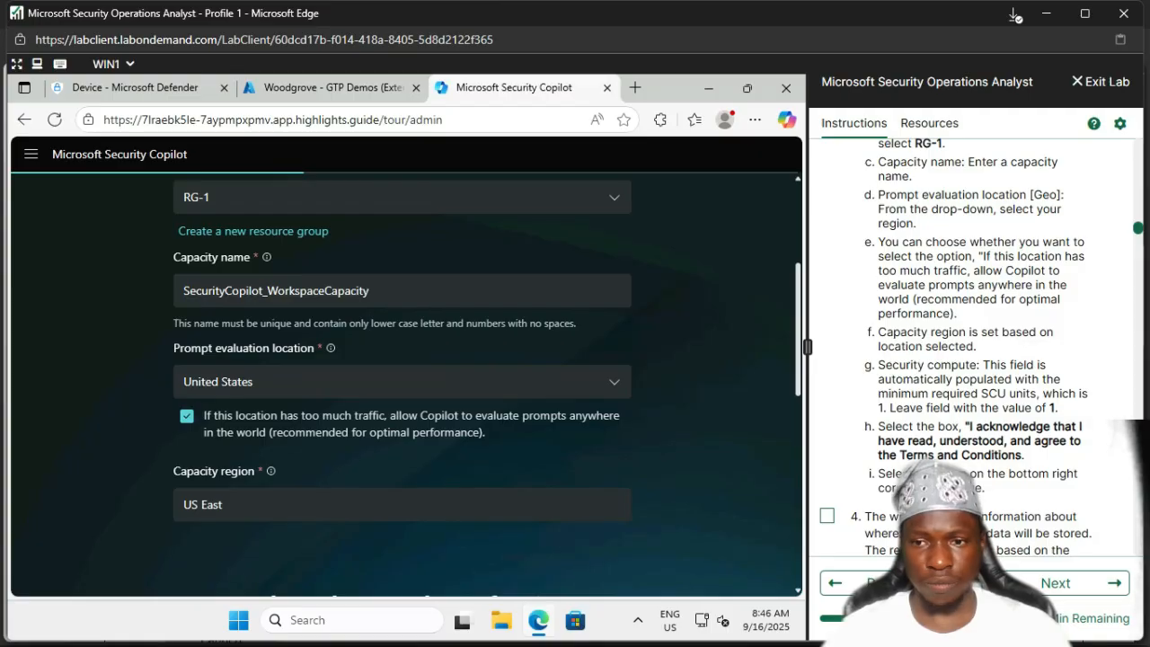
scroll(980, 346, down, 3)
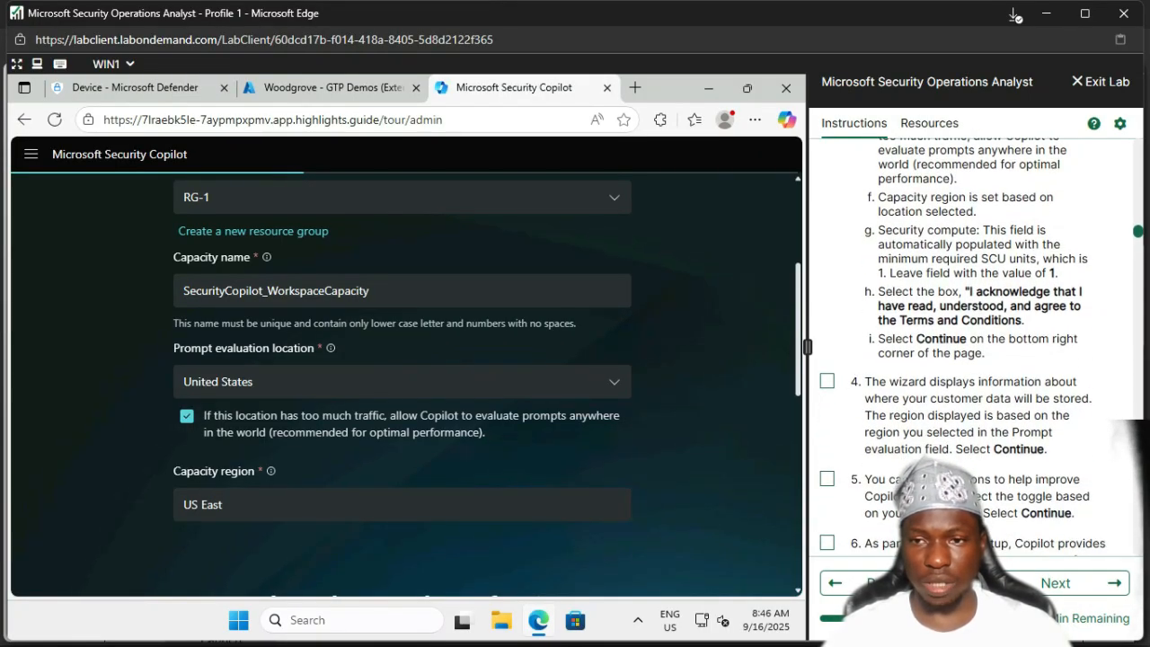
scroll(404, 377, down, 5)
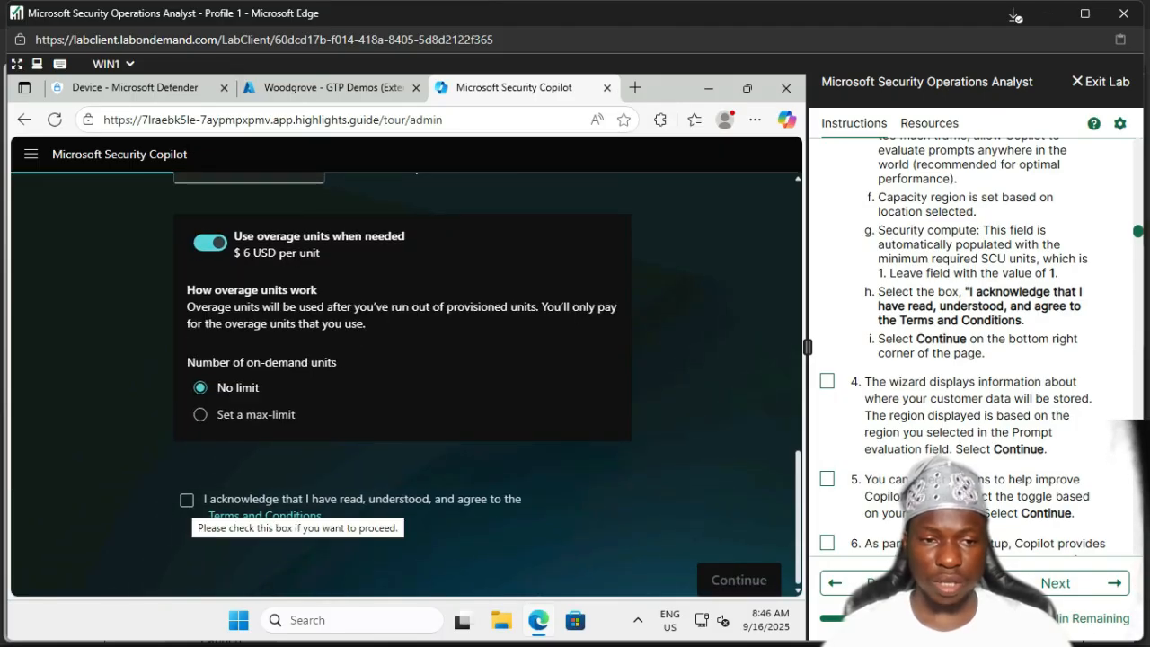
click(186, 499)
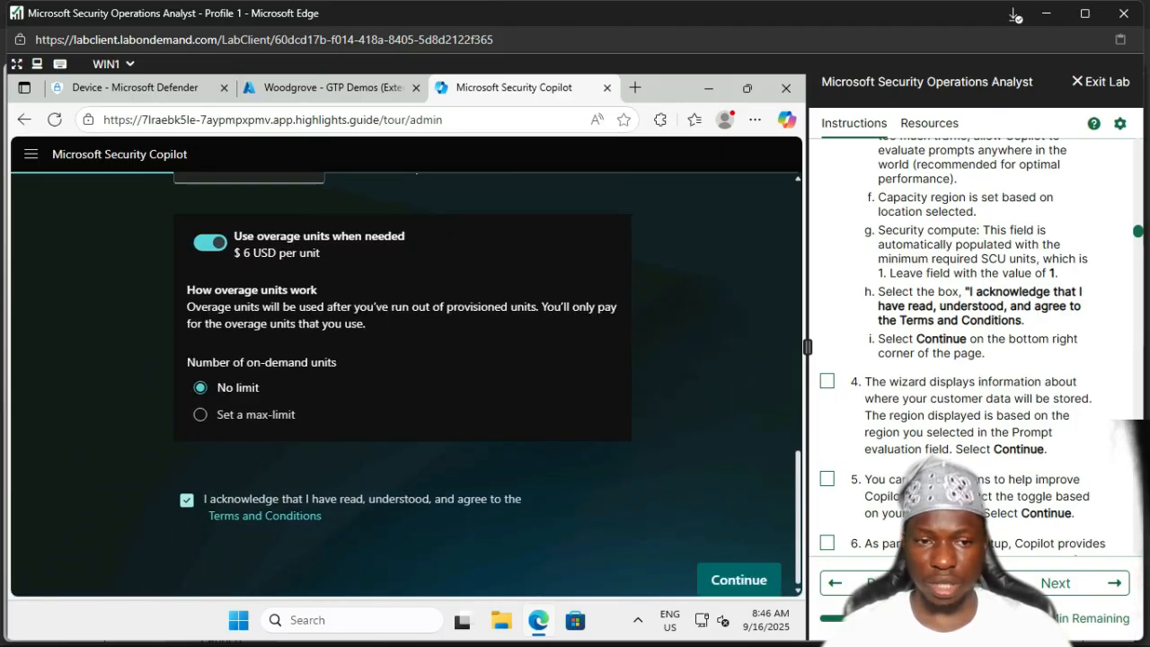
scroll(405, 377, up, 3)
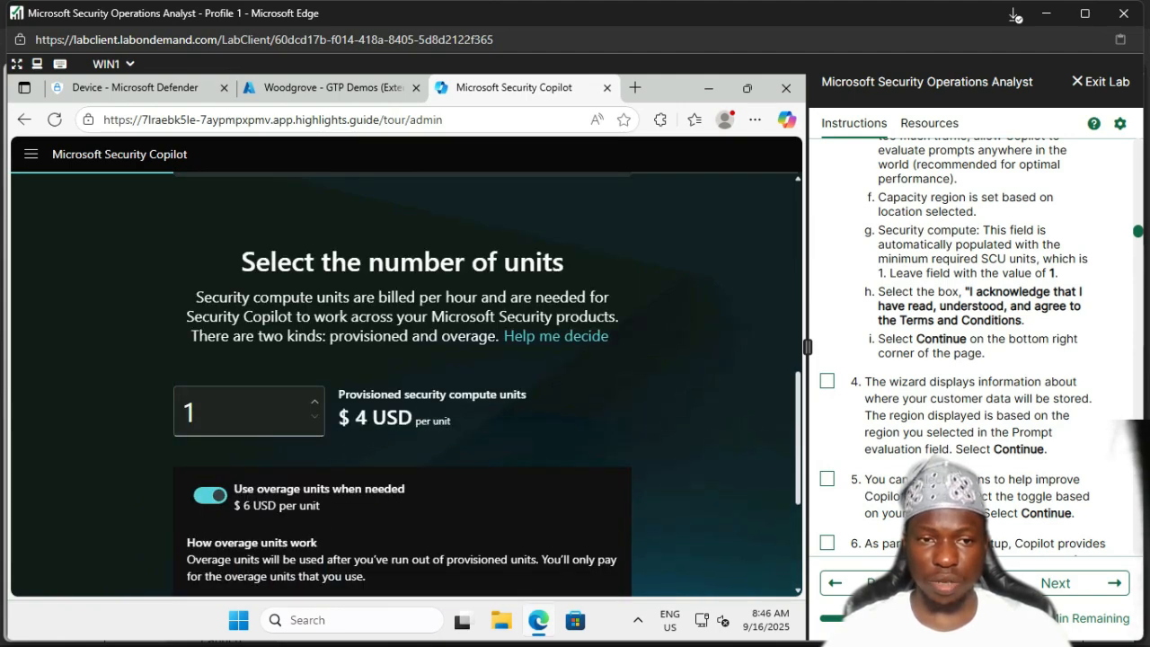
scroll(404, 378, up, 3)
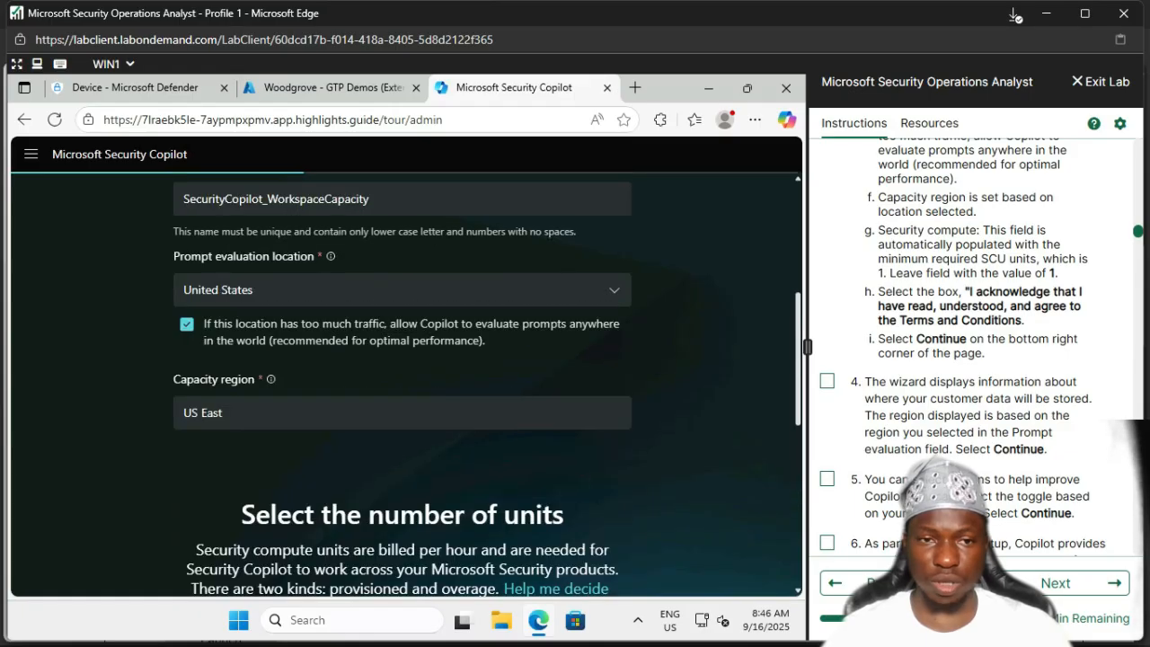
scroll(405, 378, down, 10)
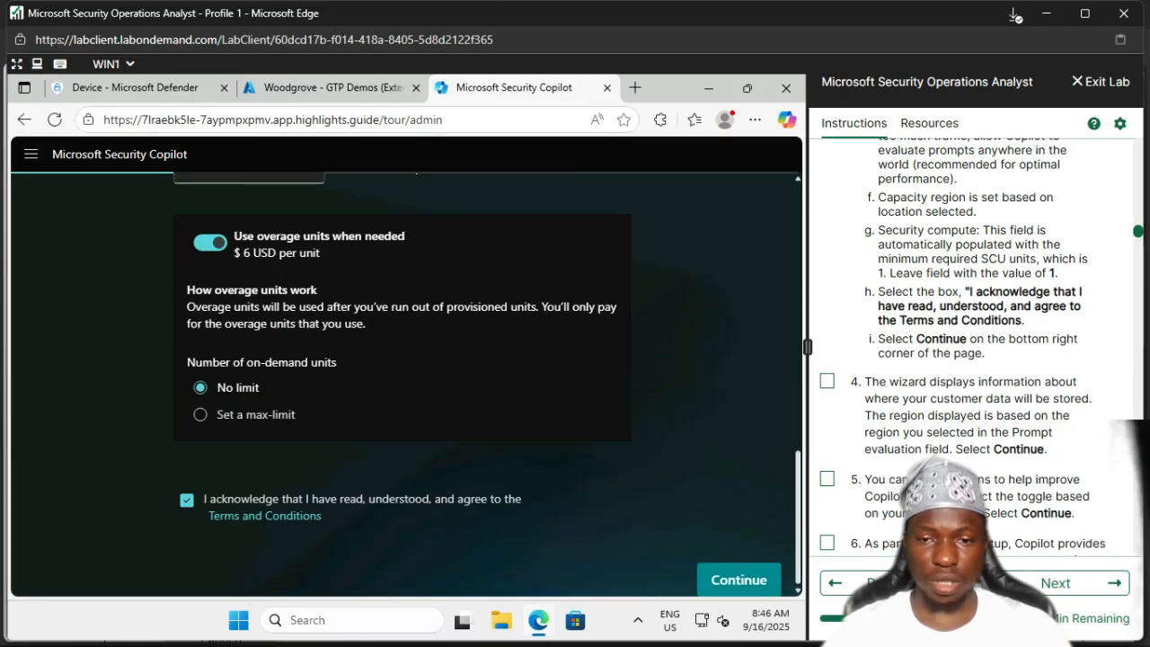
click(739, 580)
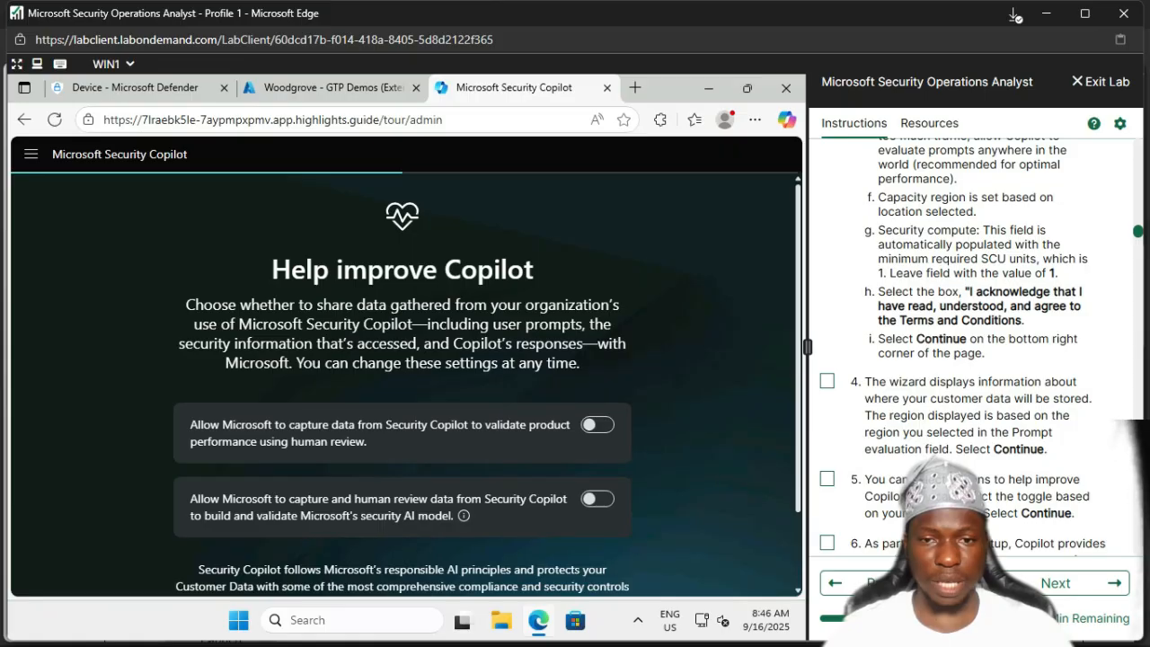
Step: Turn on both data-sharing toggles, mark lab steps 4 and 5 done, and continue
scroll(403, 377, down, 1)
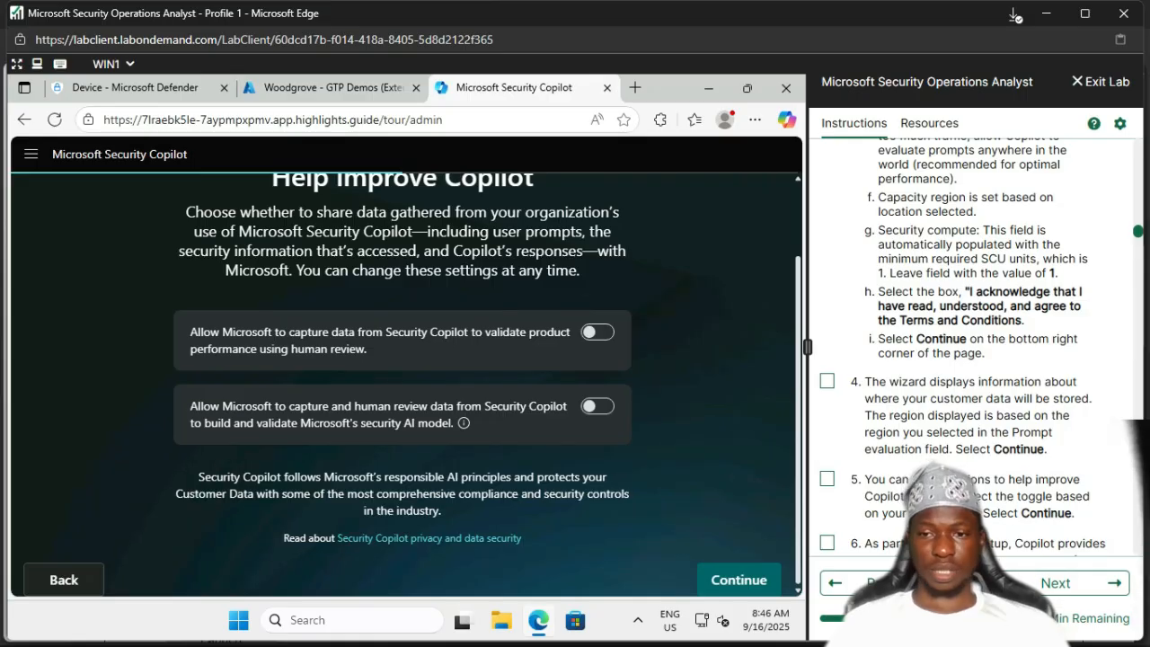
click(826, 381)
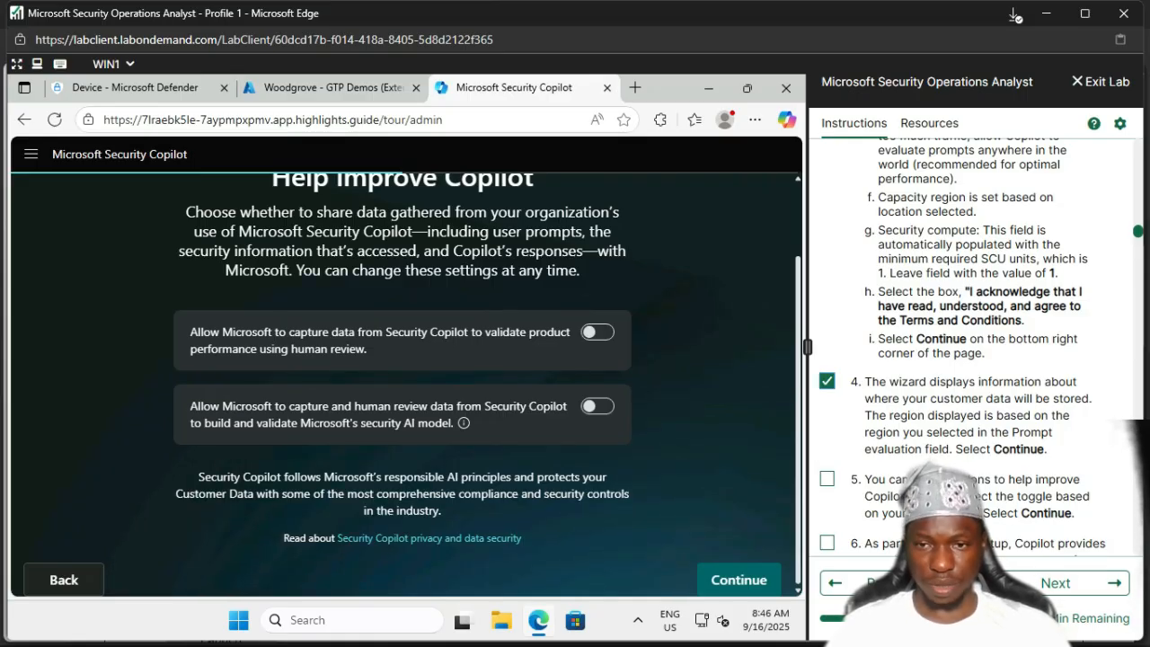
scroll(979, 342, down, 1)
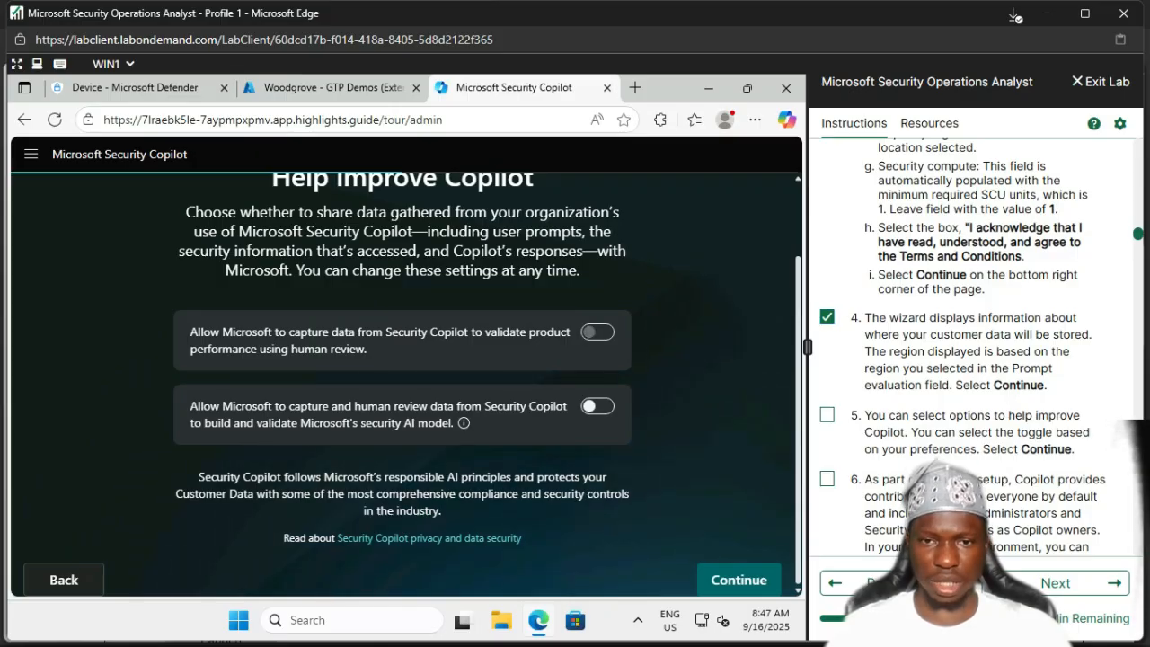
click(597, 331)
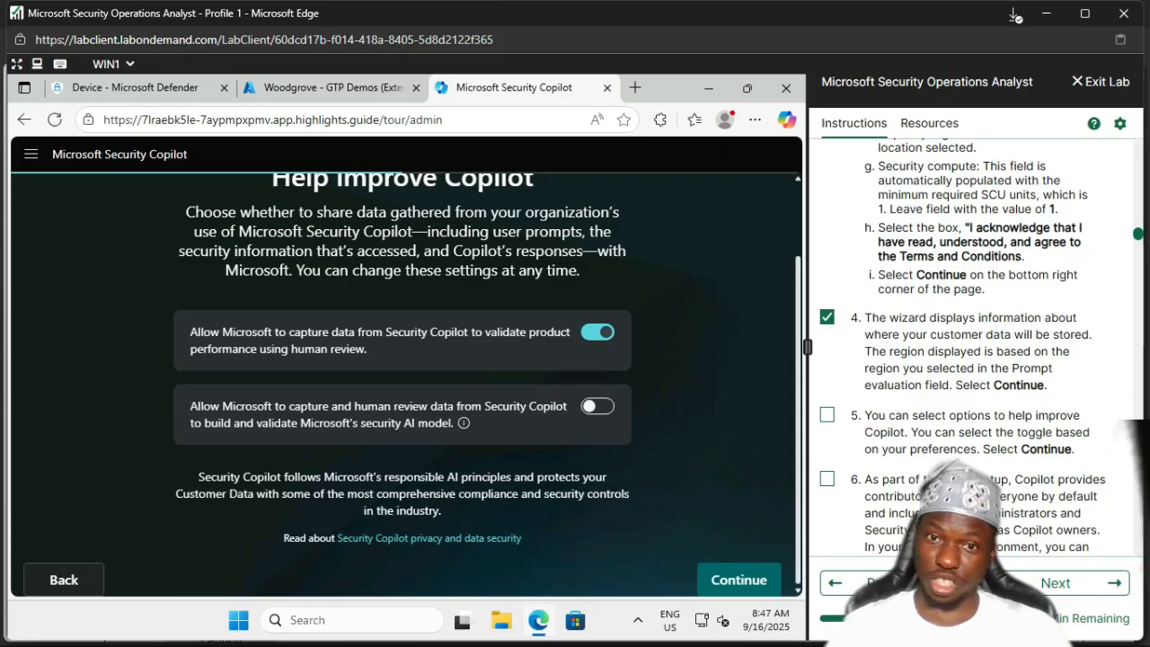
click(598, 406)
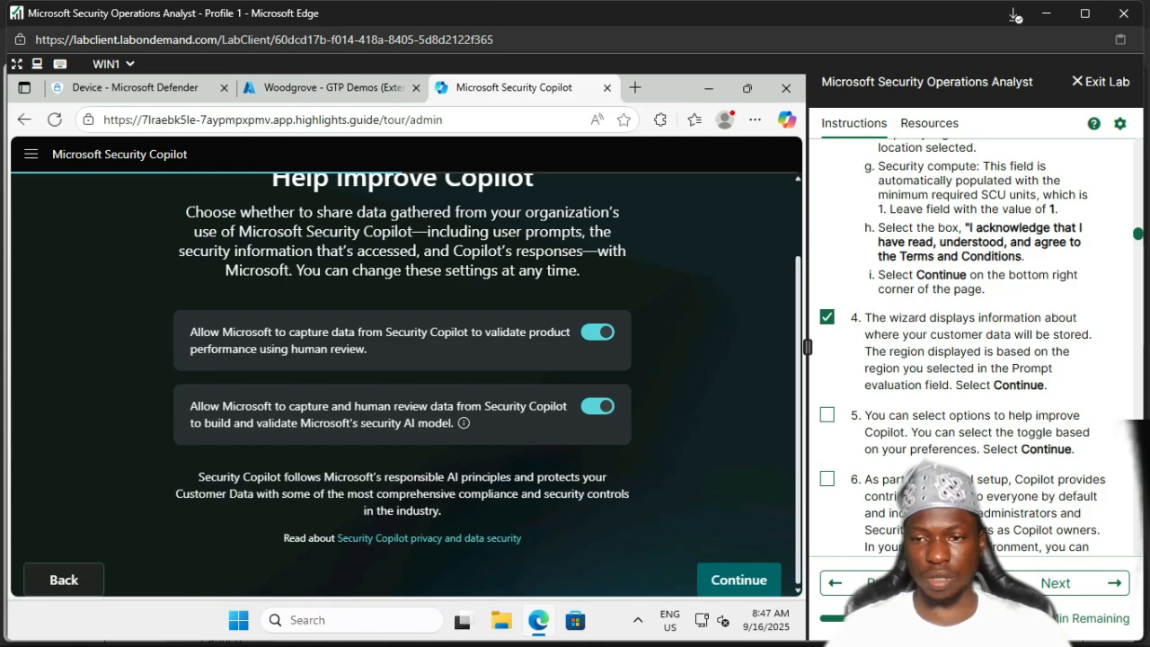
click(827, 415)
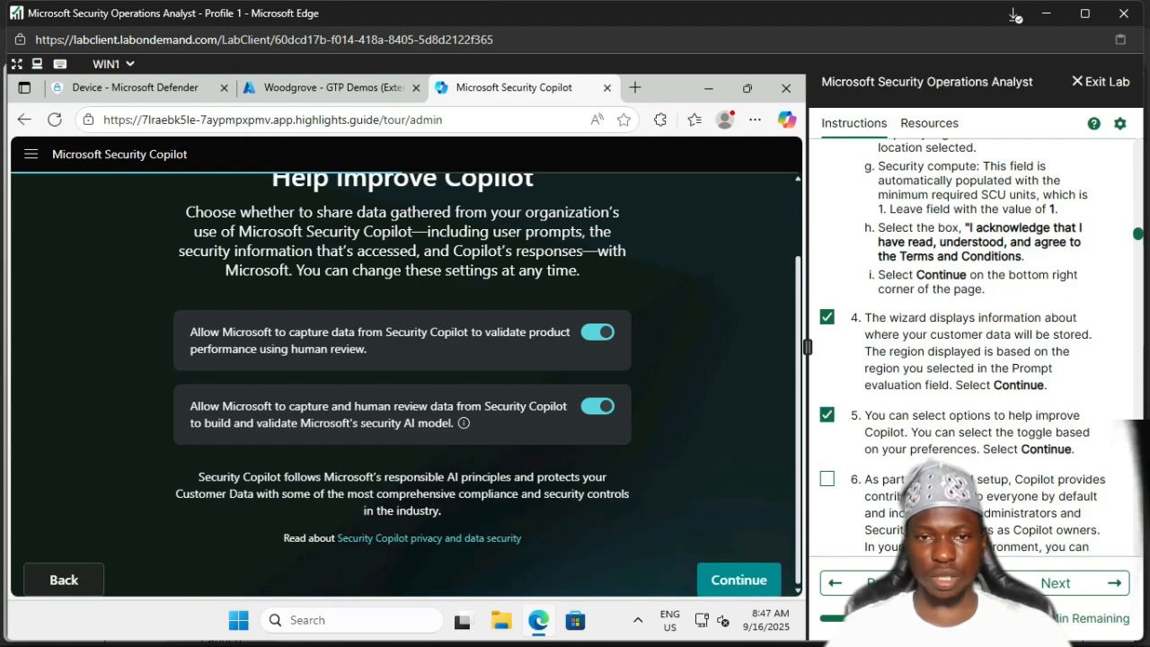
click(739, 580)
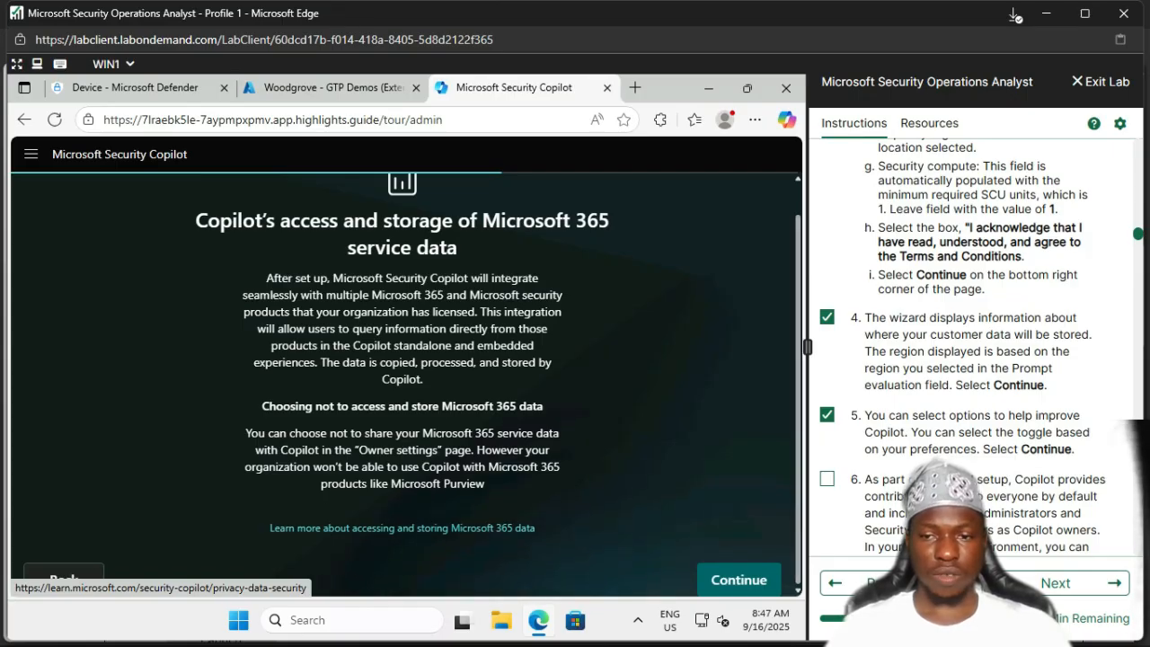
Step: Mark lab step 6 done and continue past the Microsoft 365 service data notice
click(827, 479)
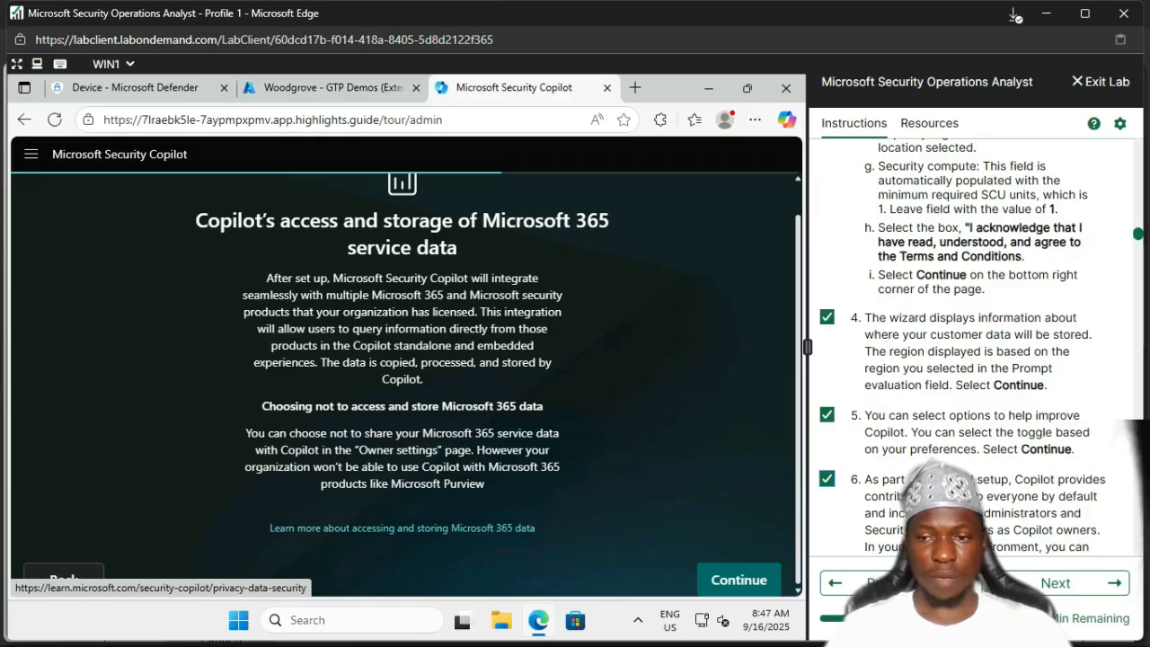
scroll(953, 342, down, 2)
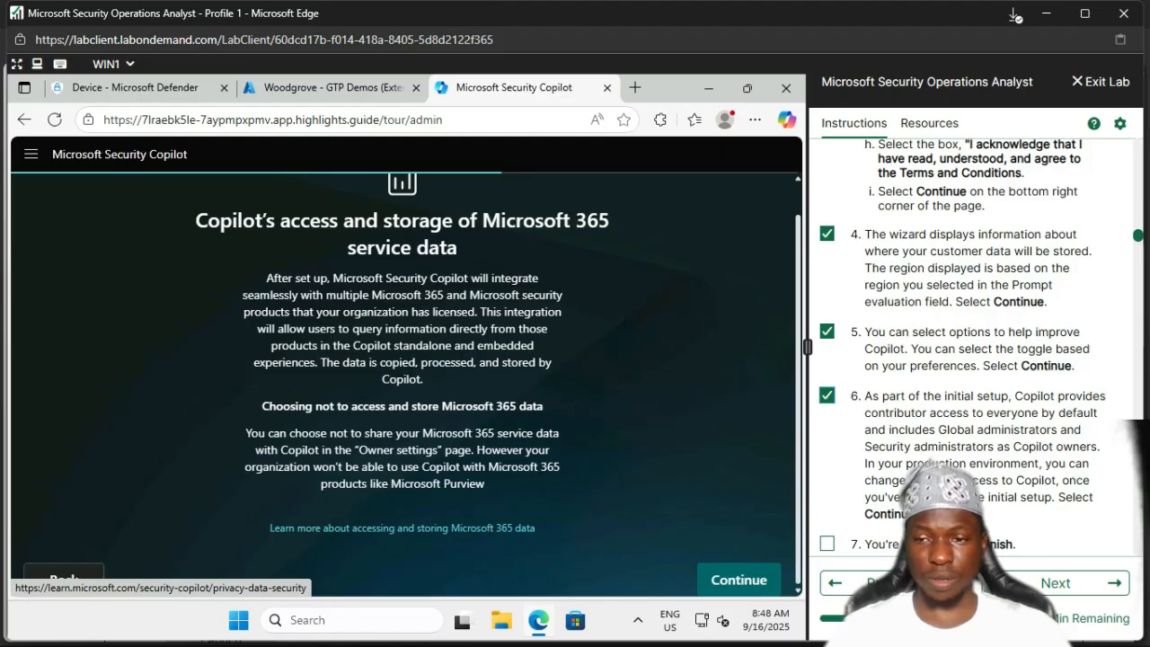
scroll(980, 347, down, 3)
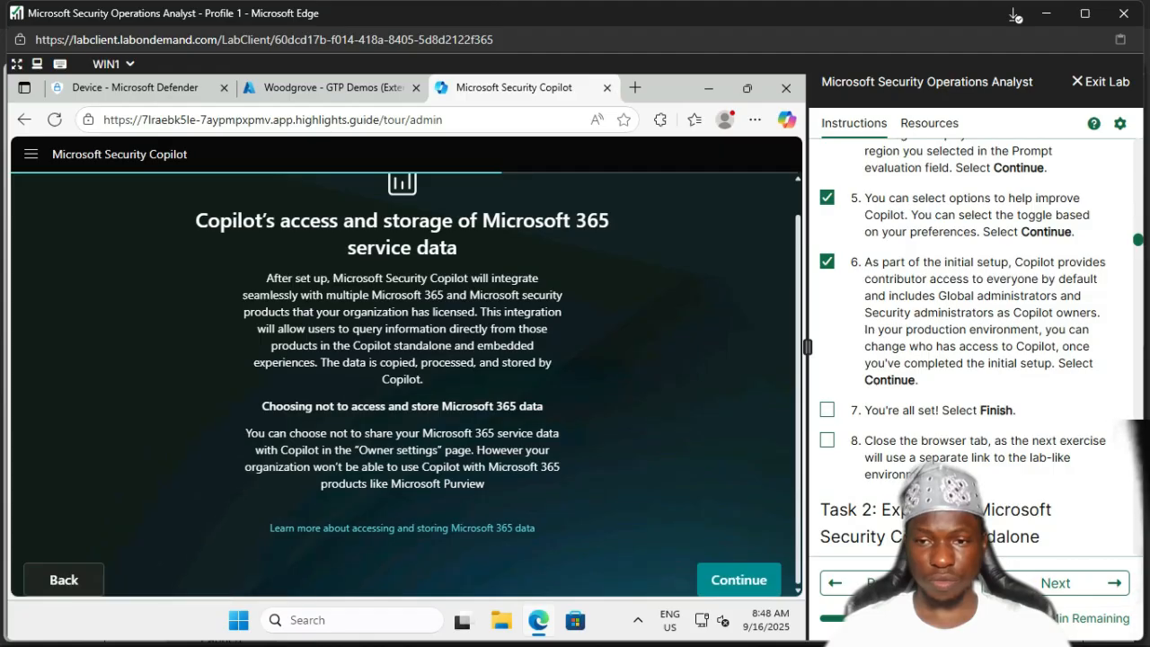
click(738, 580)
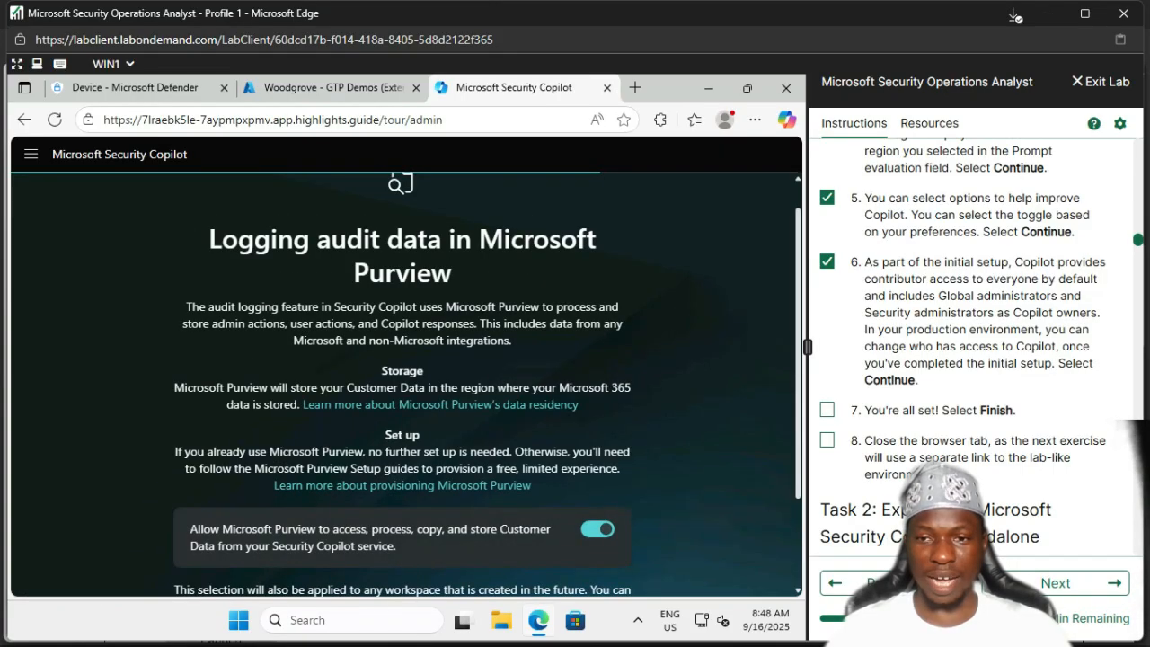
Step: Mark lab step 7 done and continue with Purview audit logging left on
click(827, 410)
scroll(403, 384, down, 2)
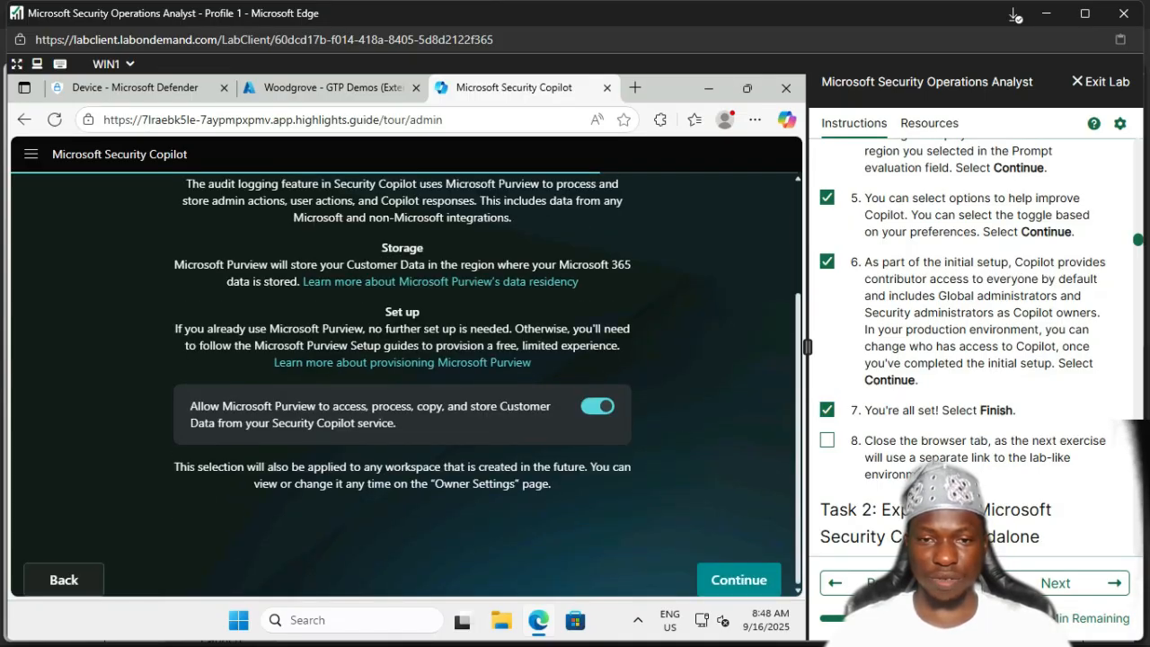
click(739, 579)
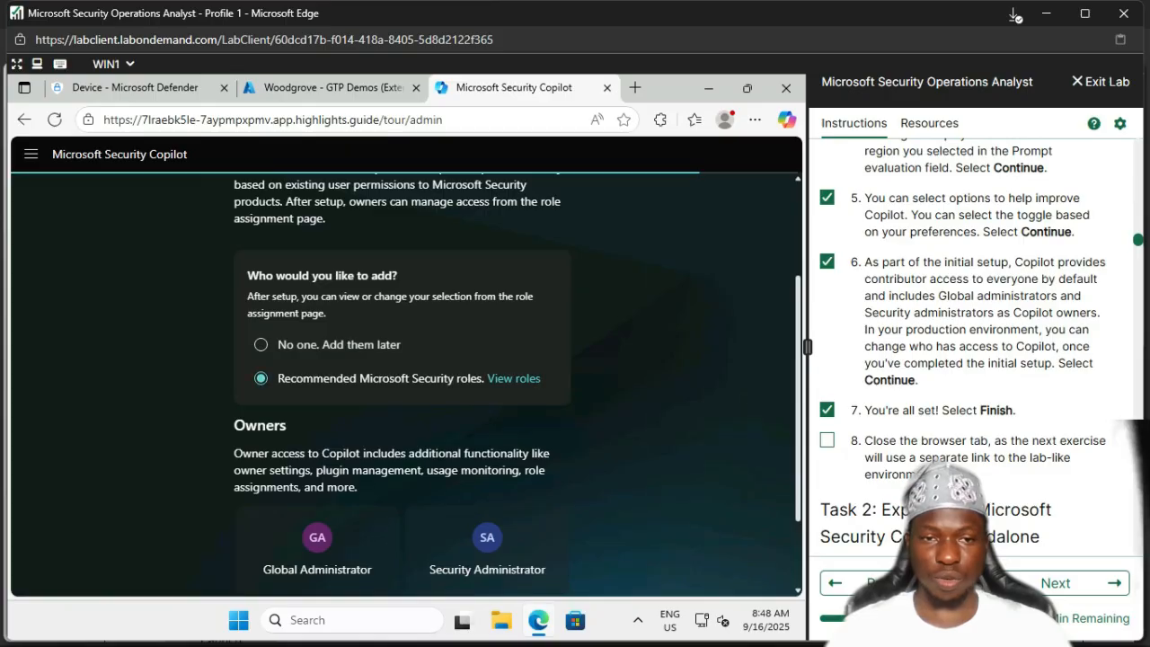
Step: Continue with Recommended Microsoft Security roles and mark lab step 8 done
scroll(405, 378, down, 2)
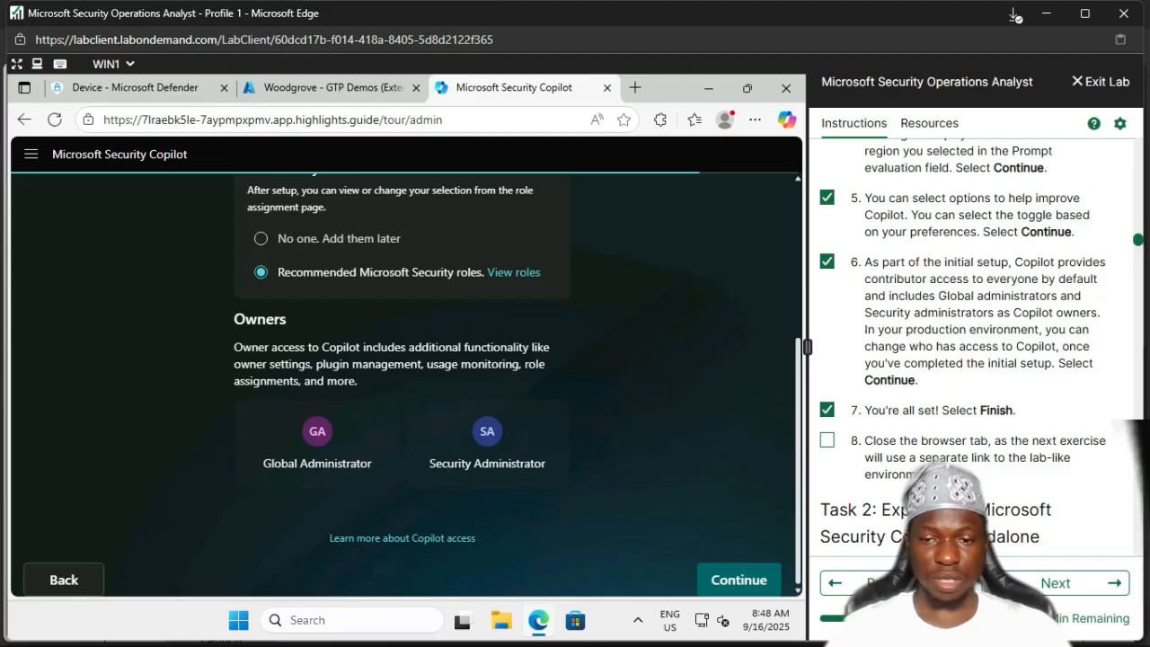
click(739, 580)
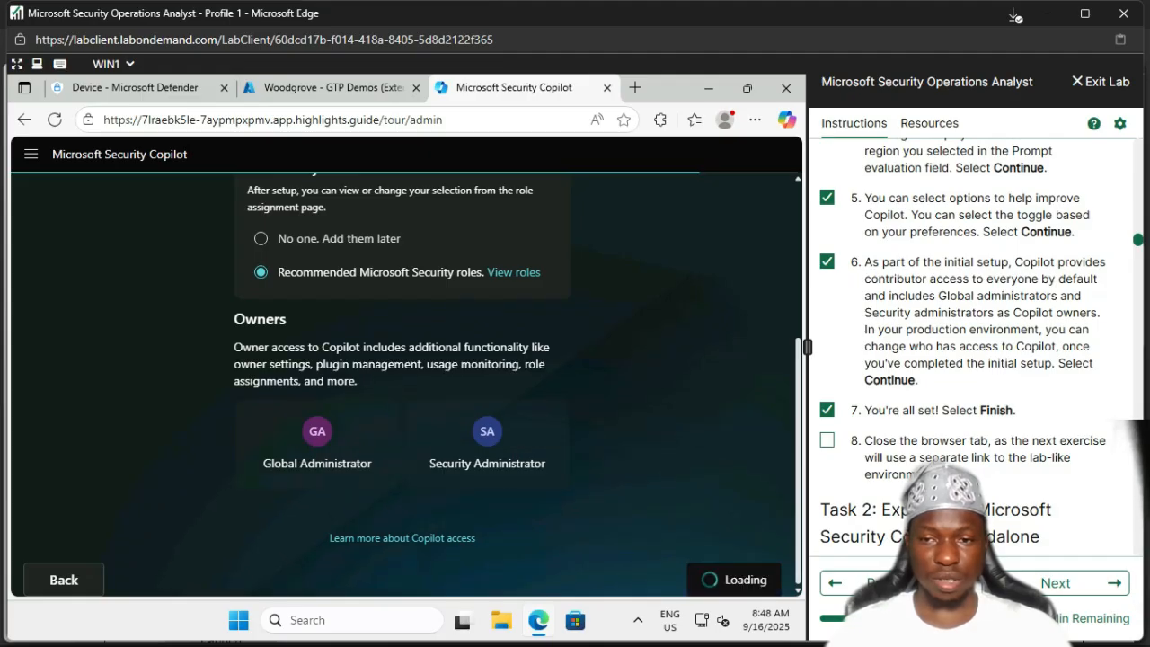
click(827, 441)
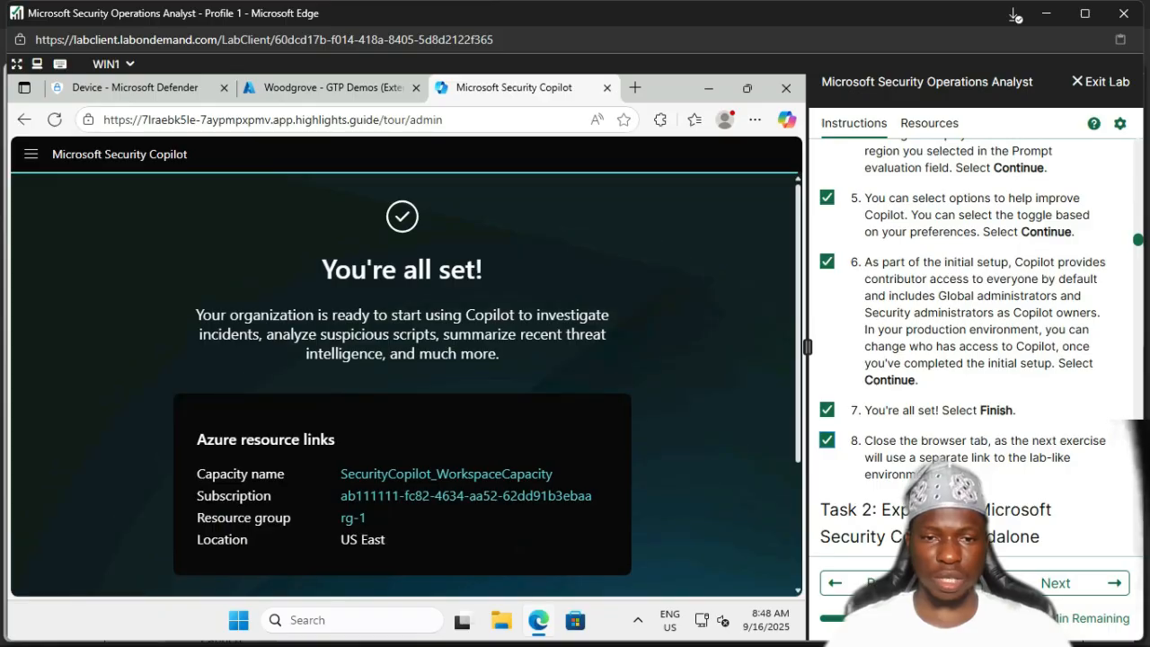
Step: Finish the You're all set! page to open the SecurityCopilot_Workspace home
scroll(403, 385, down, 3)
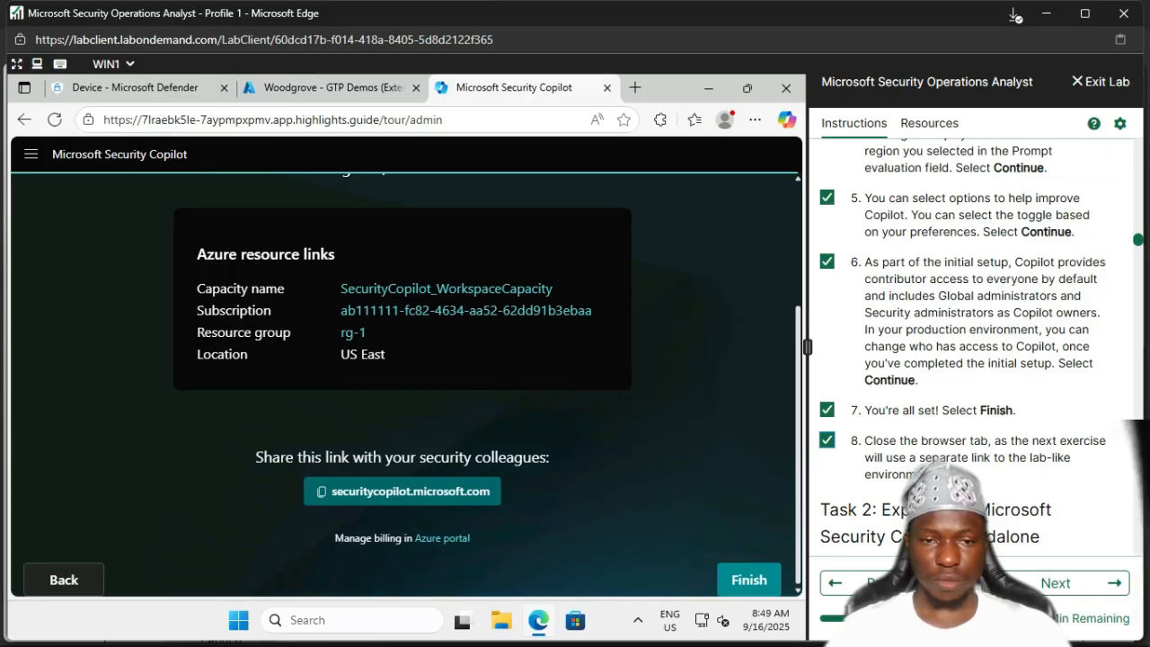
click(749, 580)
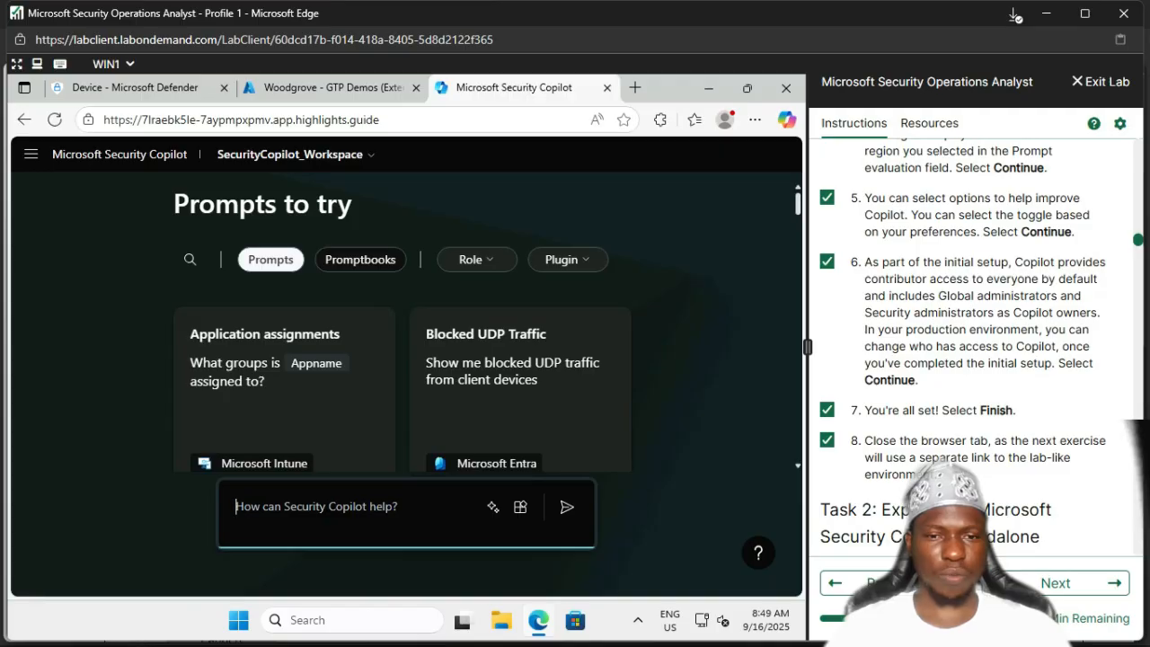
scroll(962, 350, down, 2)
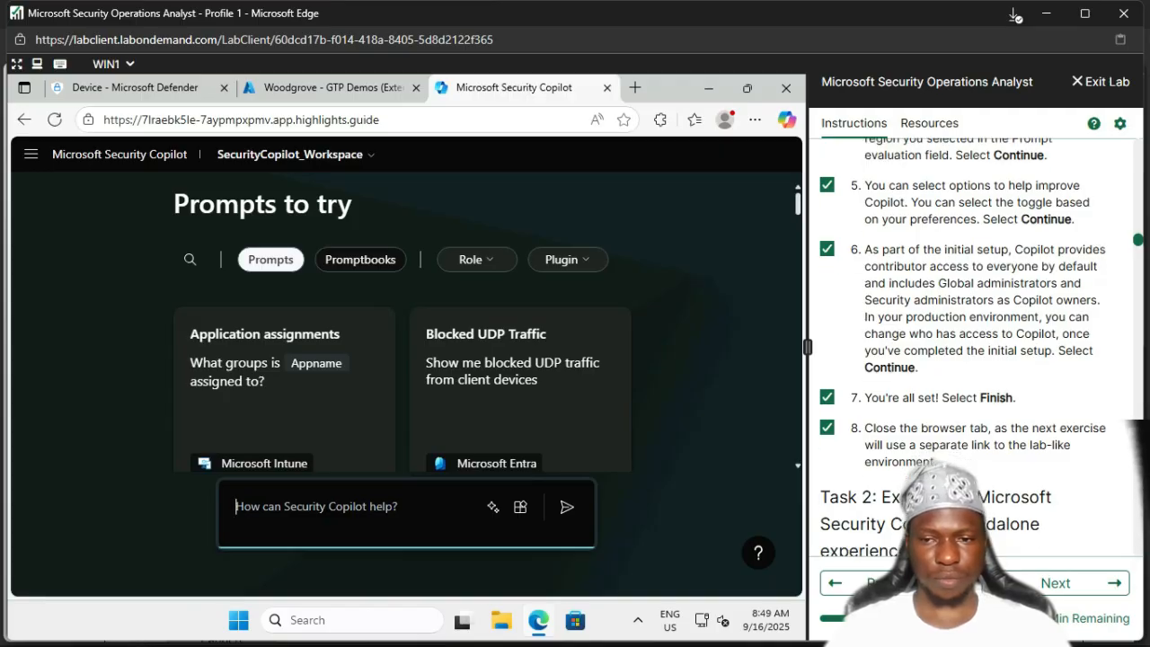
scroll(962, 350, down, 2)
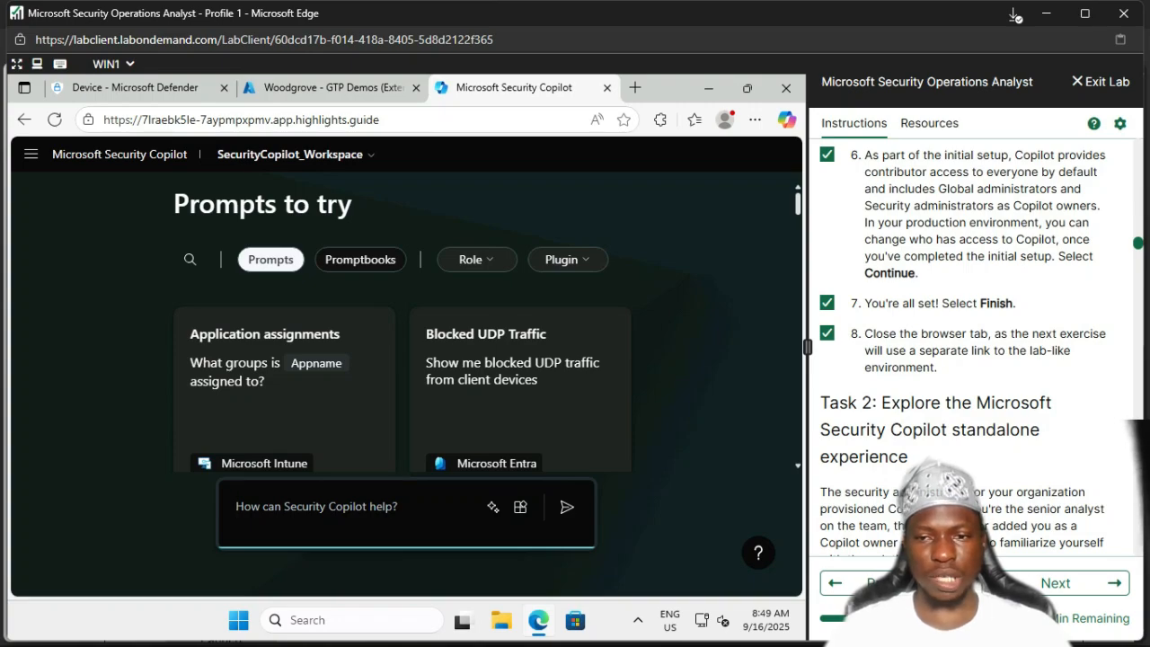
scroll(964, 344, down, 3)
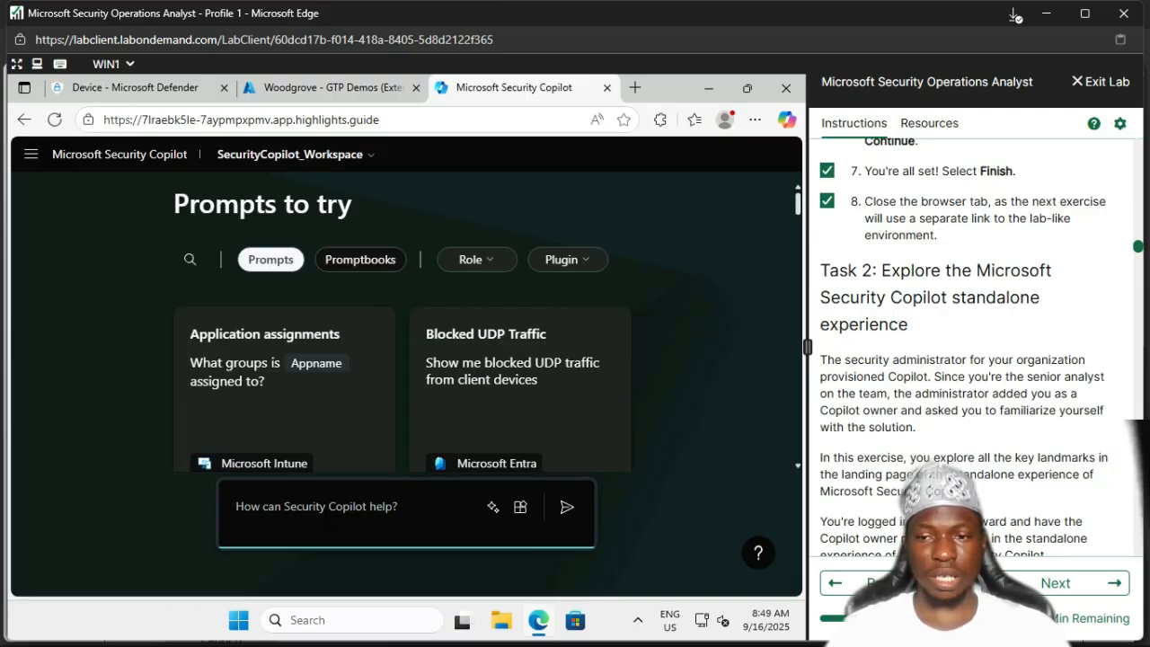
scroll(980, 347, down, 3)
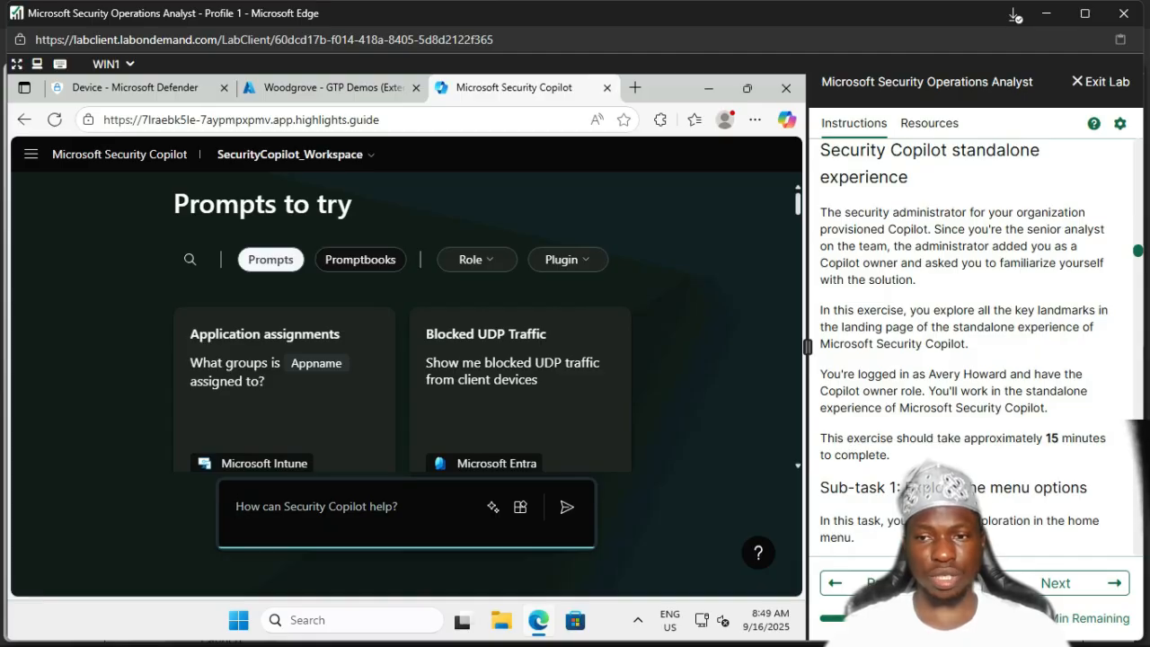
scroll(965, 347, down, 1)
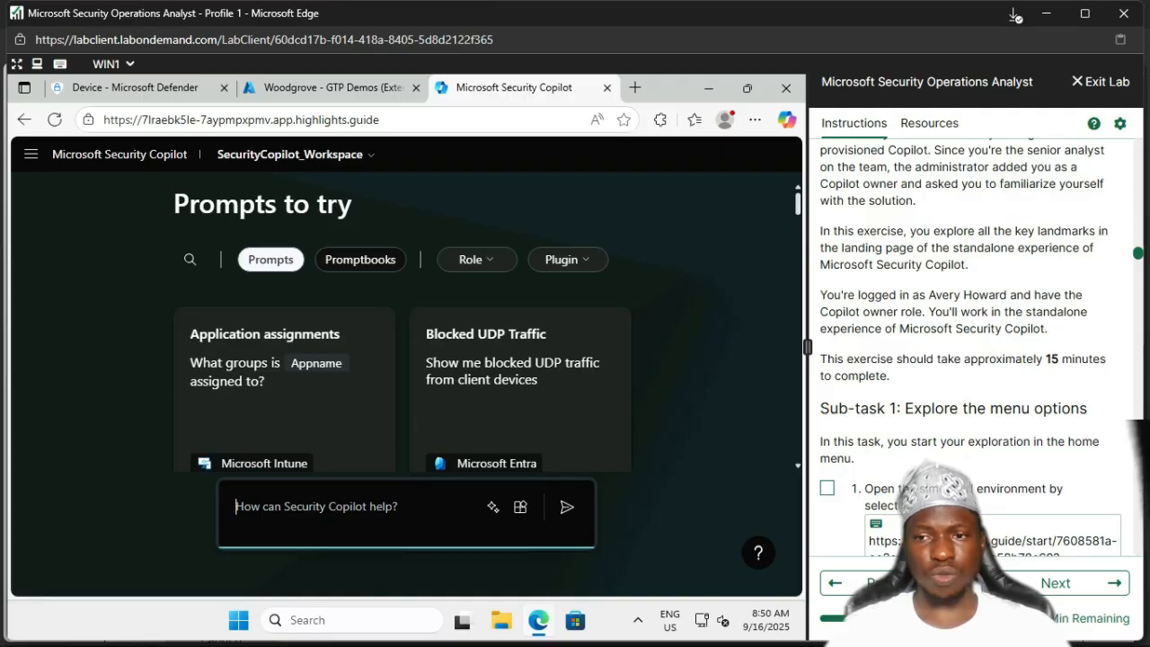
scroll(982, 348, down, 2)
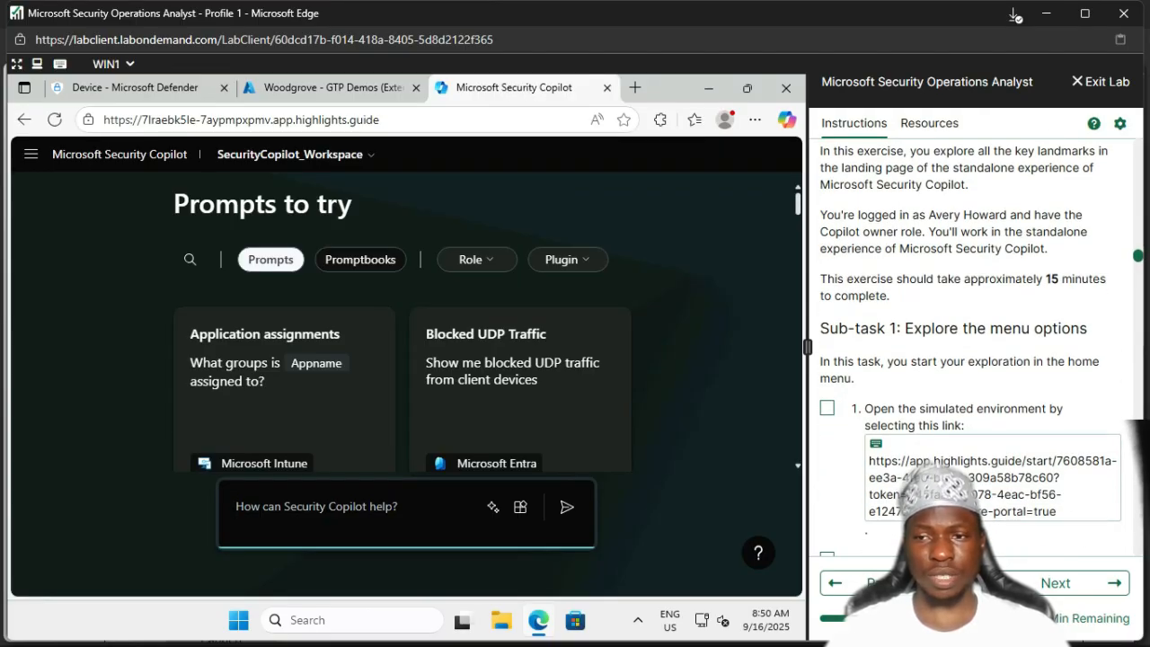
scroll(983, 346, down, 1)
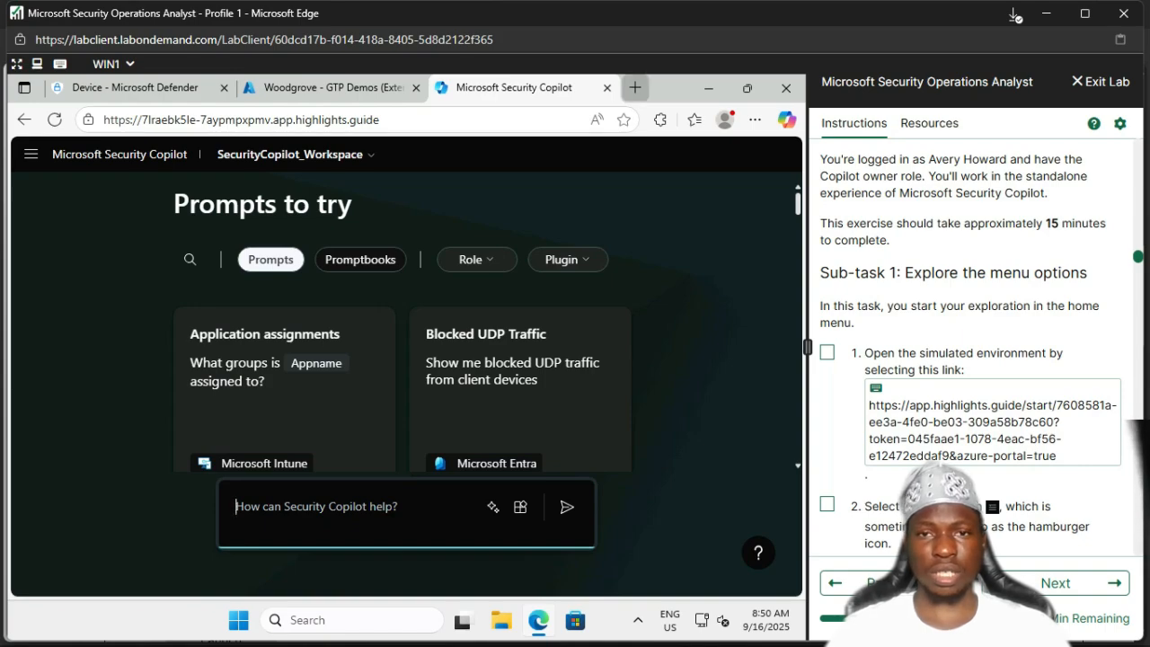
Step: Load the lab's simulated Security Copilot environment URL in a new Edge tab
click(634, 87)
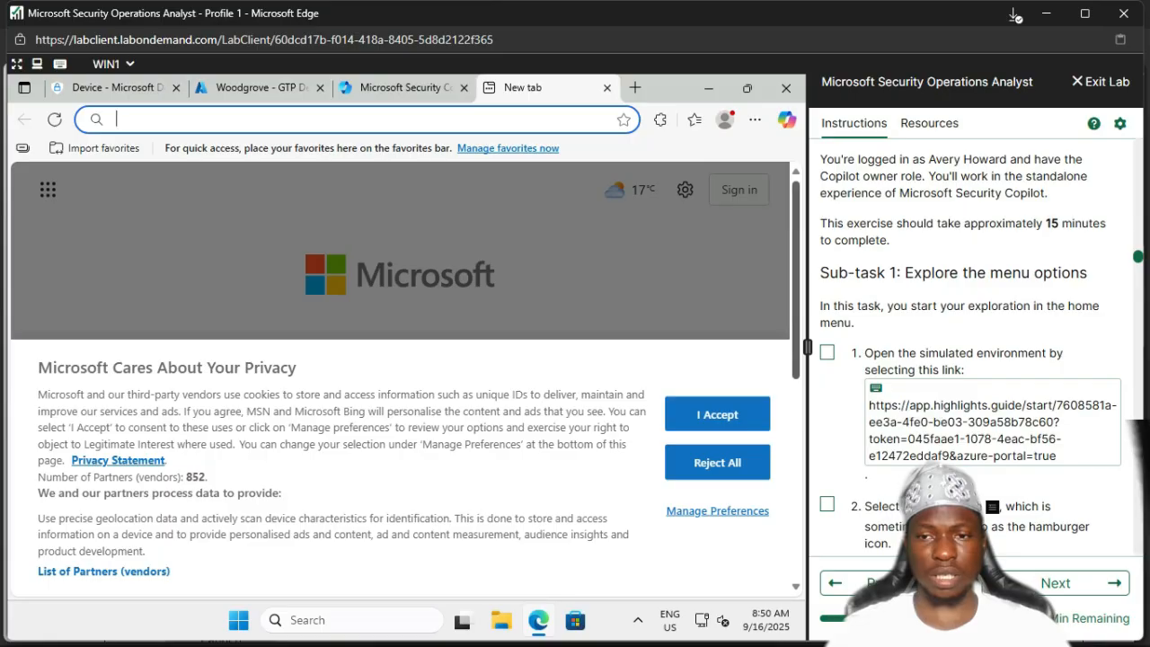
click(903, 406)
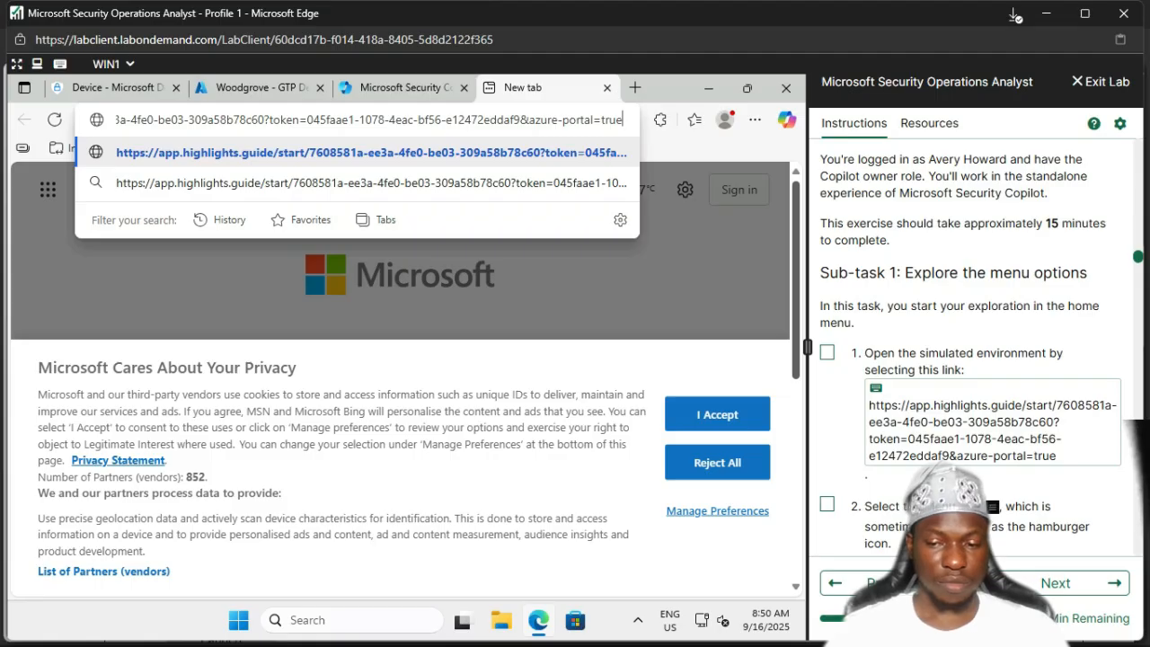
key(Return)
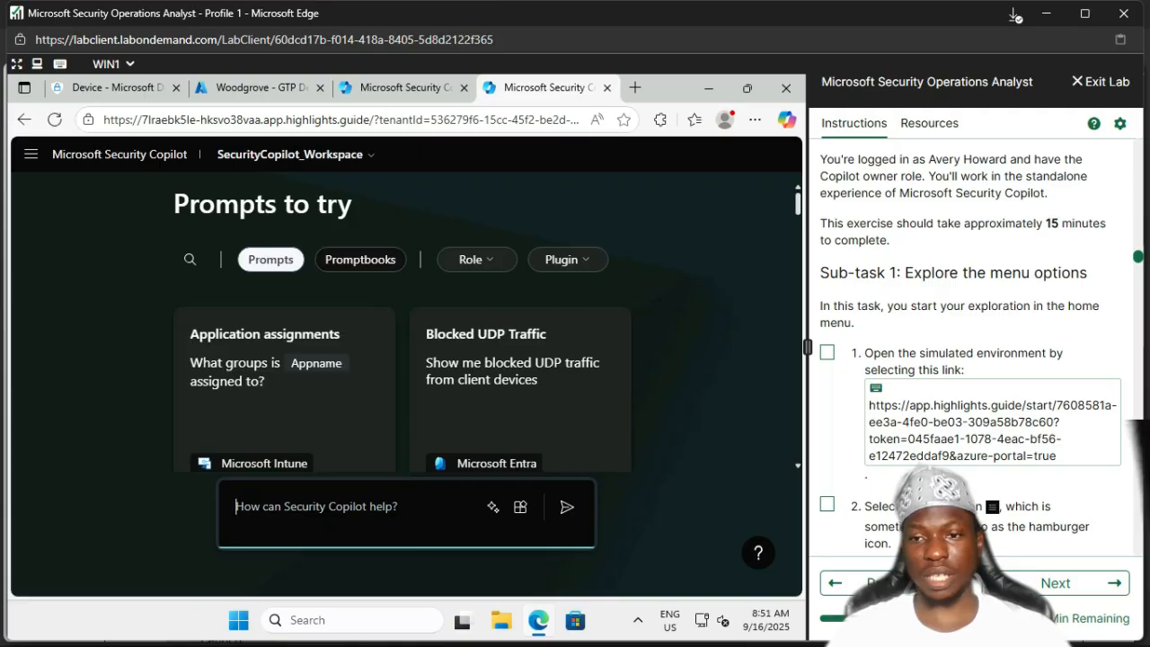
Step: Tick lab step 1 and go to My sessions, which lists four past sessions
click(827, 352)
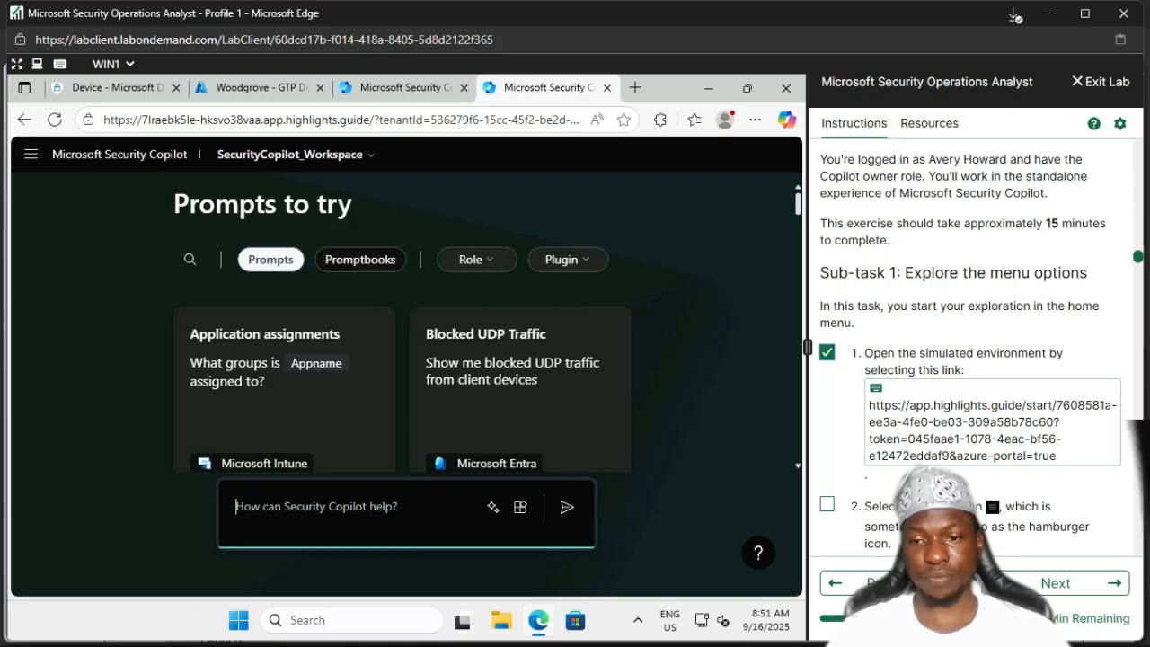
scroll(980, 351, down, 1)
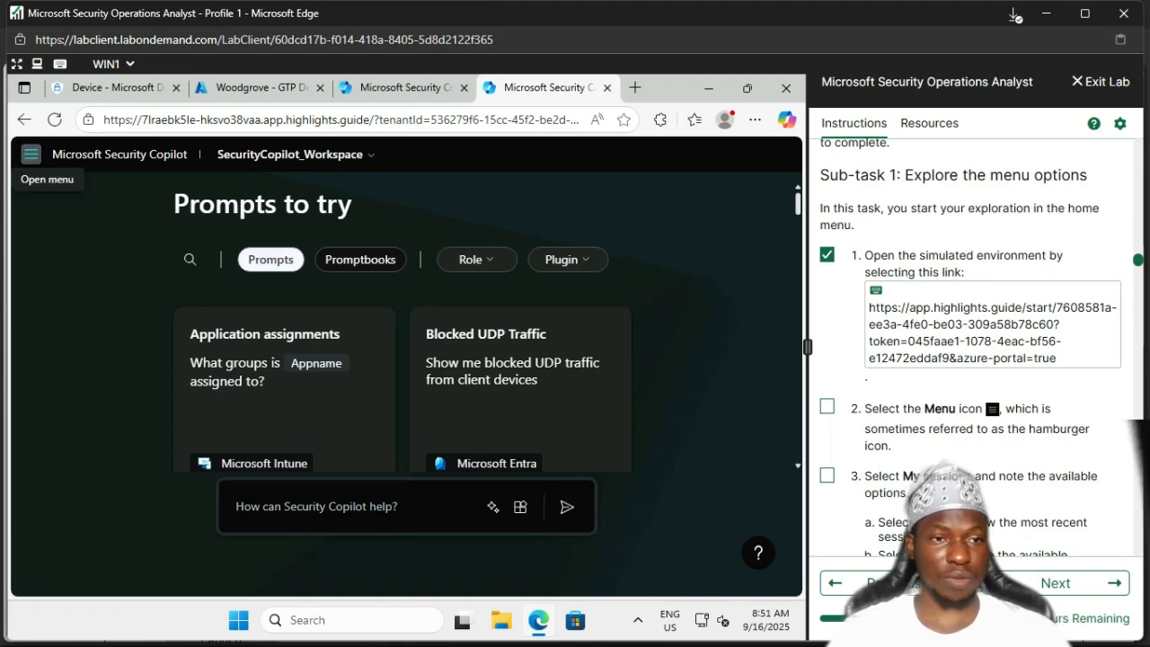
click(31, 153)
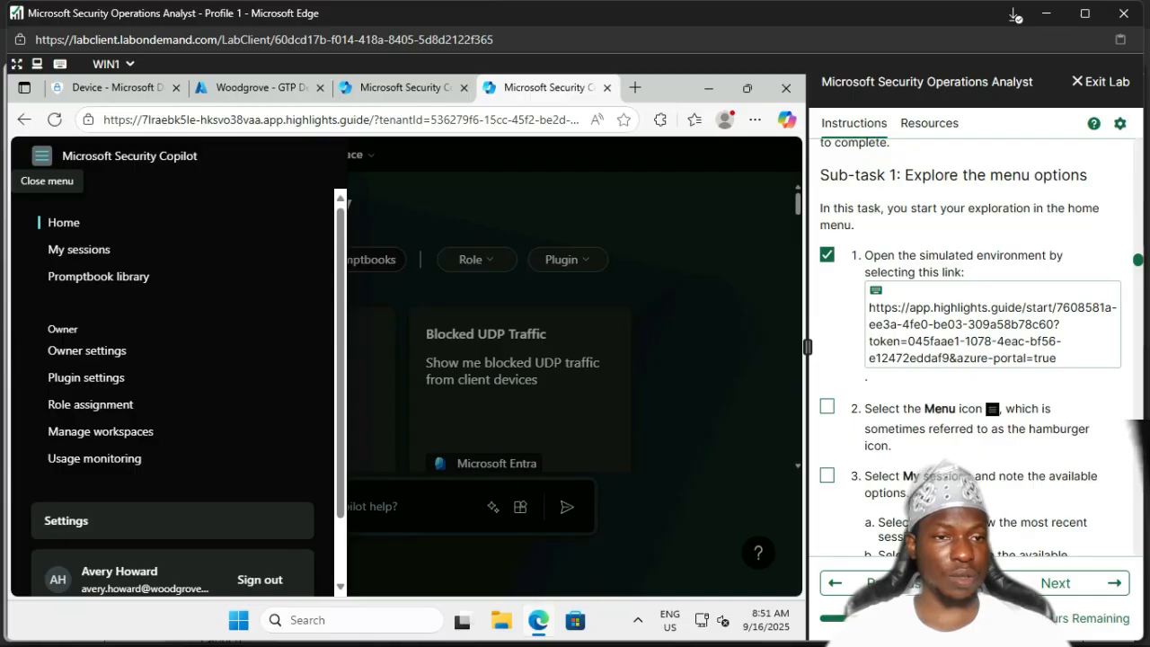
click(79, 248)
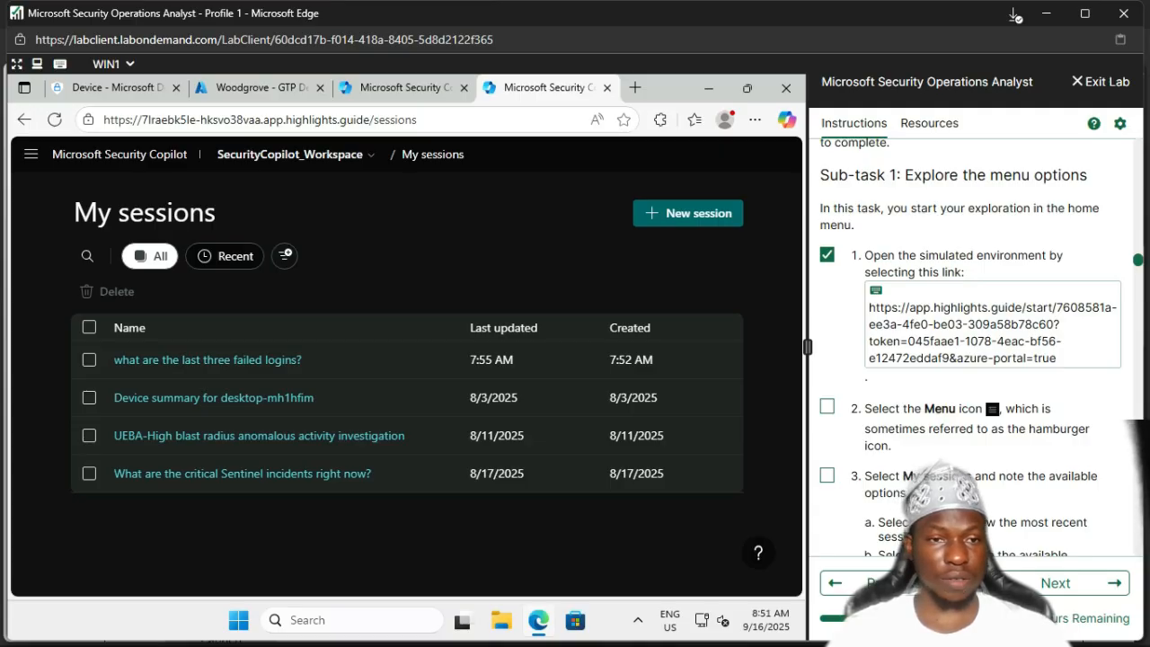
Step: Show only Recent sessions and tick lab step 2
click(225, 257)
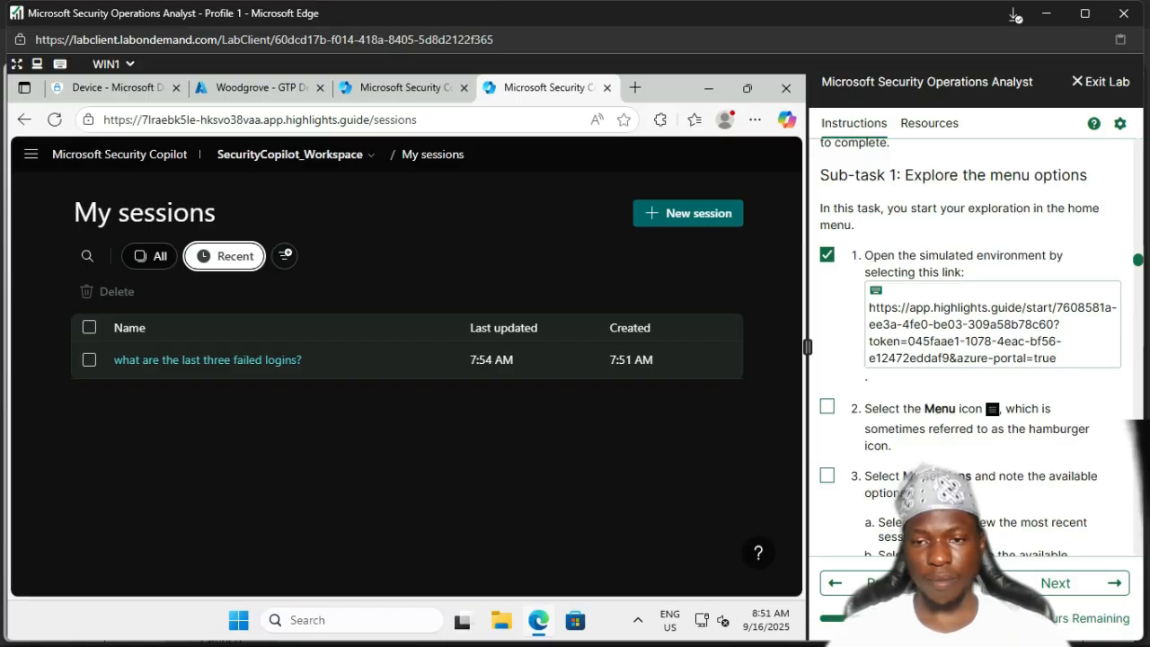
click(827, 407)
scroll(971, 351, down, 3)
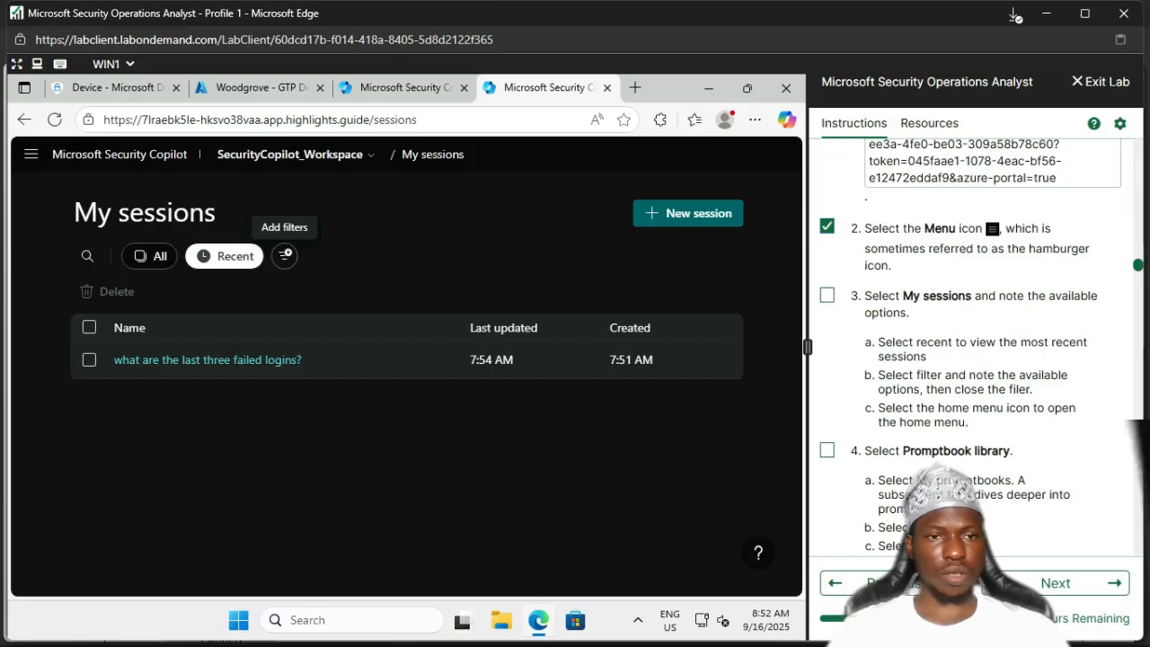
Step: Review the session filter options, return to All sessions, and tick lab step 3
click(284, 256)
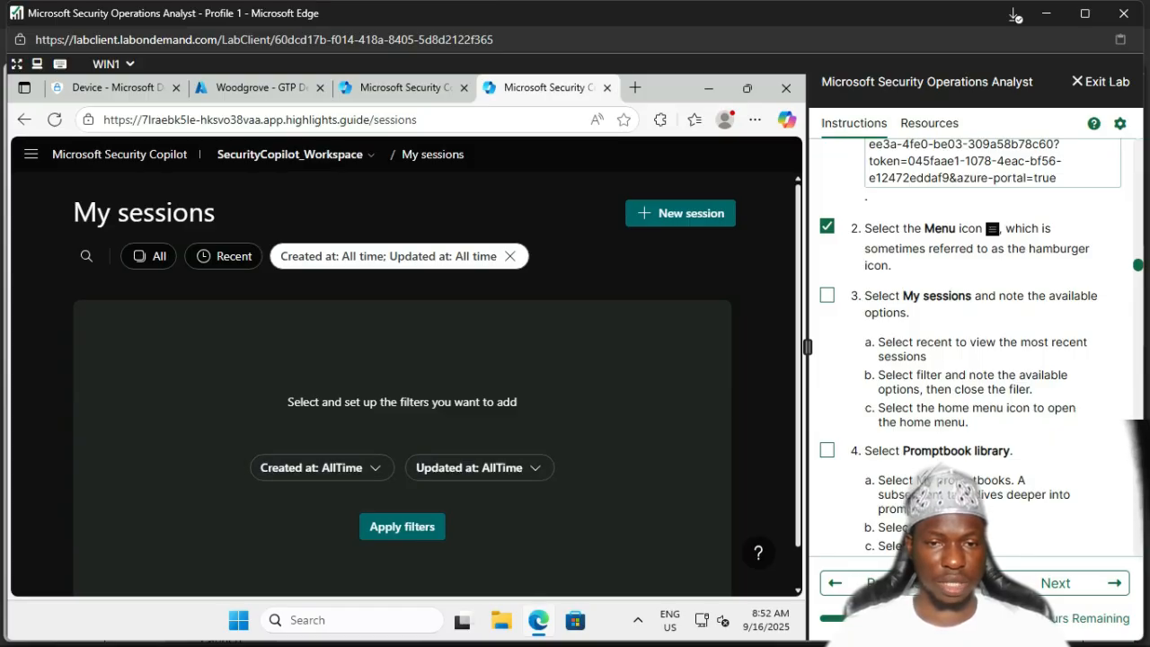
scroll(402, 378, down, 1)
scroll(402, 377, up, 1)
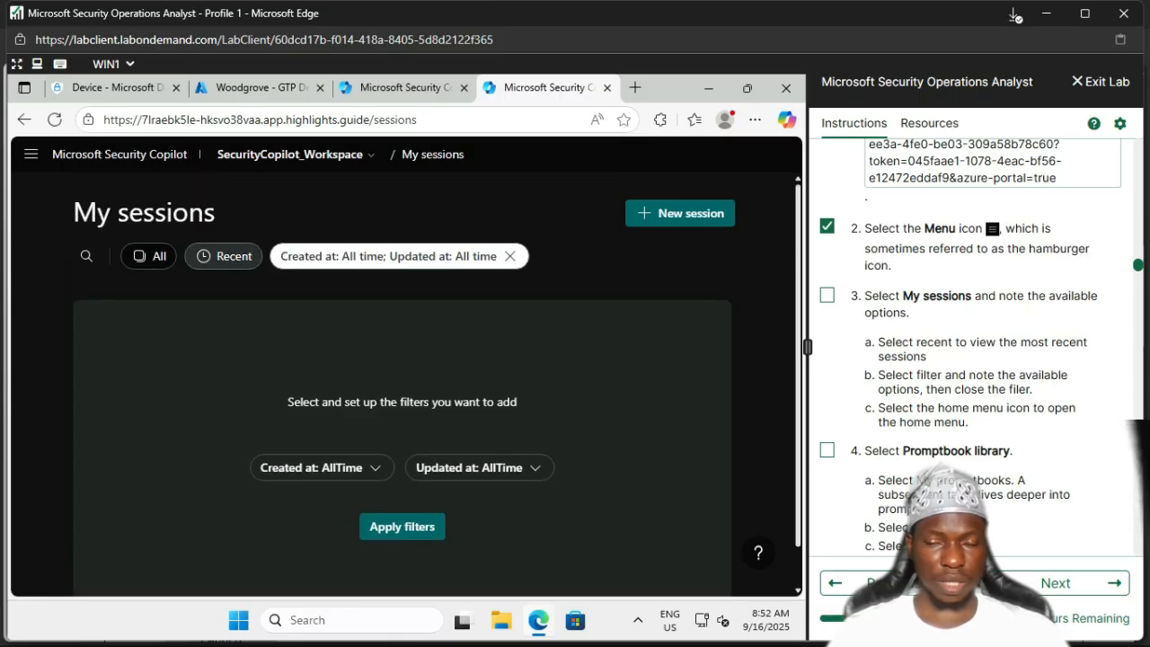
click(509, 256)
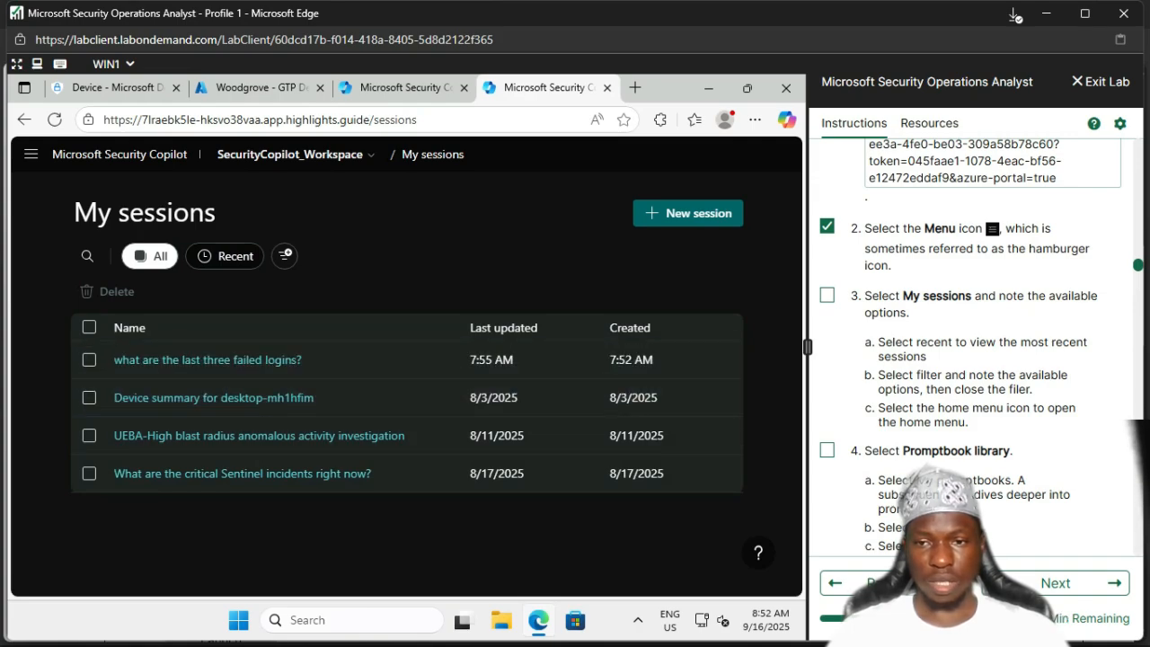
click(827, 295)
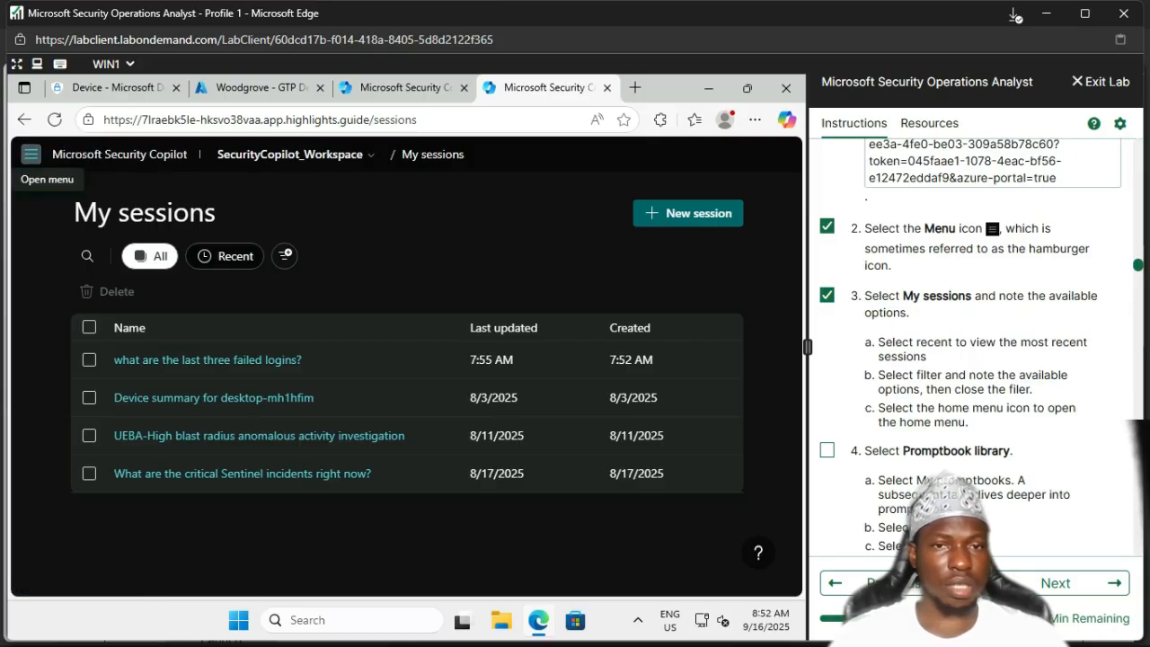
Step: Go back Home and browse the suggestions filtered to Promptbooks
click(31, 153)
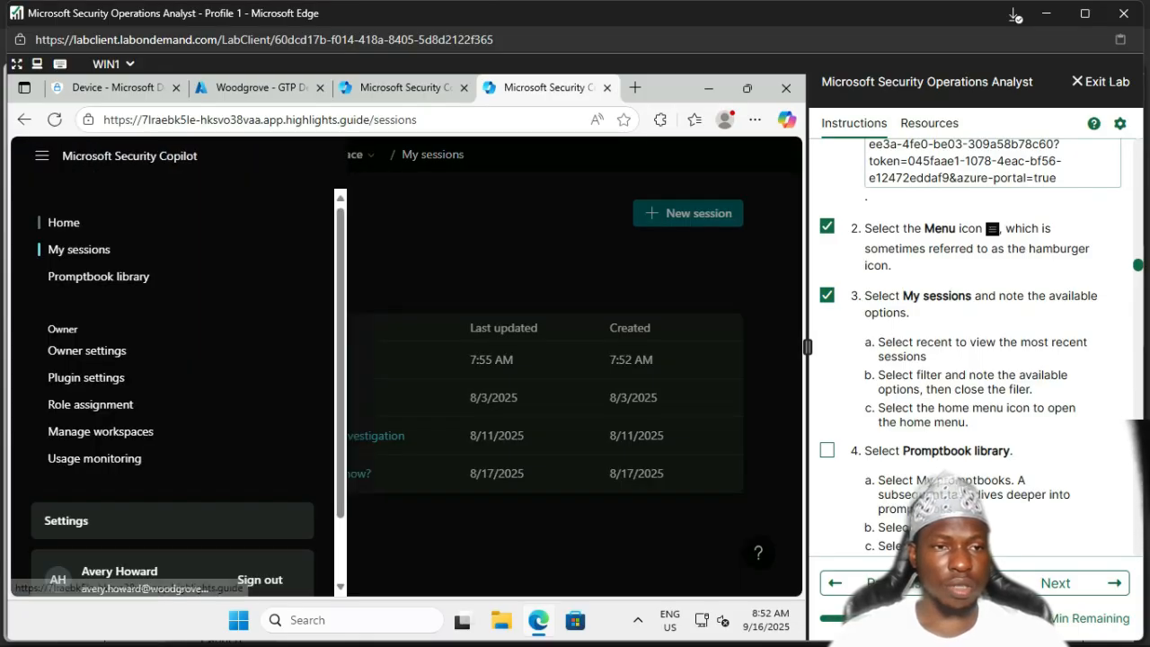
click(64, 222)
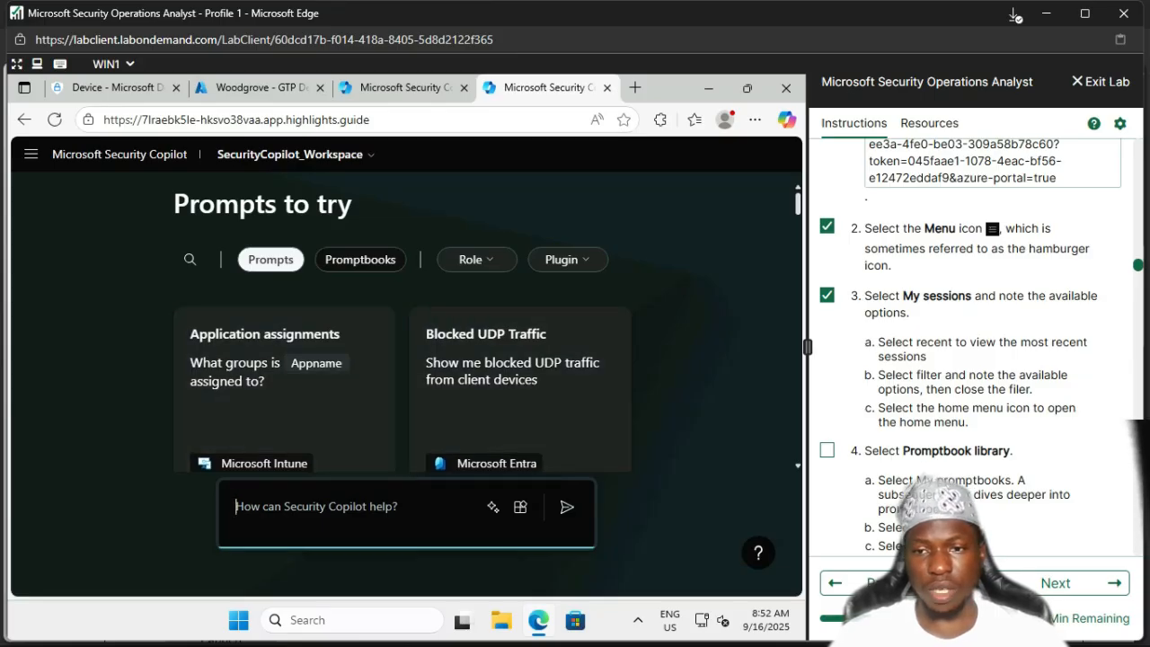
scroll(982, 343, down, 3)
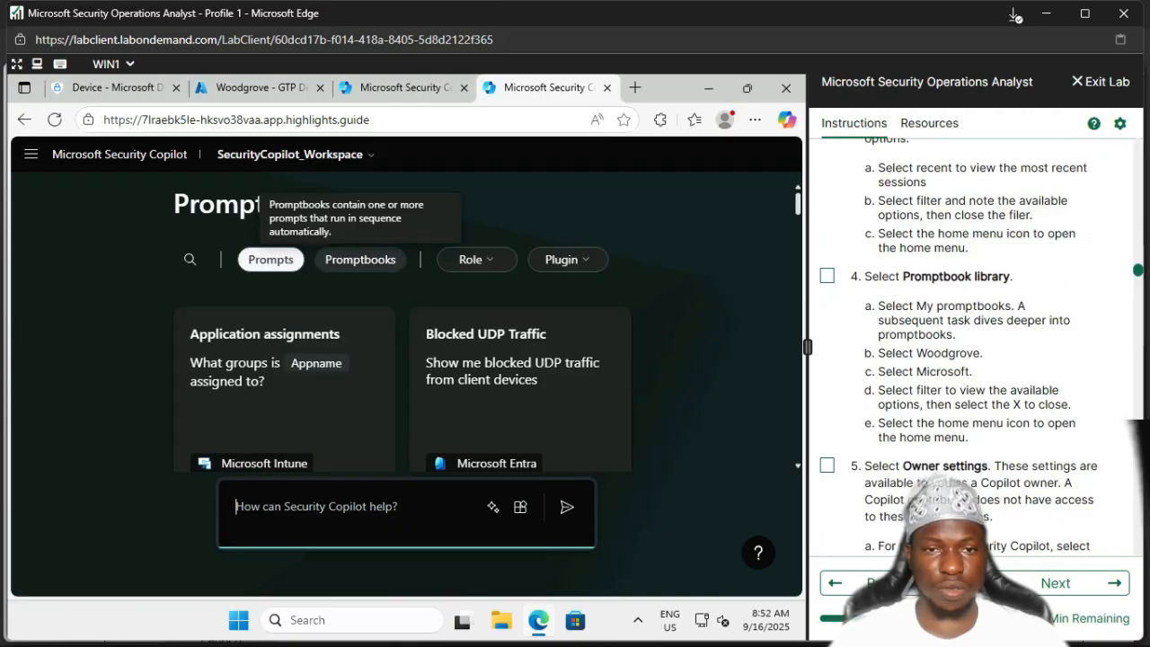
click(360, 259)
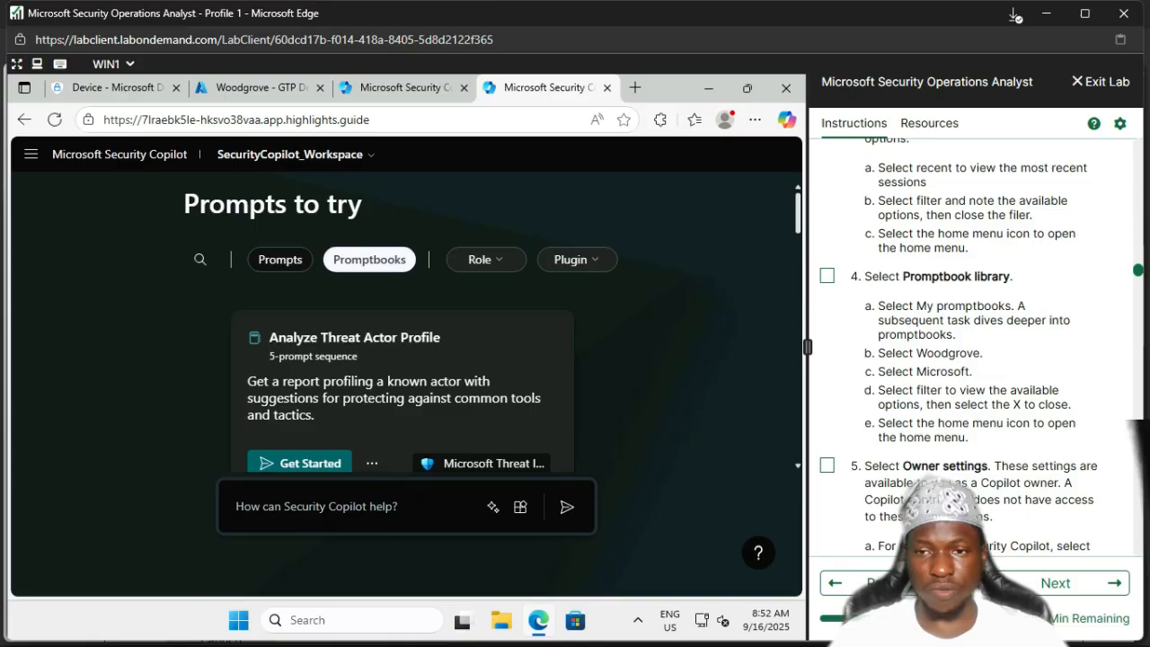
scroll(983, 347, down, 1)
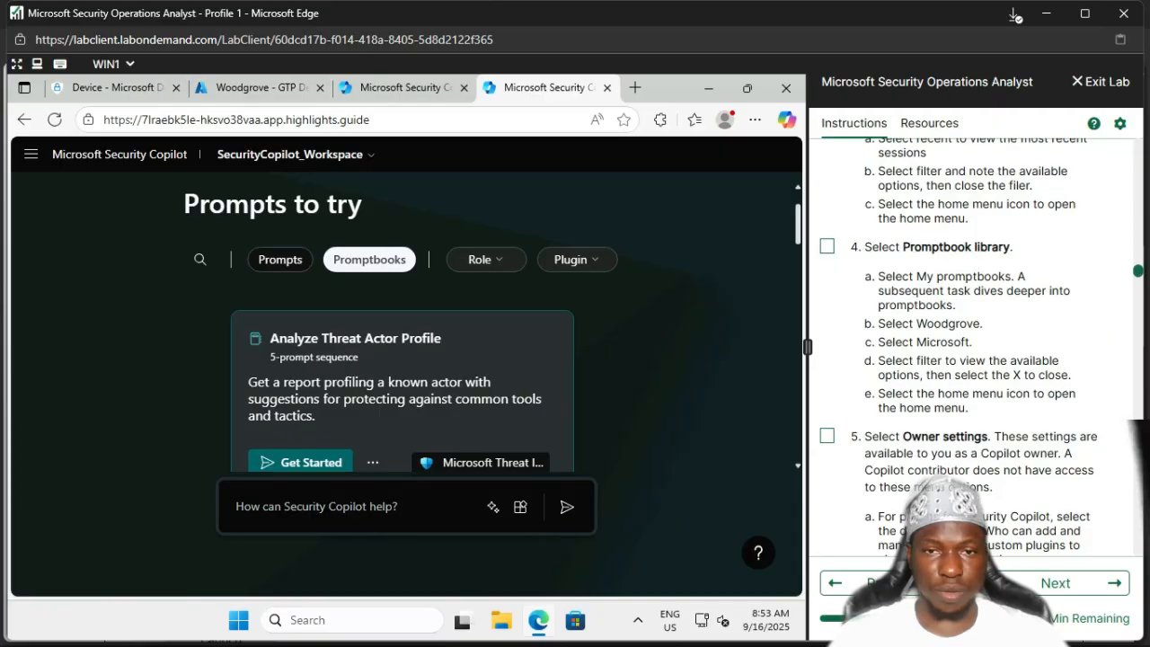
scroll(404, 360, down, 2)
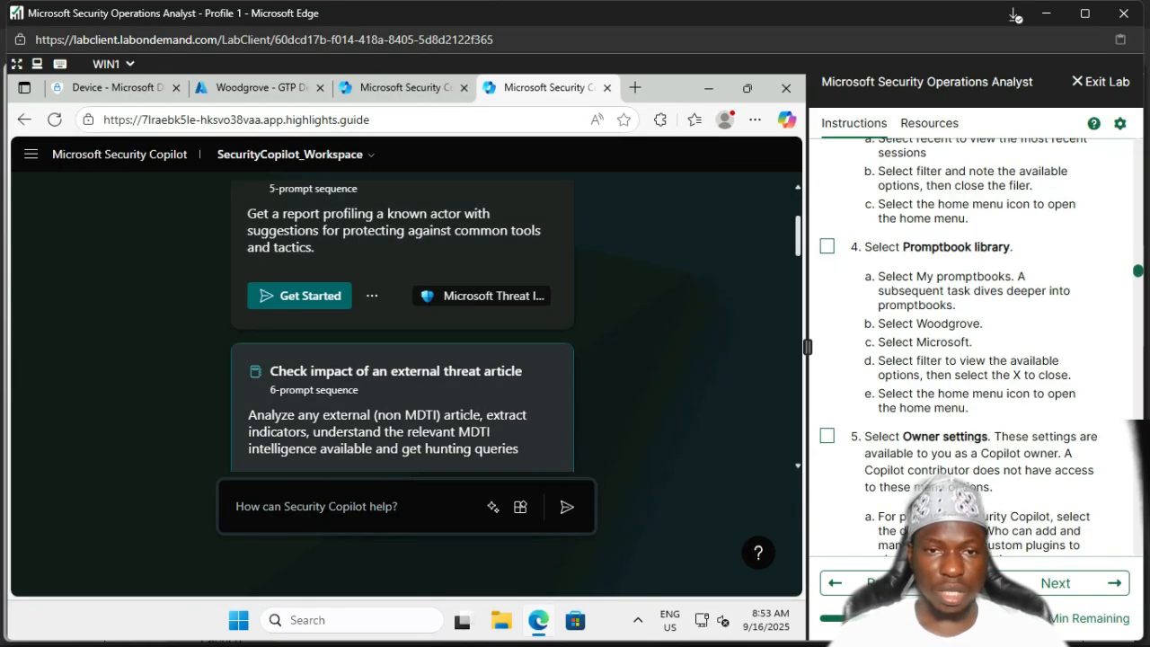
scroll(404, 360, down, 1)
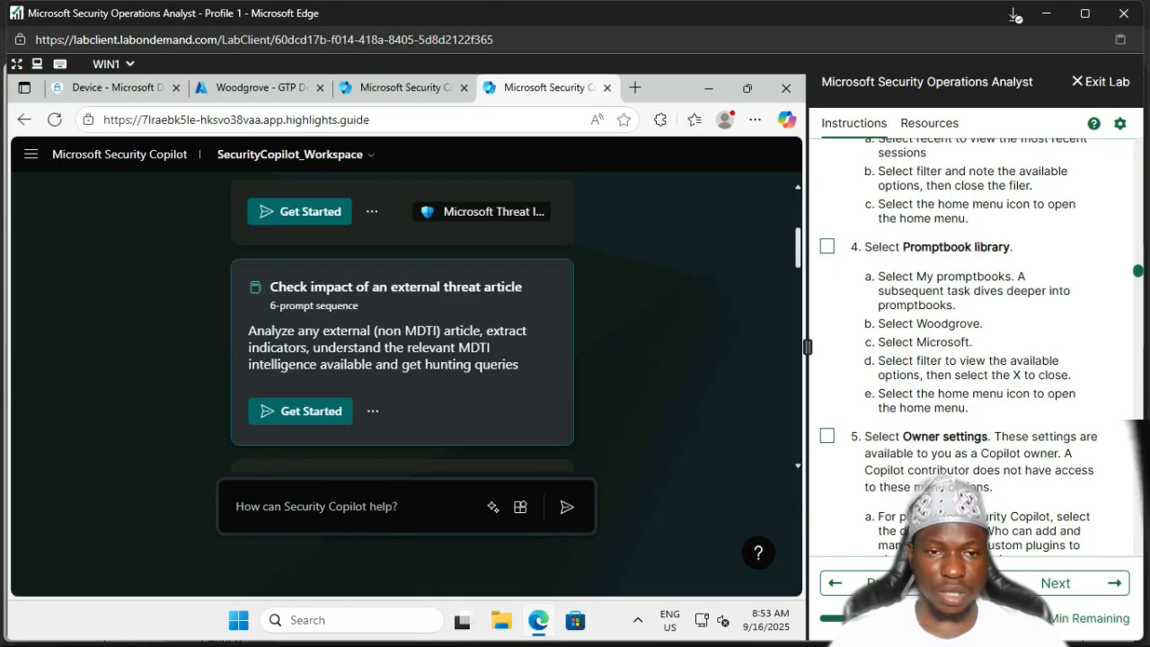
scroll(405, 359, down, 4)
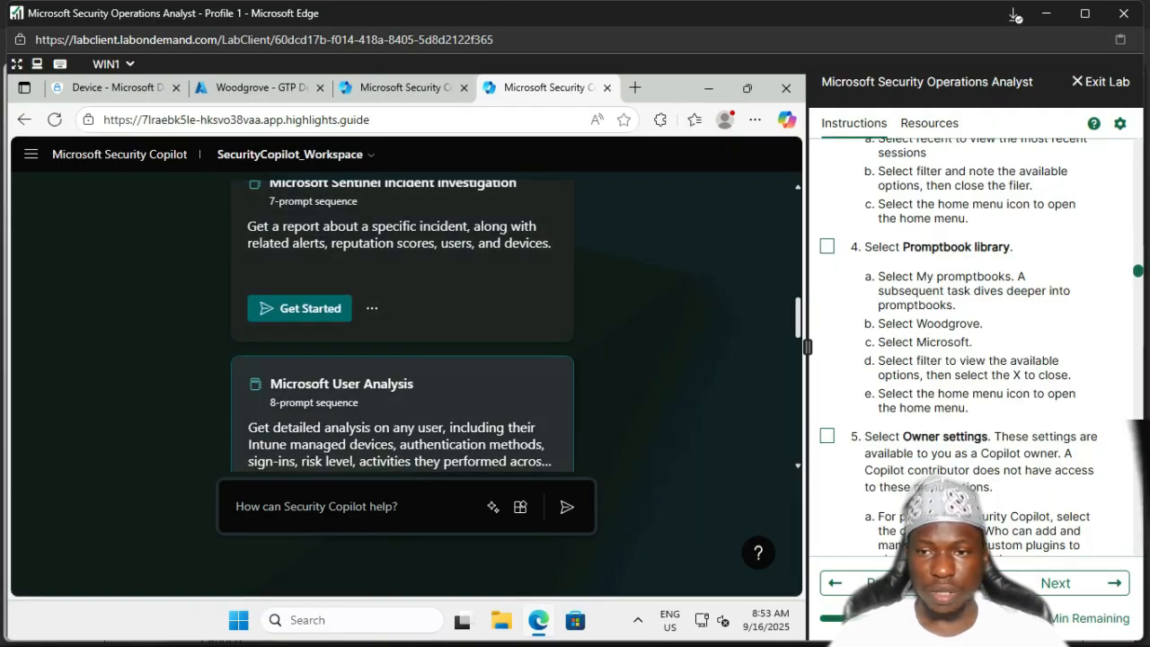
scroll(405, 360, up, 10)
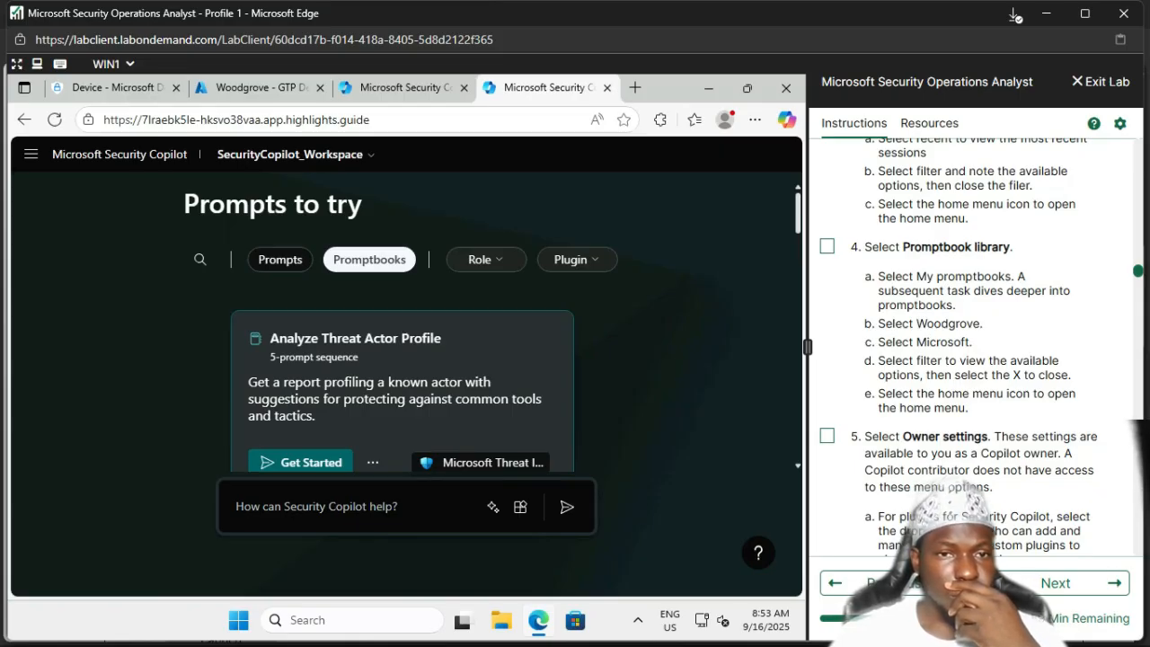
Step: Switch to single Prompts and back to Promptbooks, then check the workspace list
click(280, 259)
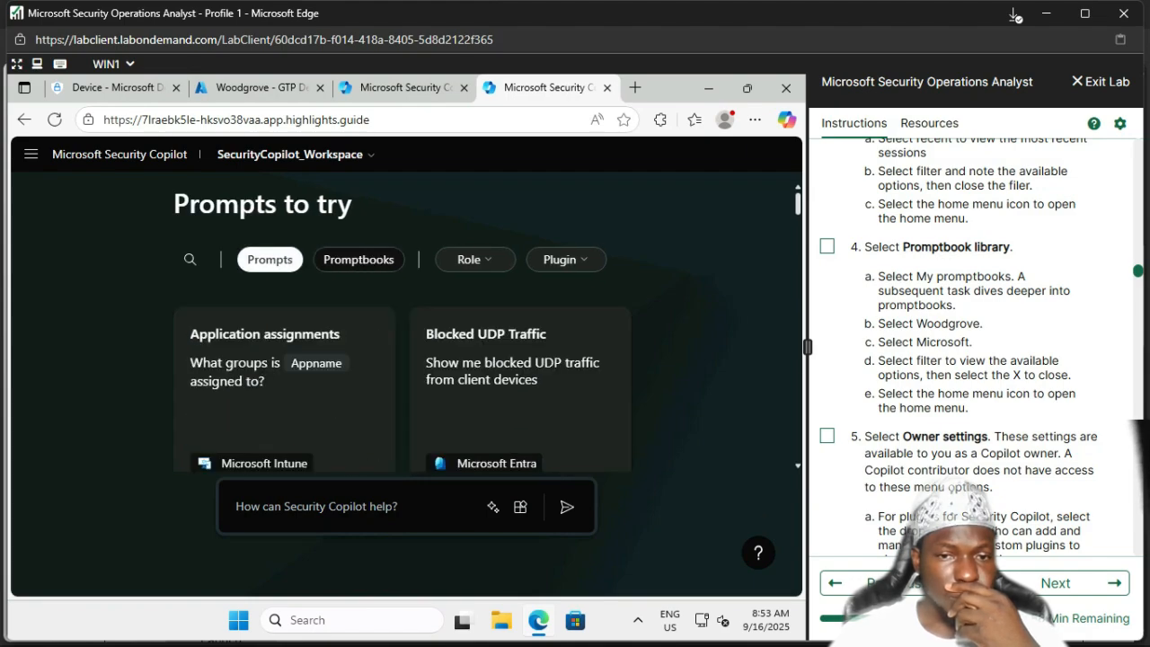
scroll(284, 378, down, 3)
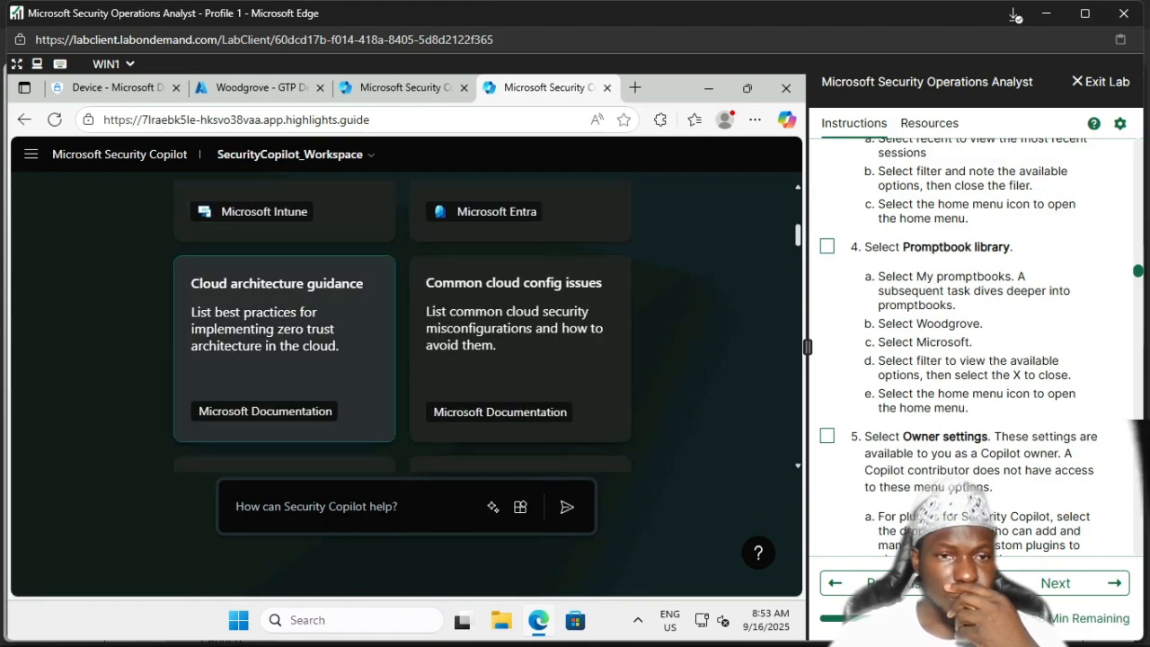
scroll(284, 359, down, 3)
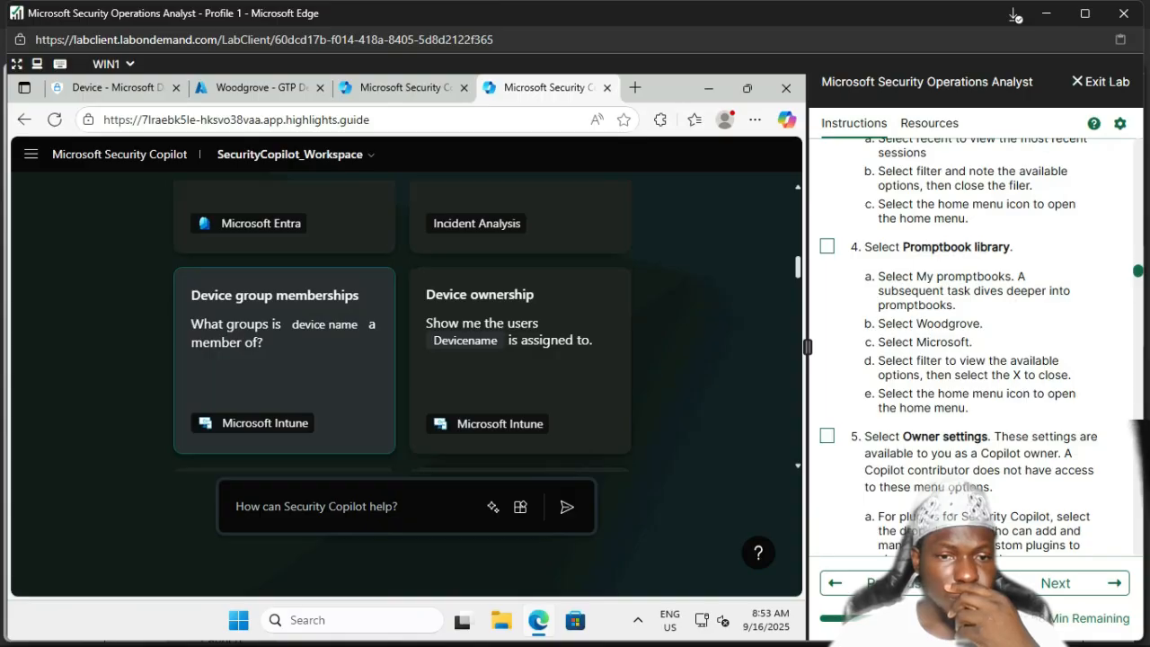
scroll(284, 360, up, 5)
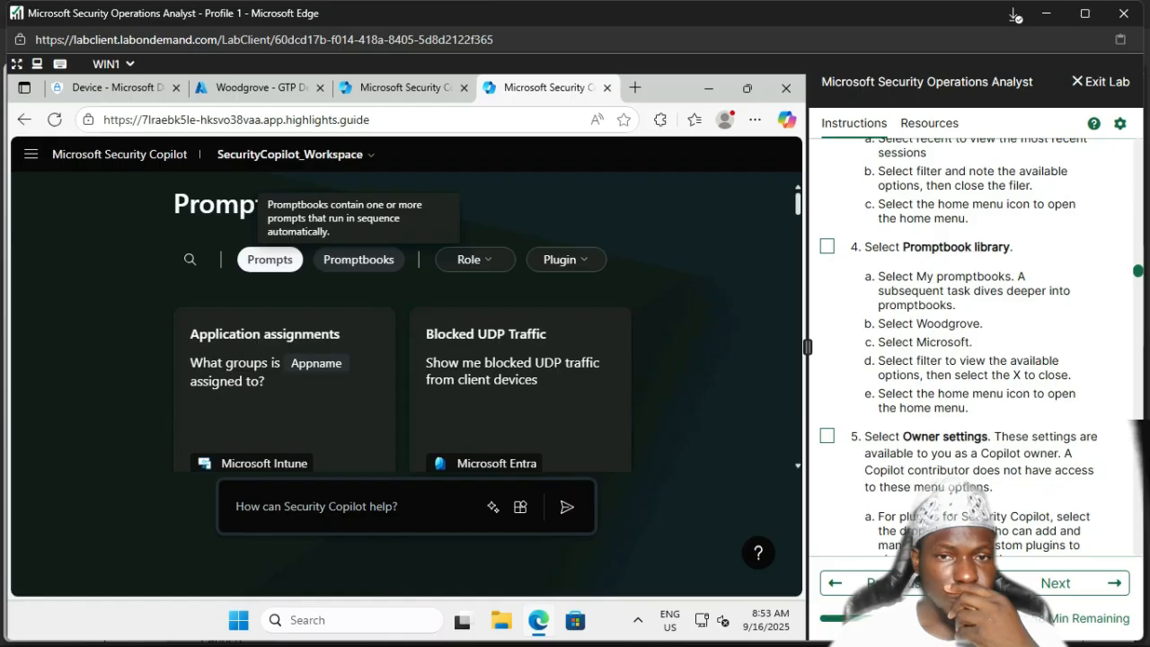
click(358, 259)
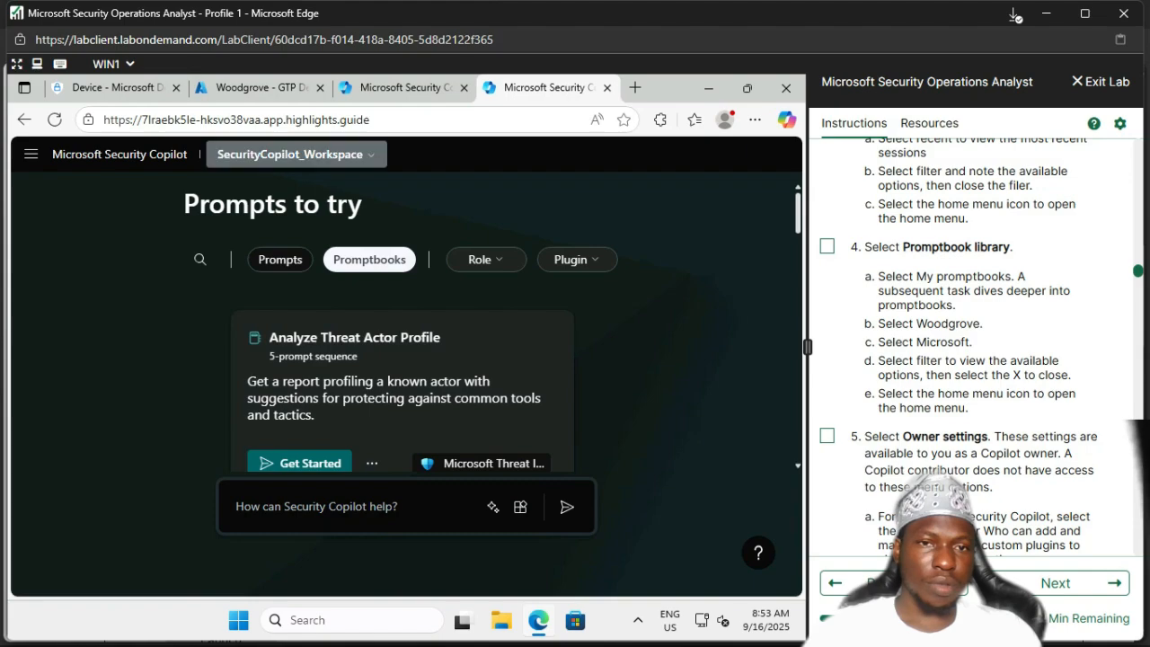
click(296, 154)
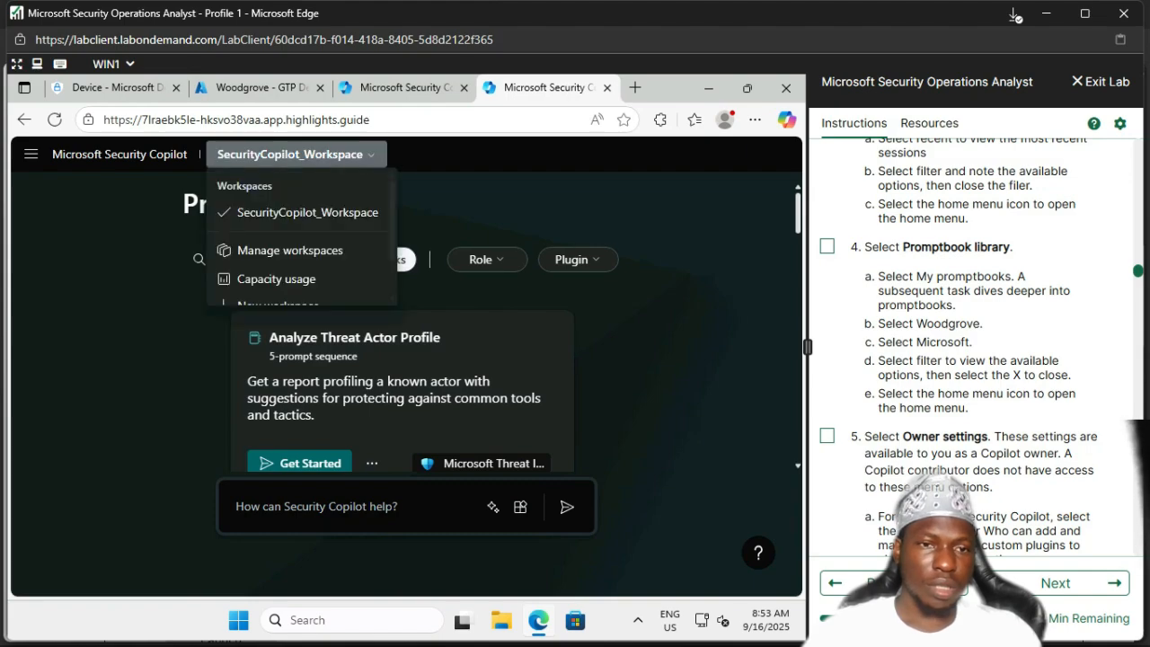
click(296, 155)
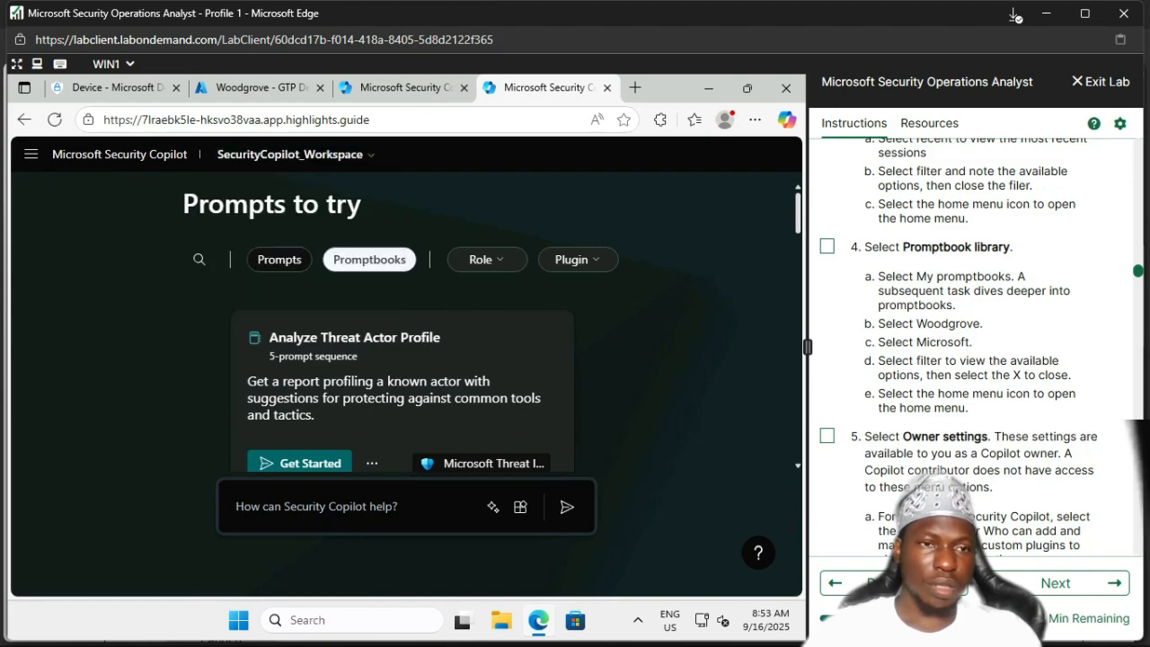
click(31, 155)
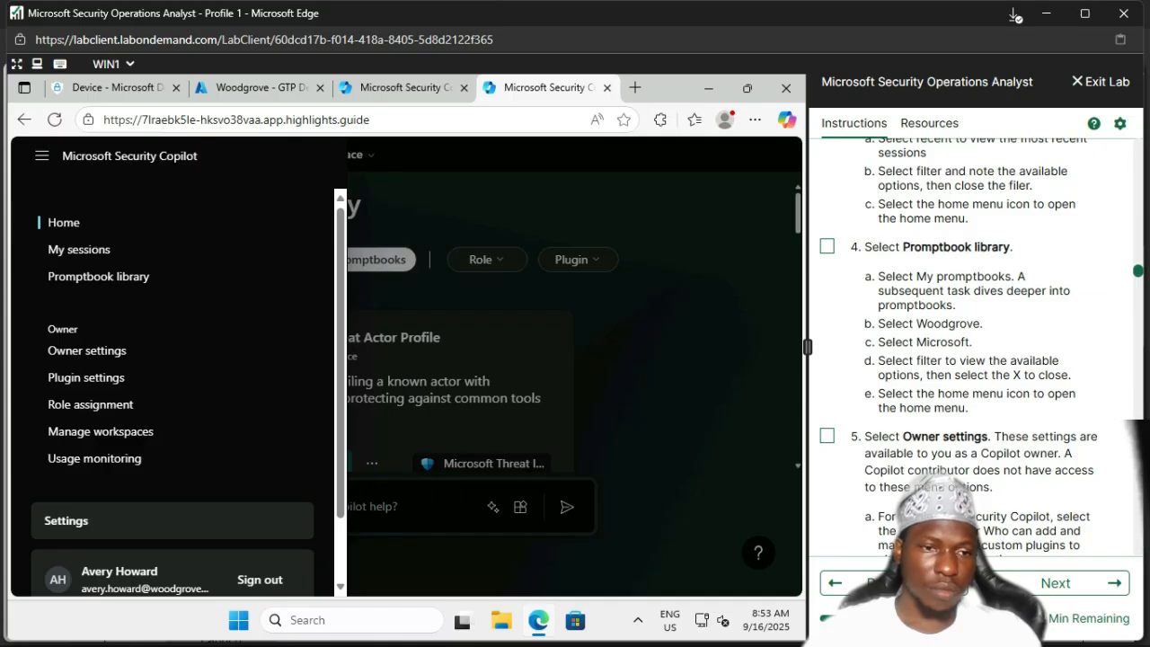
Step: View the Promptbook library under My promptbooks, Woodgrove and Microsoft filters, and tick step 4
scroll(170, 360, down, 2)
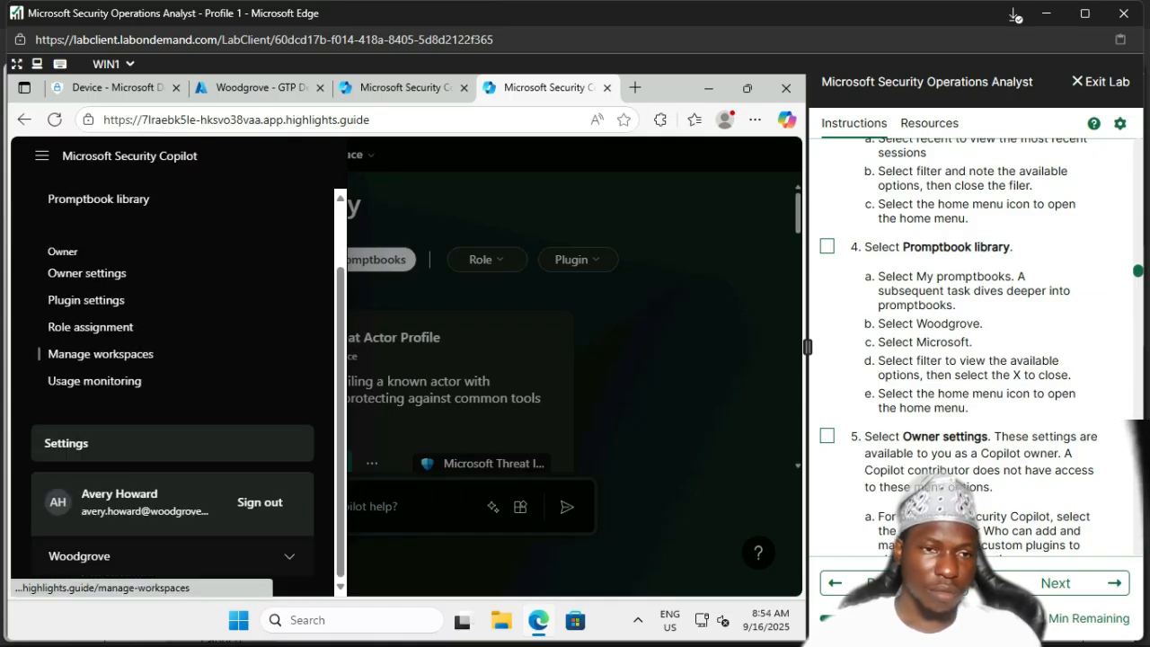
scroll(171, 359, up, 2)
click(98, 275)
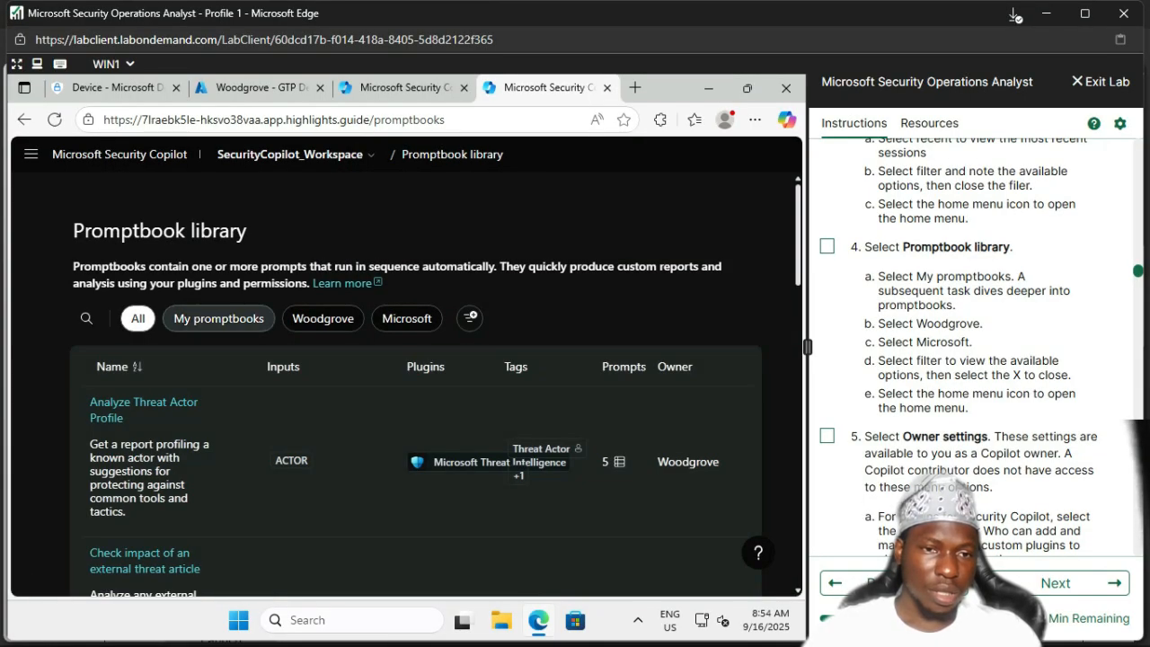
click(219, 319)
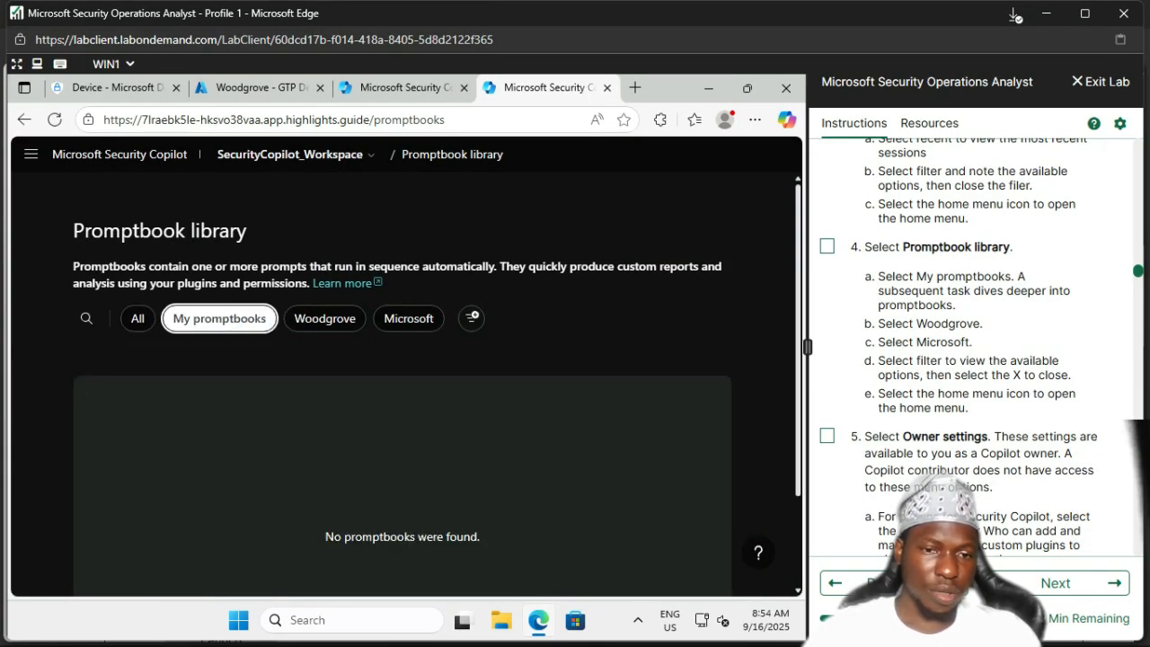
scroll(402, 377, down, 2)
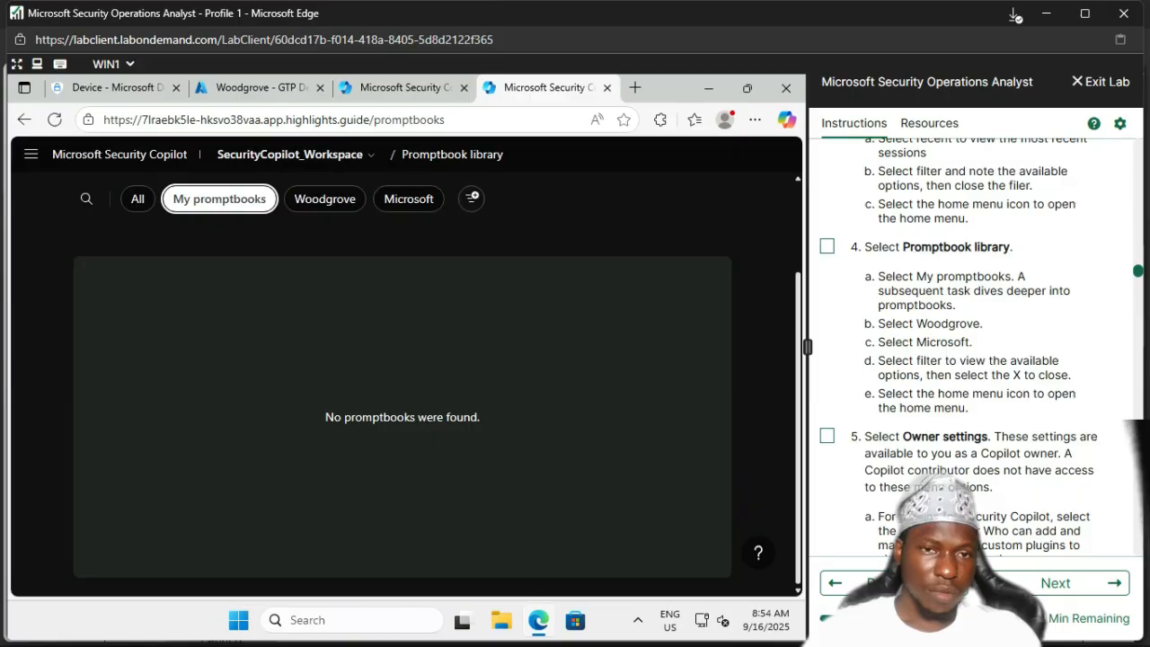
scroll(401, 378, up, 2)
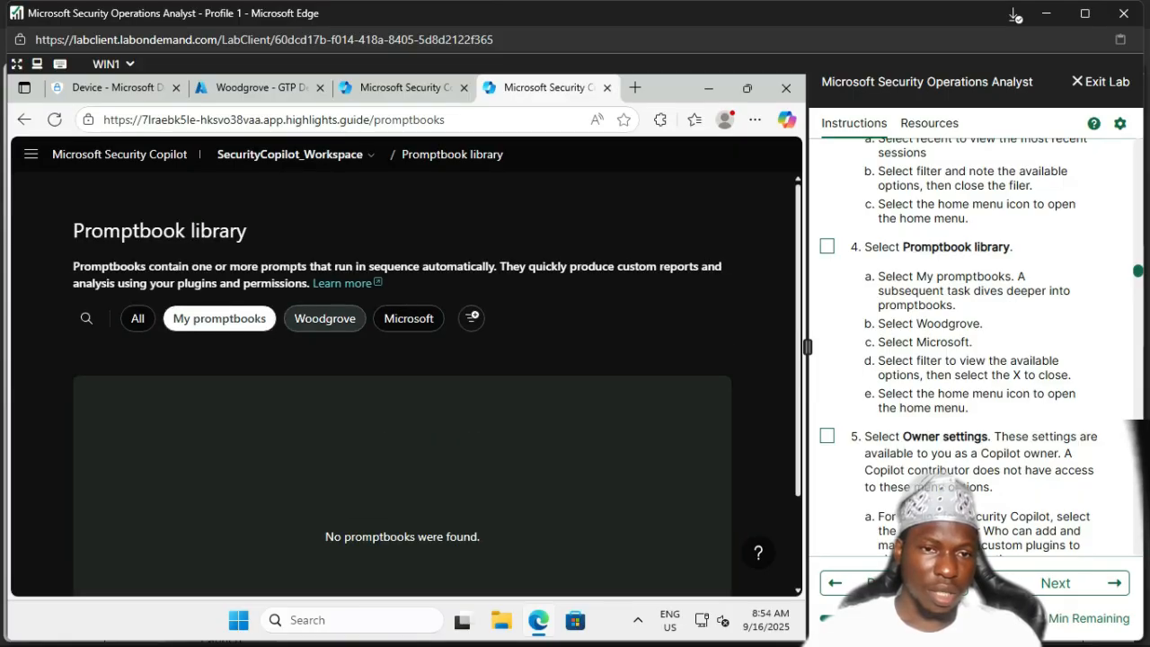
click(323, 318)
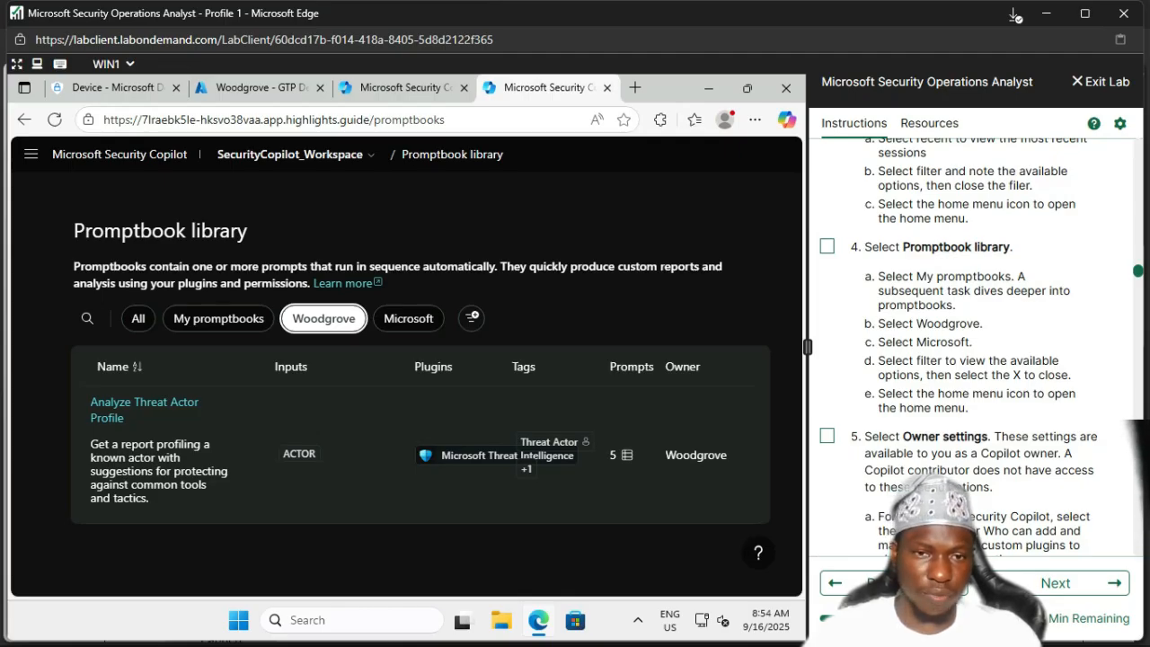
click(408, 318)
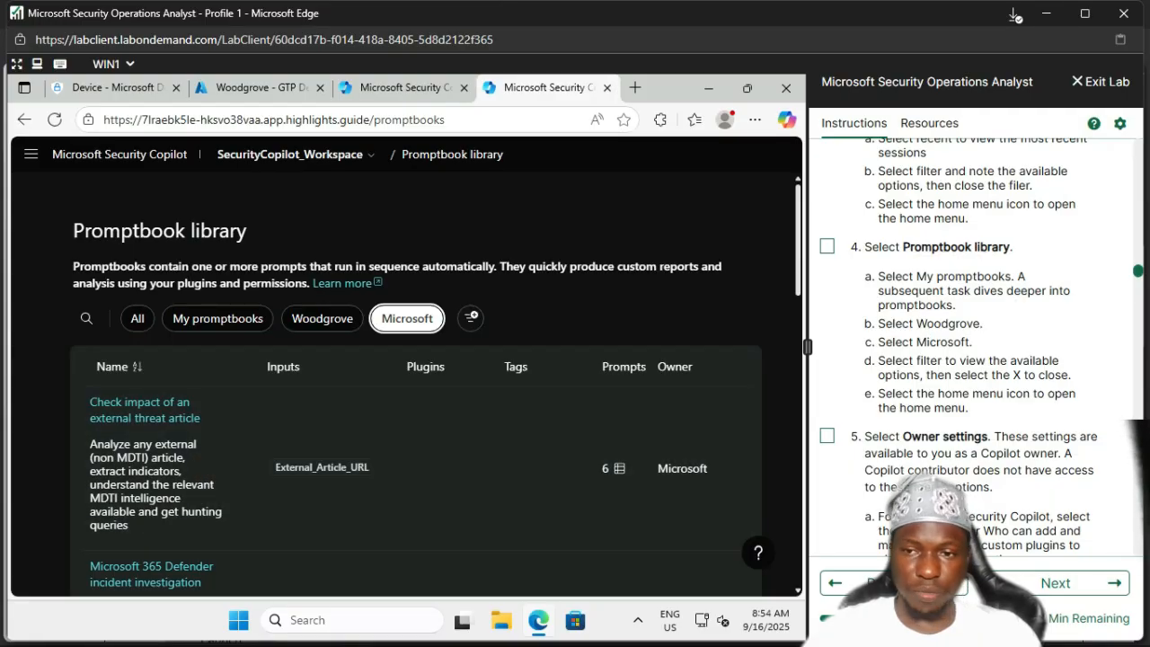
click(828, 246)
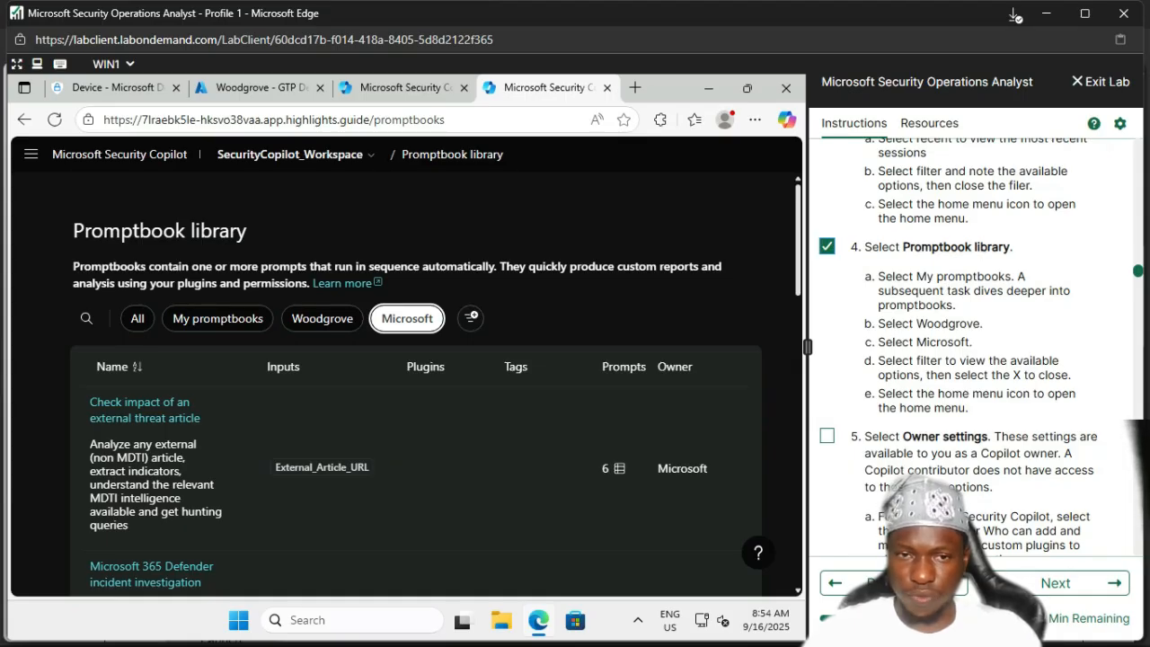
Step: Start a new promptbook filter, clear it, and return to the Home page
click(471, 318)
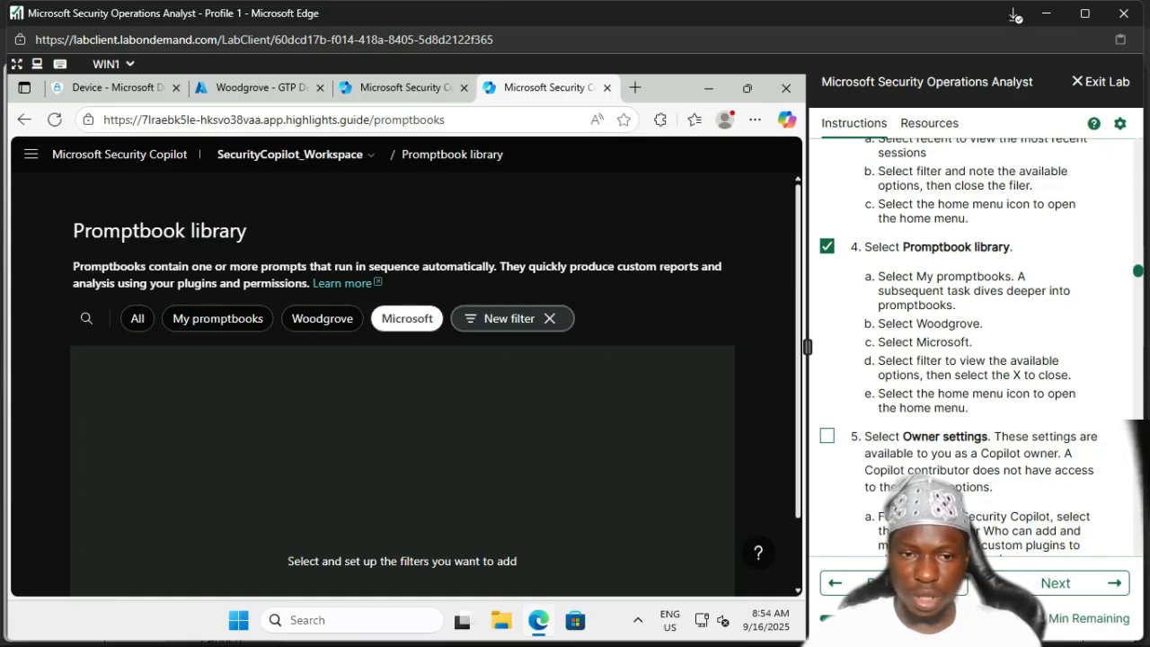
scroll(402, 386, down, 1)
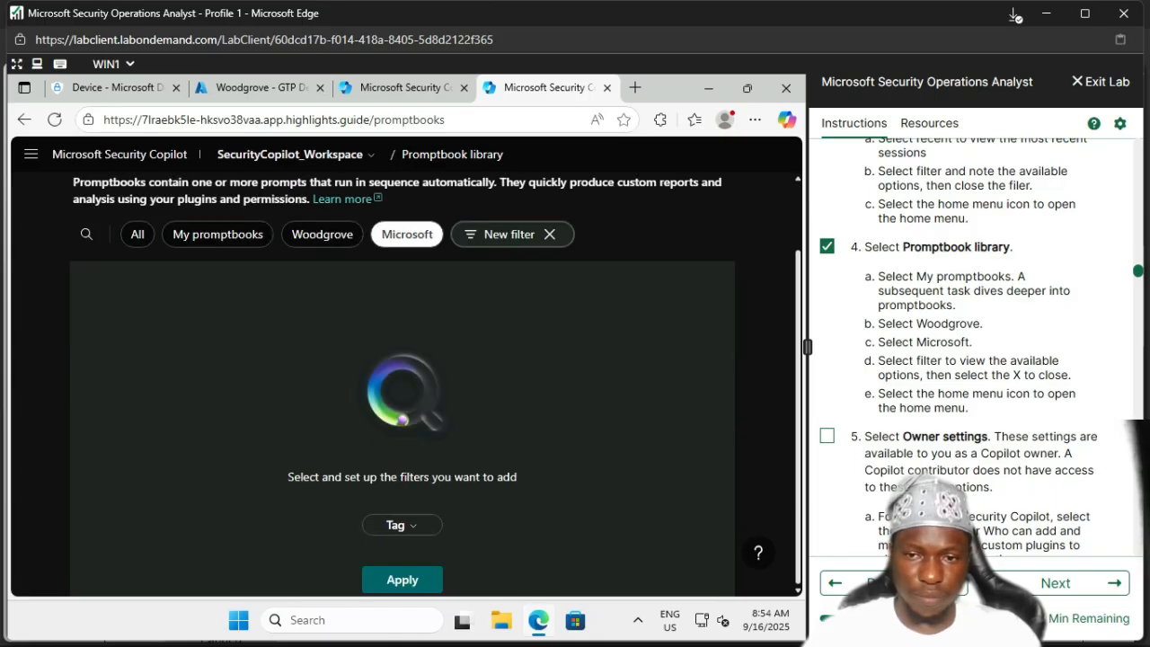
scroll(403, 387, up, 1)
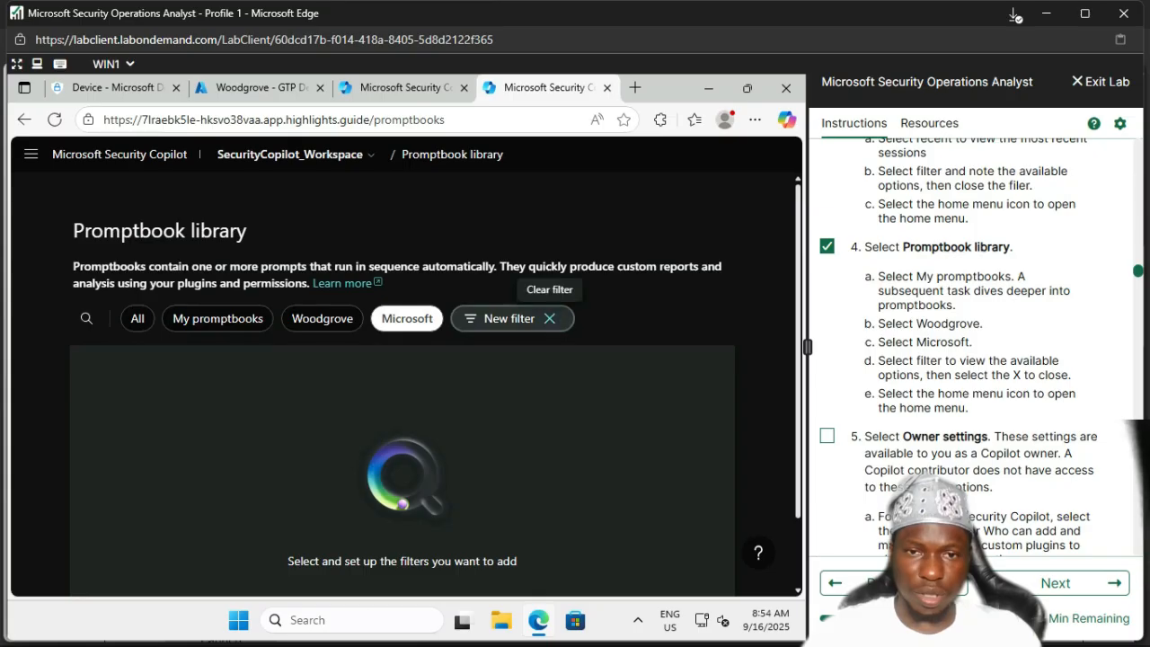
click(549, 318)
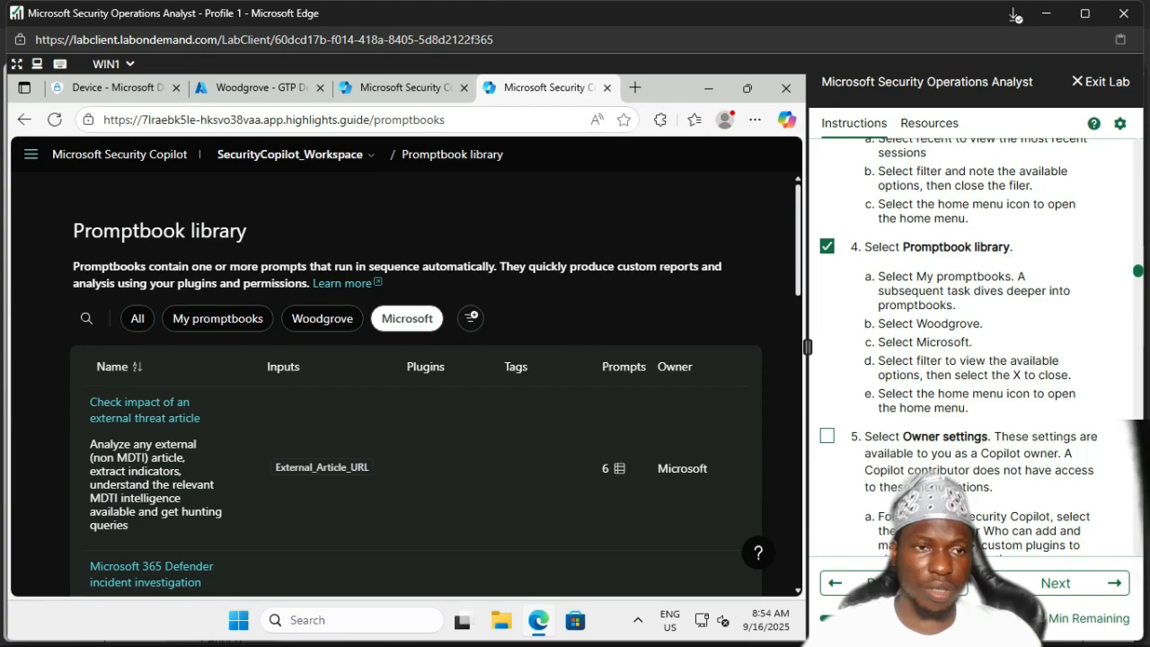
click(31, 154)
click(63, 222)
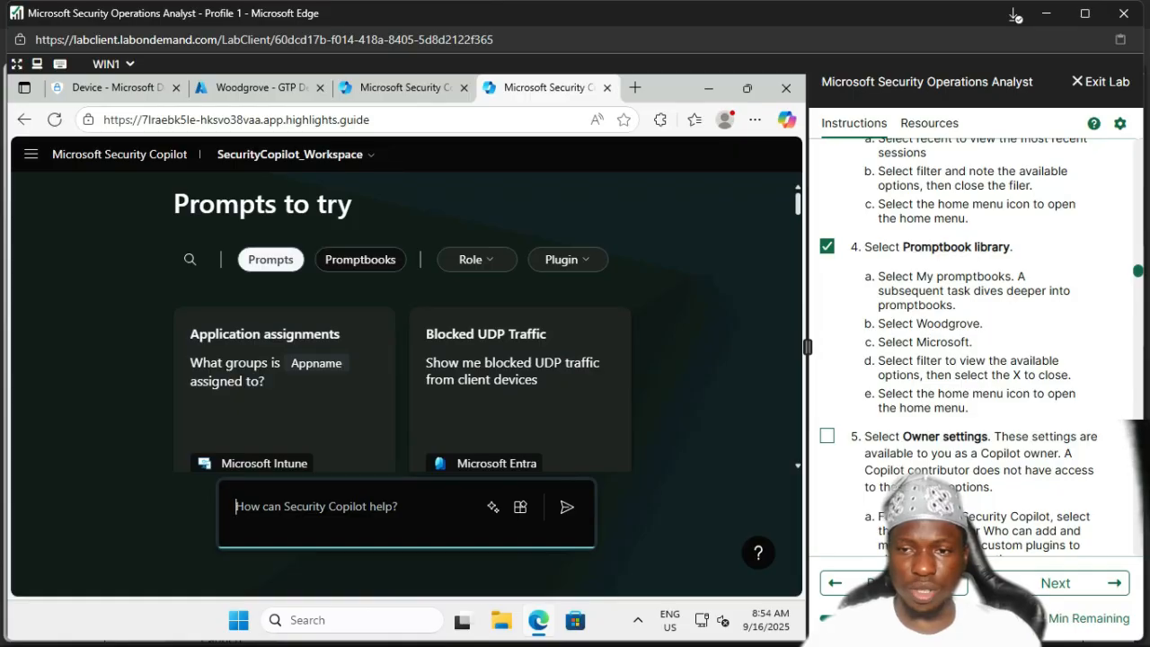
scroll(979, 342, down, 3)
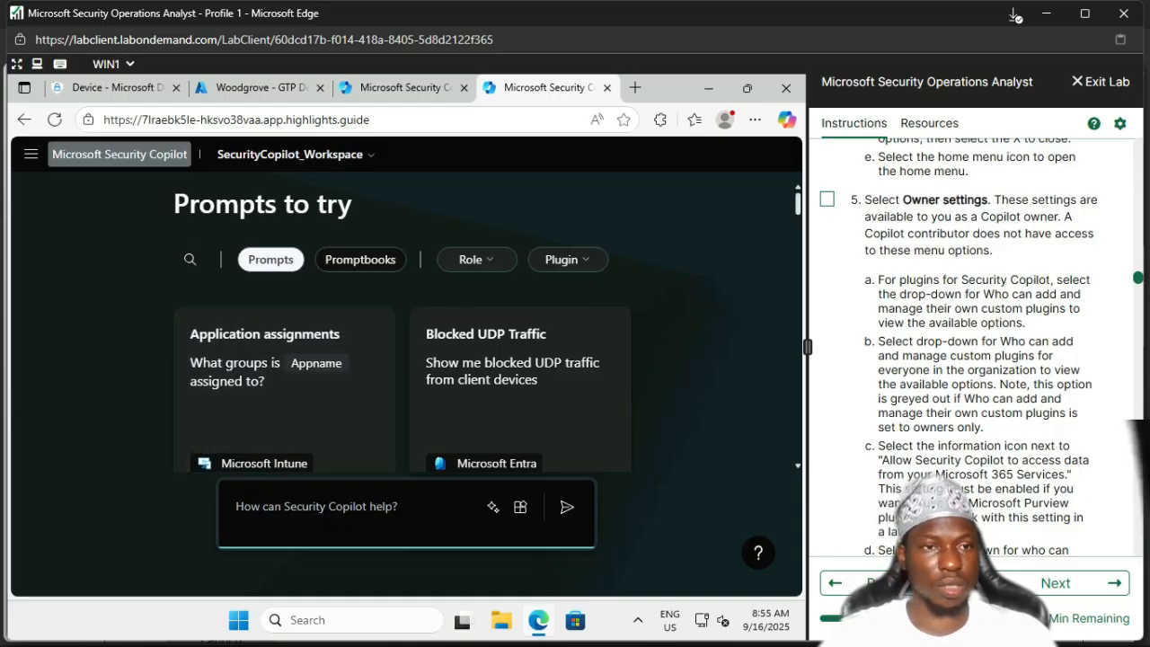
Step: Open Owner settings showing the RG-1 capacity with 500 security compute units
click(31, 153)
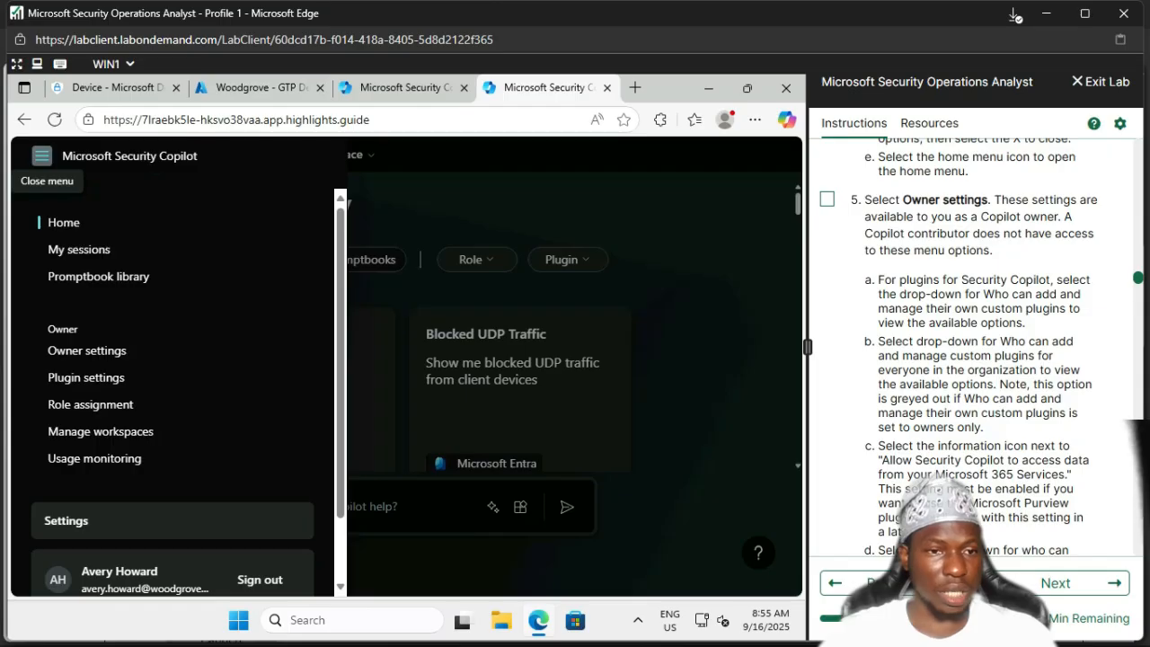
click(87, 351)
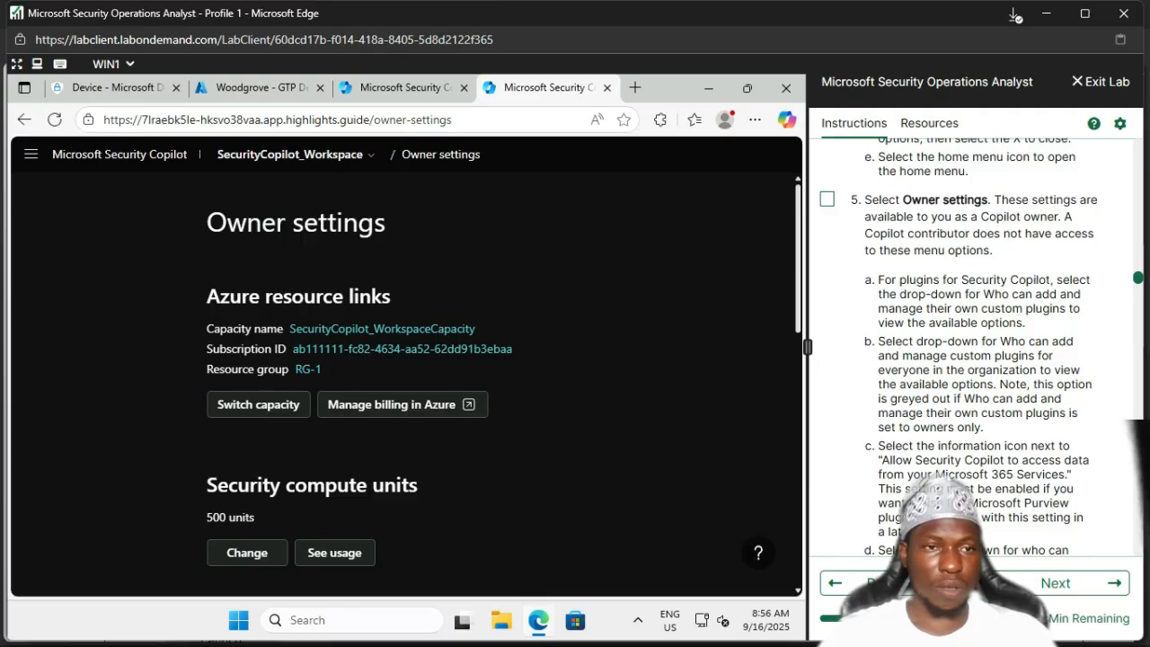
click(31, 154)
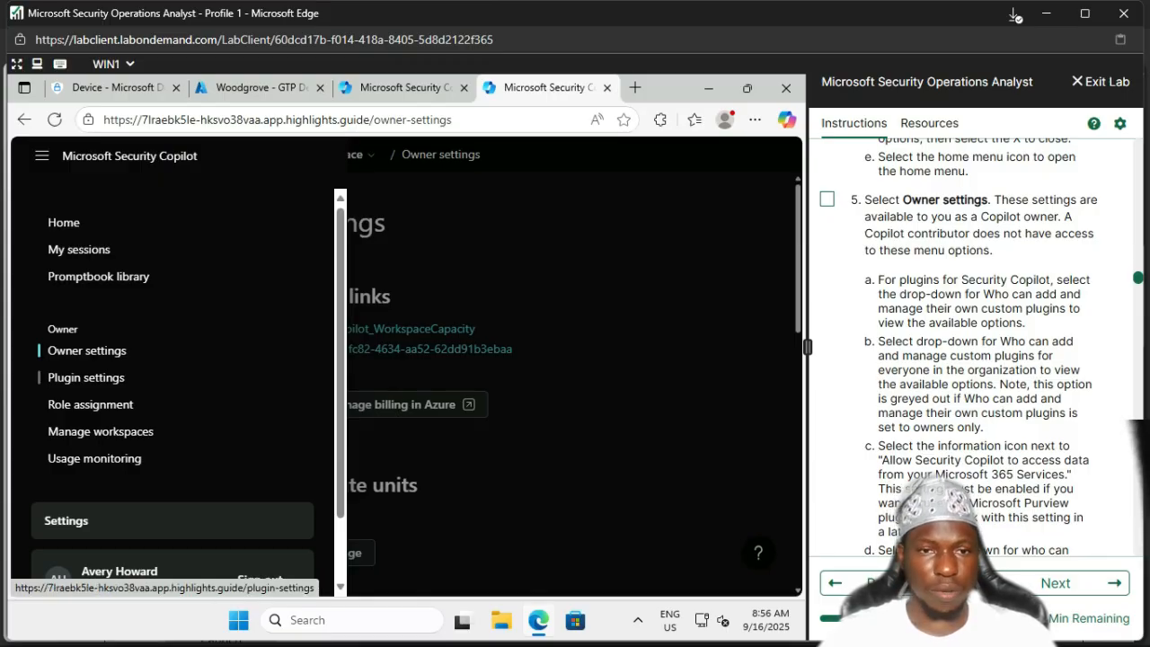
Step: Open Plugin settings and keep custom plugin management limited to Owners only
click(87, 377)
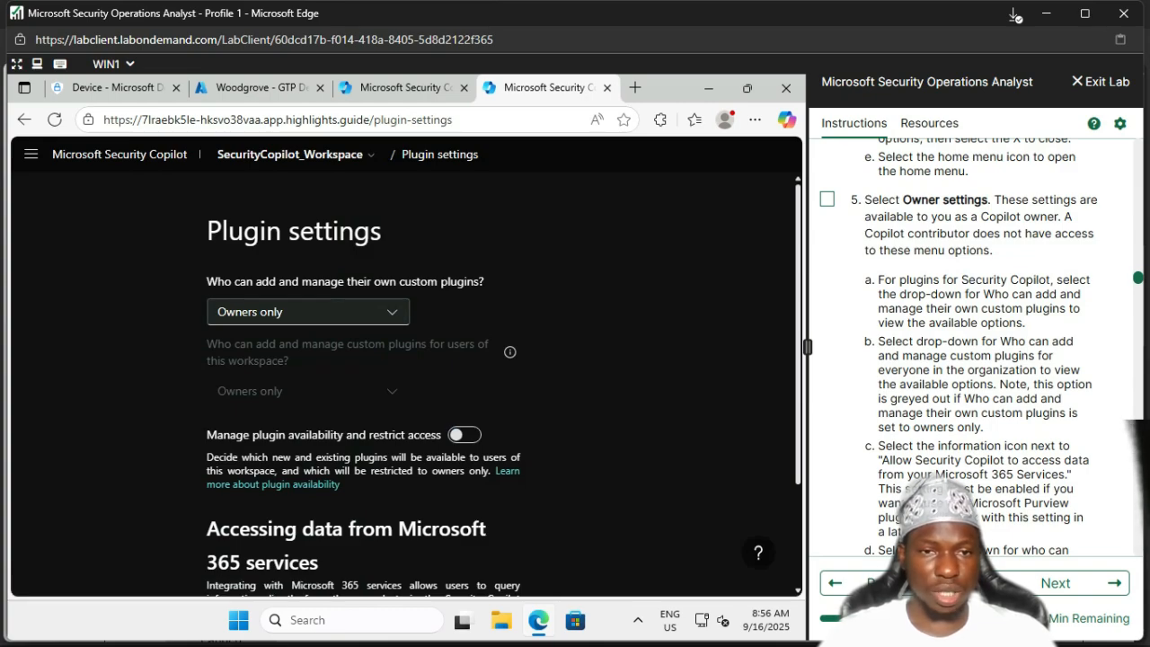
click(309, 312)
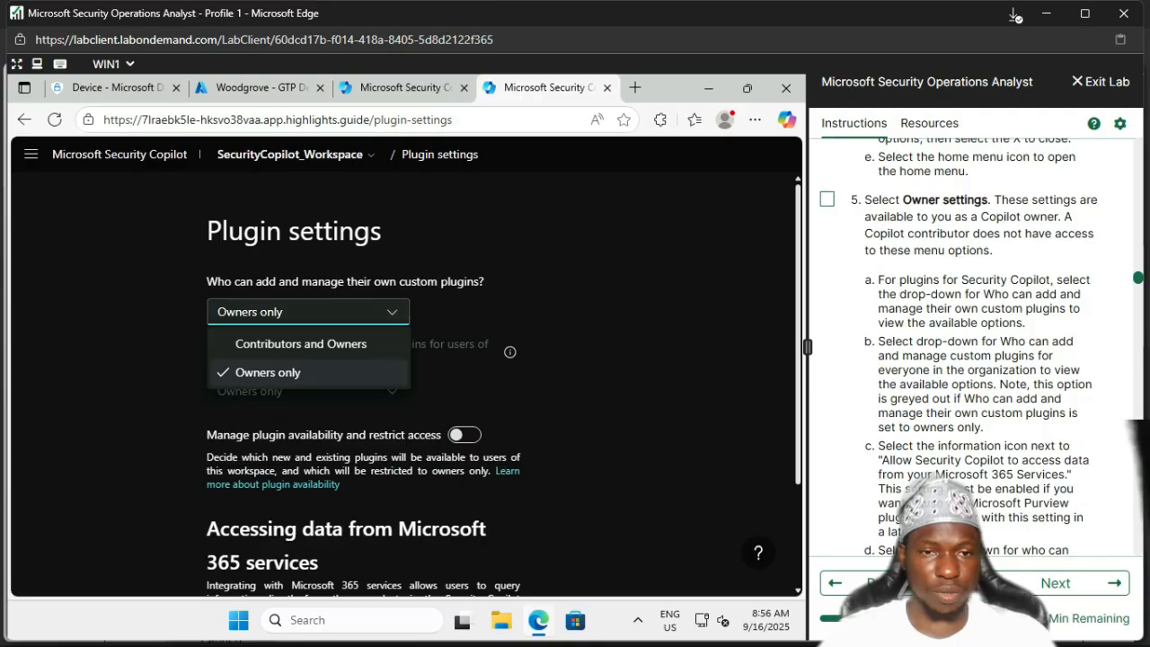
click(593, 378)
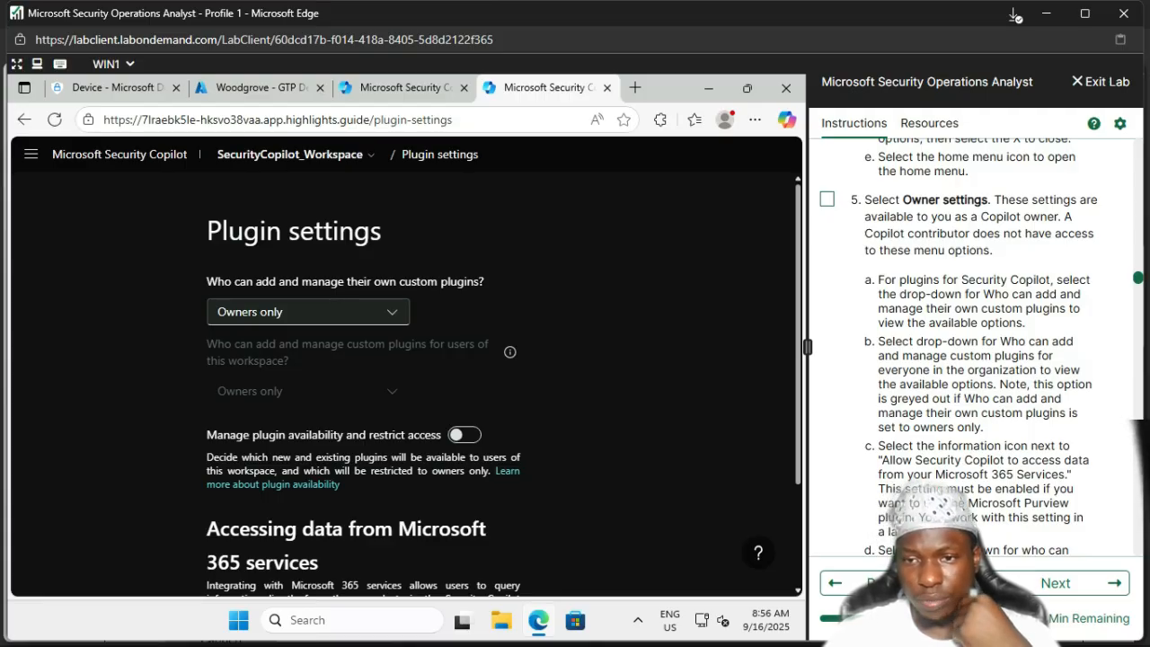
scroll(959, 346, down, 1)
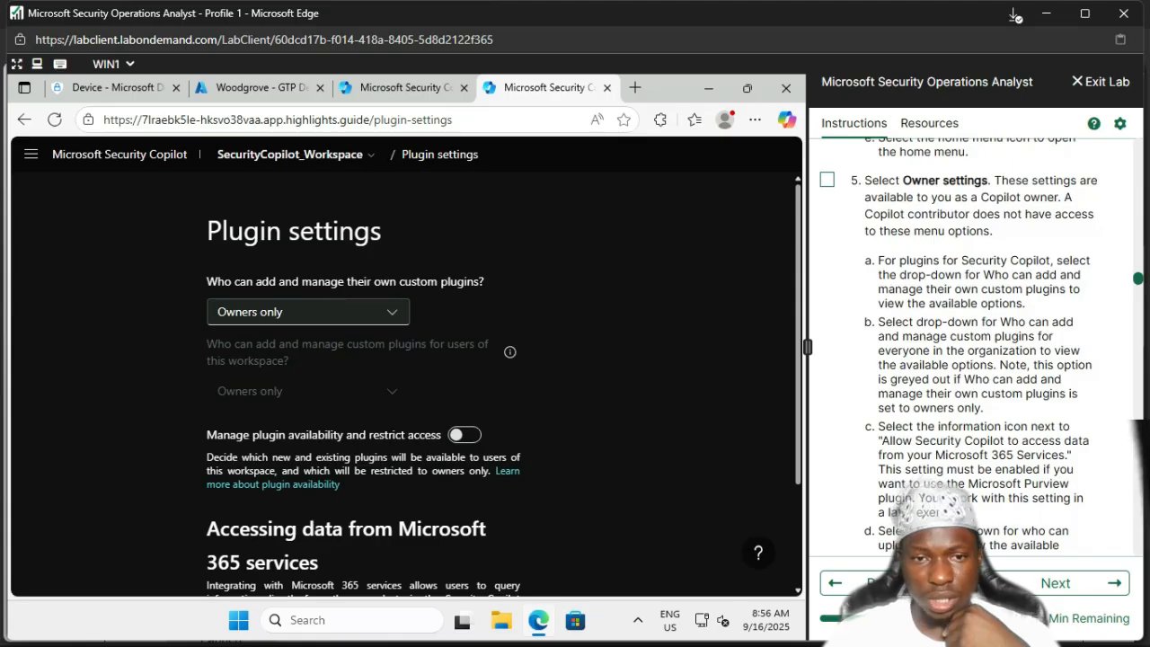
scroll(405, 378, down, 3)
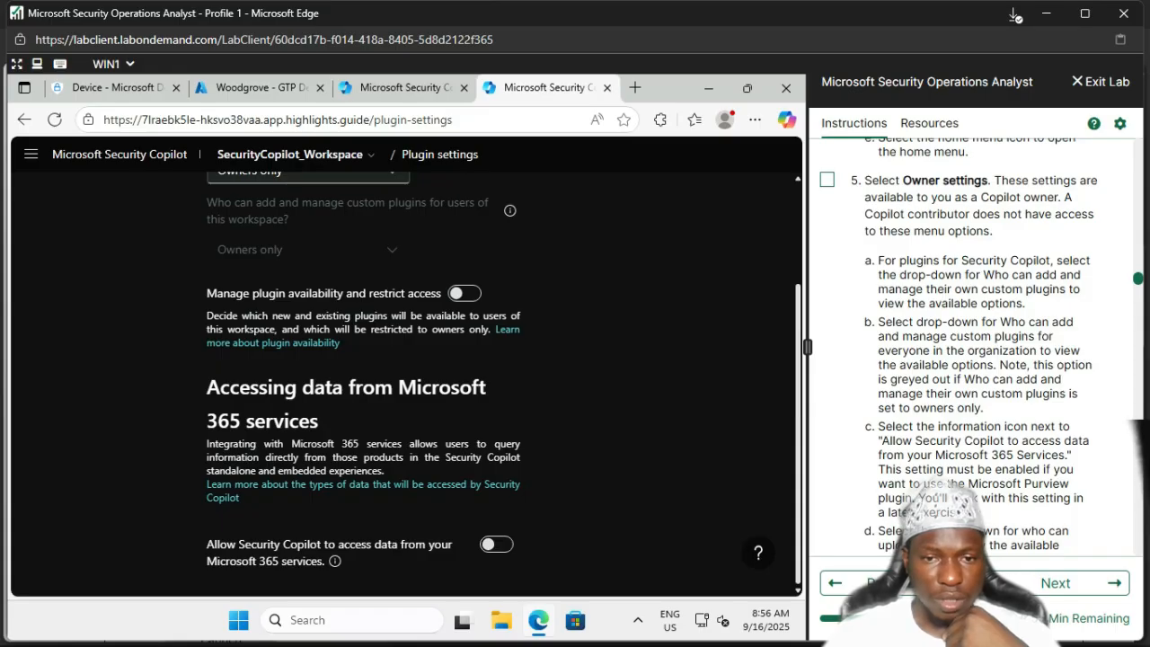
scroll(404, 378, up, 3)
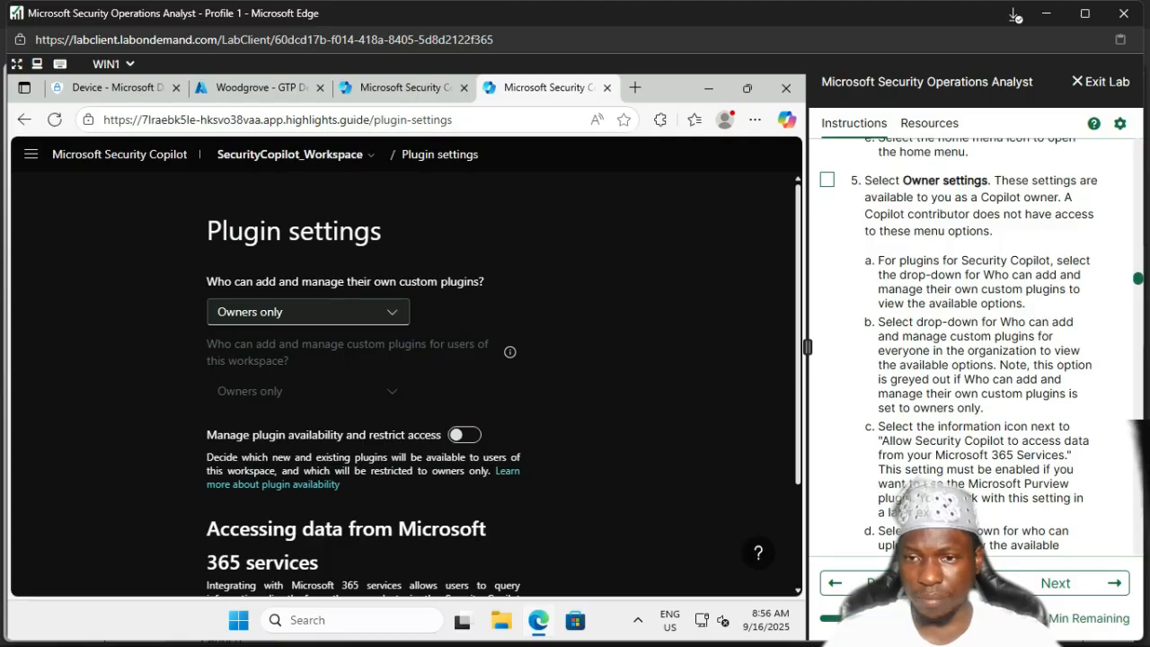
scroll(959, 344, down, 3)
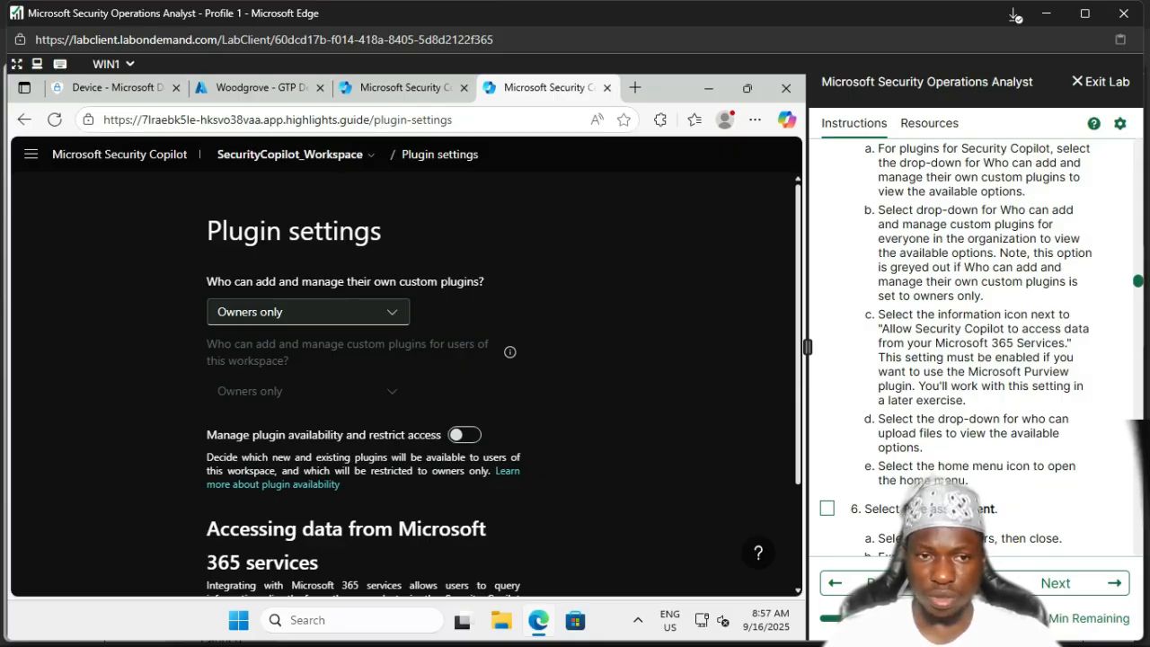
click(309, 312)
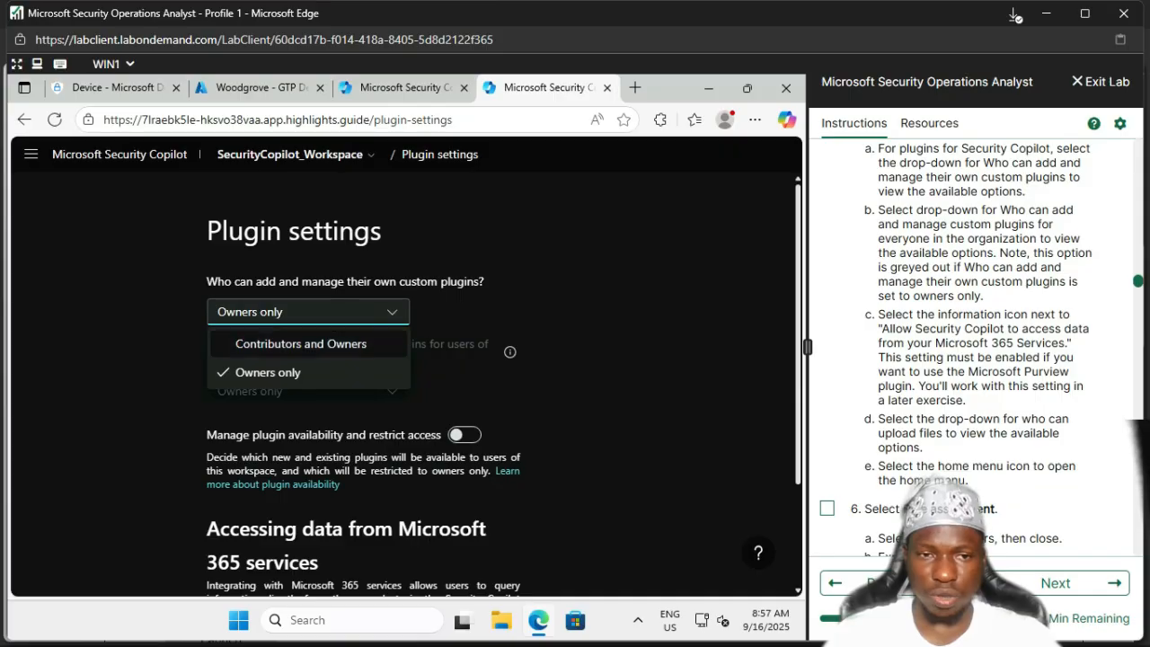
click(302, 345)
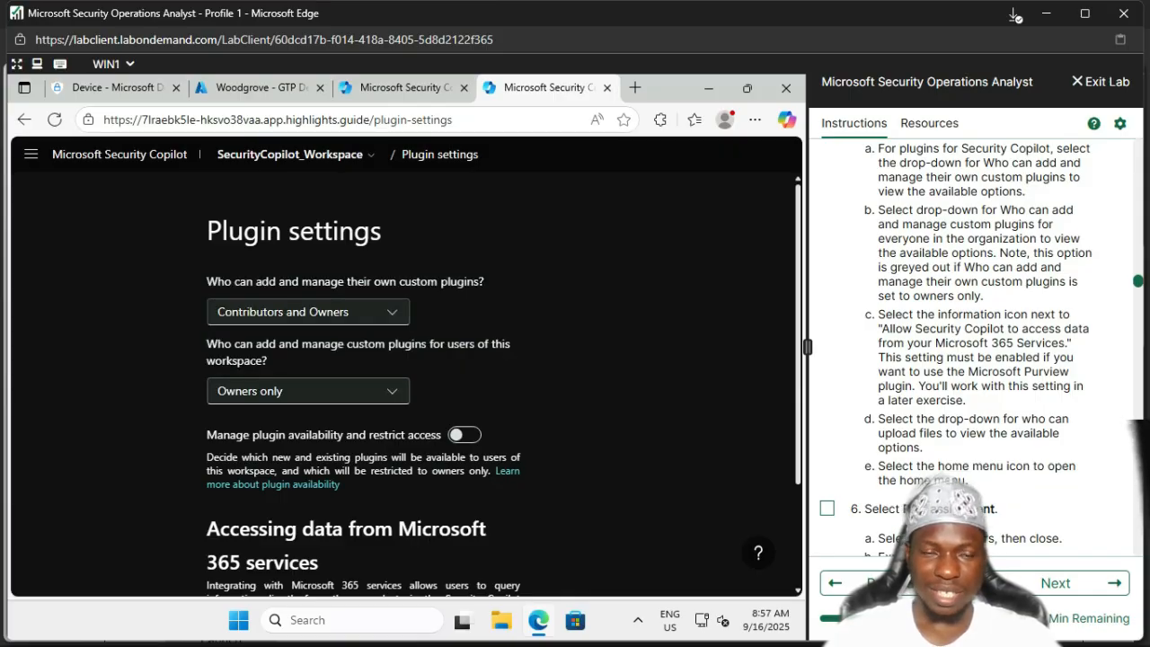
click(314, 312)
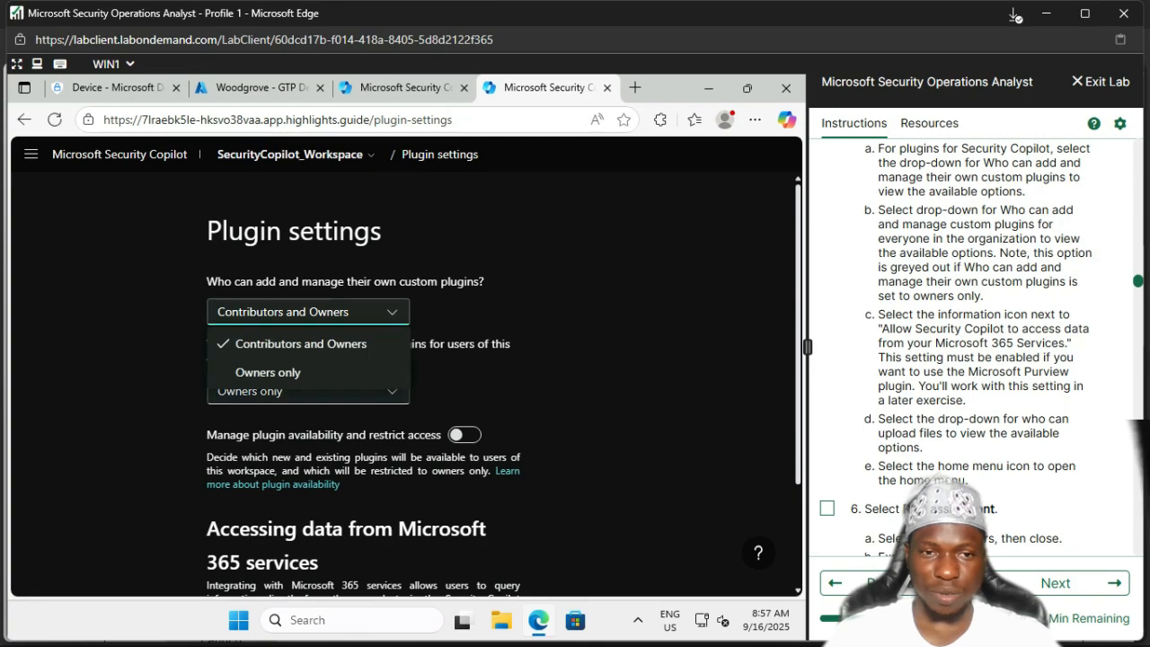
click(267, 372)
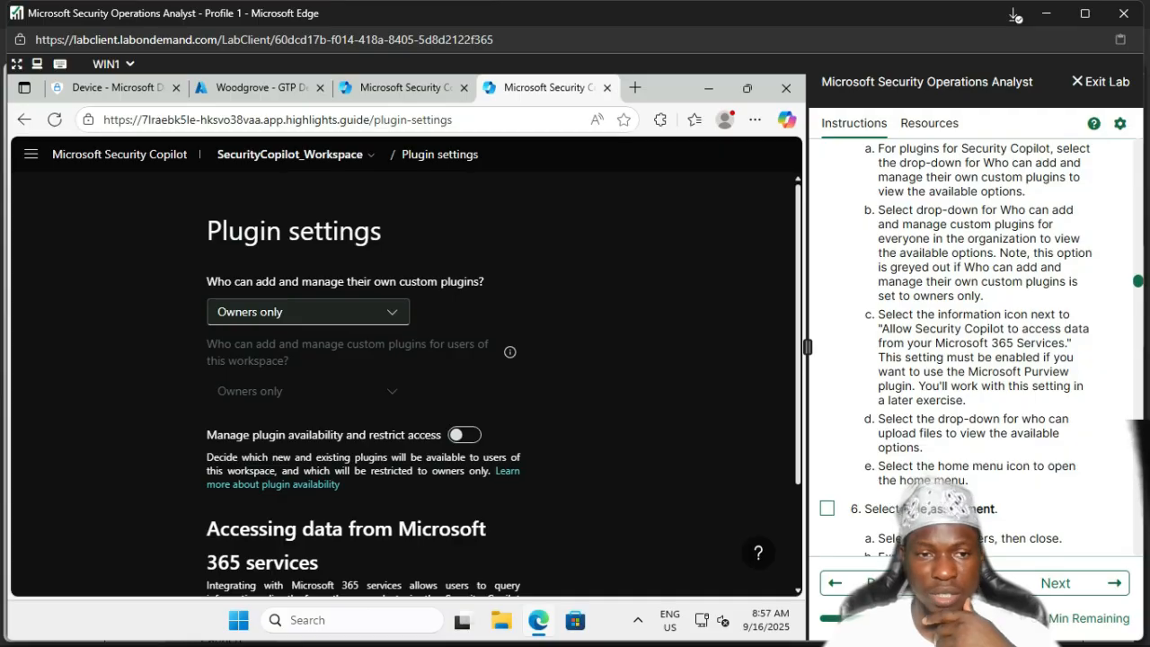
scroll(405, 377, down, 1)
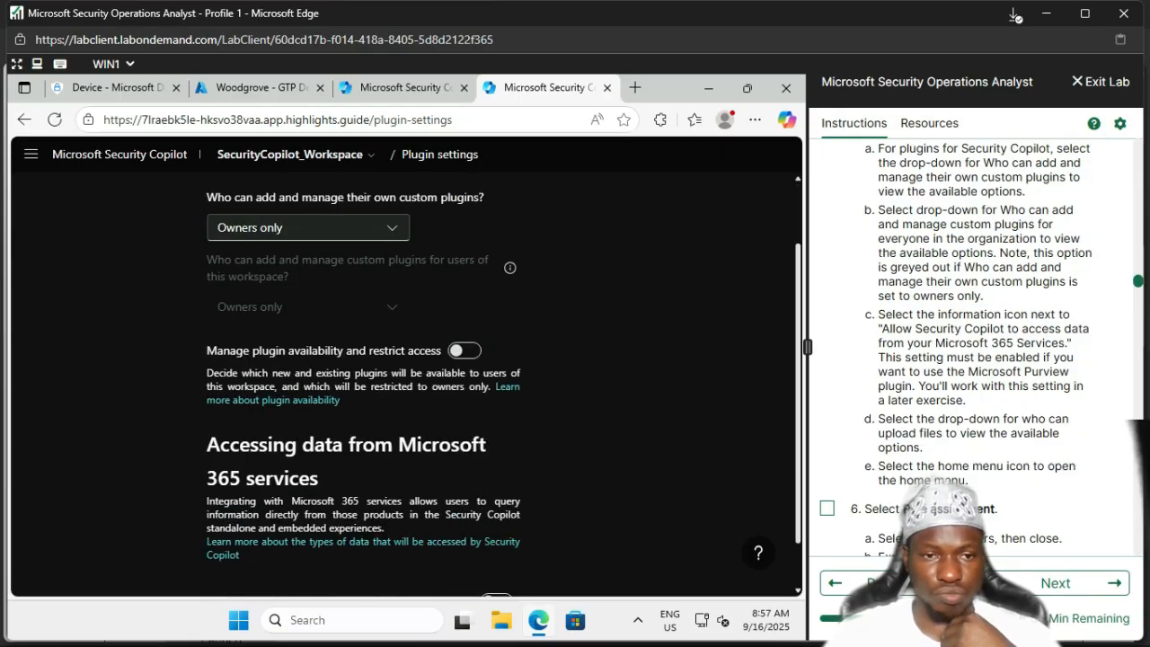
scroll(405, 377, down, 1)
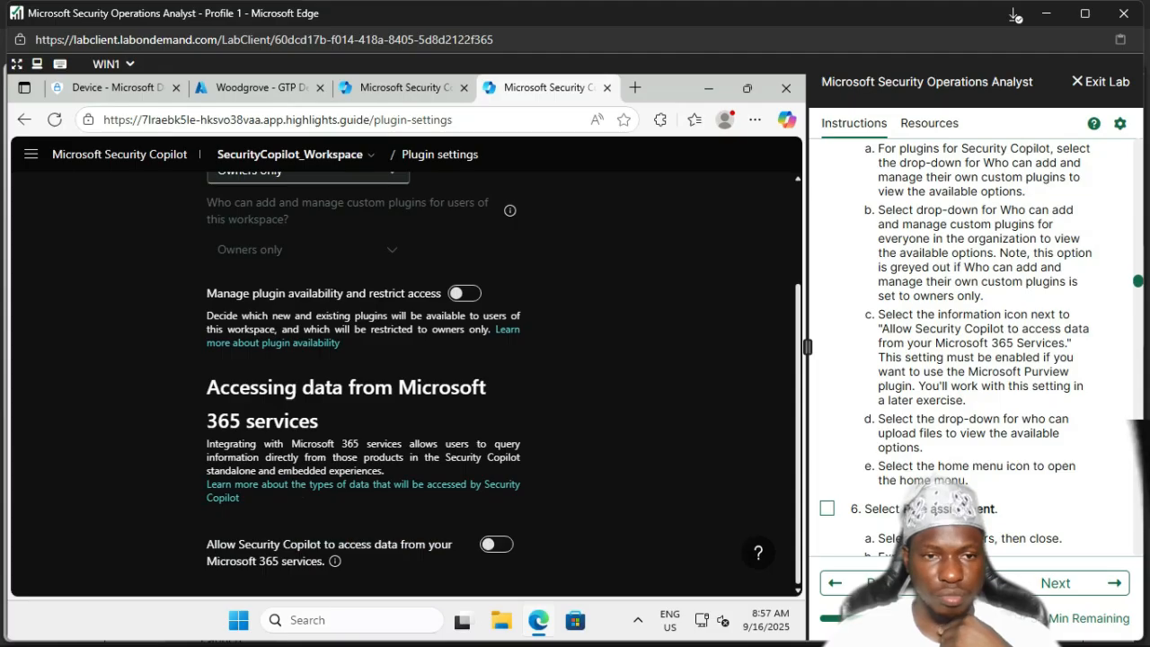
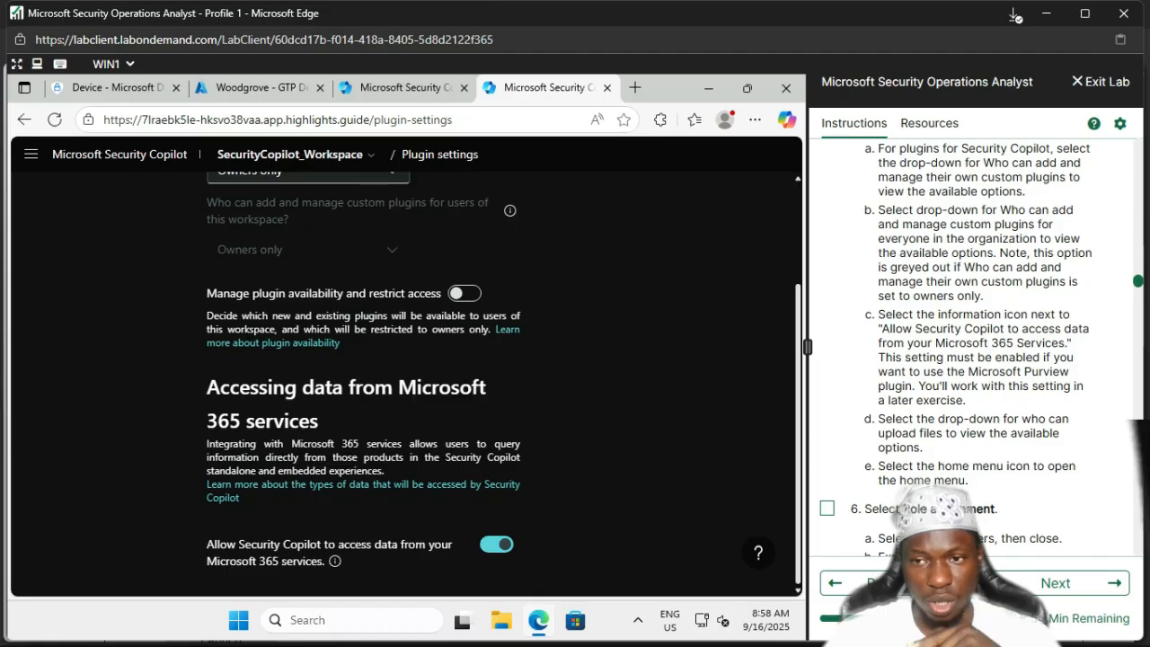
Step: Set 'Who can add and manage their own custom plugins?' to 'Contributors and Owners'
scroll(982, 340, down, 2)
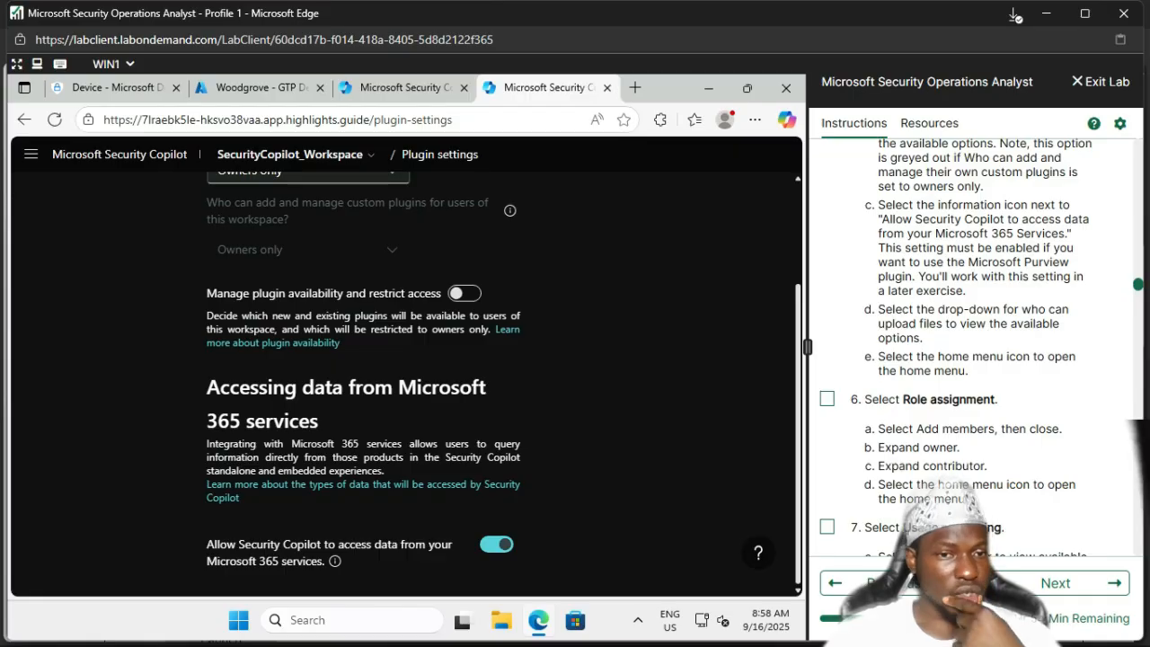
scroll(404, 378, up, 2)
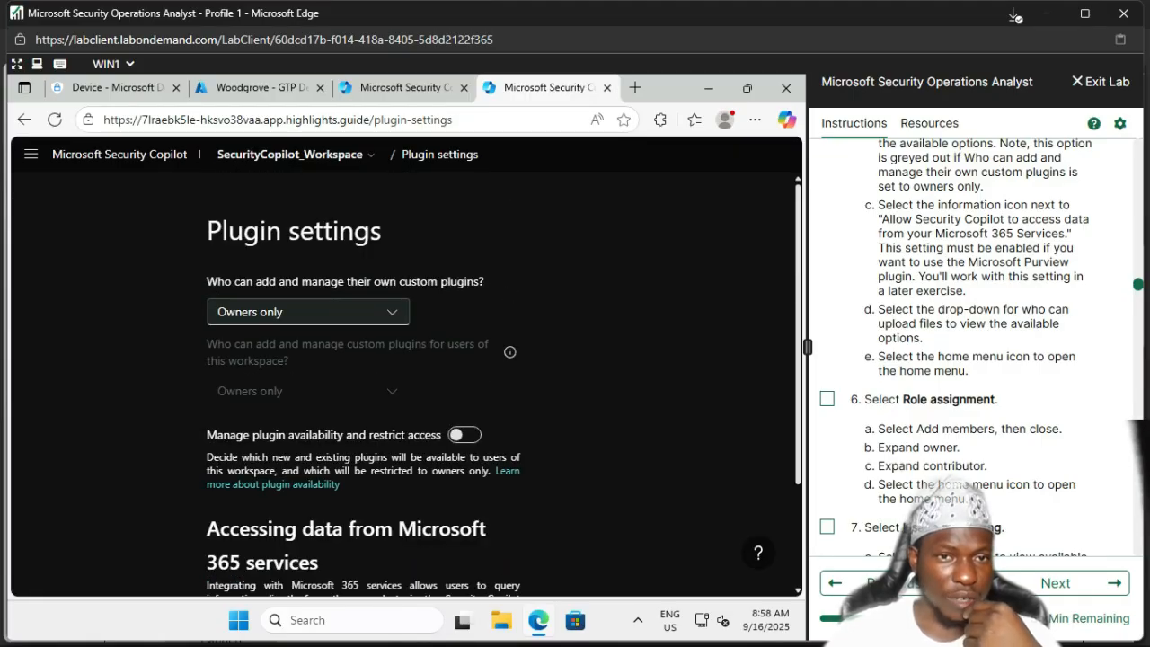
scroll(405, 378, down, 2)
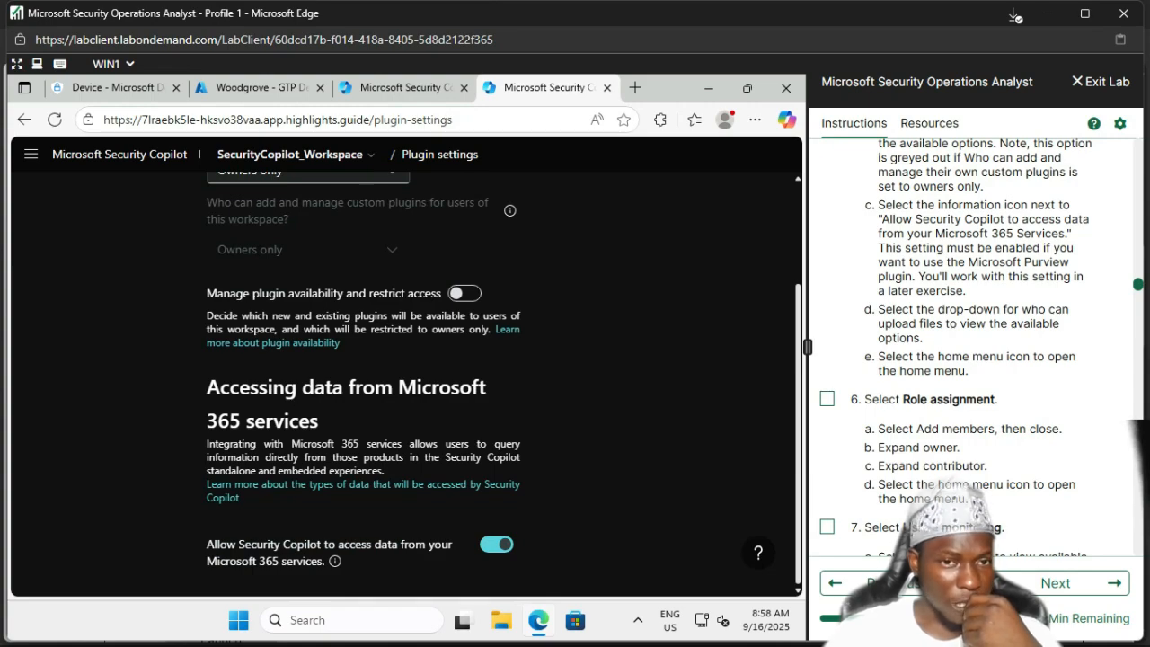
scroll(404, 377, up, 2)
click(308, 311)
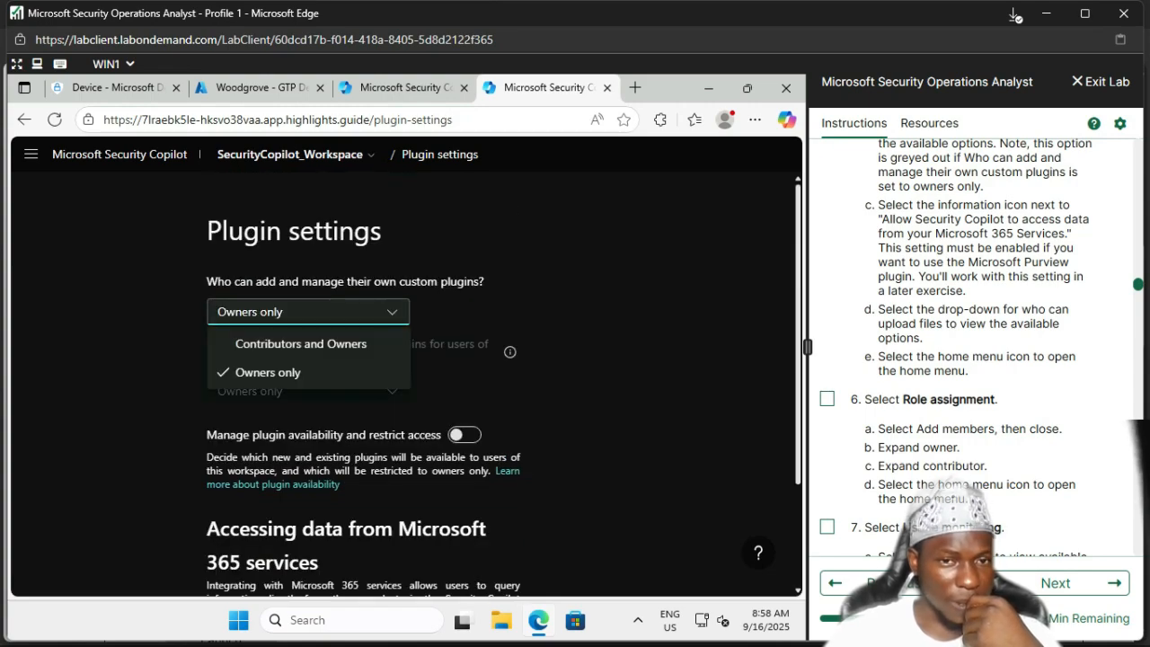
click(301, 344)
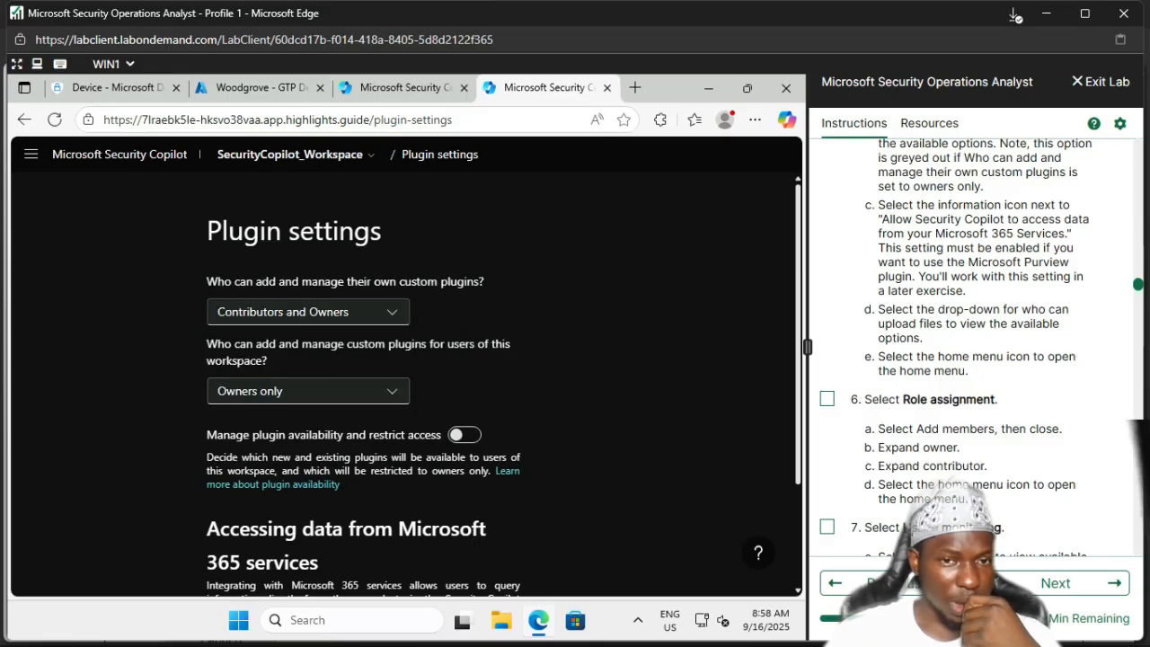
scroll(404, 369, down, 2)
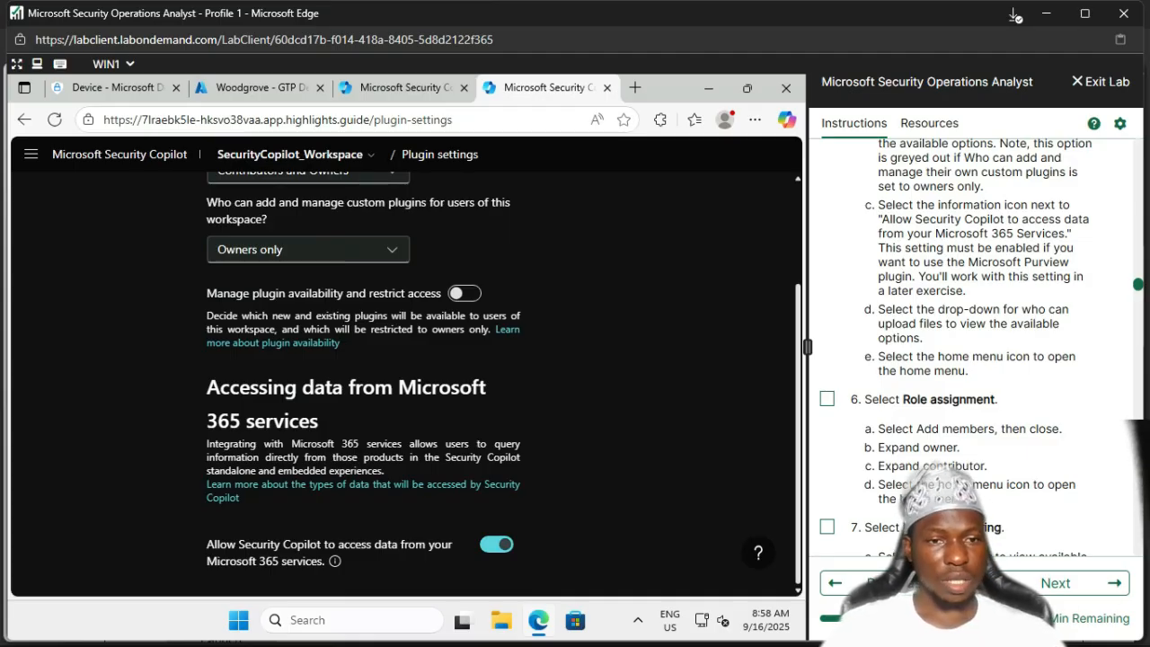
scroll(405, 369, up, 2)
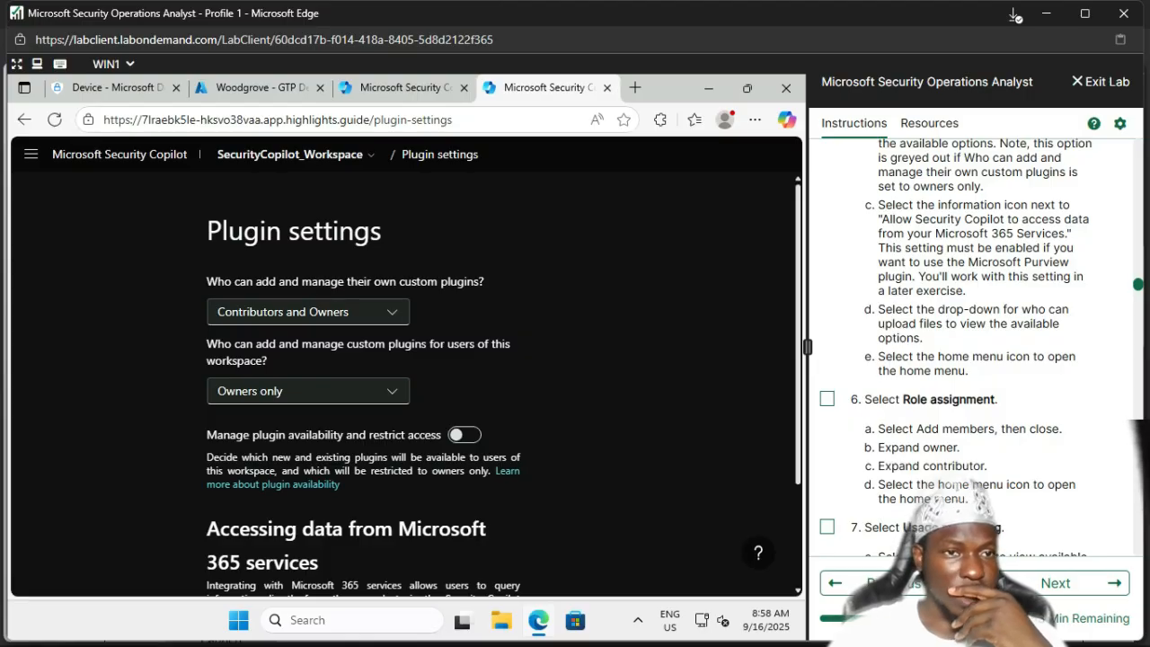
Step: Go back to Home, tick the owner-settings lab step, then navigate to Role assignment
click(30, 154)
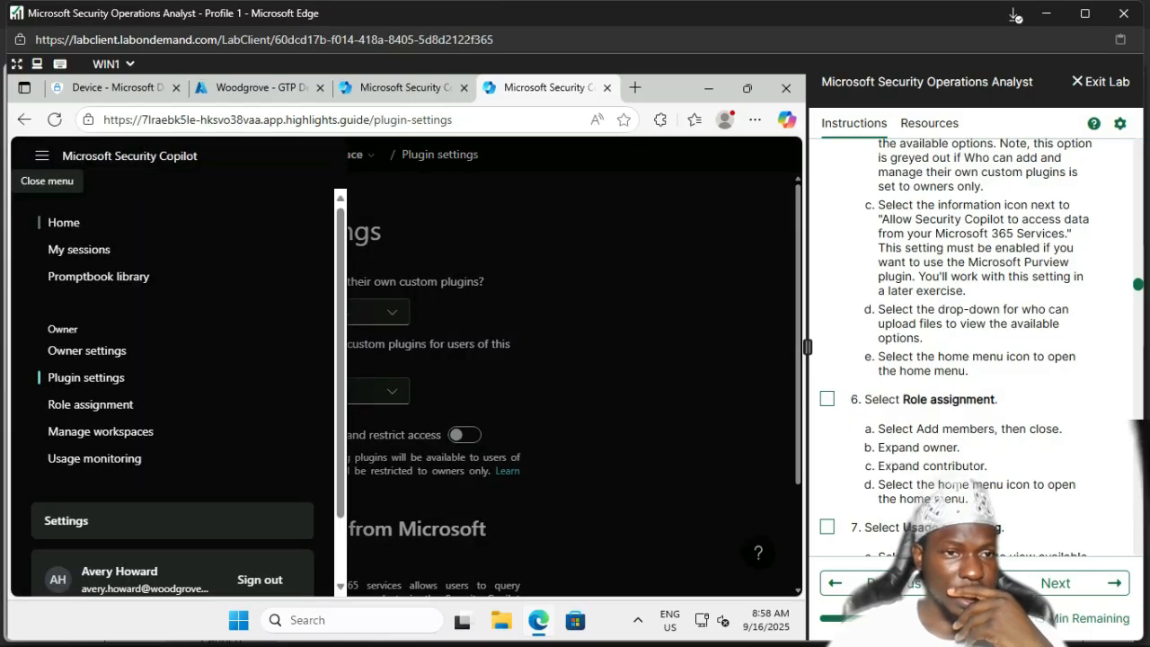
click(64, 222)
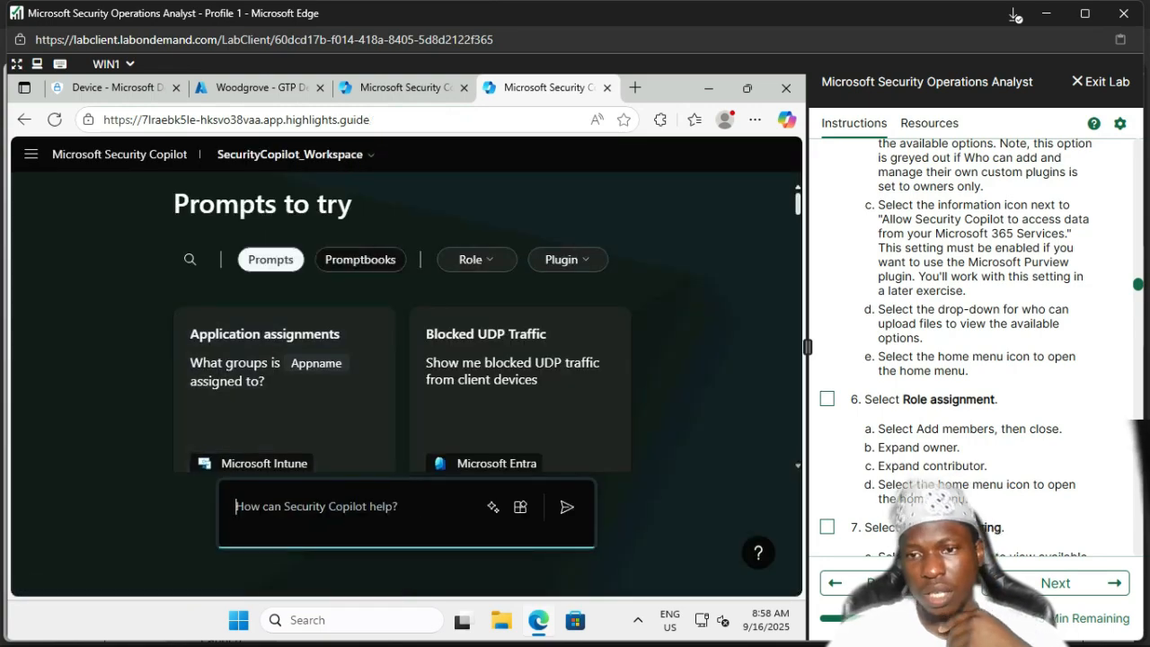
scroll(979, 342, up, 4)
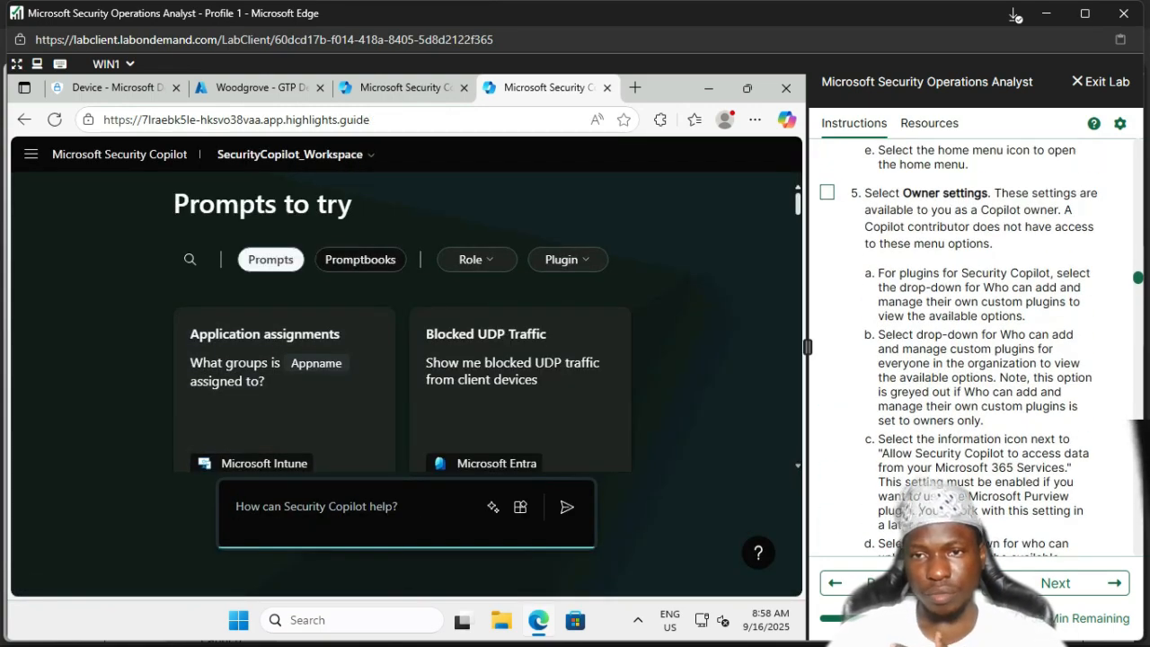
click(827, 192)
scroll(980, 342, down, 5)
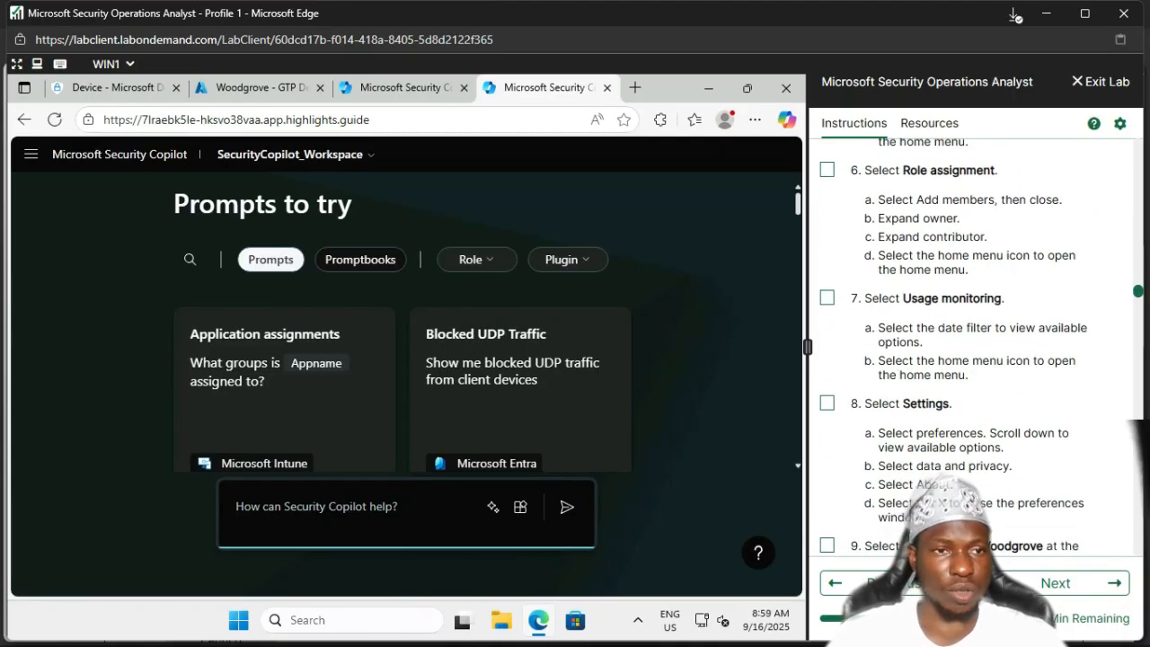
click(30, 154)
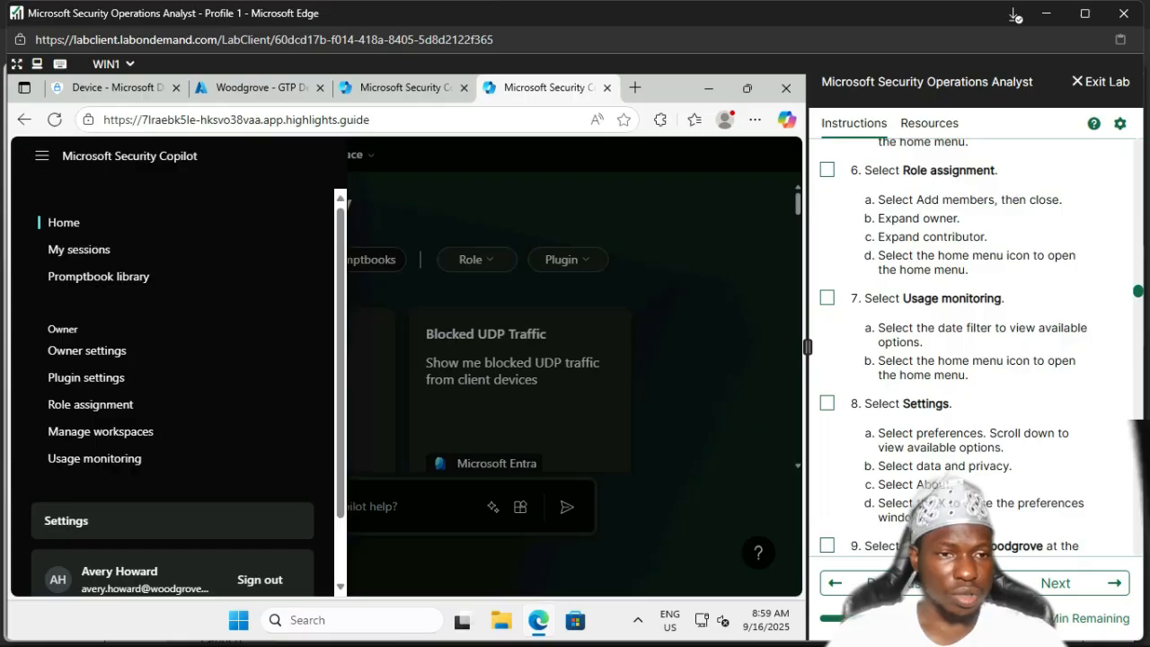
click(91, 405)
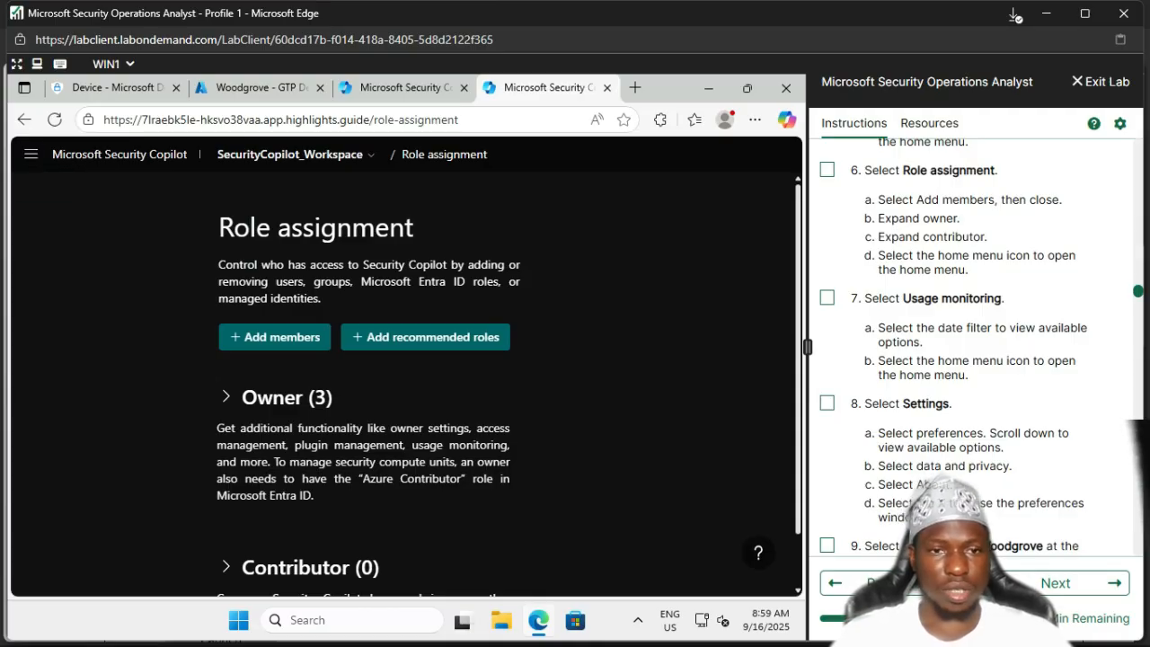
Step: Open Add members on Role assignment and cancel without adding anyone
scroll(405, 377, down, 1)
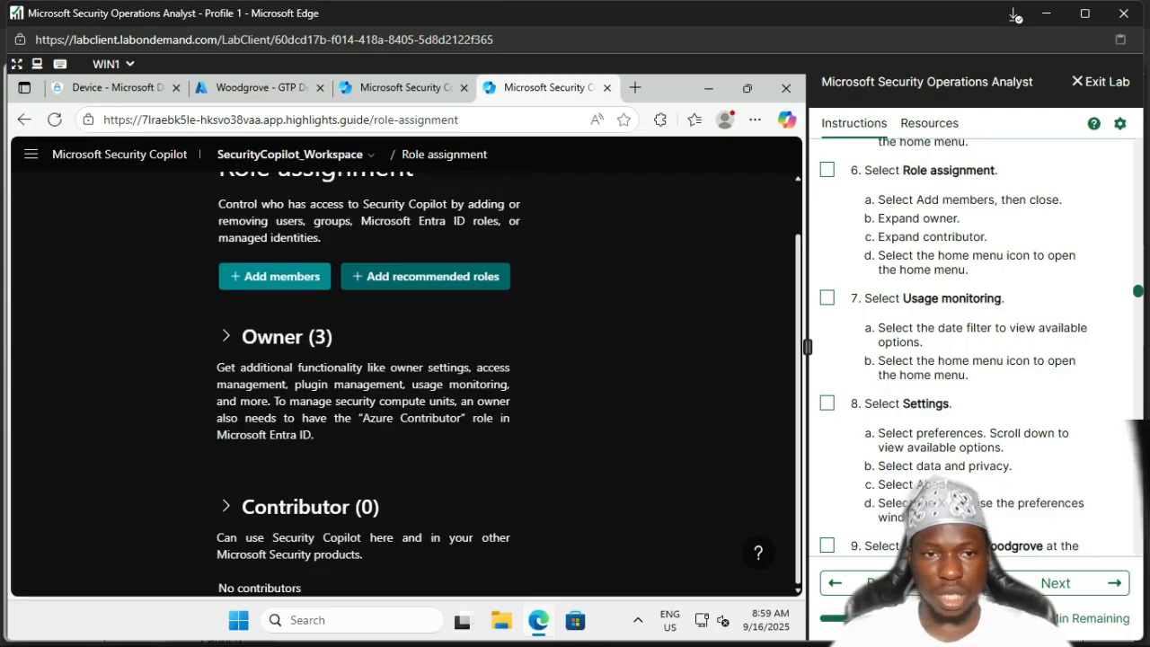
click(275, 276)
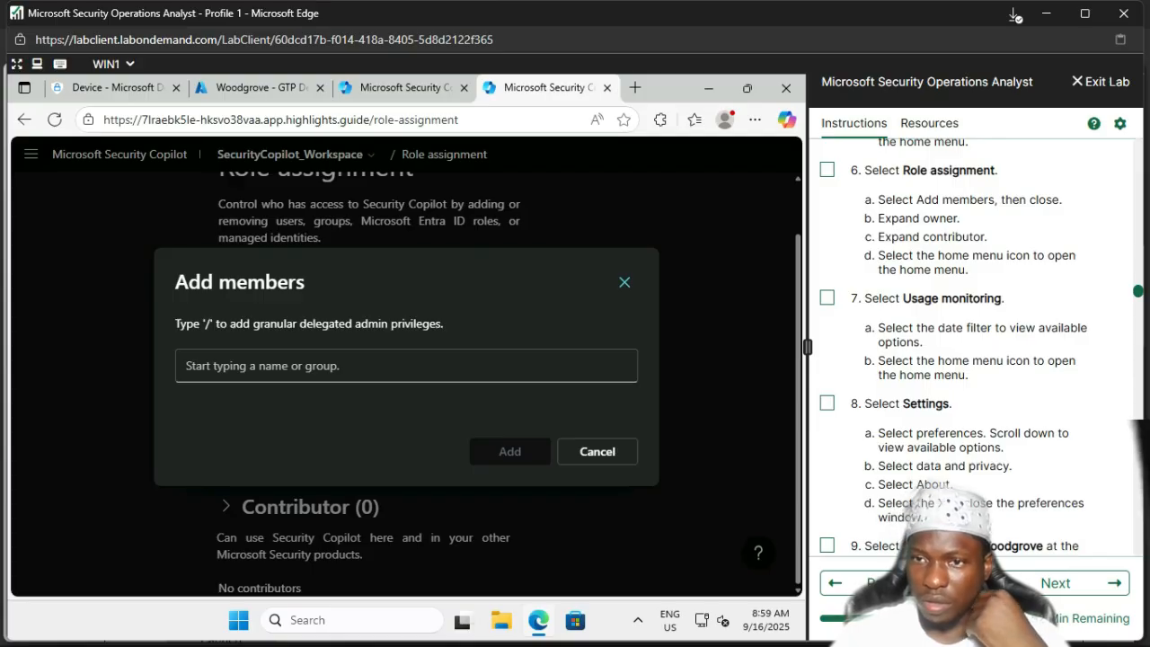
click(625, 282)
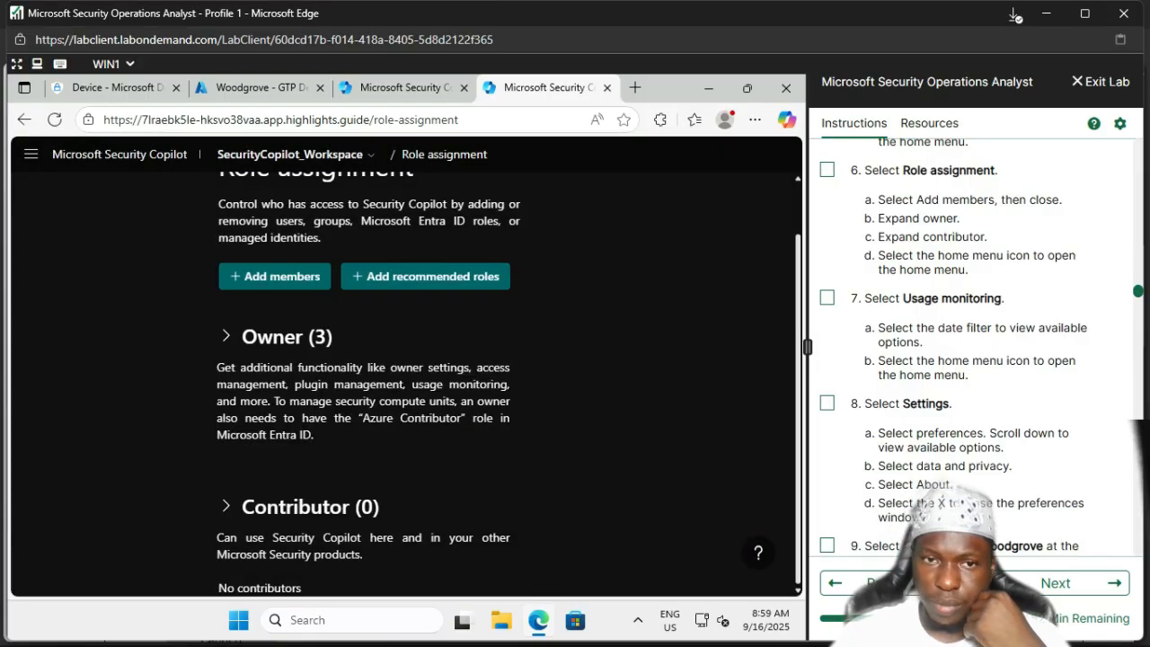
Step: Expand the Owner (3) group to list its members and tick the Role assignment lab step
click(226, 336)
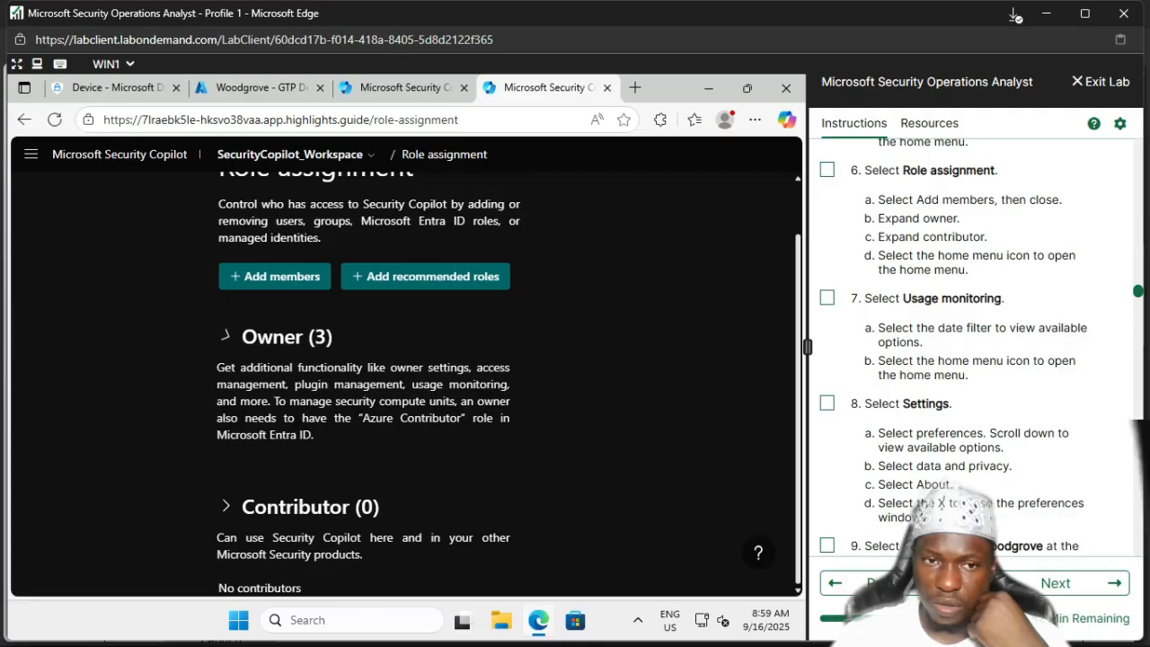
scroll(404, 378, down, 3)
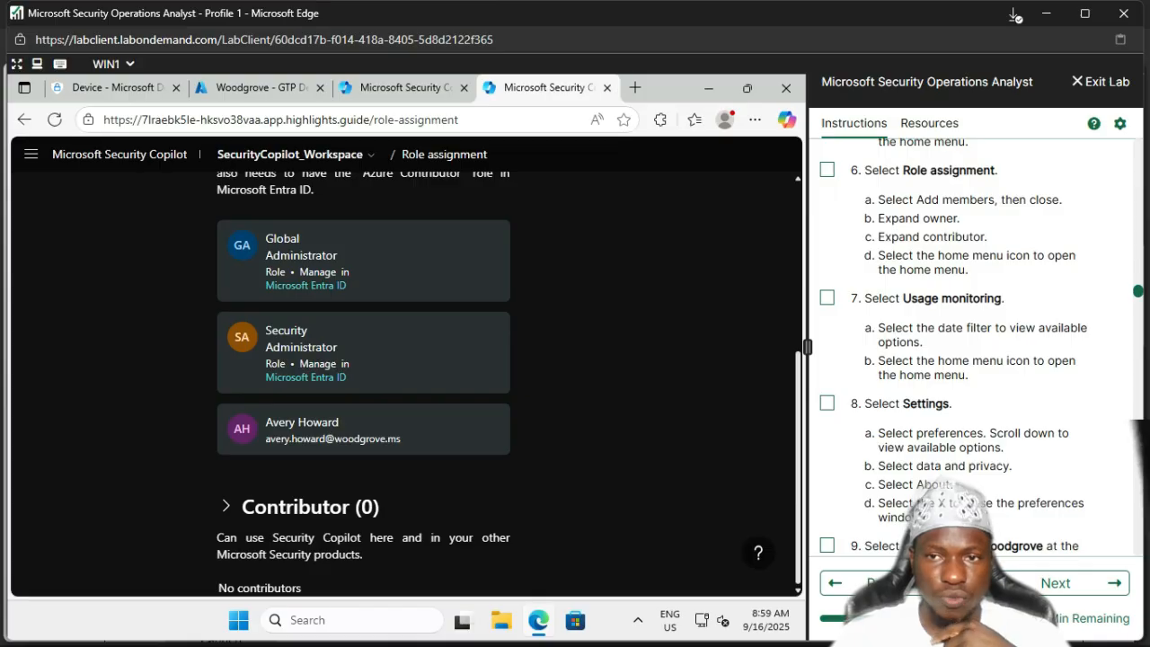
click(828, 170)
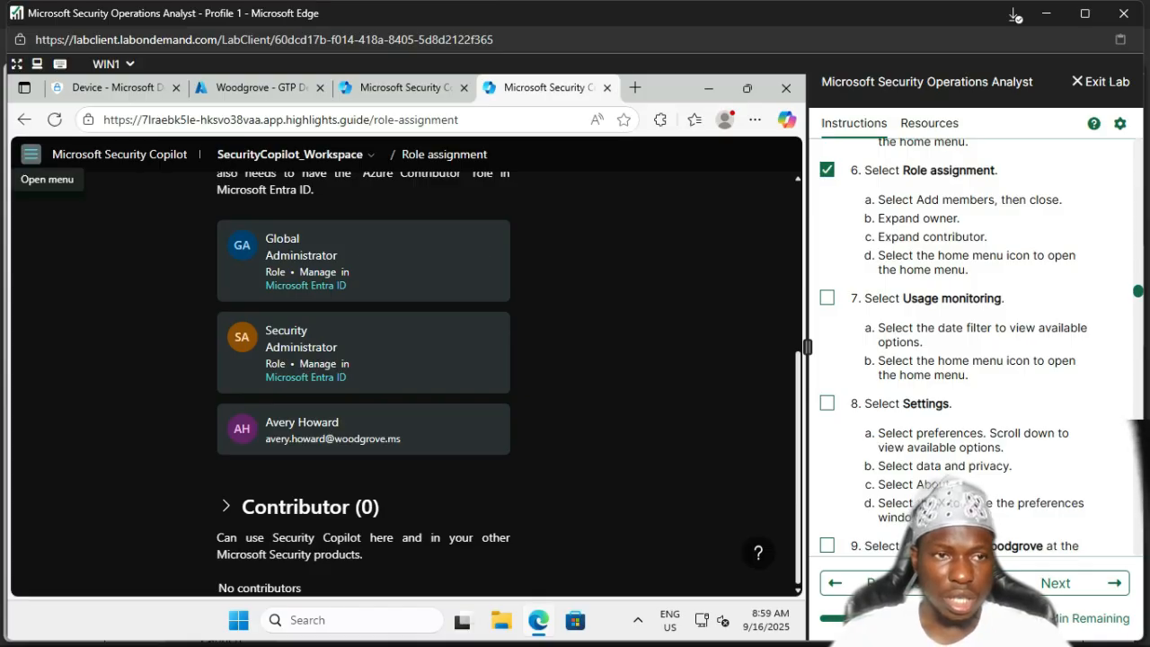
Step: Open Usage monitoring, tick its lab step, and review the 0 of 500 units used
click(30, 153)
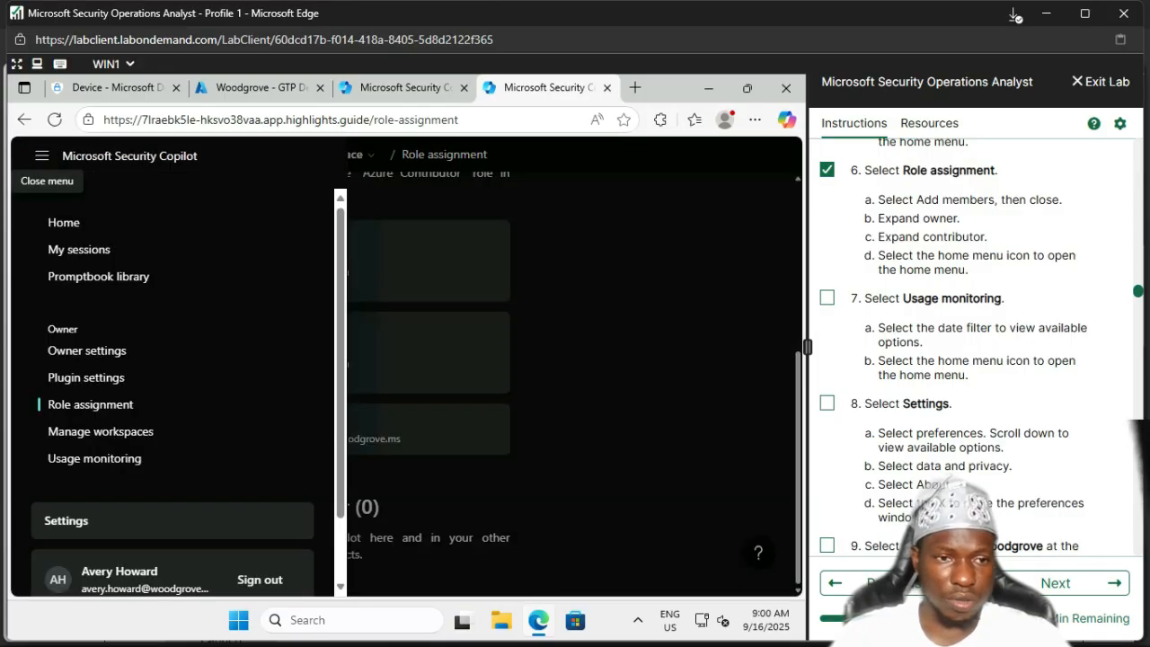
click(94, 459)
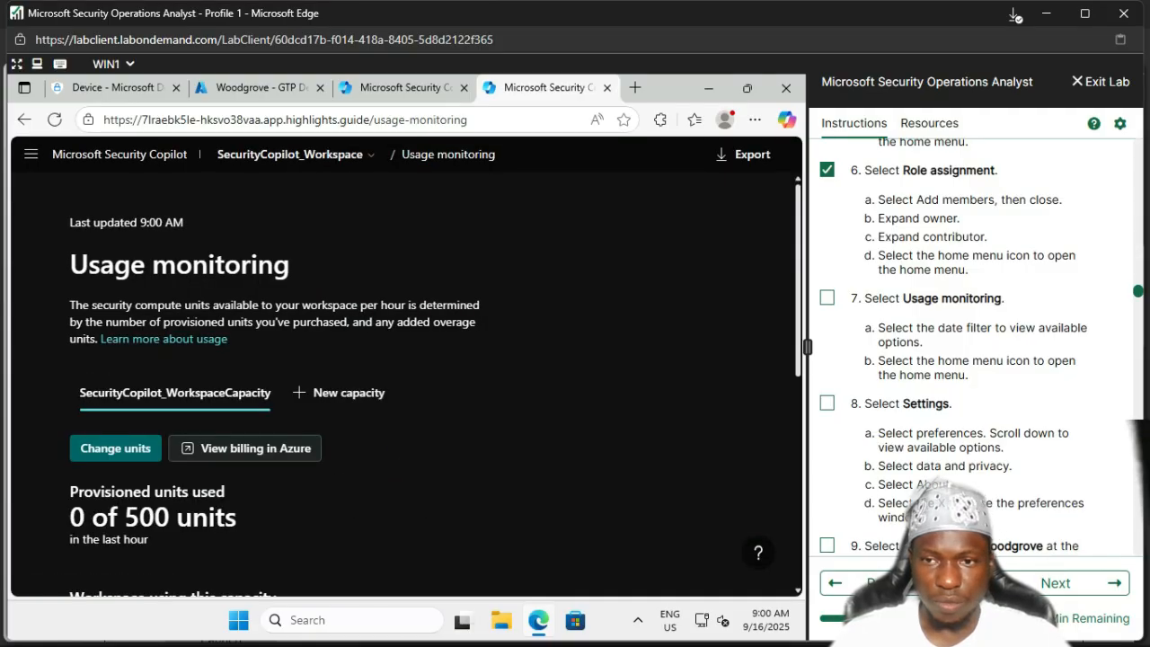
click(827, 297)
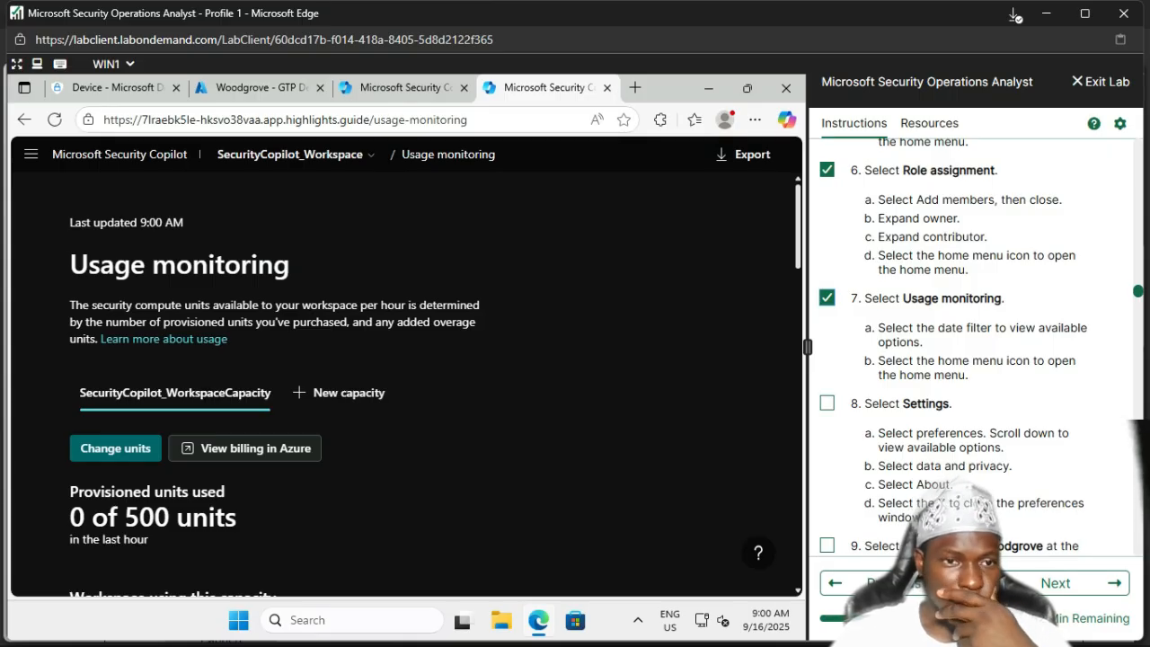
scroll(404, 378, down, 3)
scroll(404, 377, down, 3)
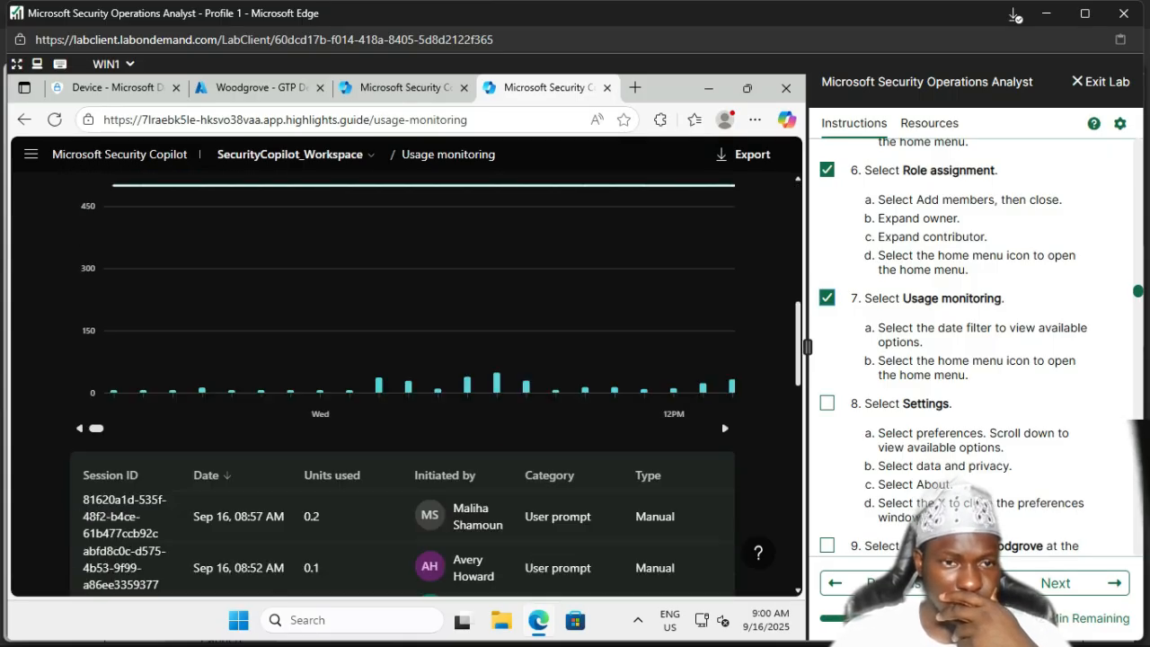
scroll(404, 359, down, 3)
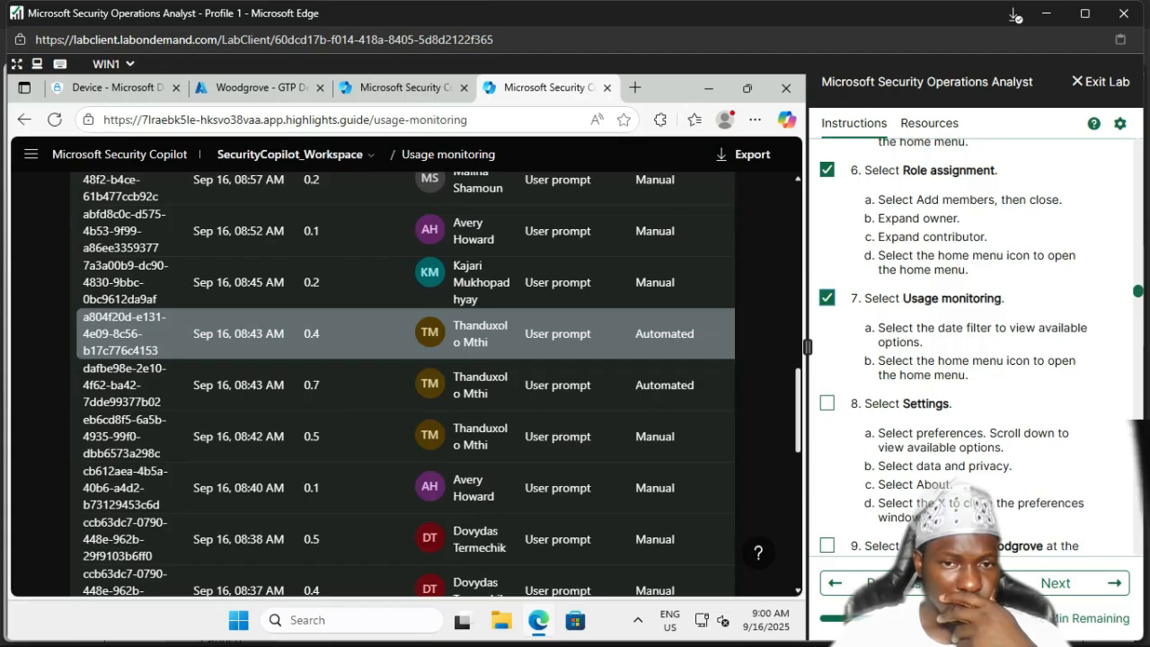
scroll(405, 333, down, 10)
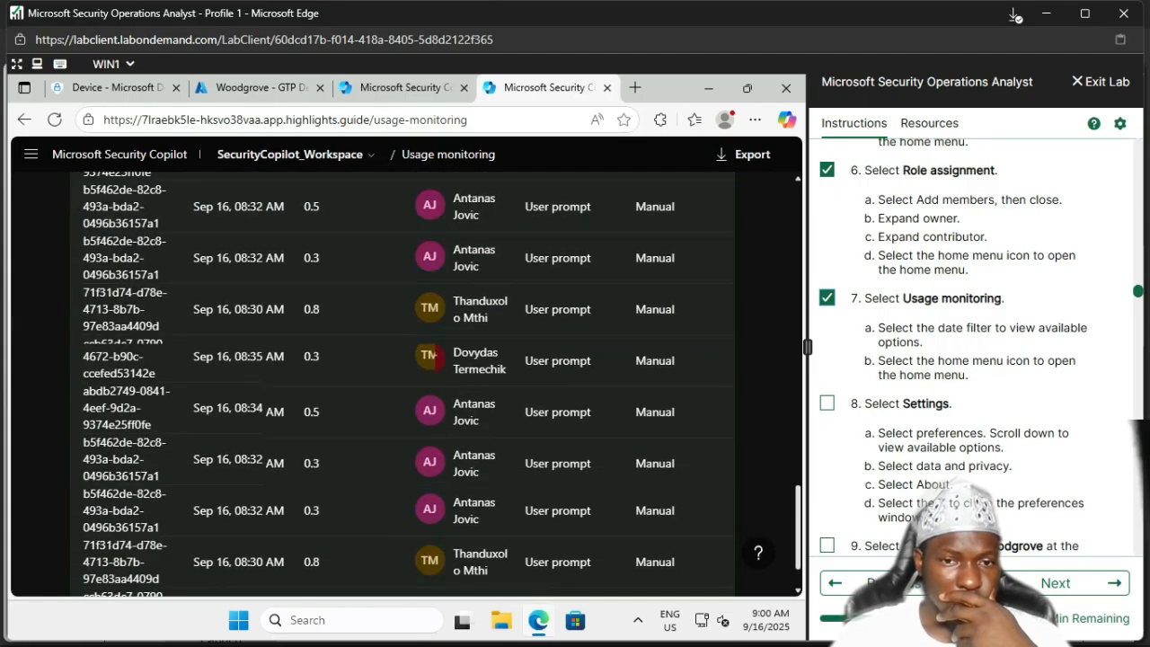
scroll(435, 356, down, 3)
scroll(435, 356, up, 15)
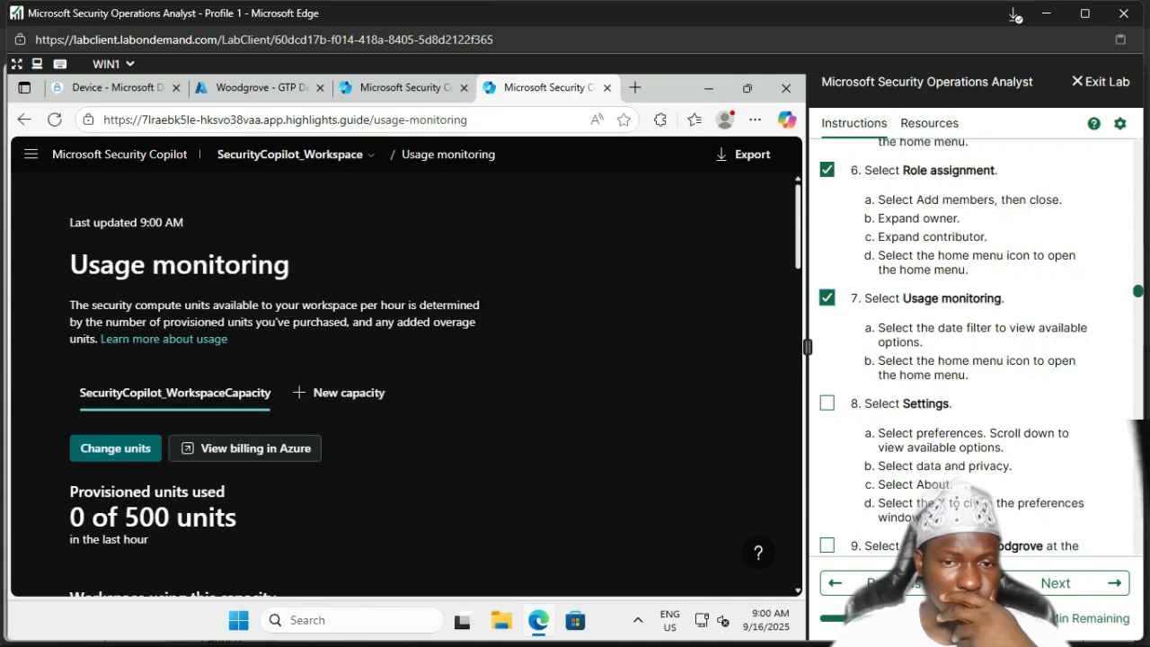
scroll(435, 356, down, 12)
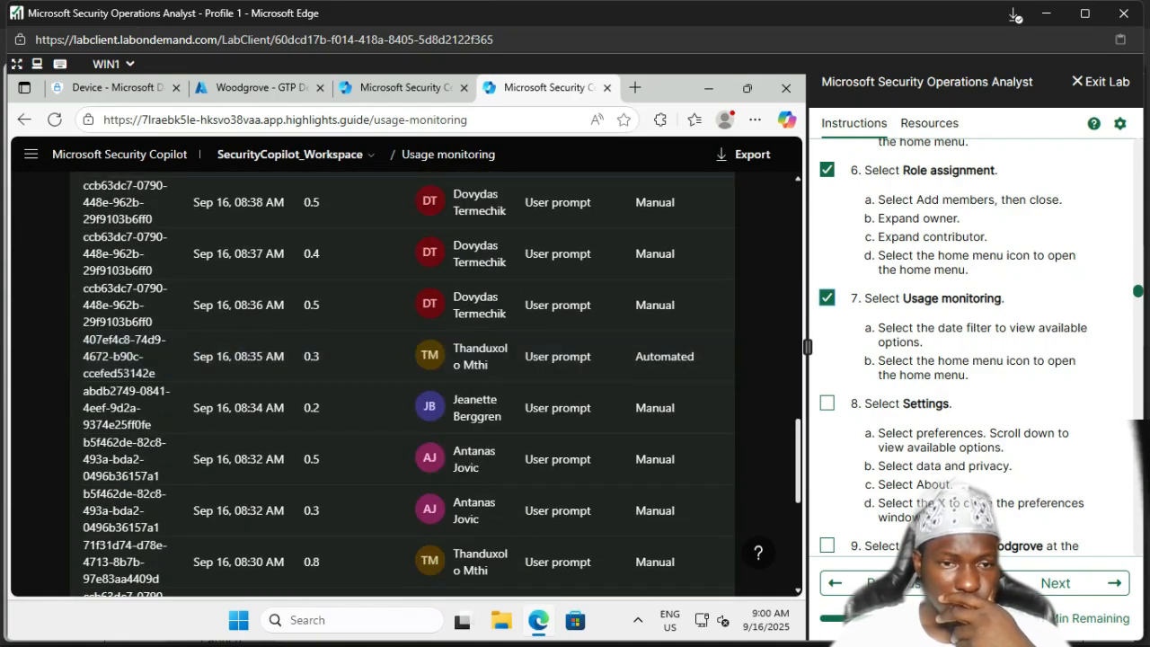
scroll(435, 356, up, 2)
scroll(435, 356, up, 8)
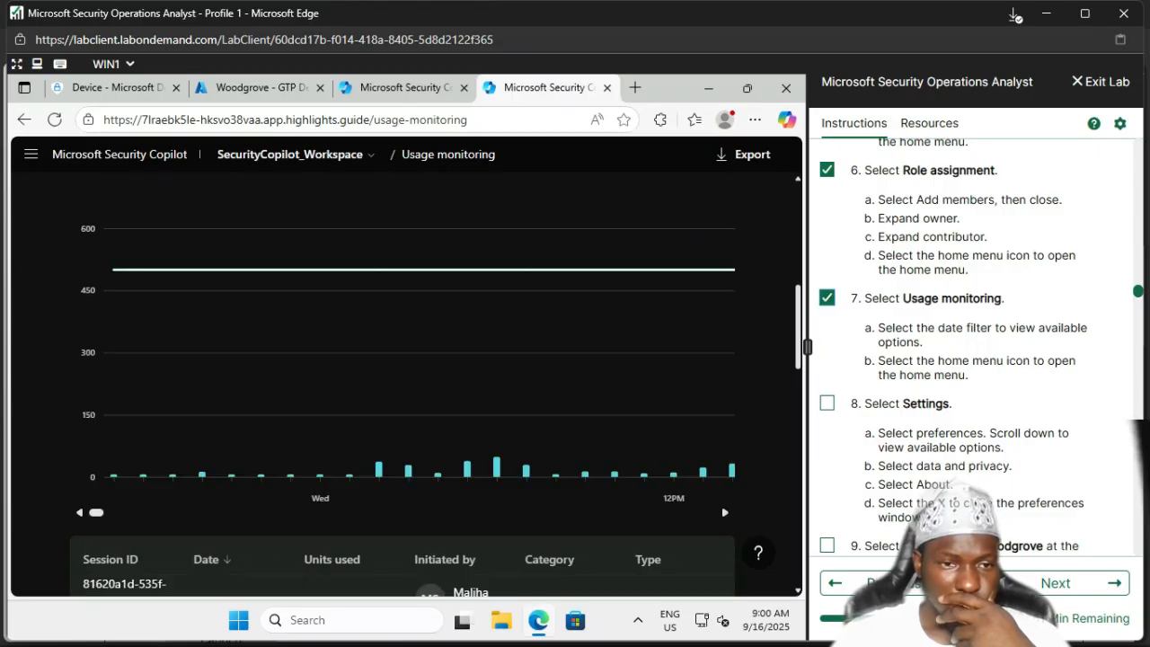
scroll(435, 356, up, 5)
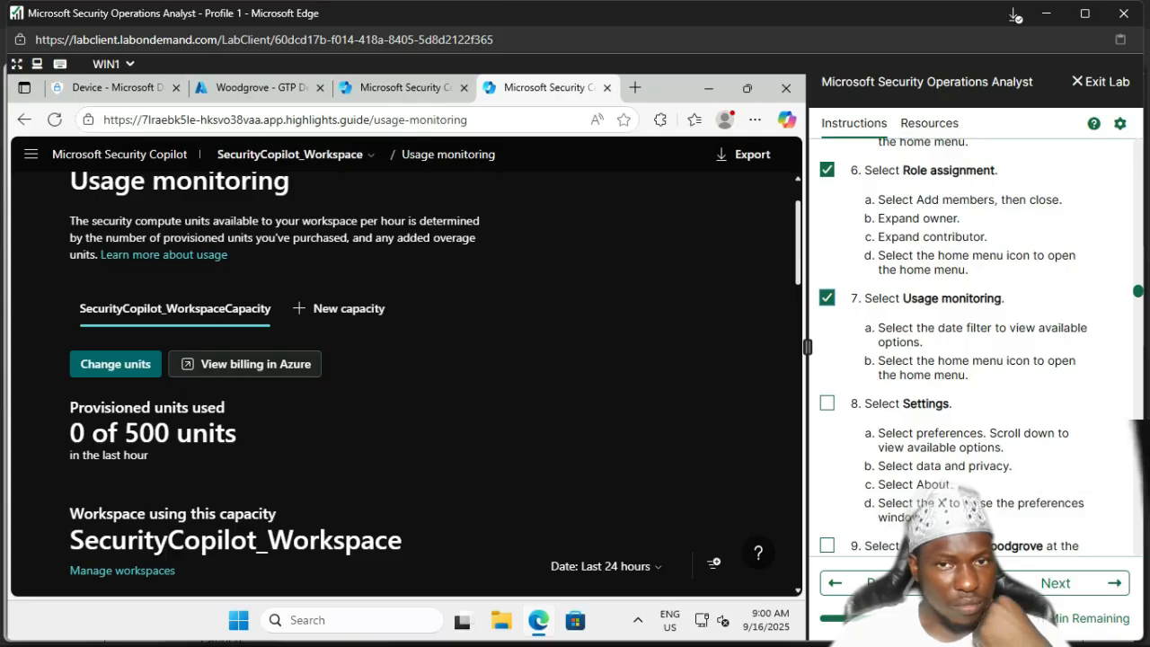
scroll(404, 378, up, 1)
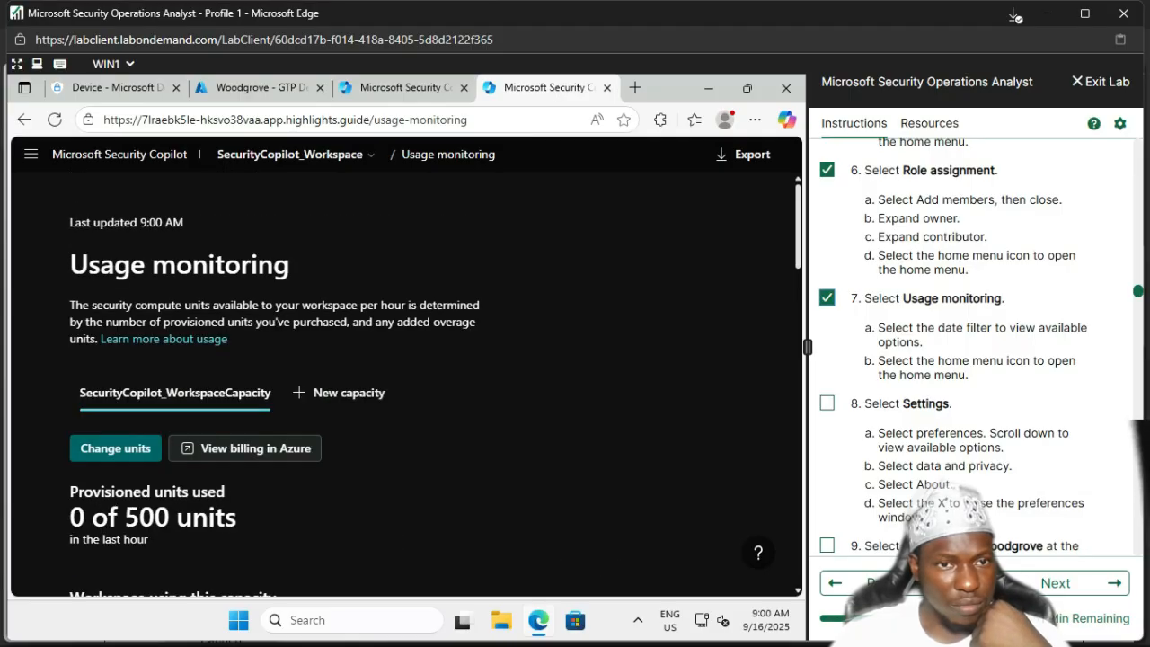
scroll(404, 378, down, 3)
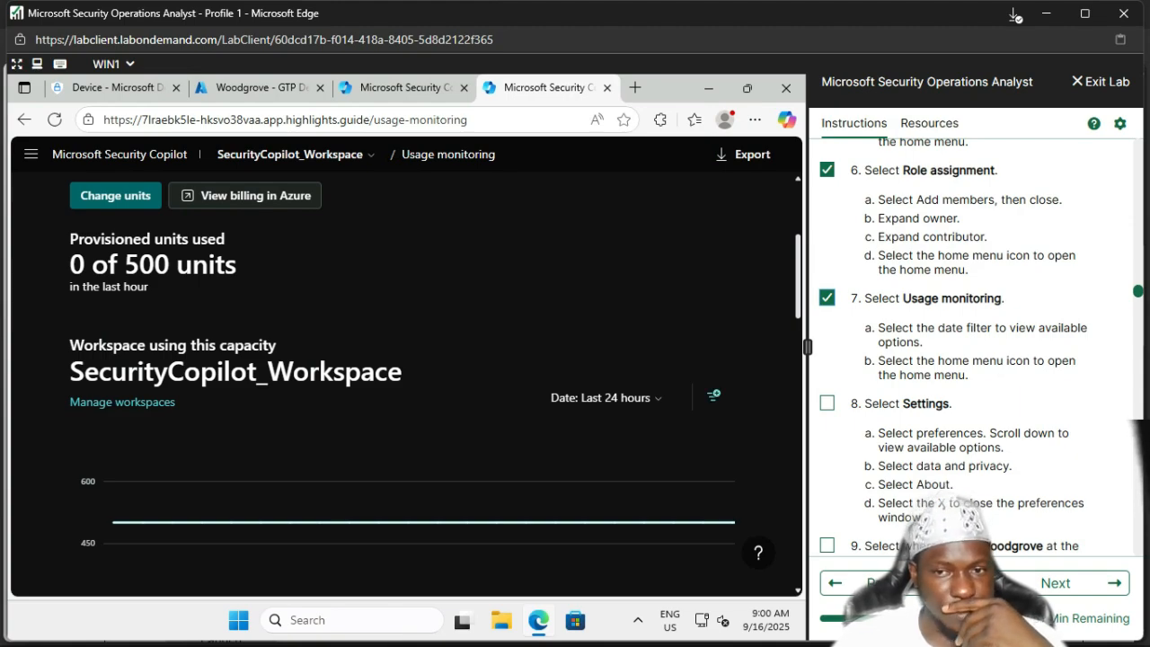
Step: Review the usage Filters panel, cancel it without applying, and tick the Settings lab step
click(714, 393)
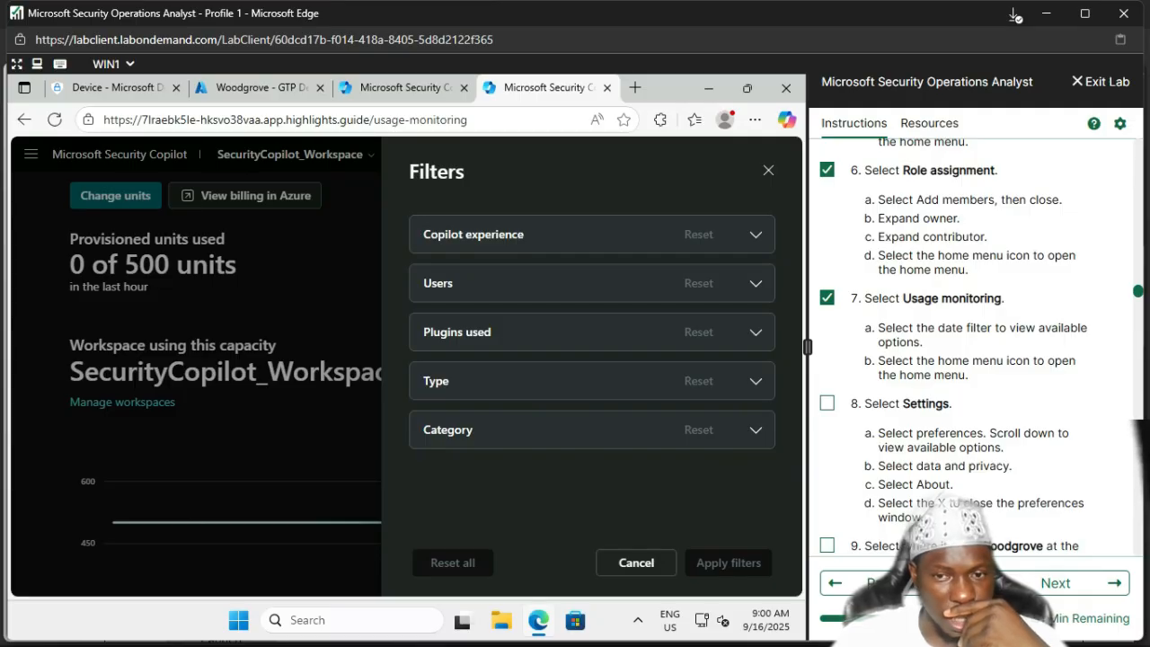
click(636, 563)
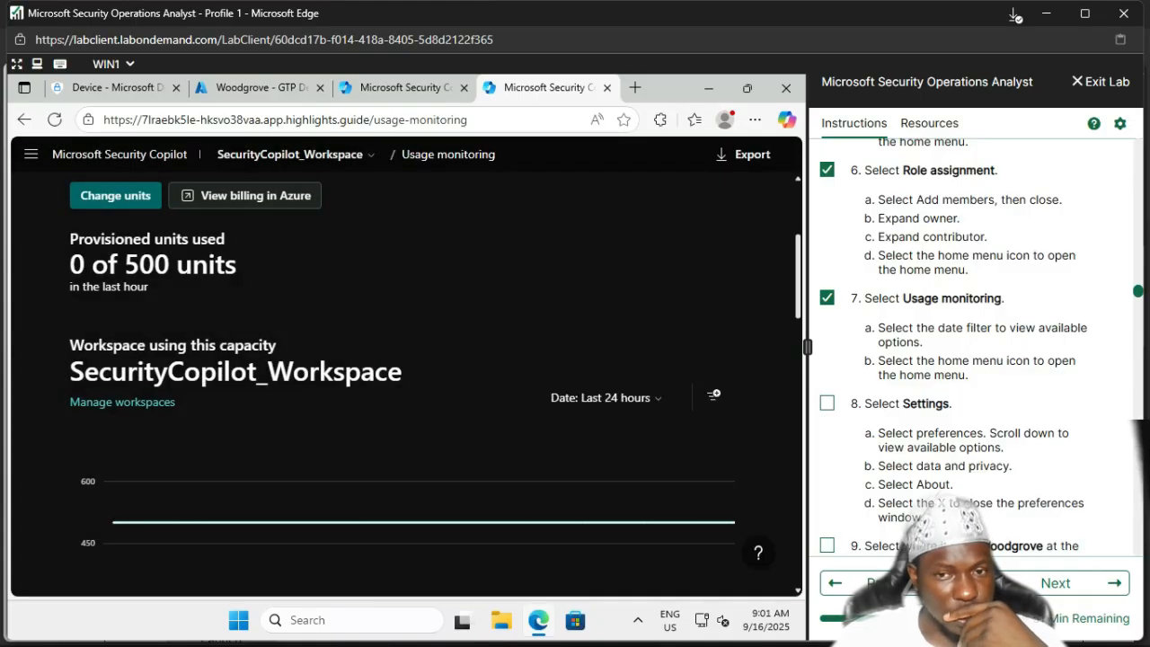
click(827, 404)
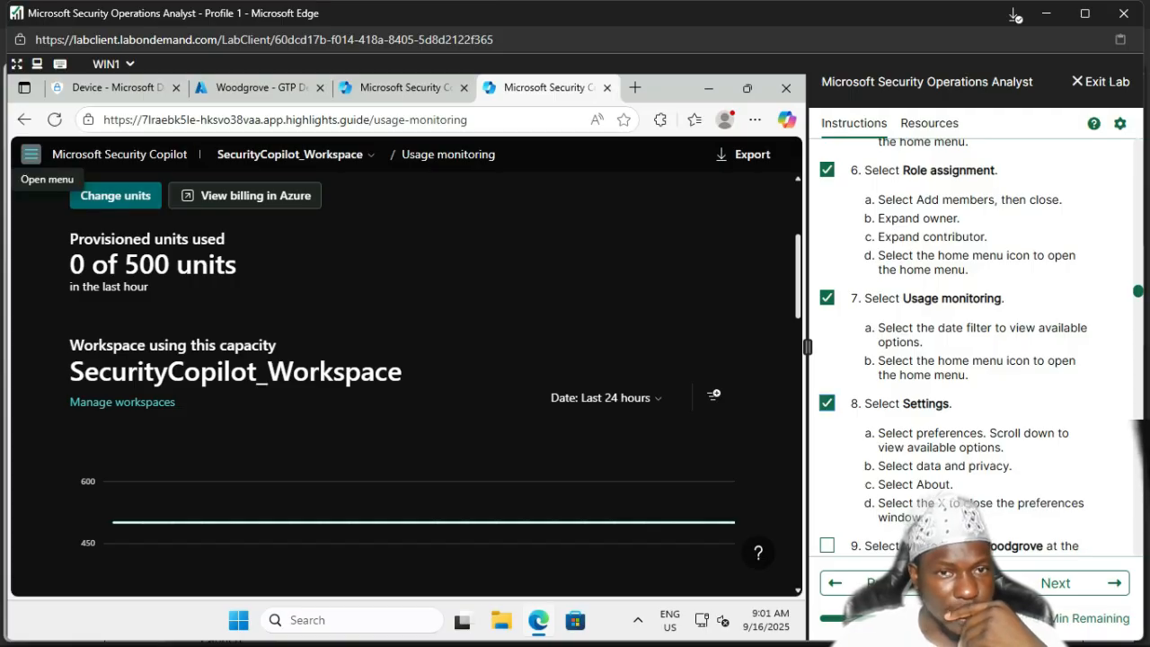
Step: Open Settings, dismiss the unavailable-feature alert, review Data and privacy (United States storage), then close it
click(31, 154)
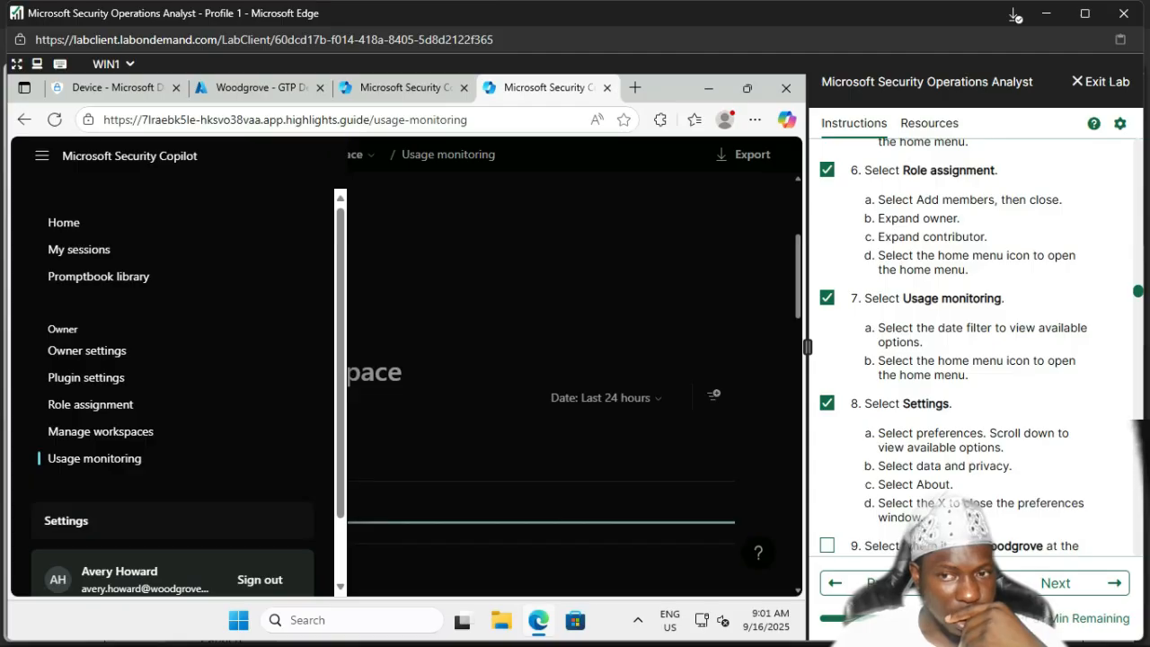
click(67, 521)
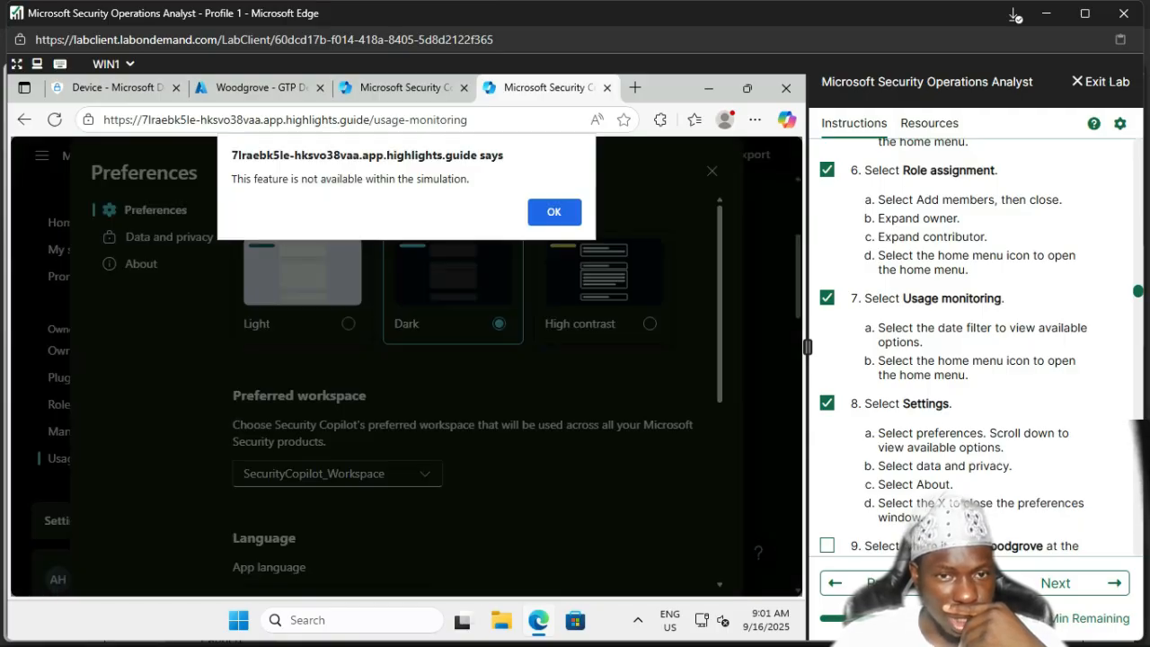
click(554, 212)
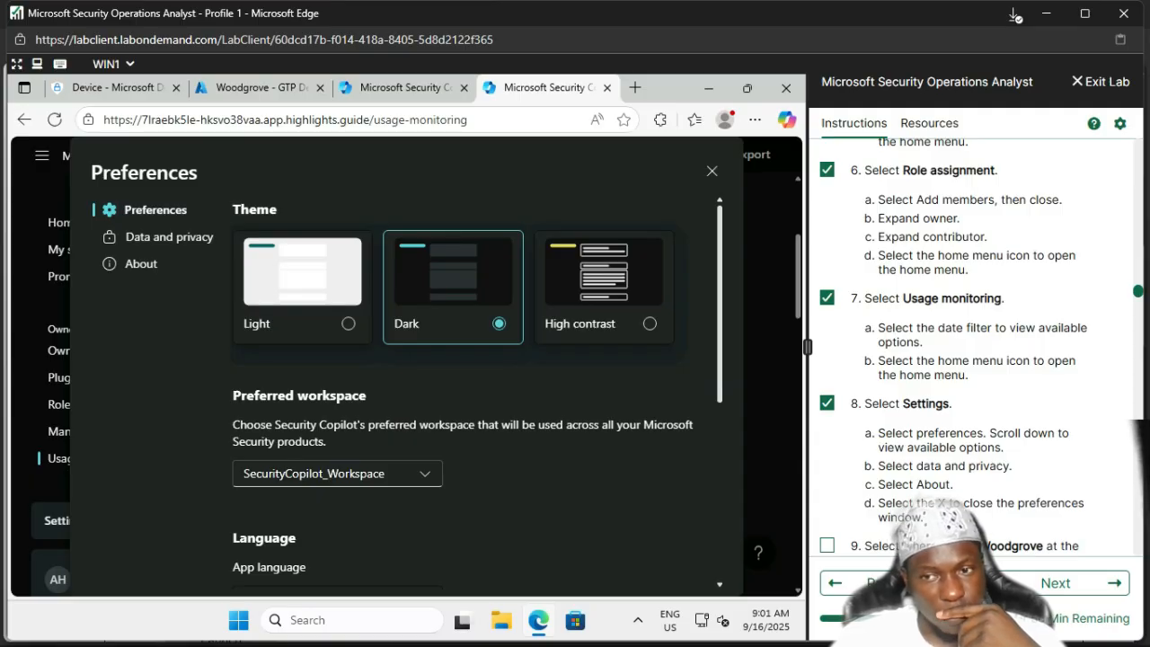
scroll(975, 350, down, 1)
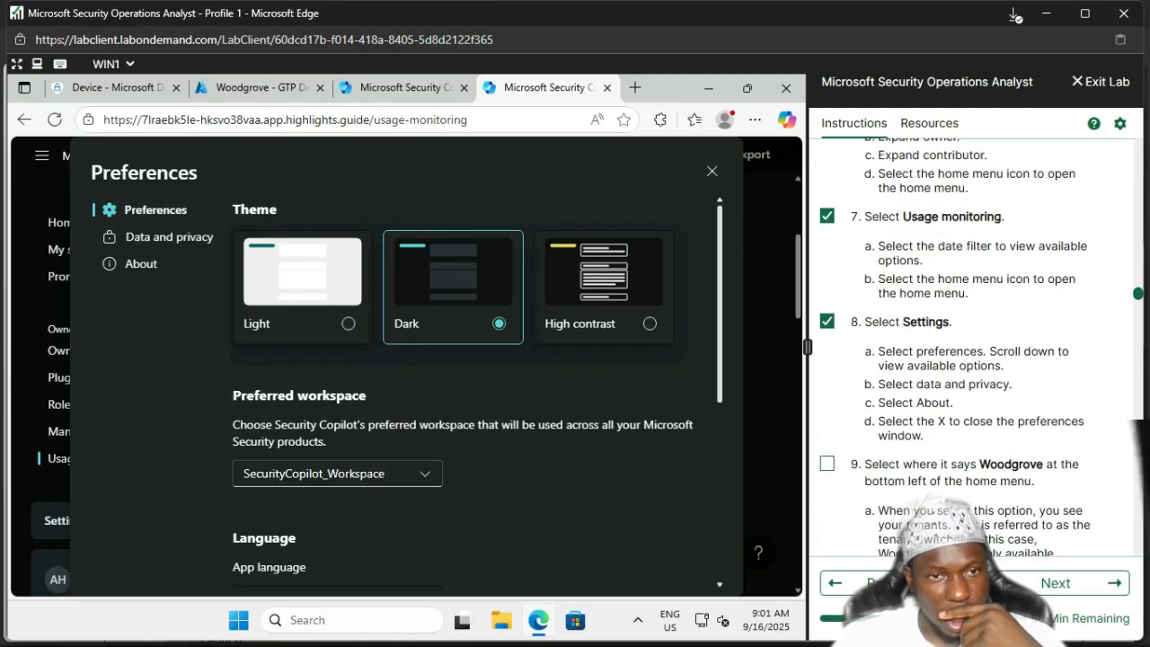
click(169, 238)
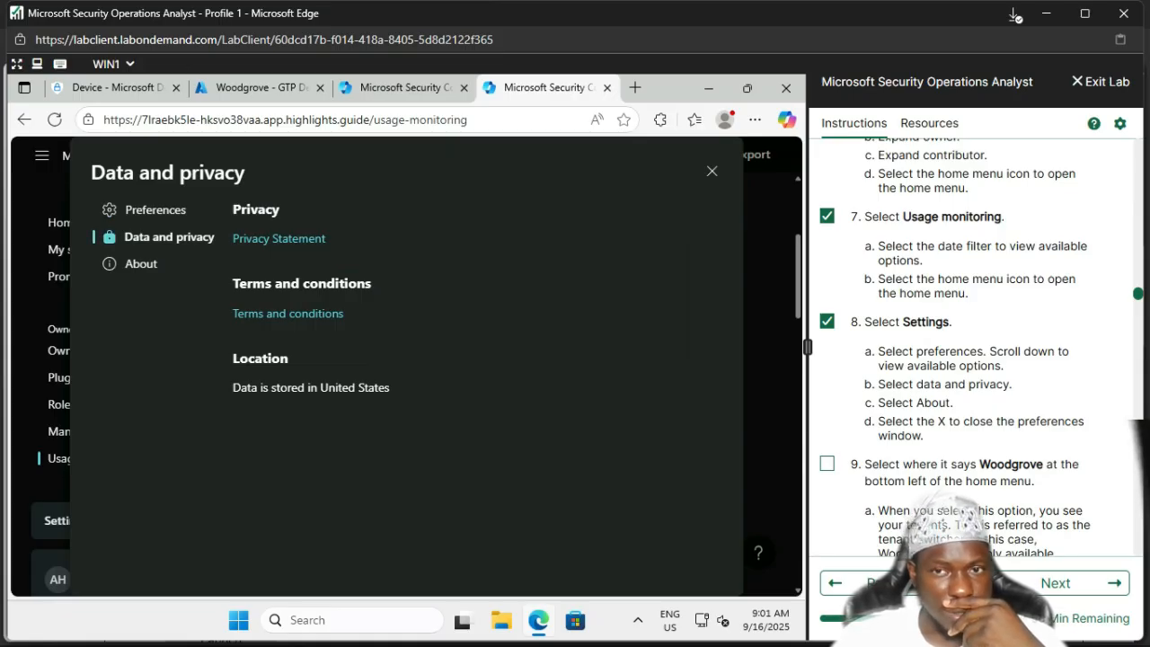
click(712, 171)
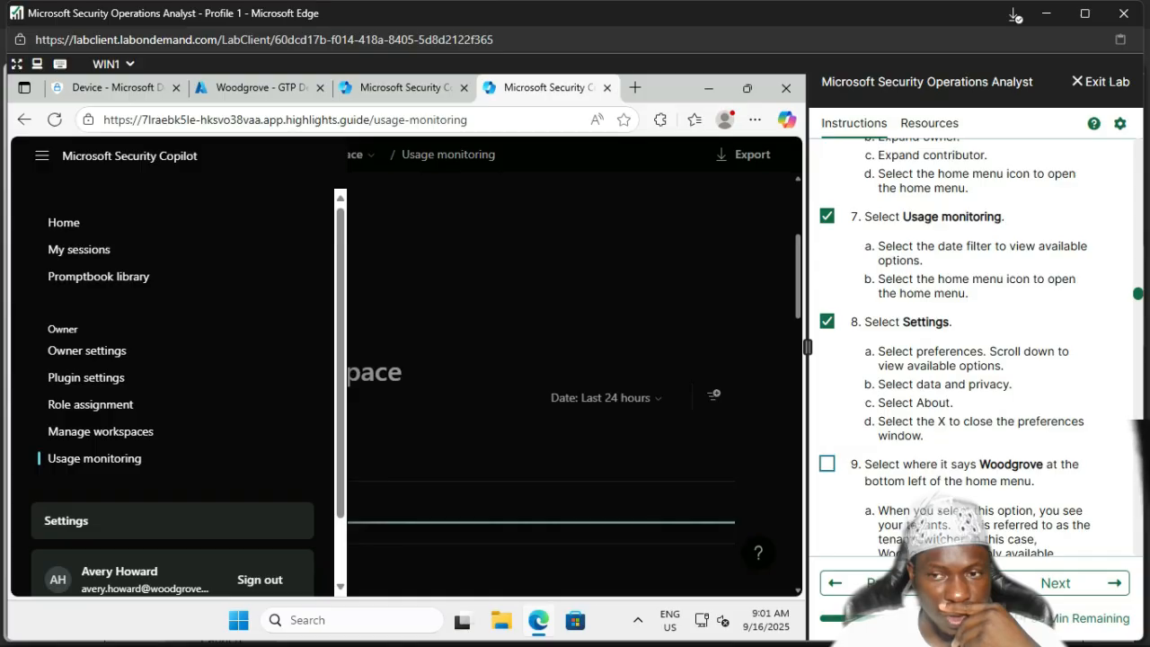
Step: Tick lab step 9 and confirm Woodgrove is the only tenant, keeping it selected
click(827, 464)
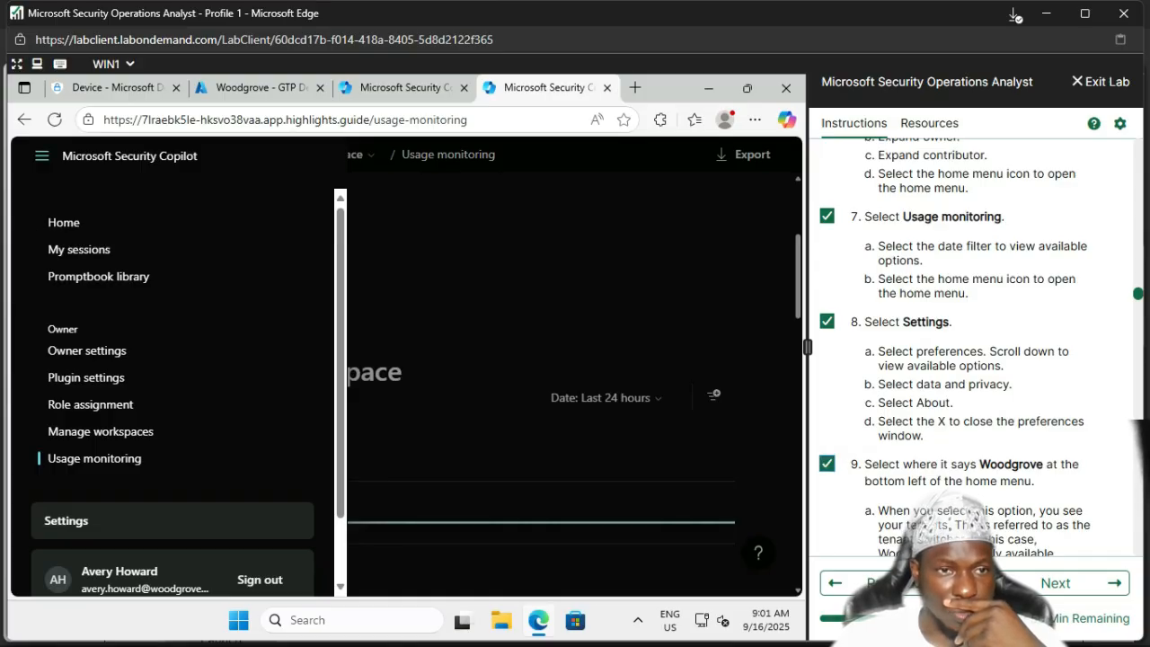
scroll(101, 432, down, 1)
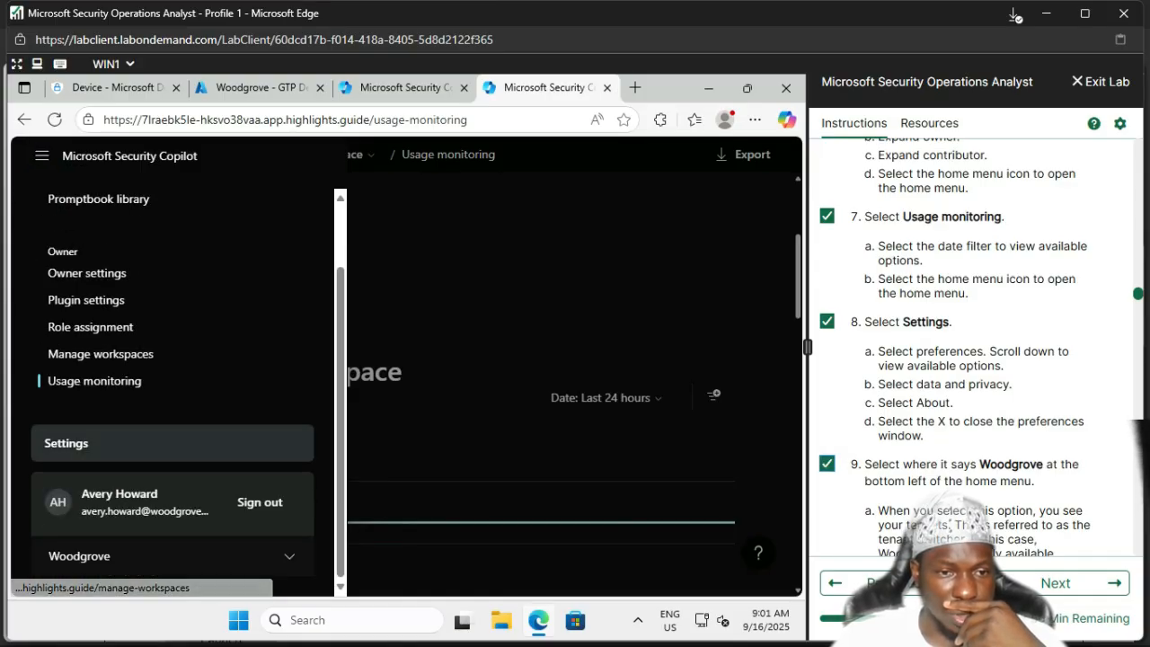
click(170, 555)
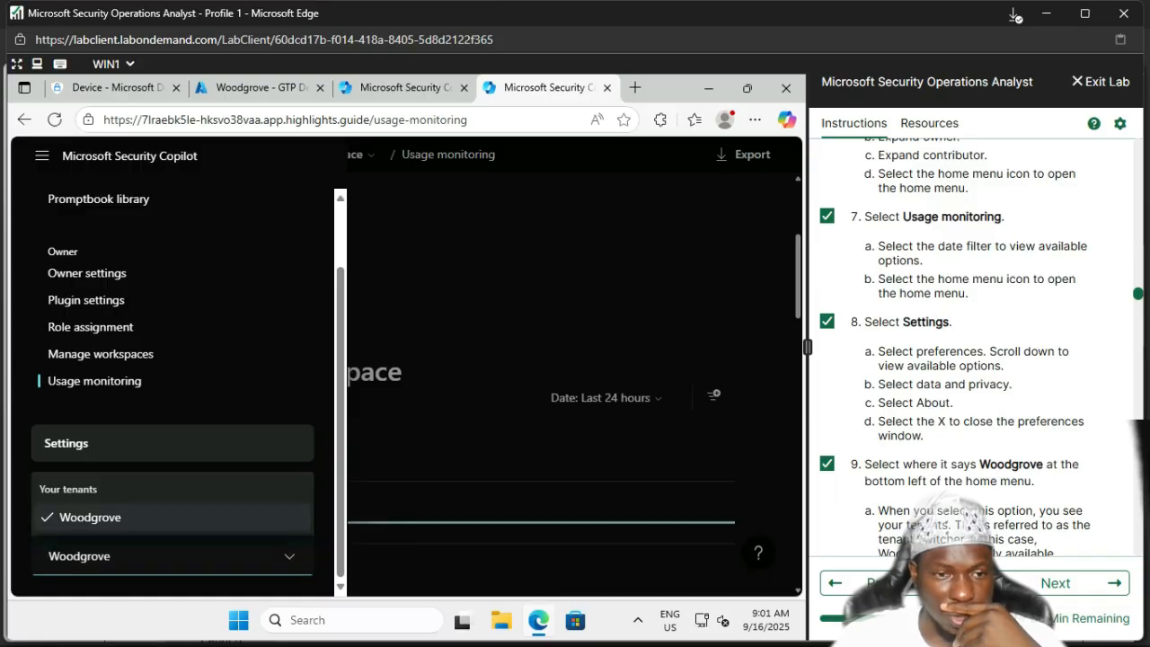
click(135, 518)
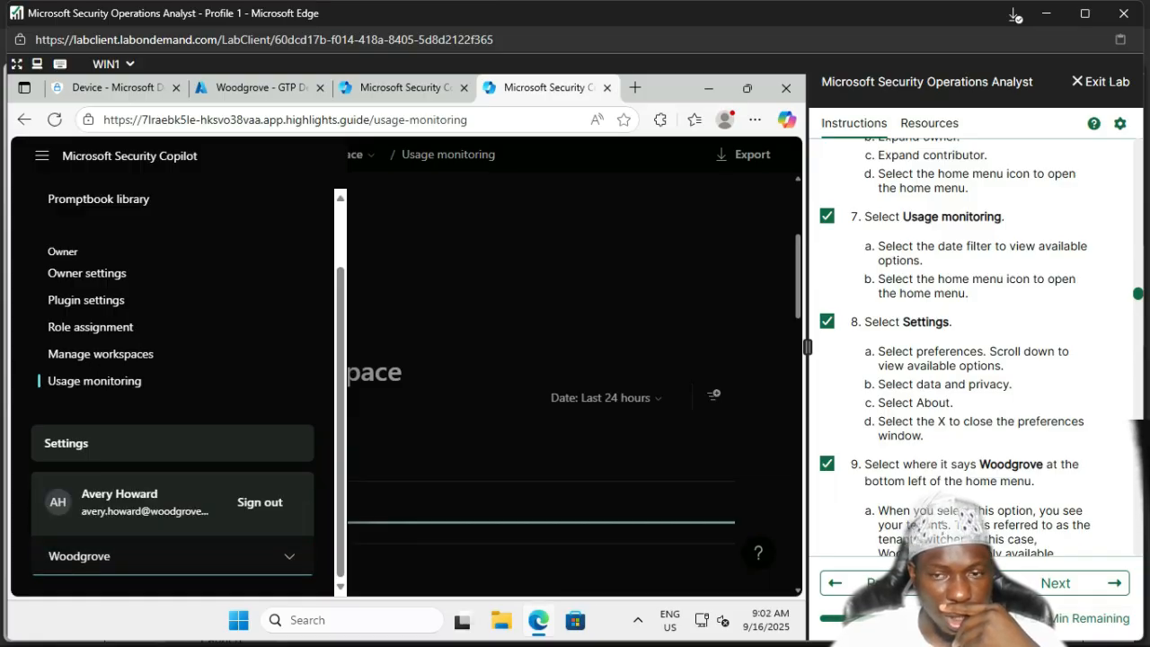
scroll(956, 341, down, 5)
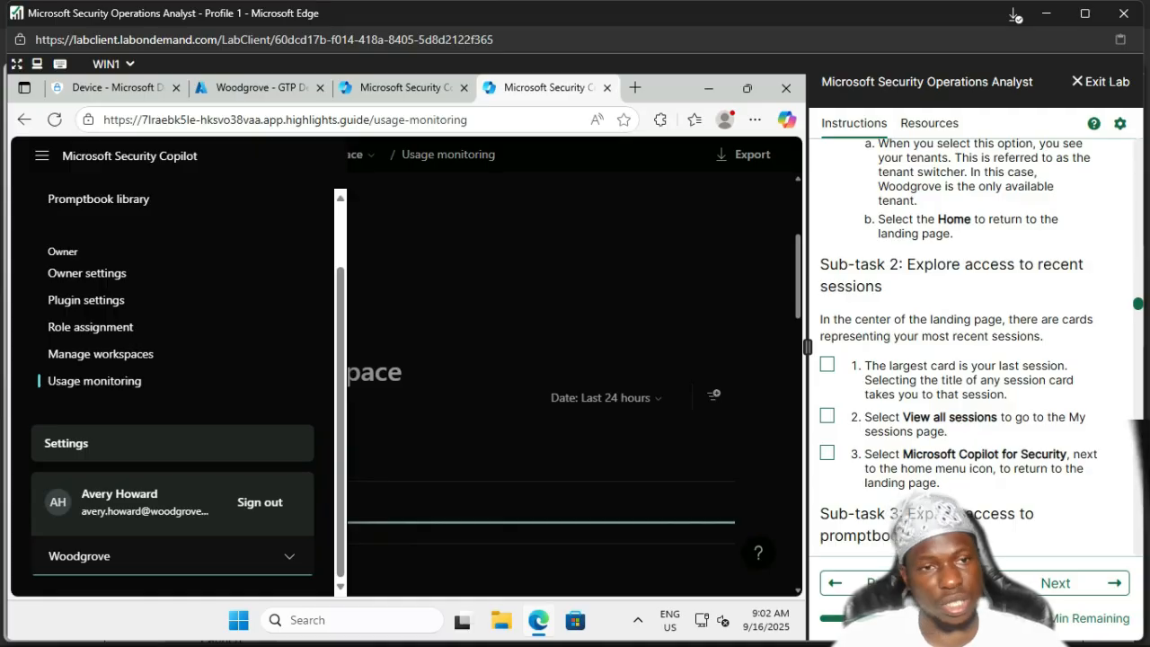
scroll(90, 327, up, 1)
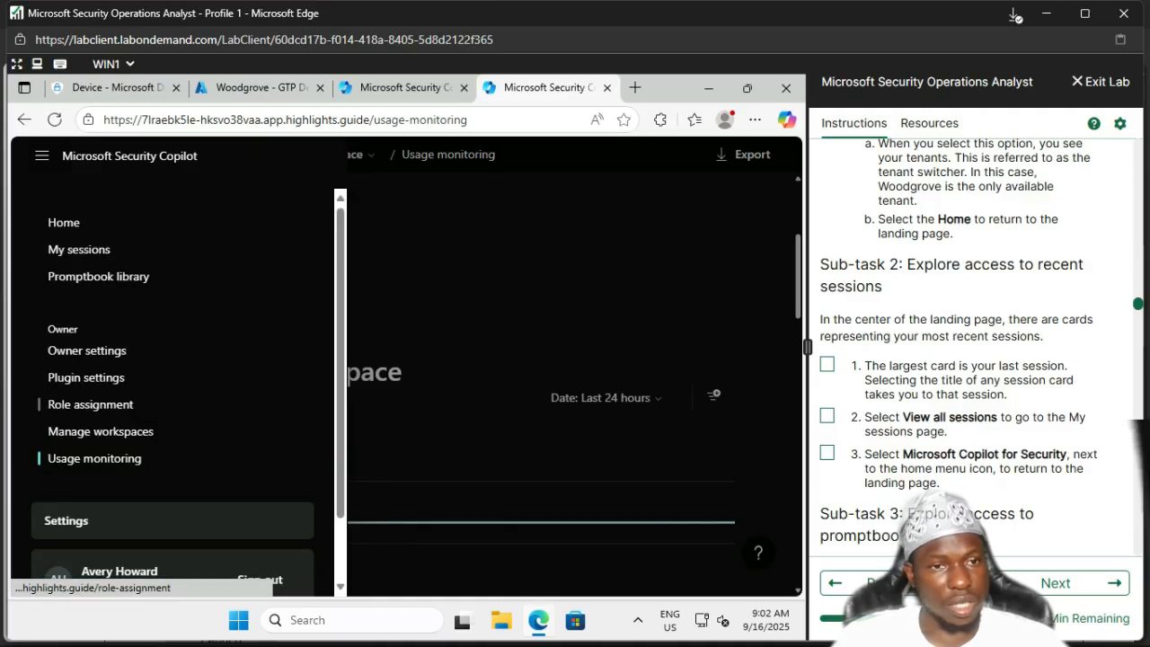
Step: Go back to Home, browse the Prompts to try cards, and bring up the main navigation
click(64, 222)
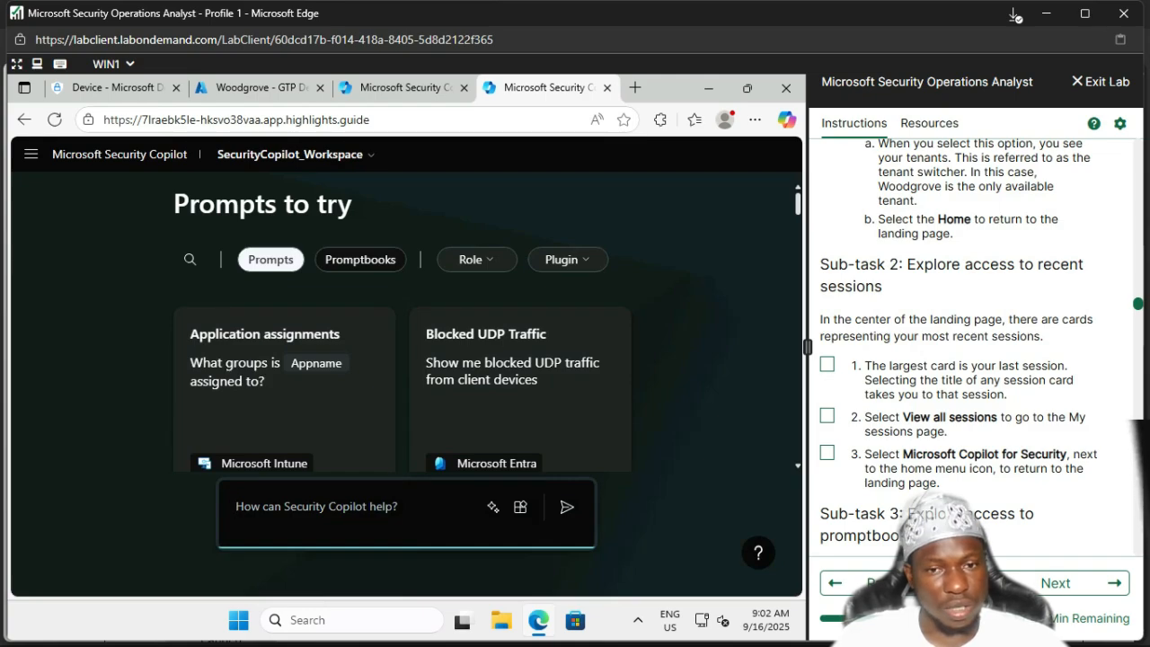
scroll(405, 324, down, 2)
scroll(404, 324, up, 2)
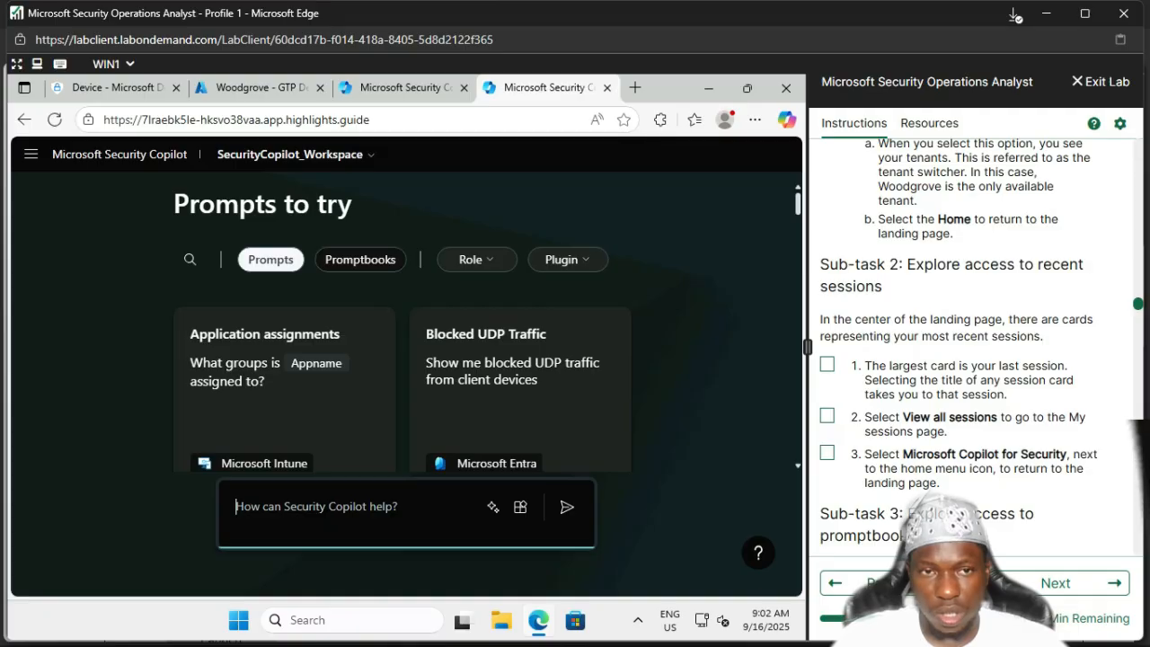
click(30, 155)
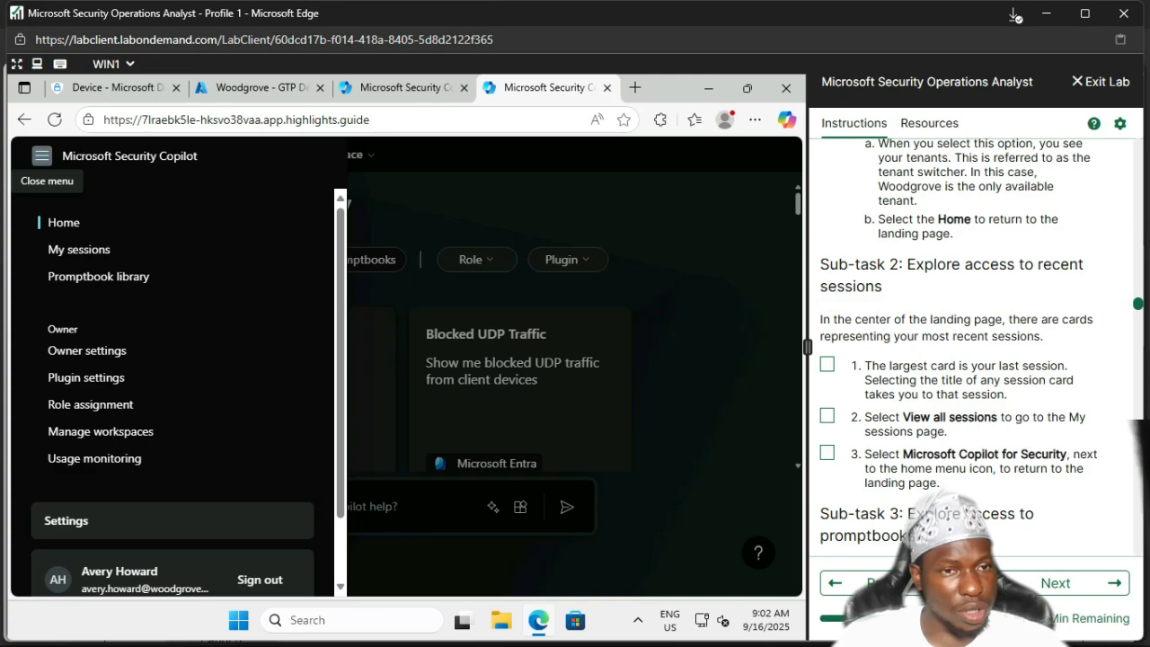
Step: Filter My sessions to Recent, leaving only the 'what are the last three failed logins?' session
click(78, 249)
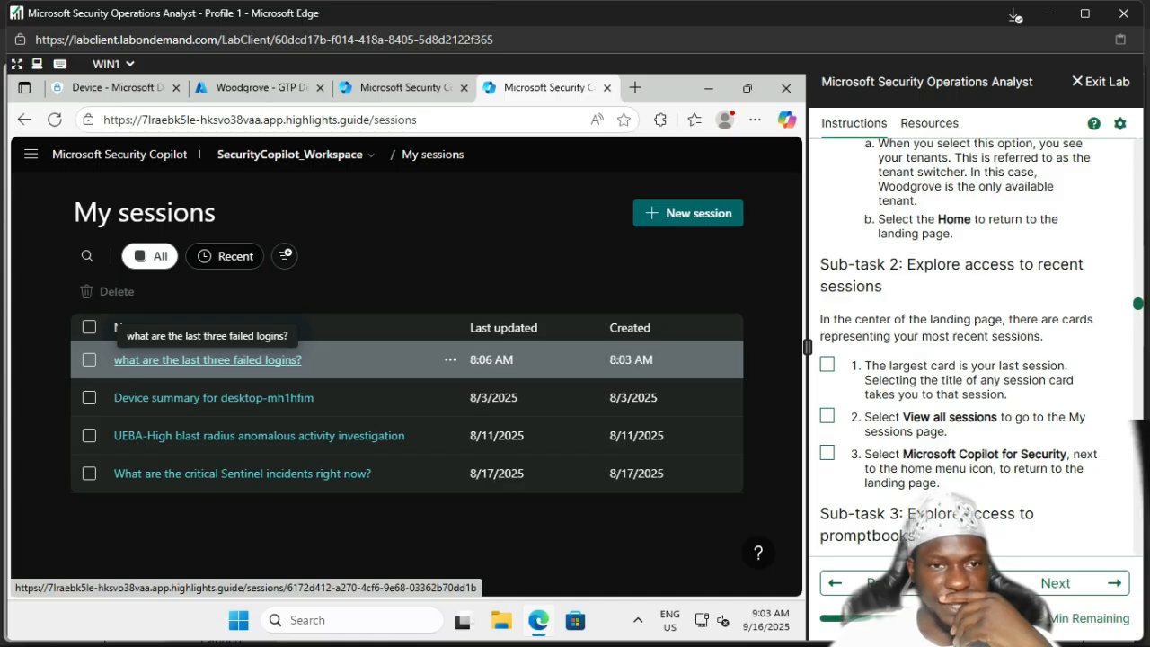
click(225, 256)
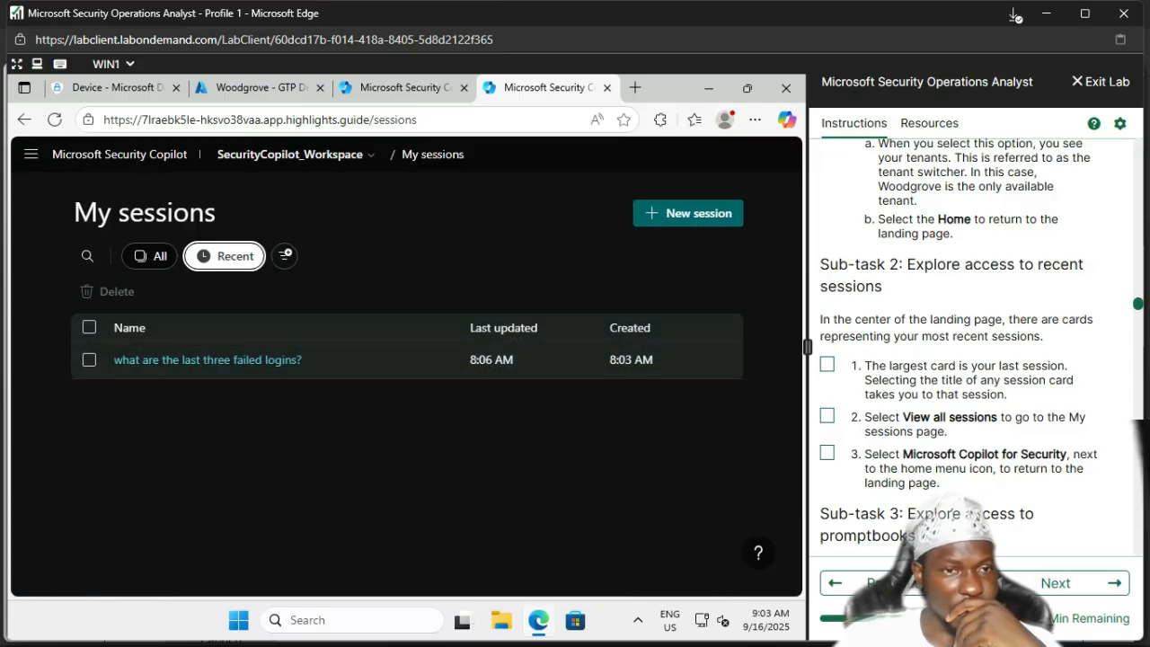
click(31, 154)
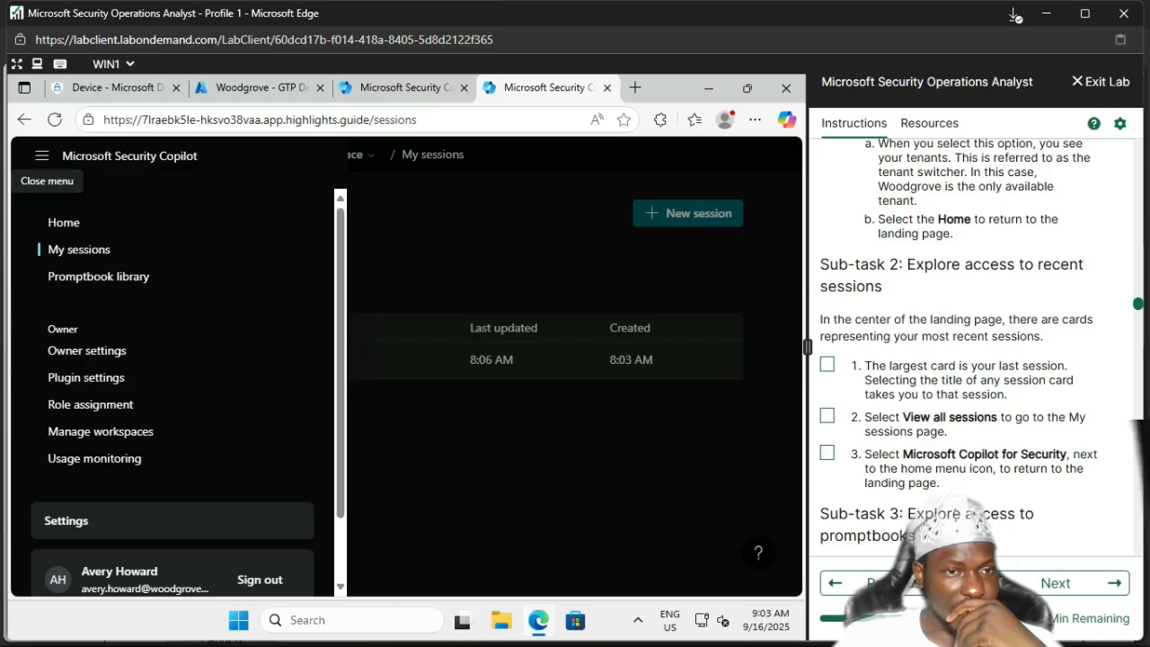
Step: Return Home, browse the prompt cards, and tick Sub-task 2 lab steps 1–3
click(63, 222)
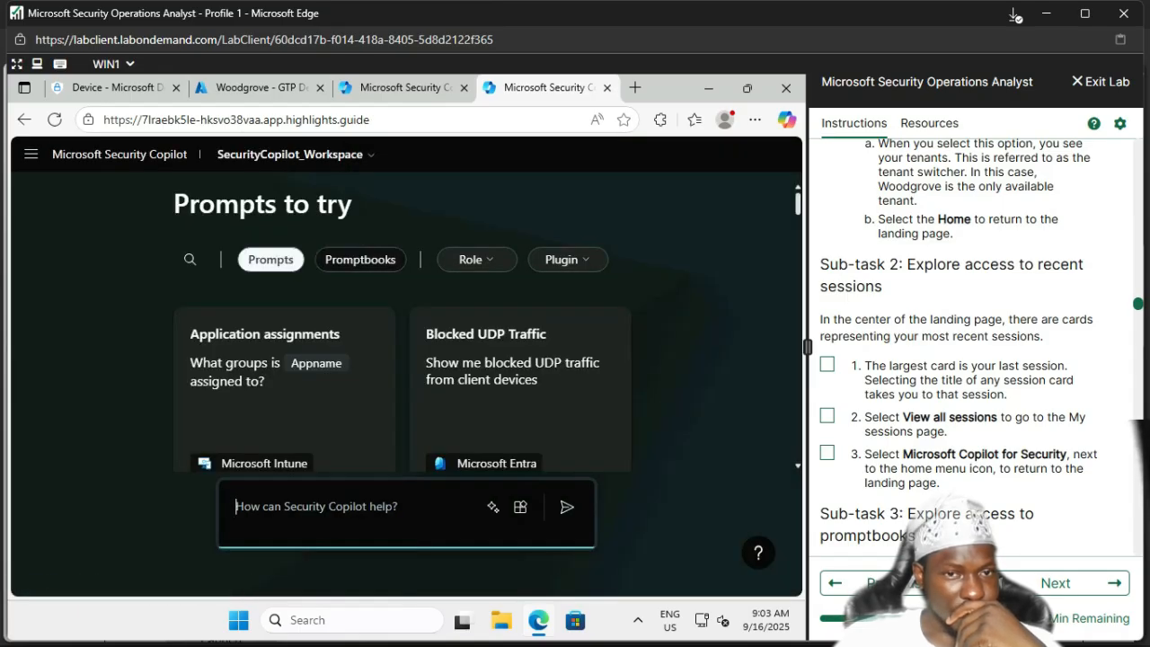
scroll(284, 395, down, 5)
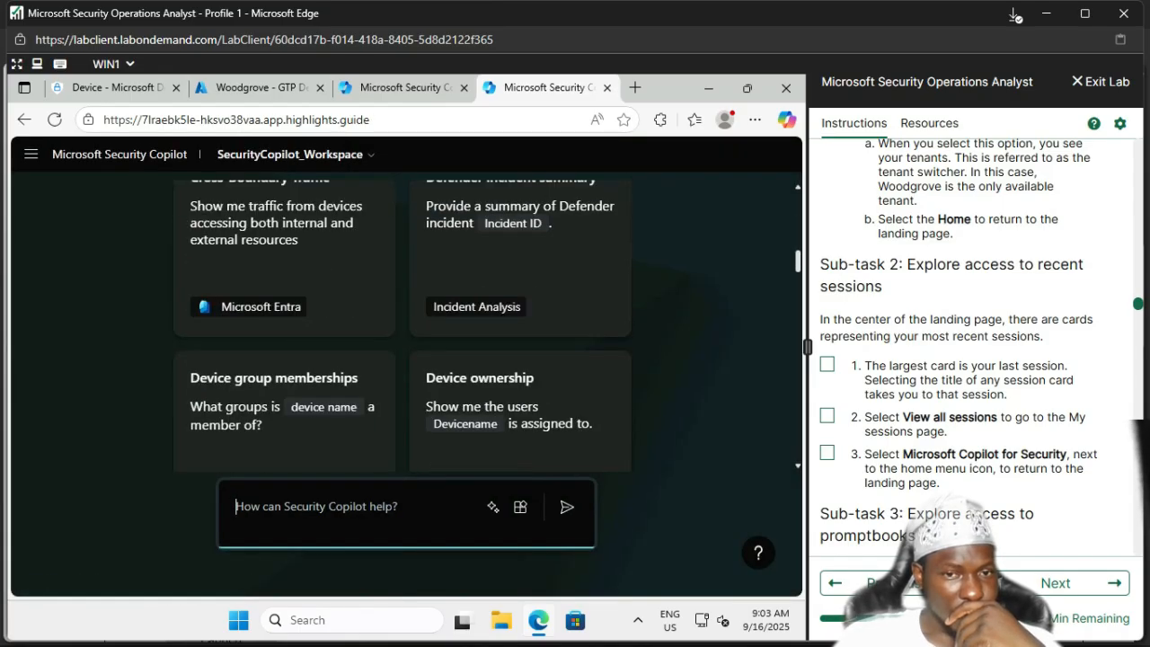
scroll(284, 405, down, 5)
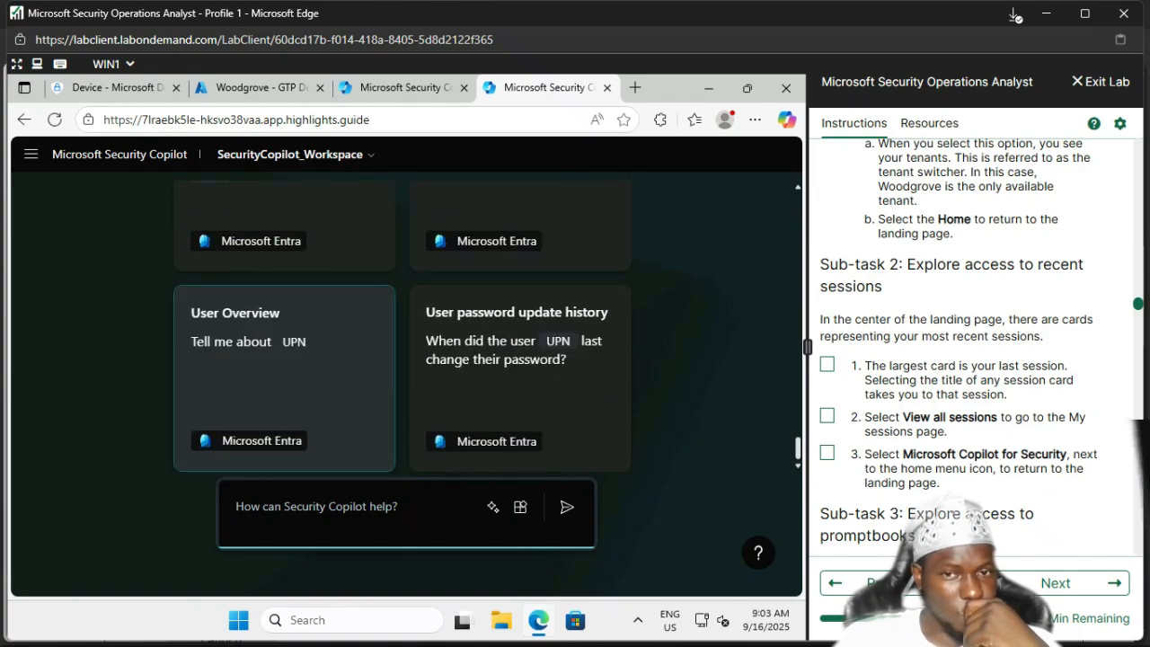
scroll(284, 395, up, 10)
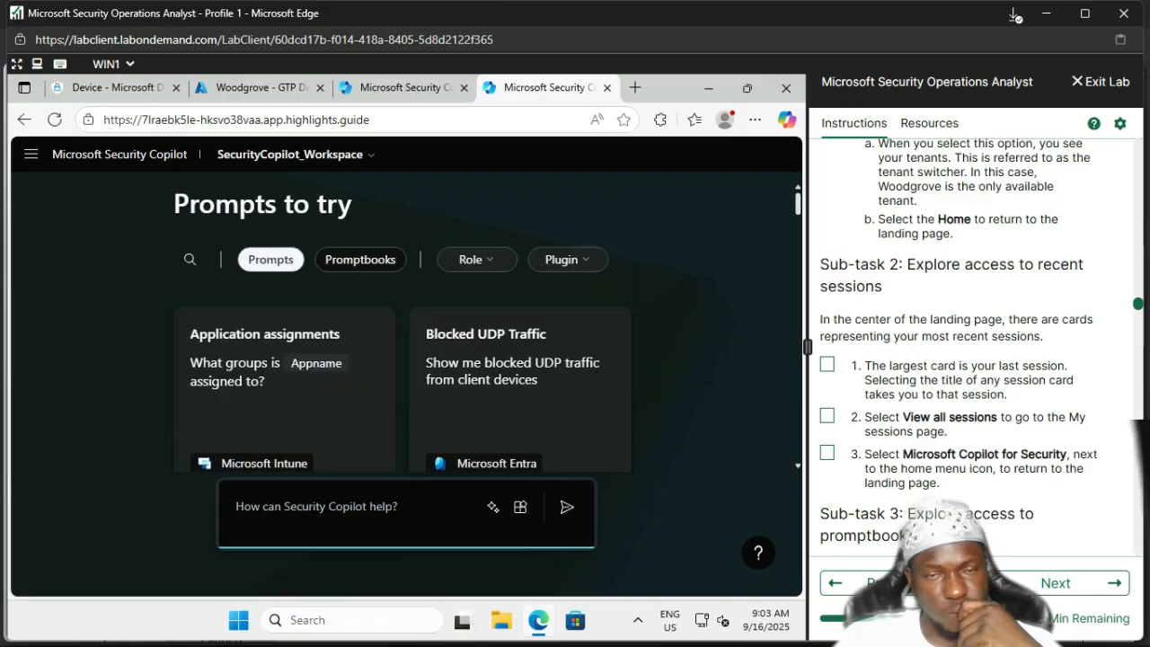
click(828, 364)
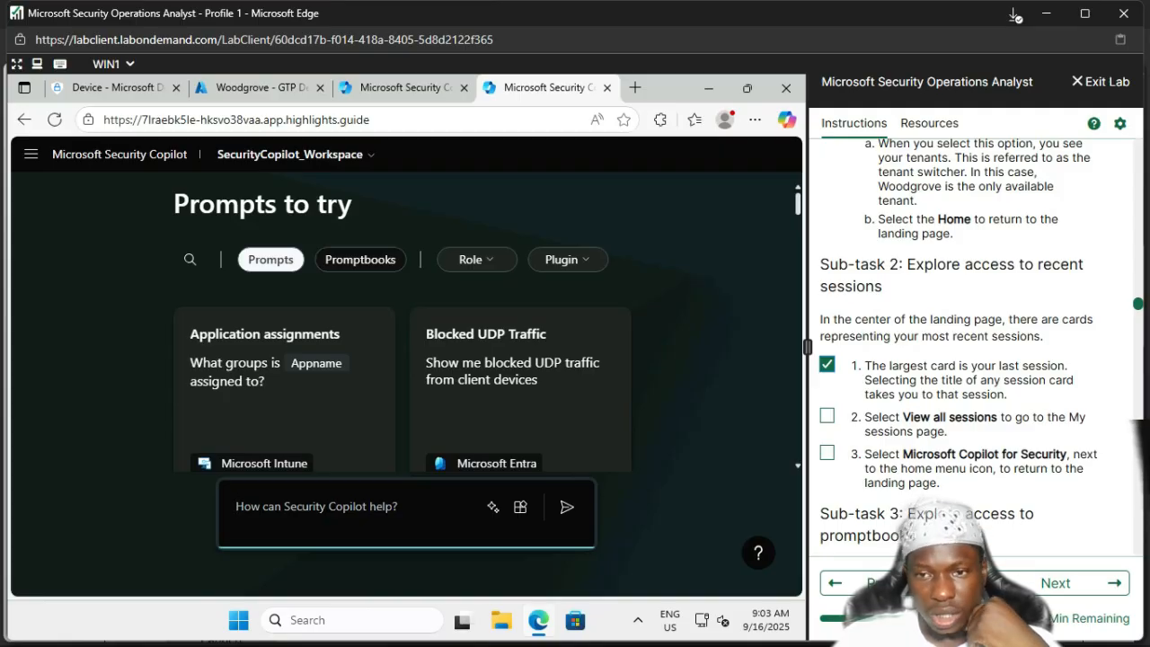
scroll(981, 347, down, 1)
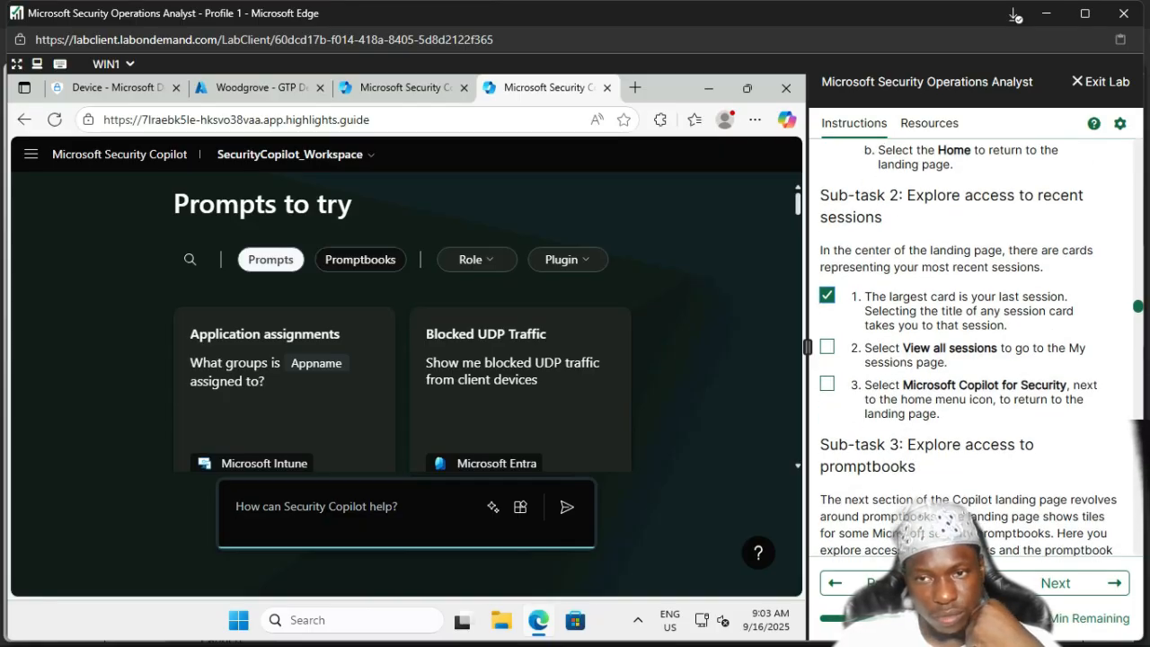
click(828, 347)
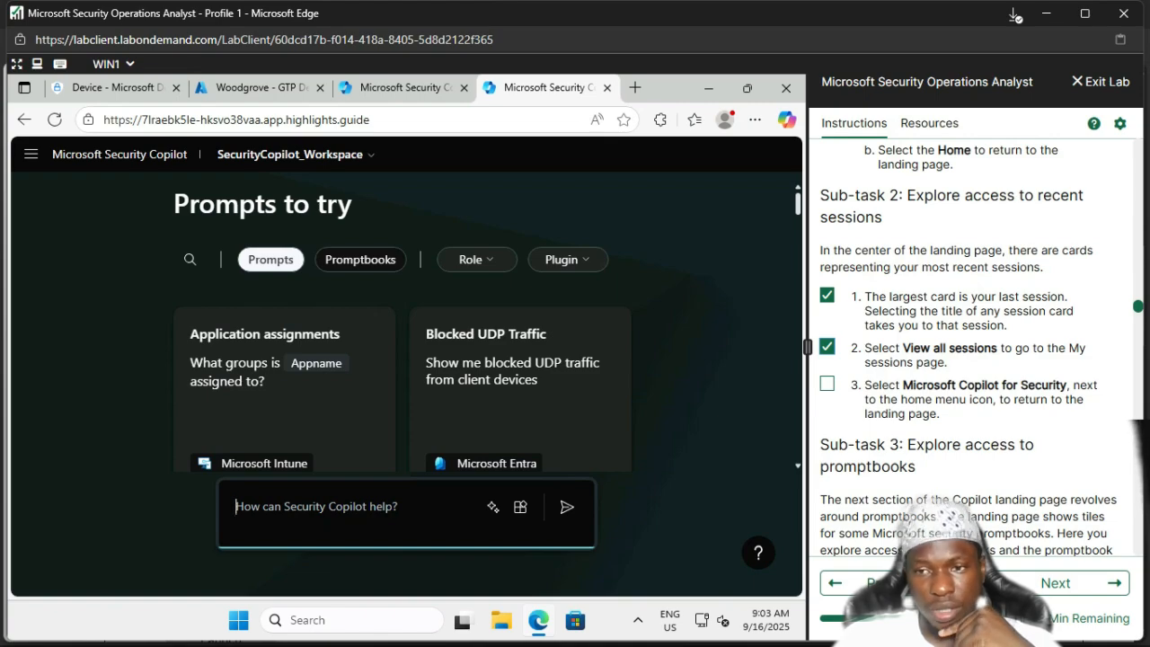
scroll(982, 350, down, 1)
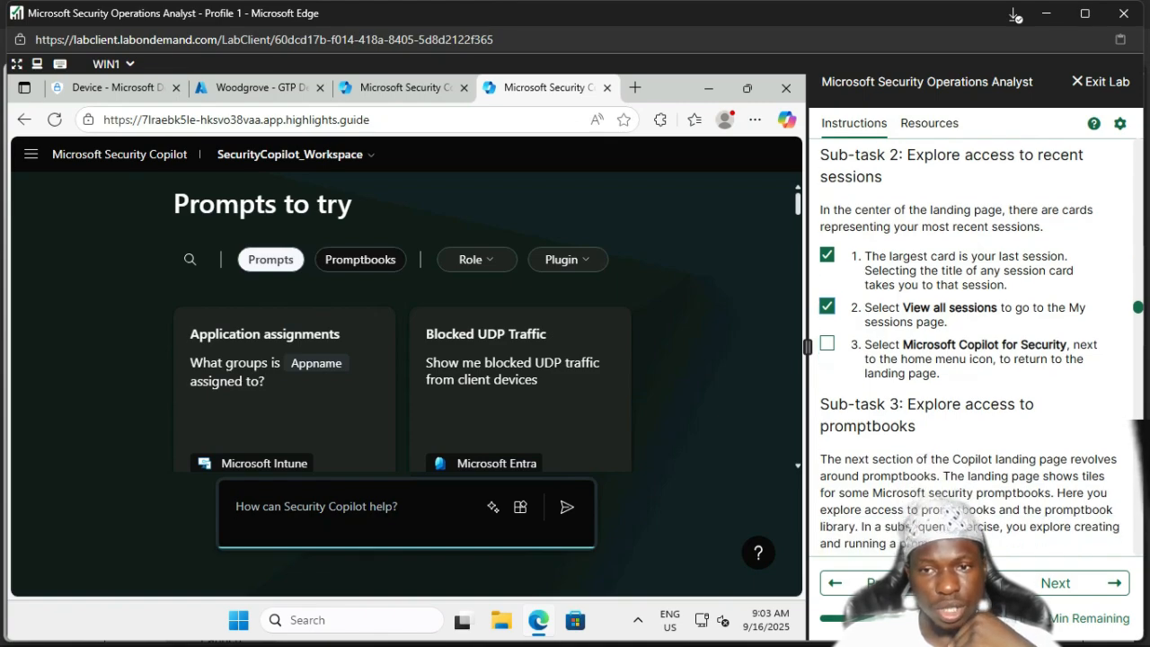
click(826, 344)
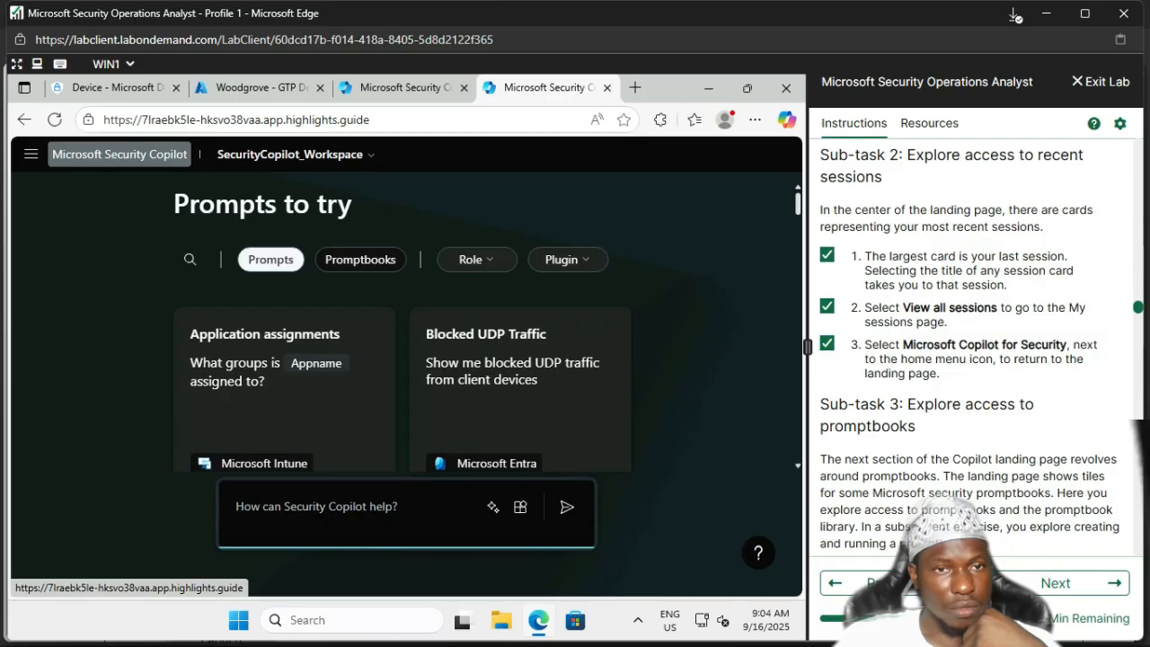
click(120, 154)
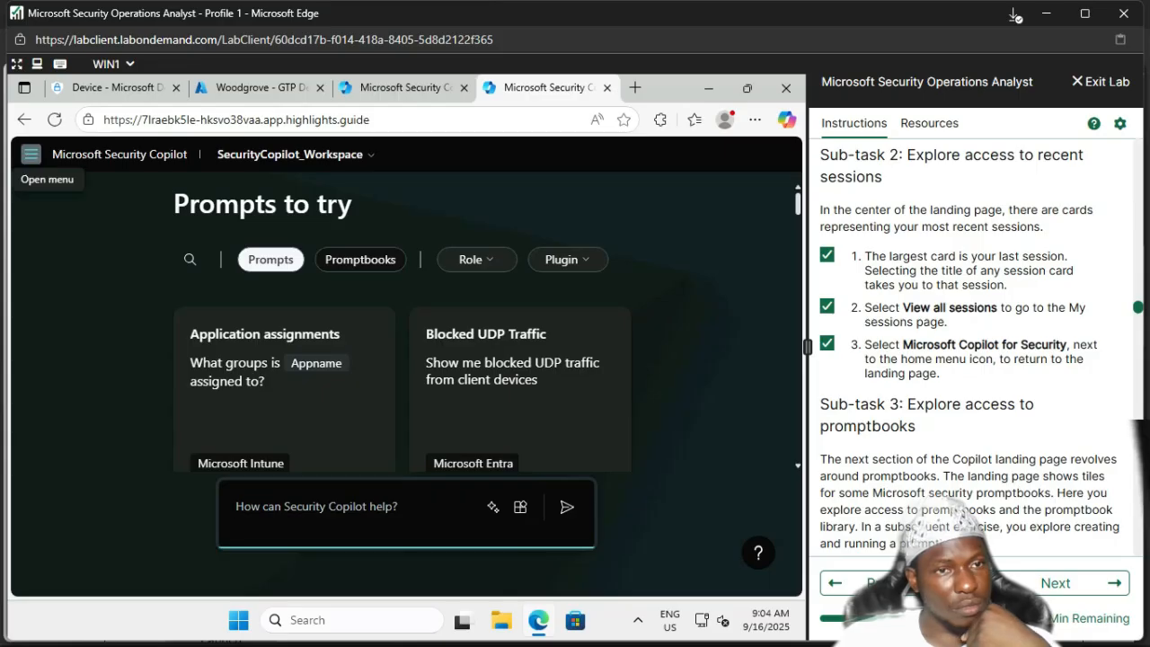
click(31, 154)
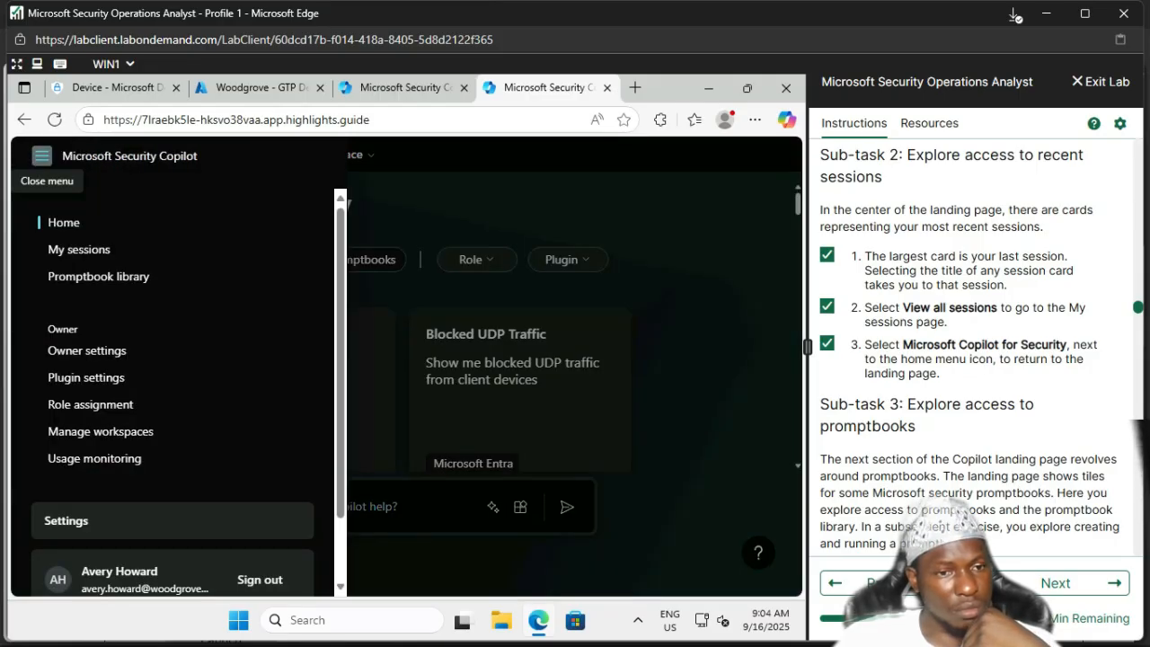
click(42, 156)
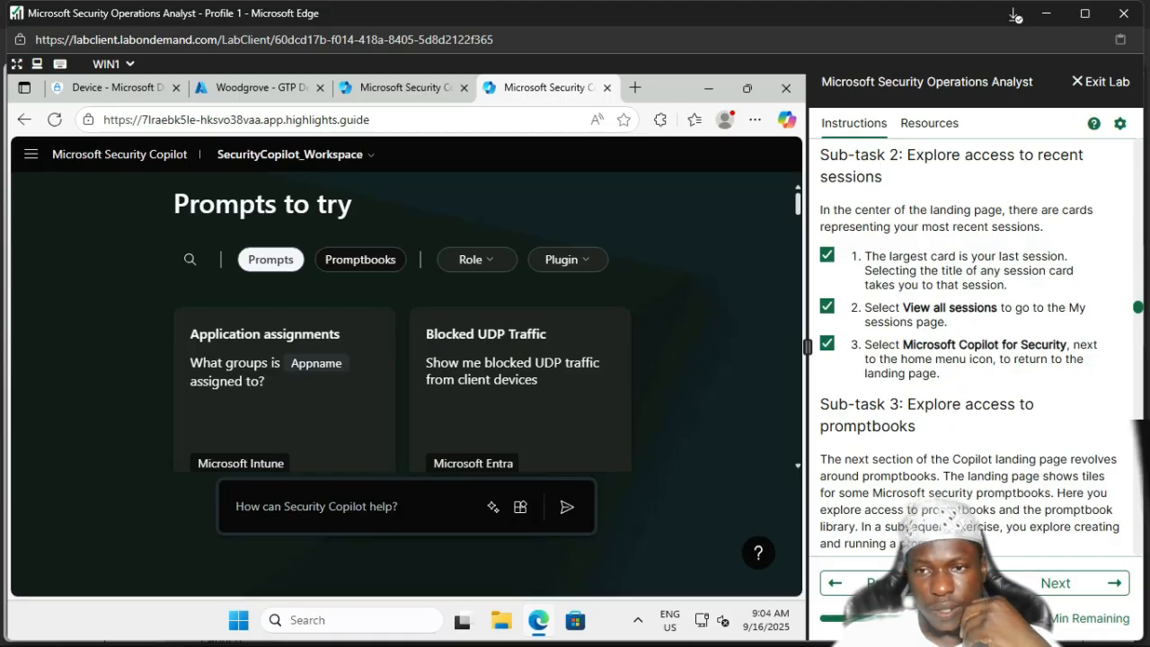
scroll(970, 342, down, 4)
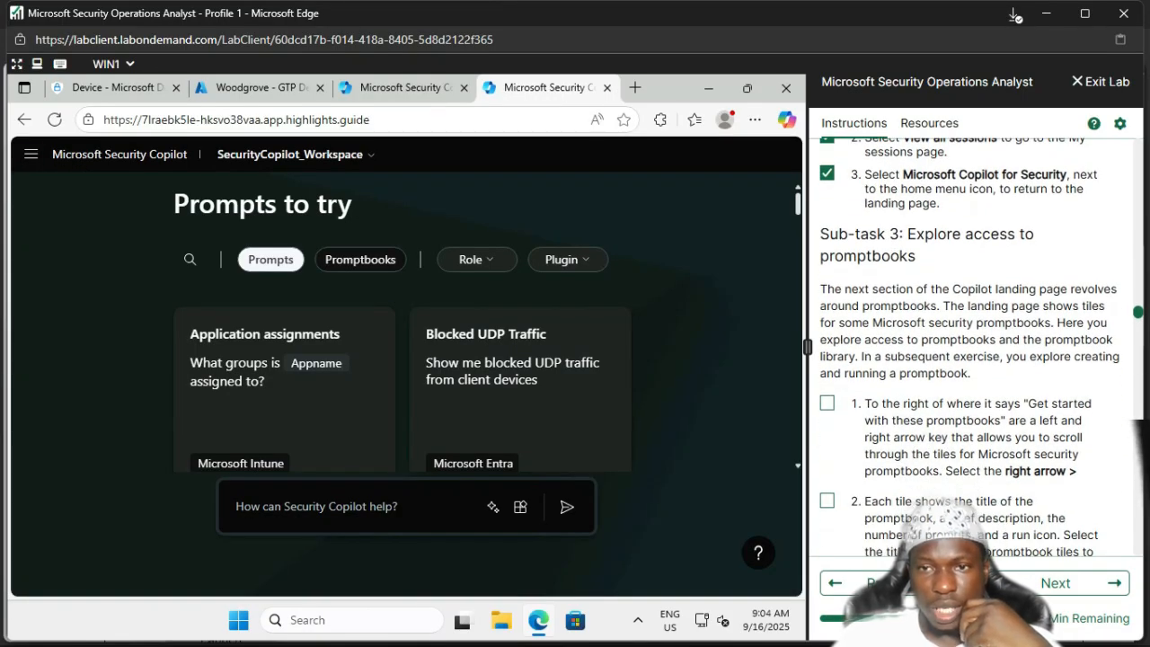
scroll(970, 341, down, 2)
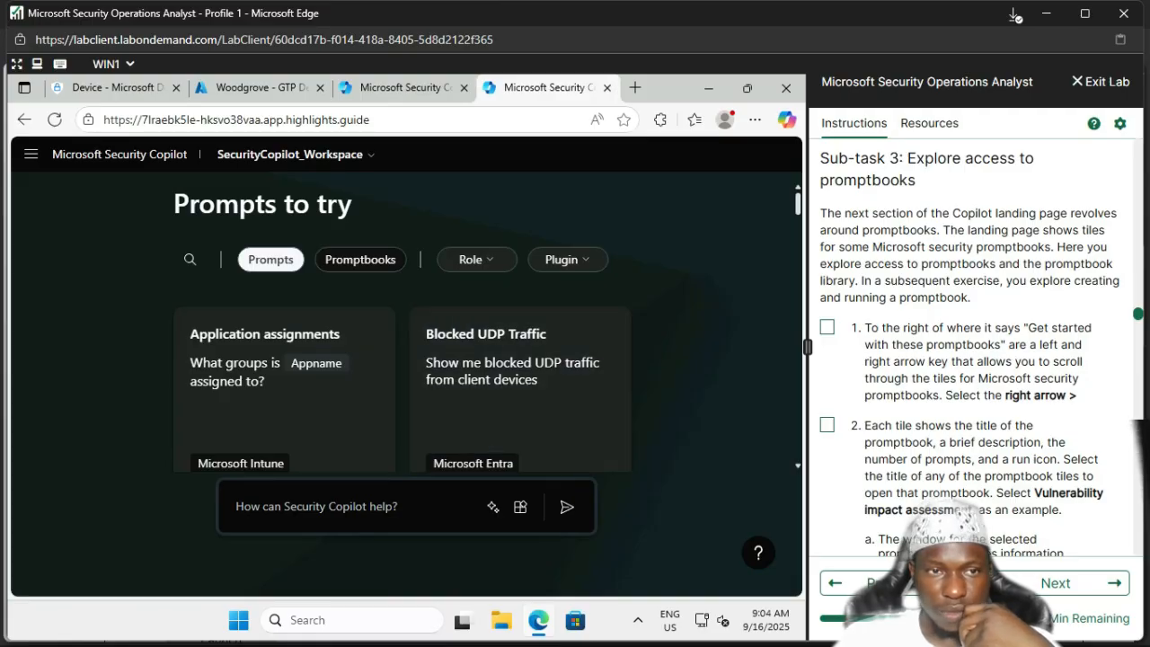
click(31, 155)
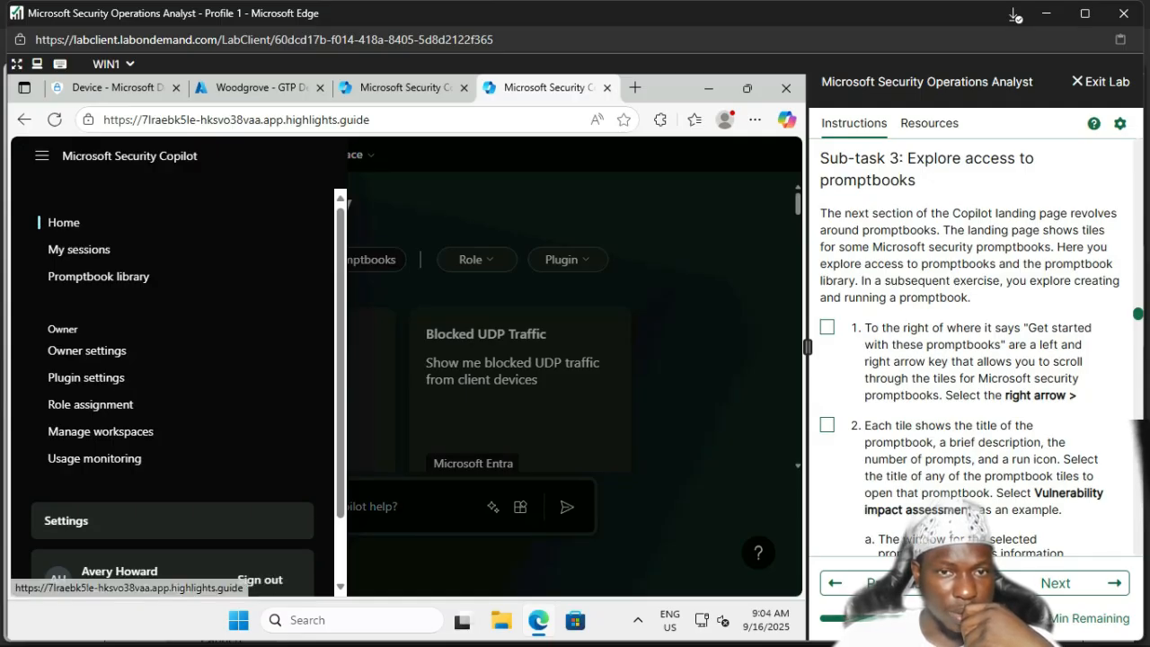
click(64, 223)
Step: Switch to Promptbooks, tick step 1, and start Analyze Threat Actor Profile, reviewing its five prompts
click(370, 259)
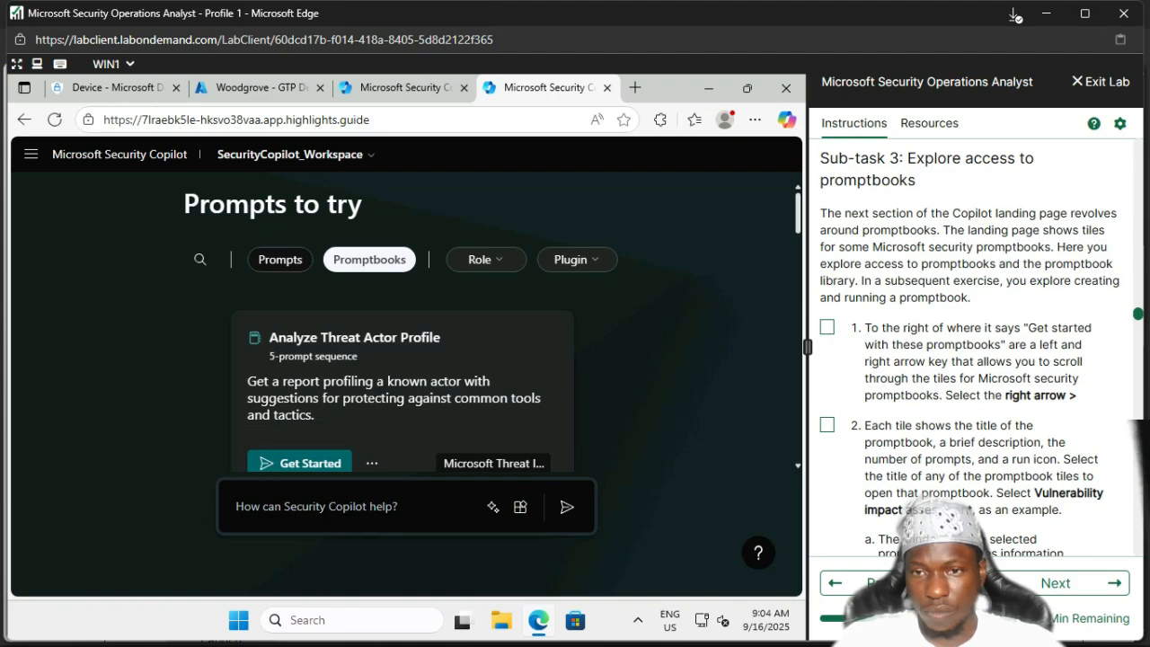
click(827, 327)
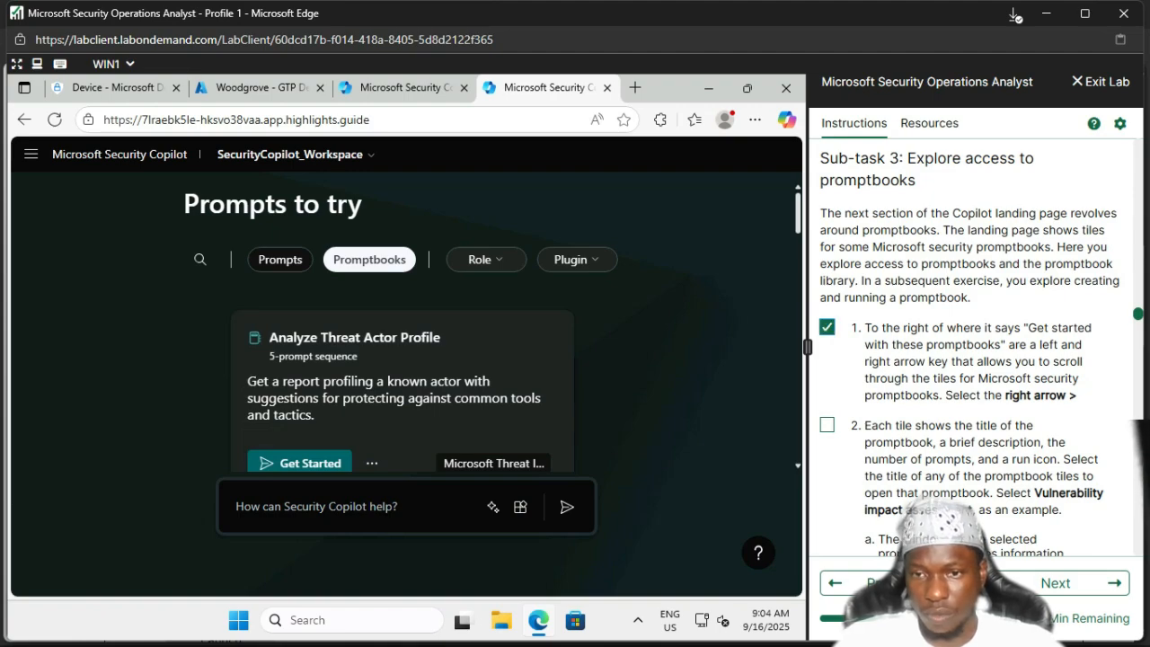
click(302, 462)
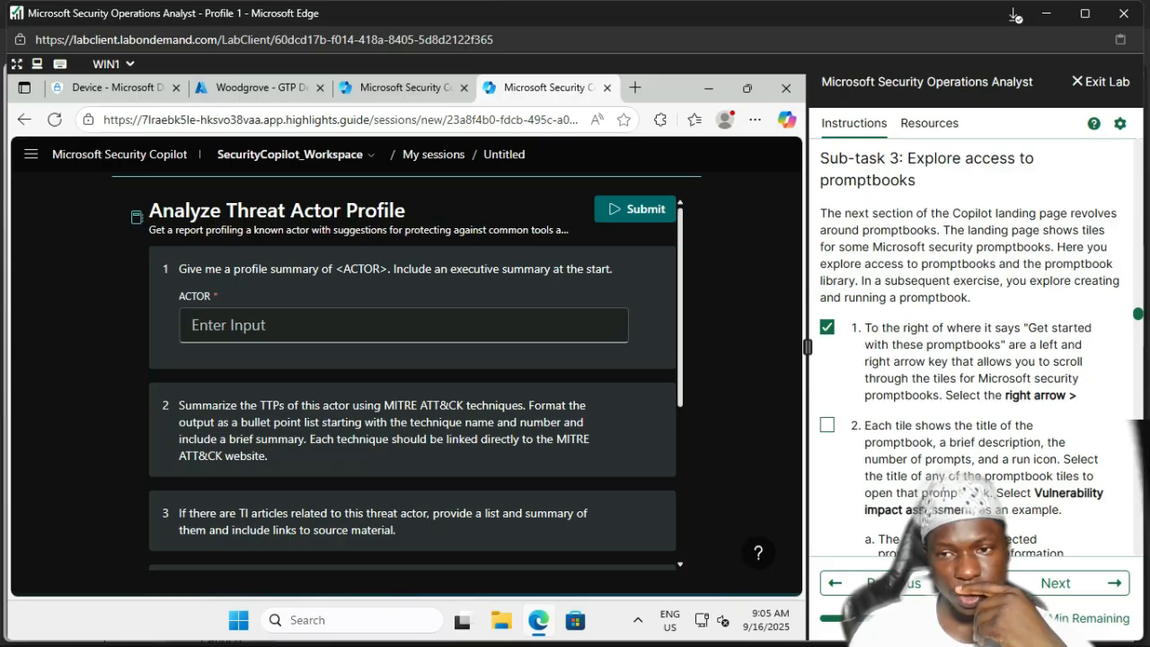
scroll(970, 324, down, 1)
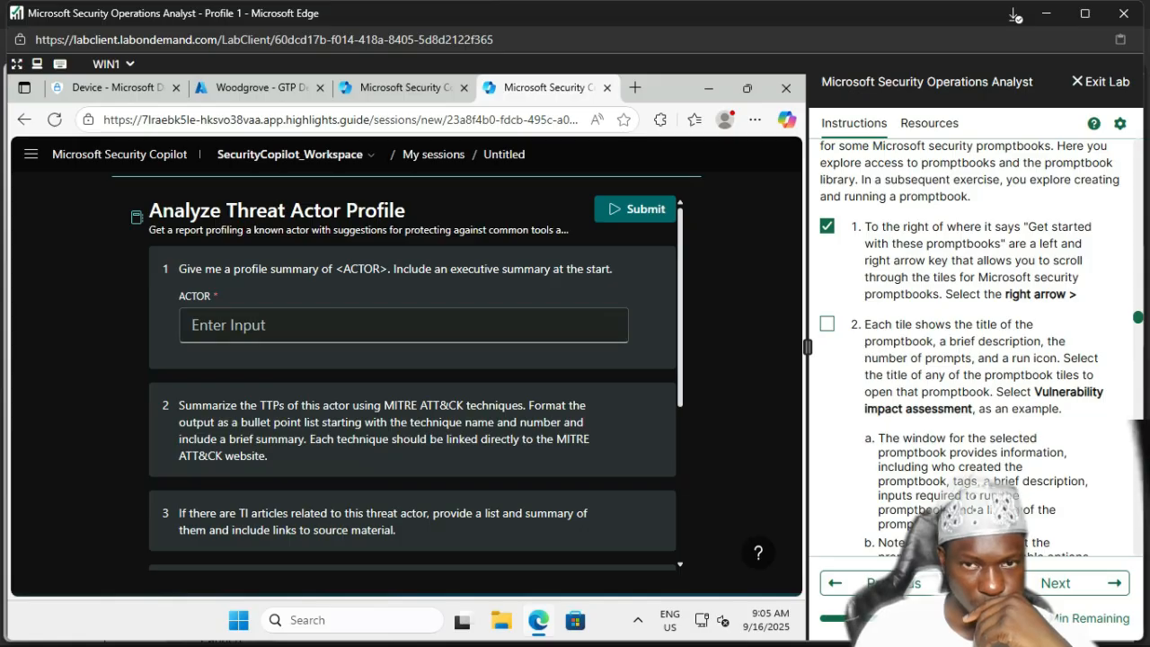
scroll(412, 378, down, 3)
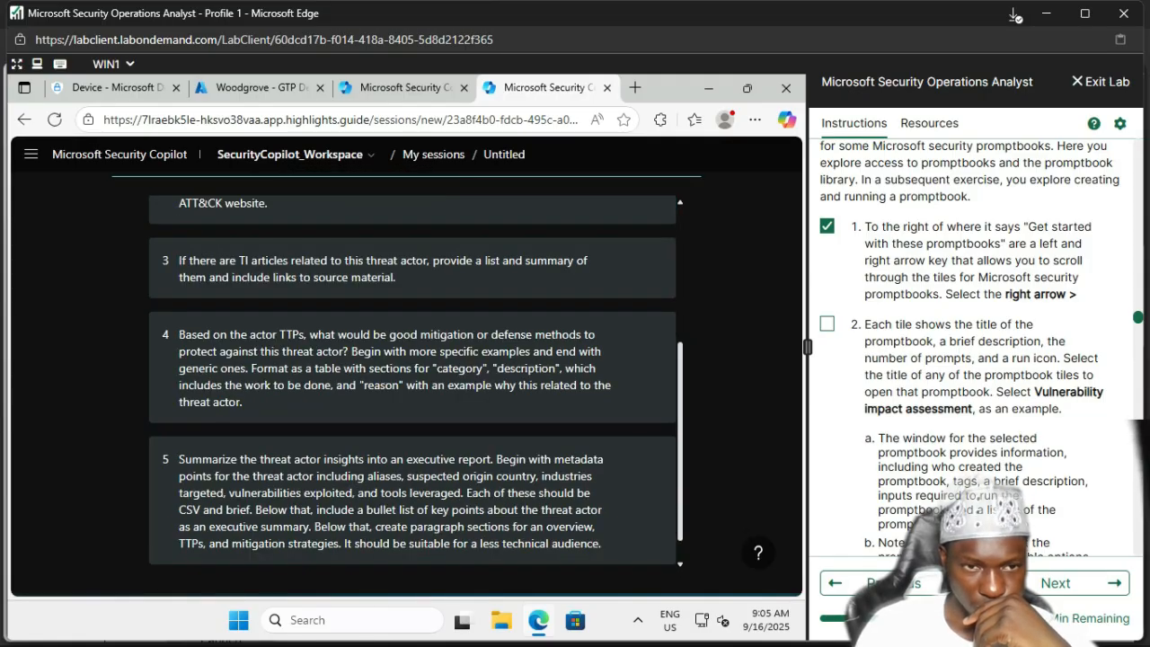
scroll(412, 377, down, 1)
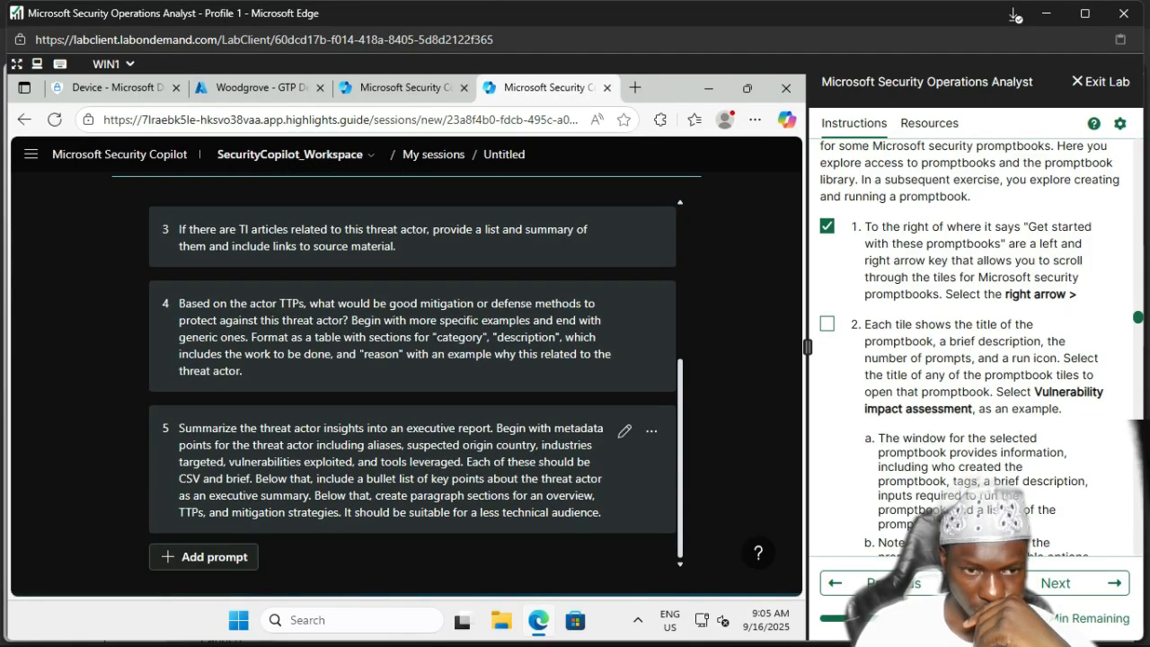
scroll(413, 378, up, 4)
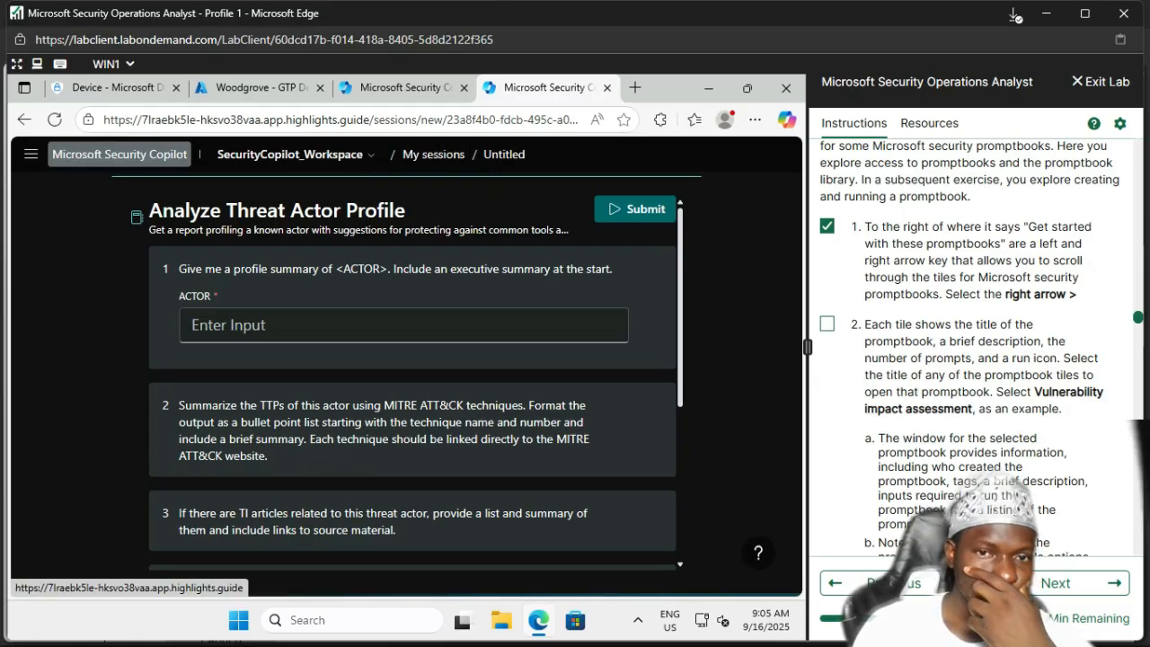
Step: From the Copilot landing page's Promptbooks suggestions, open the Vulnerability impact assessment promptbook details
click(120, 154)
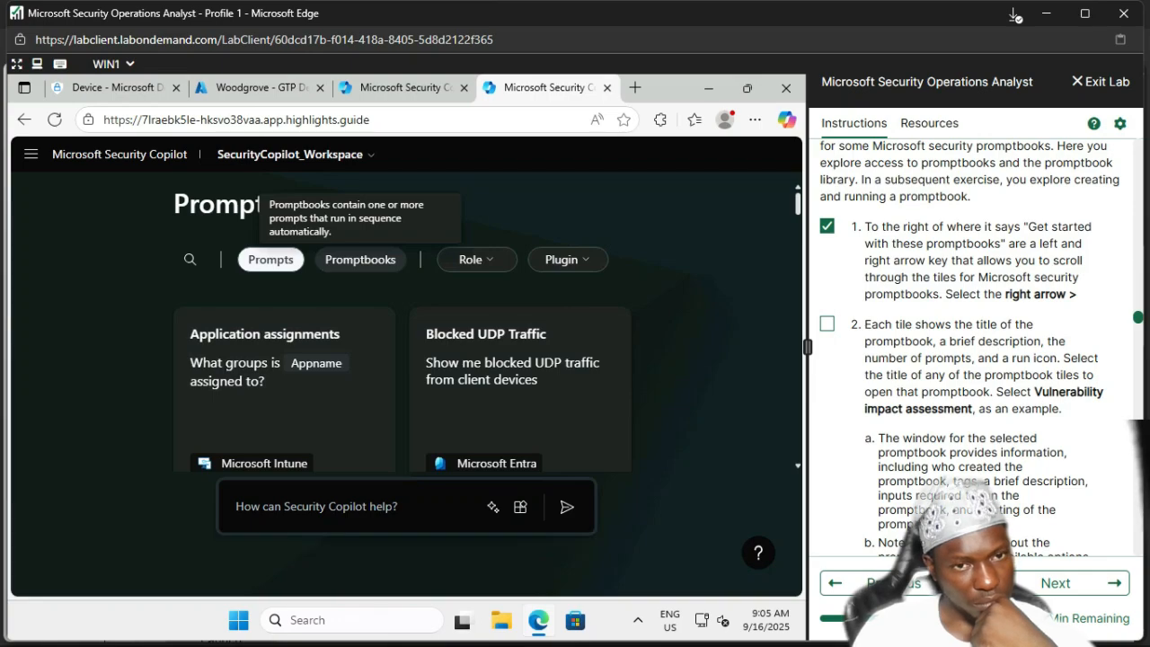
click(361, 259)
scroll(404, 359, down, 2)
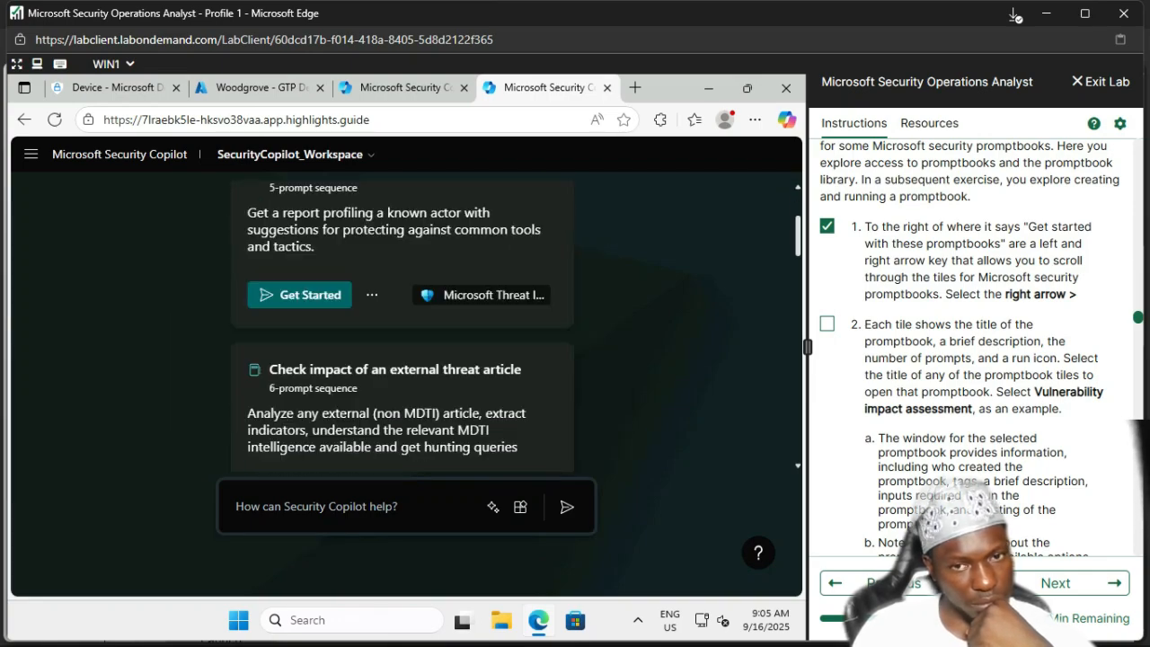
scroll(405, 360, down, 2)
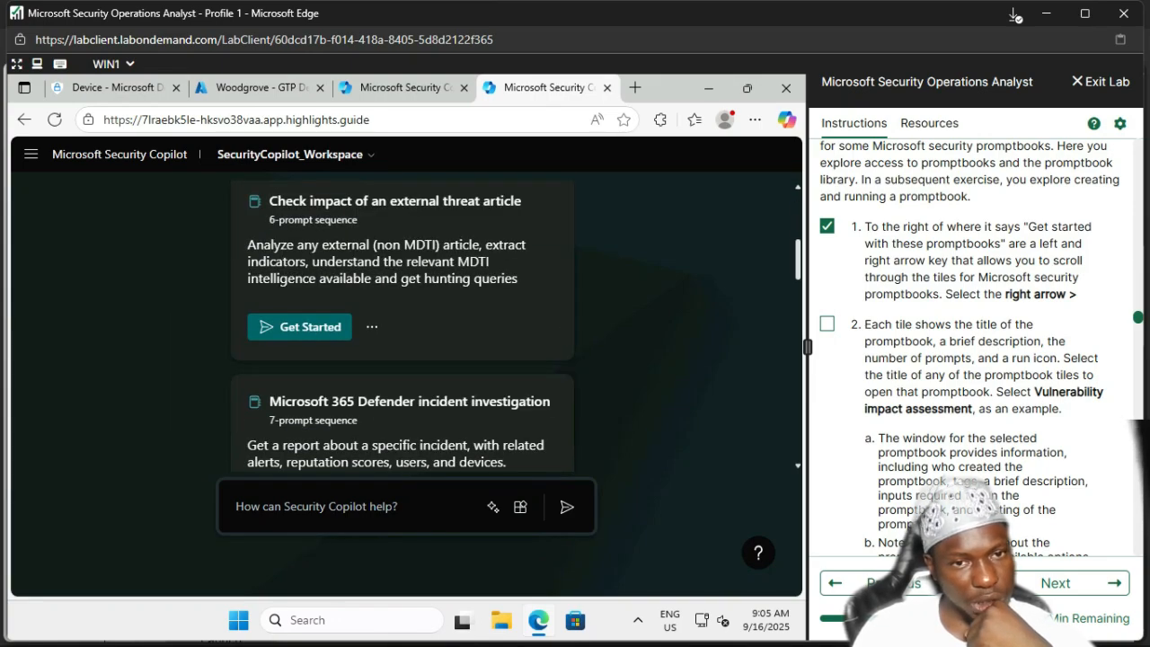
scroll(404, 360, down, 4)
scroll(404, 359, down, 2)
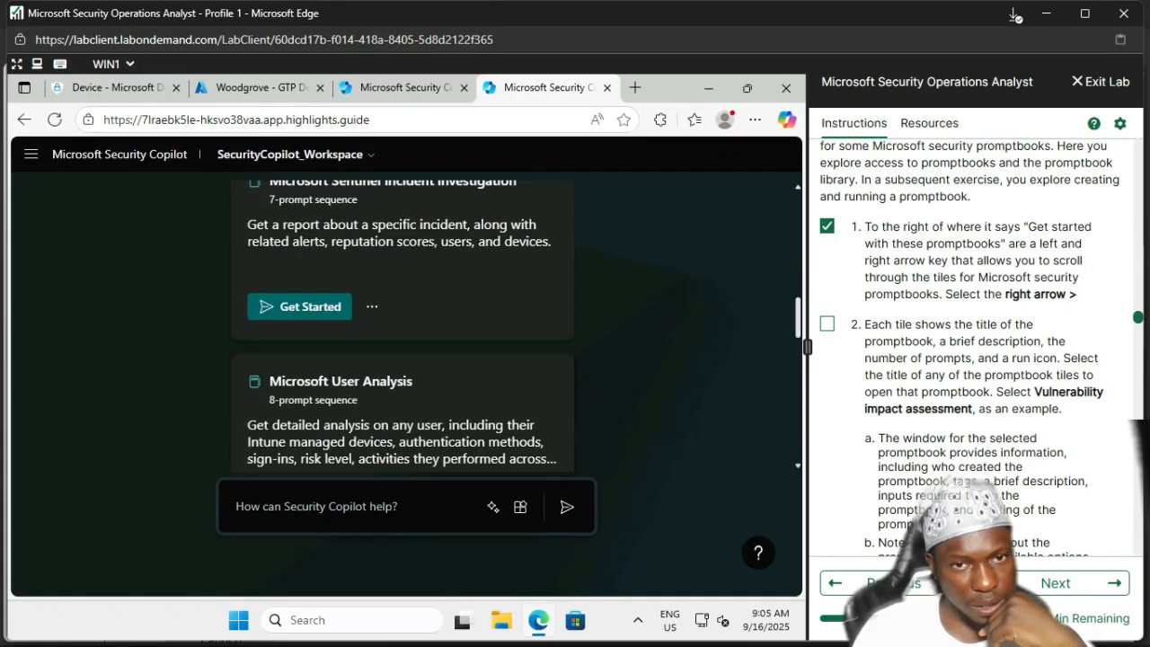
scroll(405, 359, down, 4)
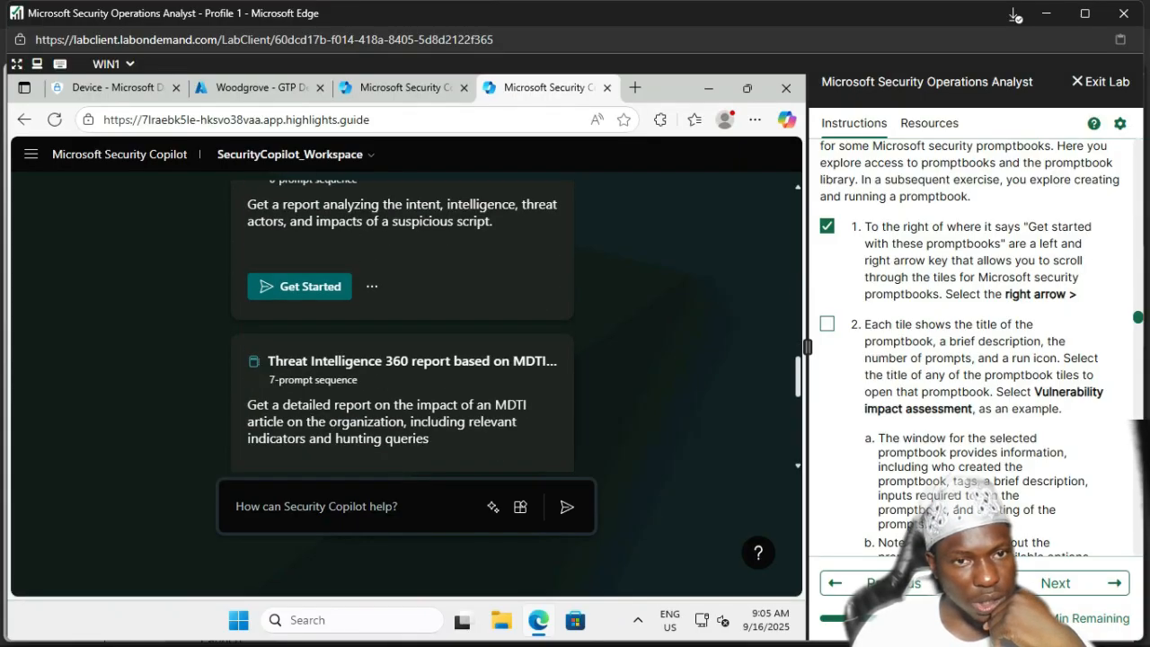
scroll(405, 360, down, 3)
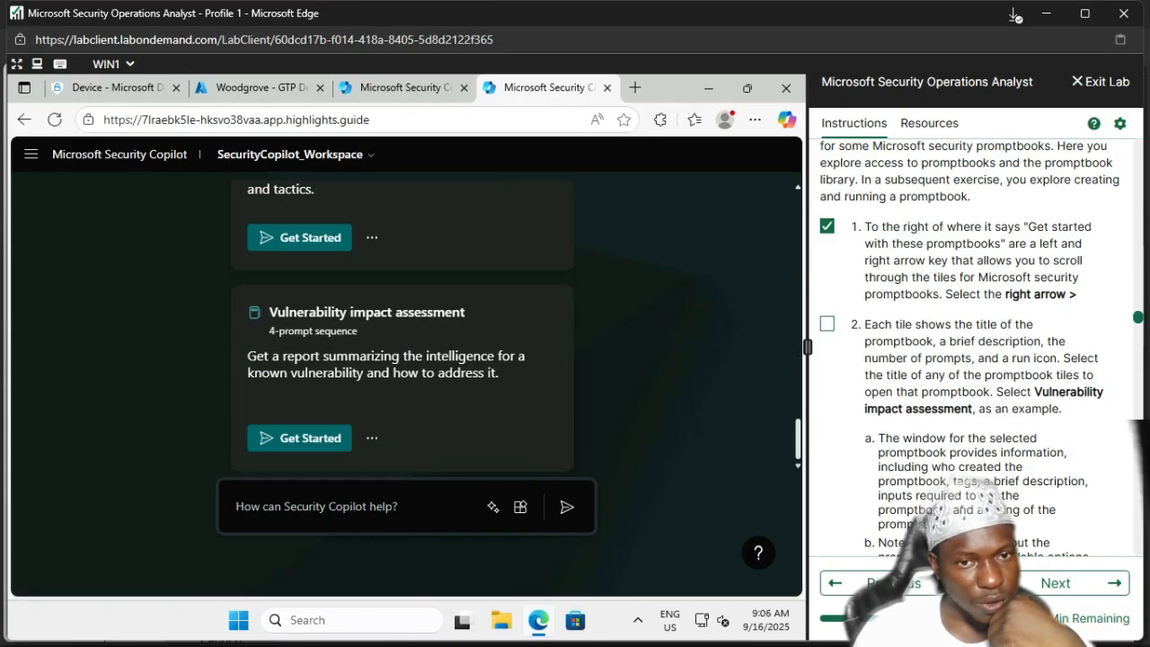
click(377, 312)
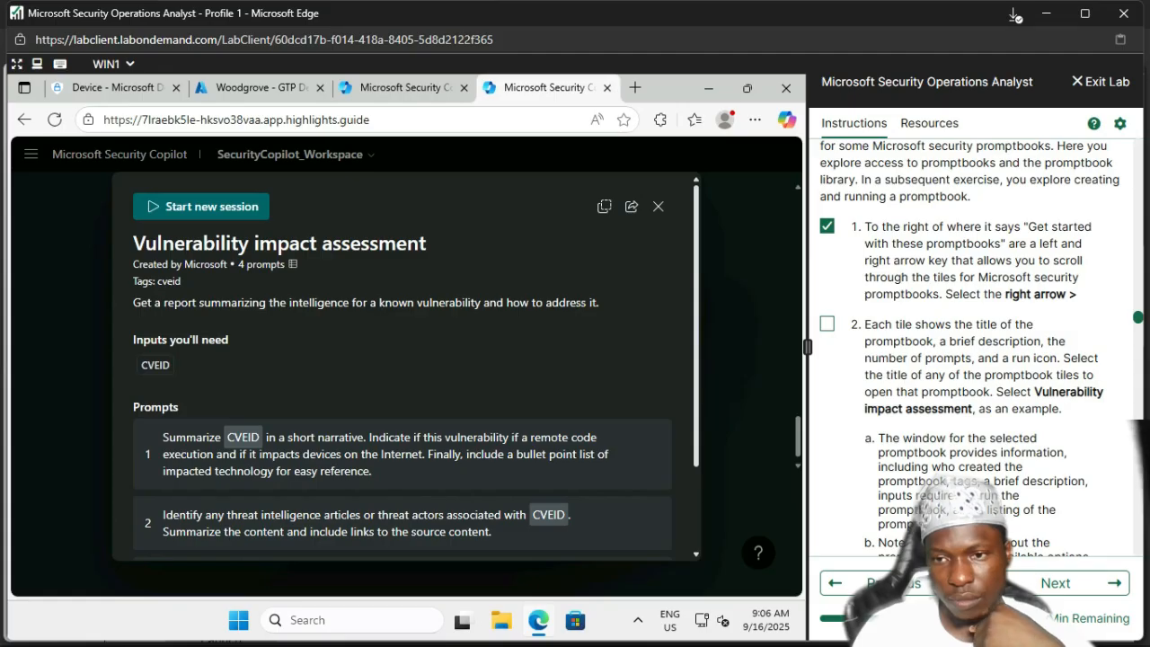
Step: Read through the promptbook details and tick lab step 2 as done
scroll(970, 351, down, 2)
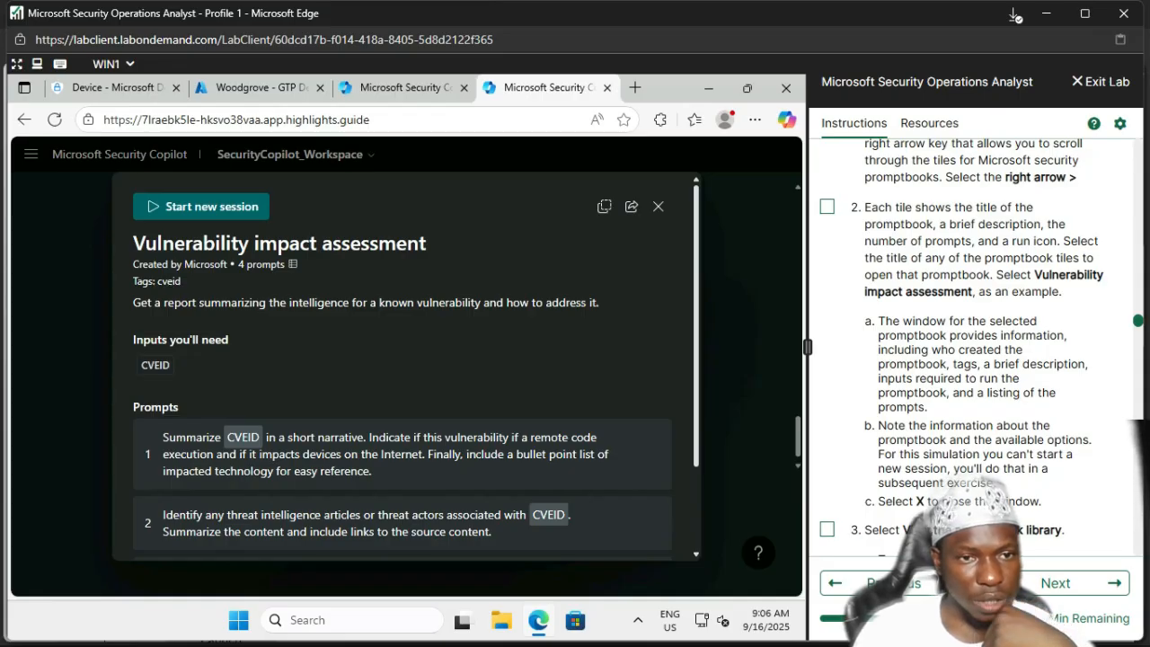
scroll(405, 368, down, 2)
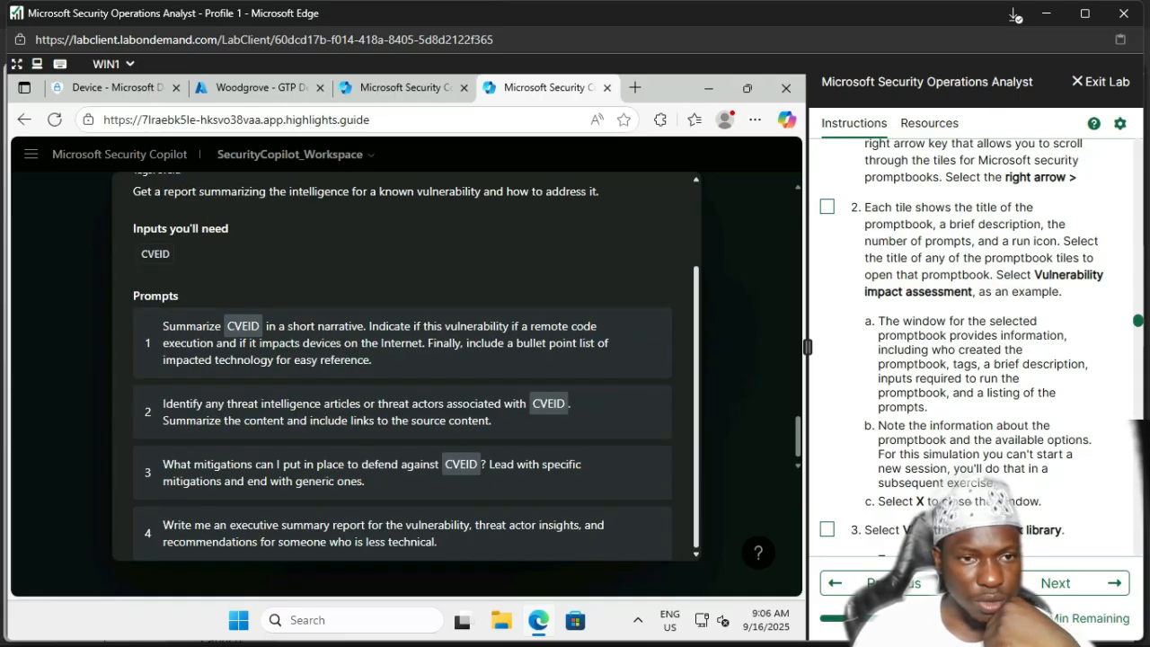
scroll(405, 368, up, 2)
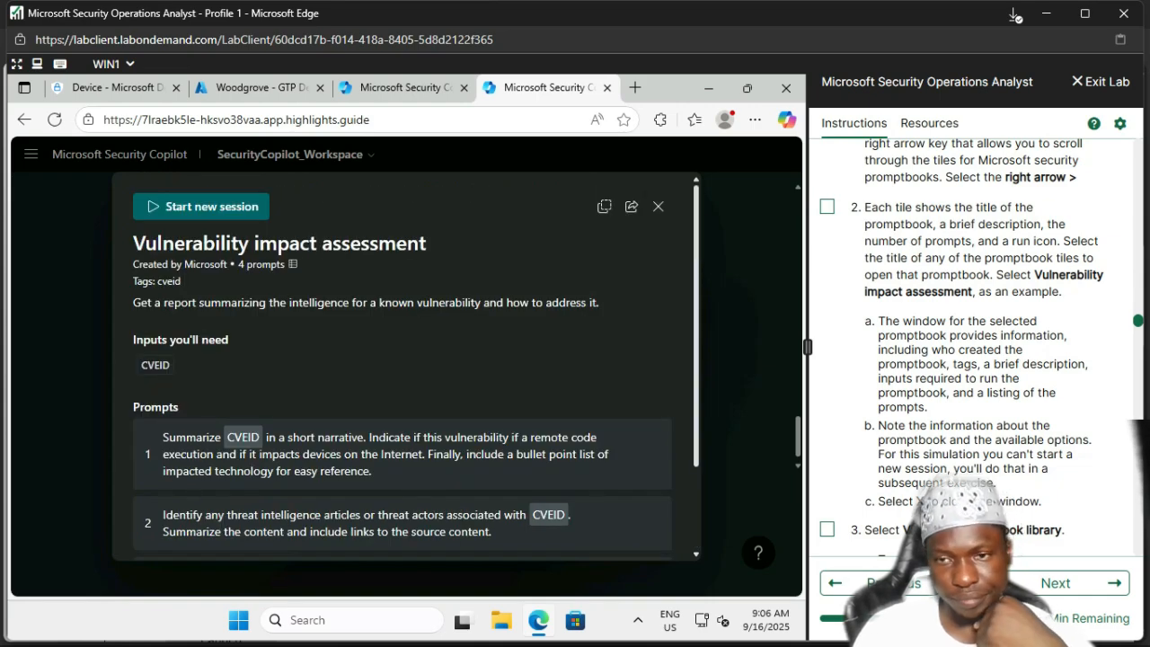
click(827, 207)
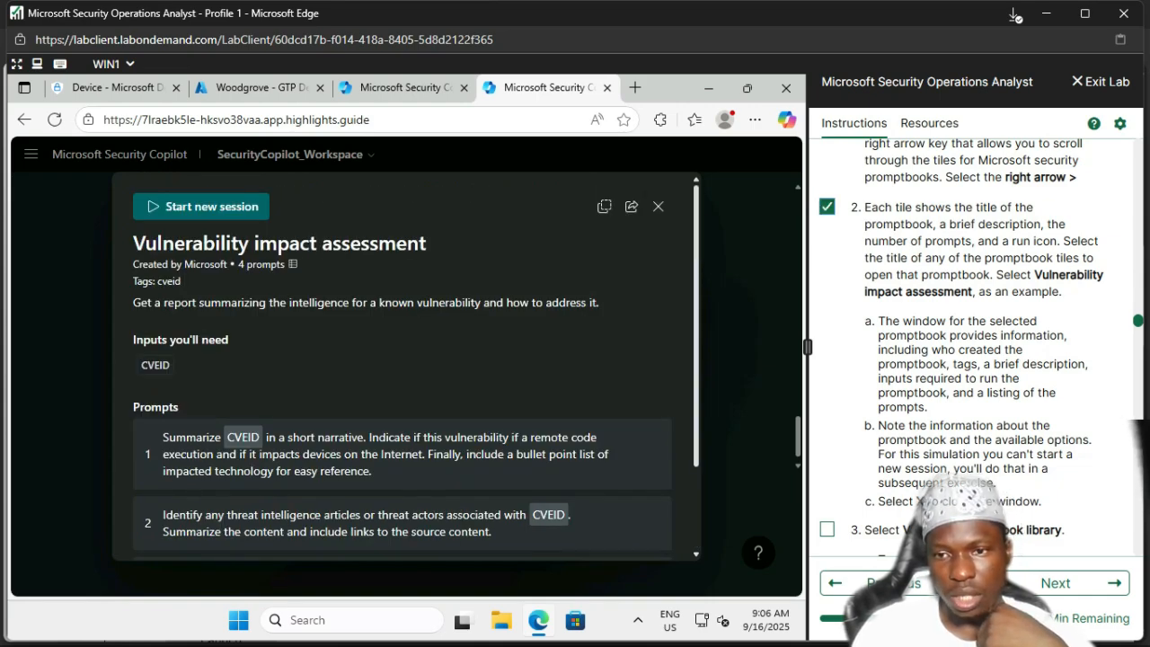
scroll(979, 342, down, 2)
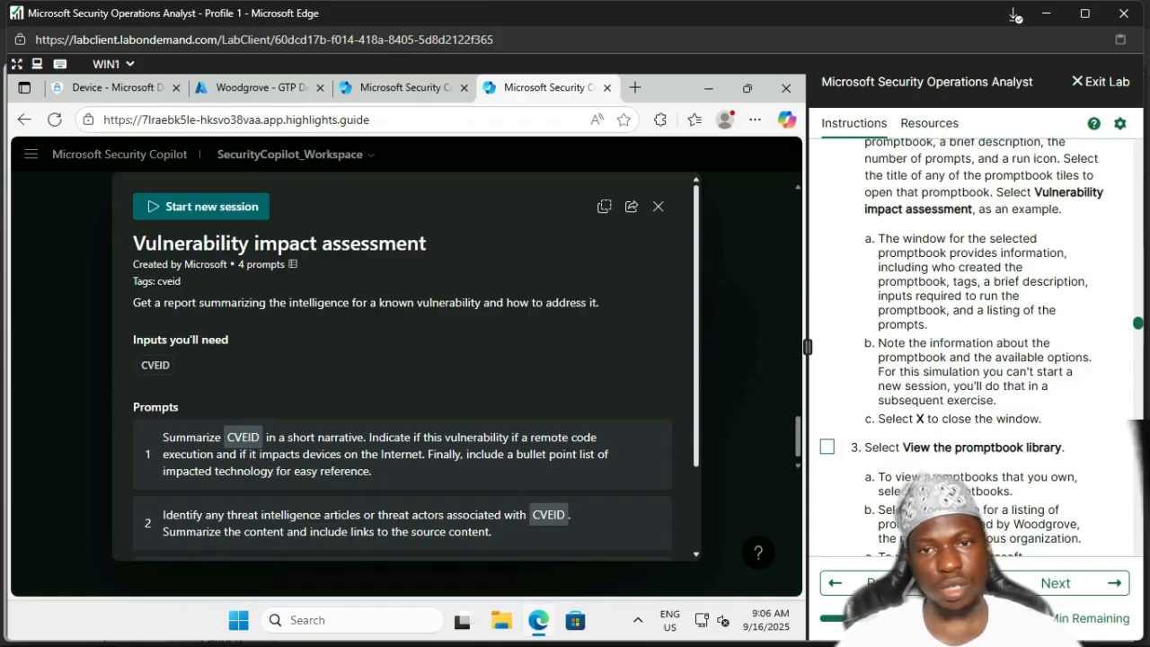
Step: Close the promptbook details window and tick lab step 3 as done
click(659, 206)
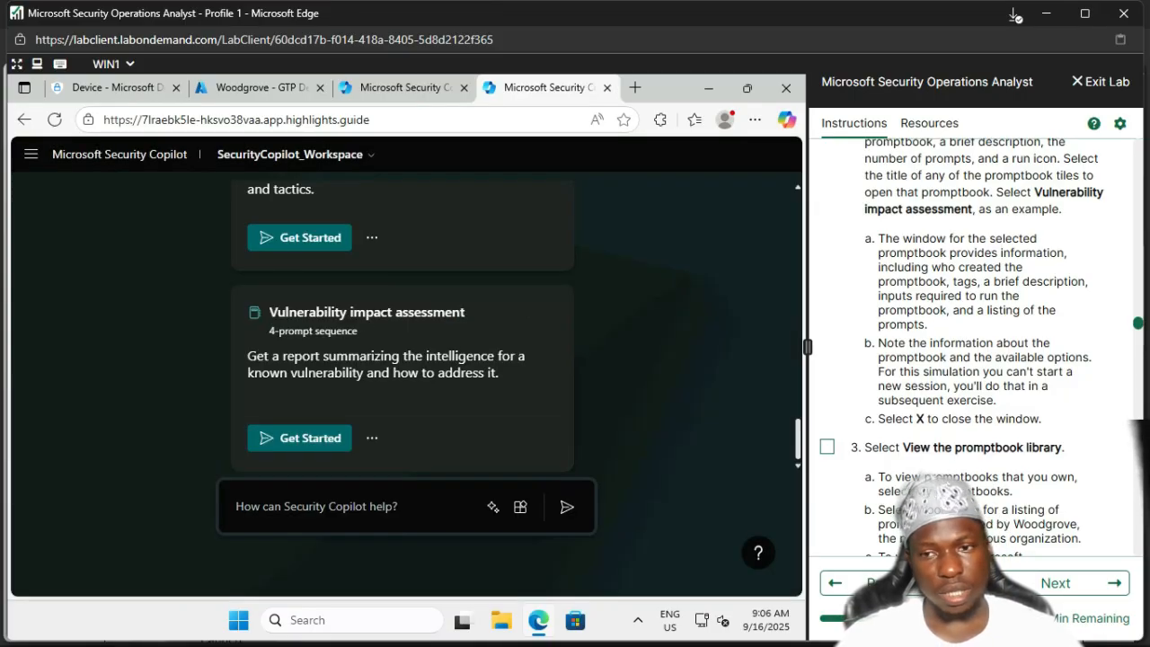
scroll(980, 341, down, 3)
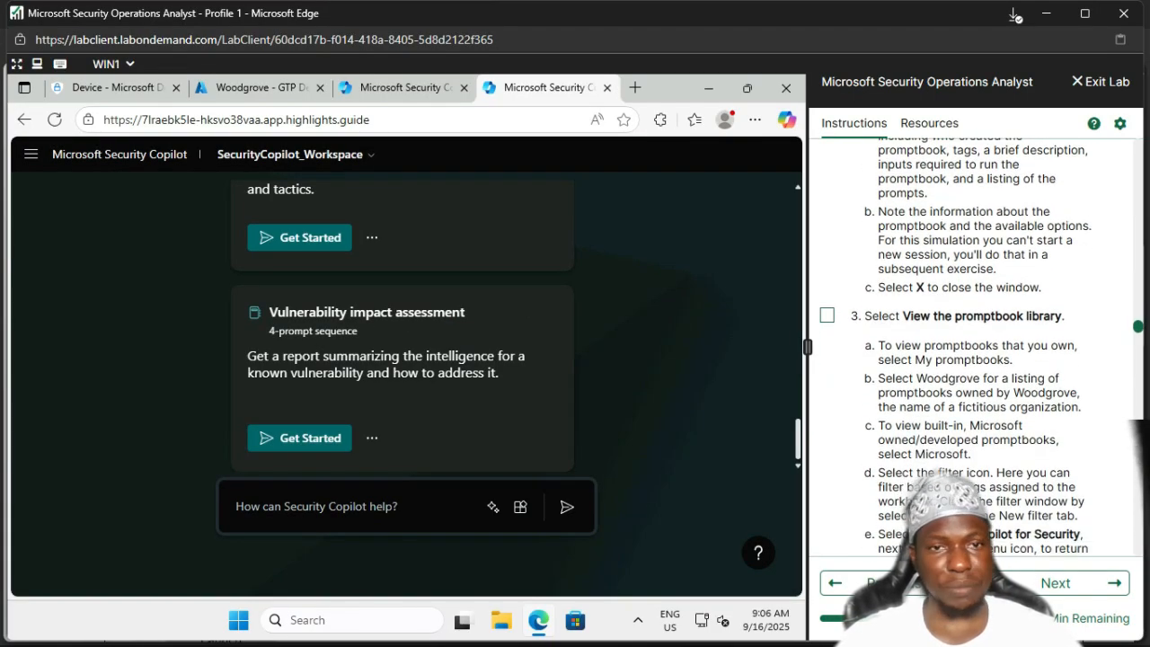
scroll(980, 341, up, 3)
scroll(979, 342, down, 4)
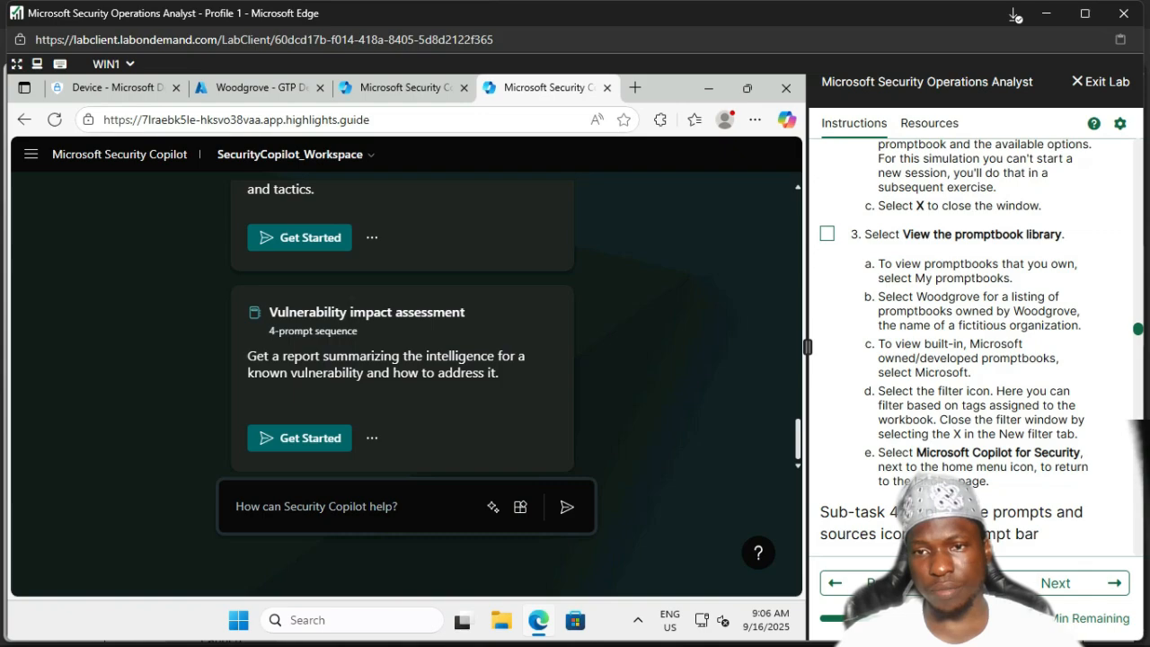
click(827, 233)
scroll(404, 324, up, 10)
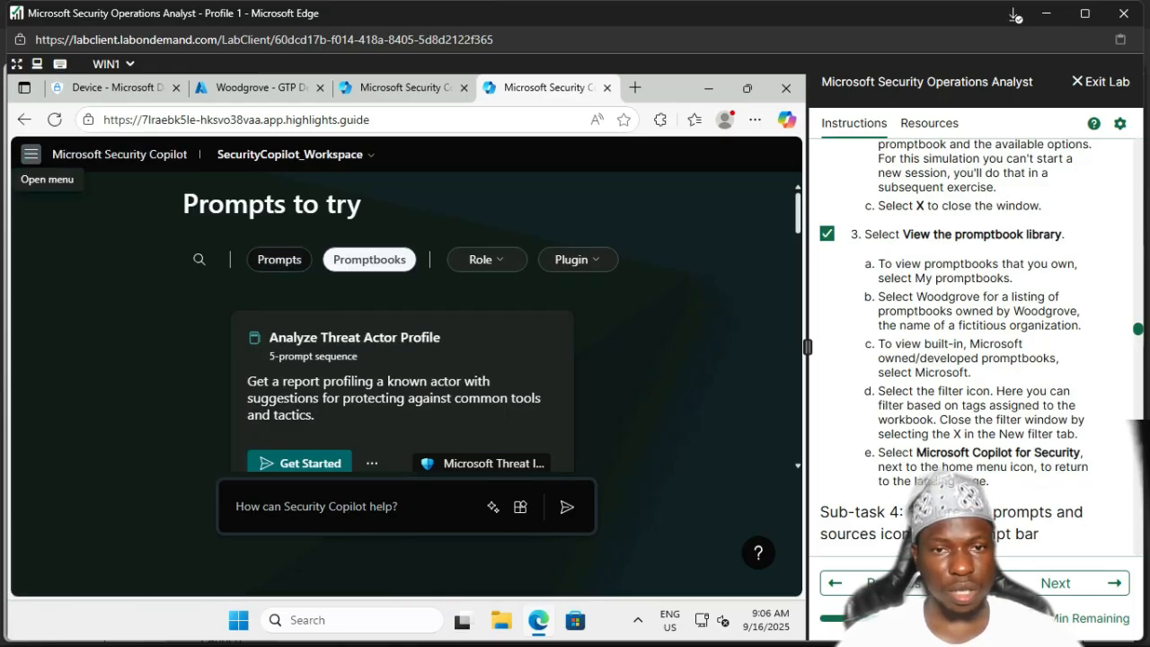
Step: Browse the Promptbook library from the navigation menu, then go back to Home
click(30, 154)
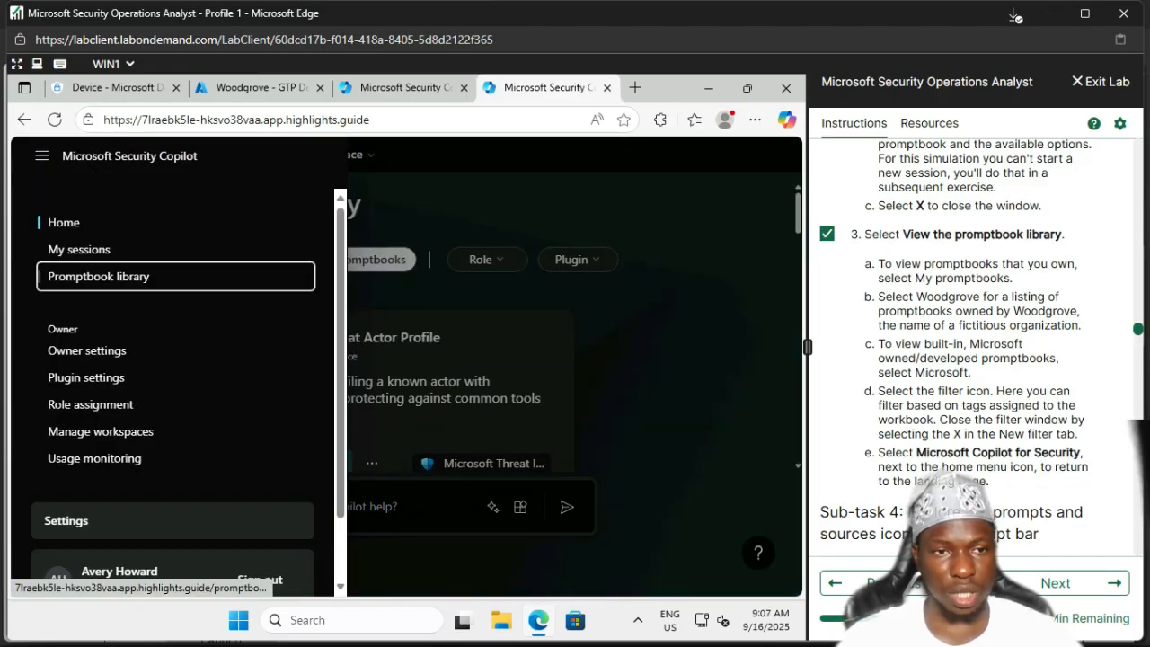
click(98, 276)
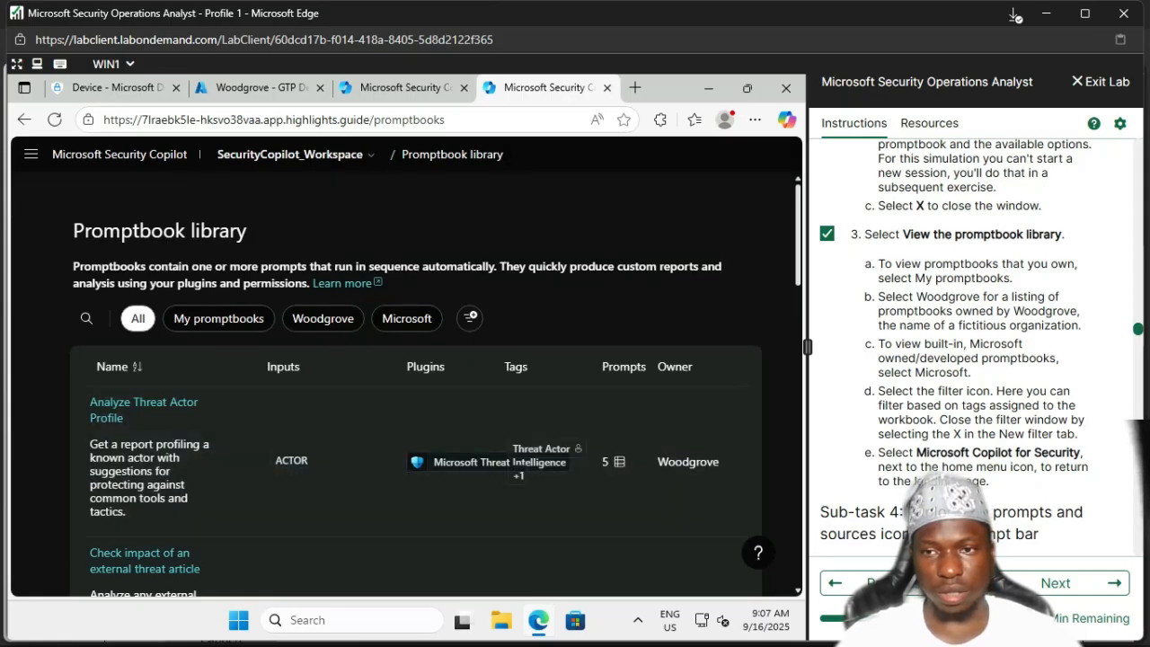
scroll(982, 345, down, 3)
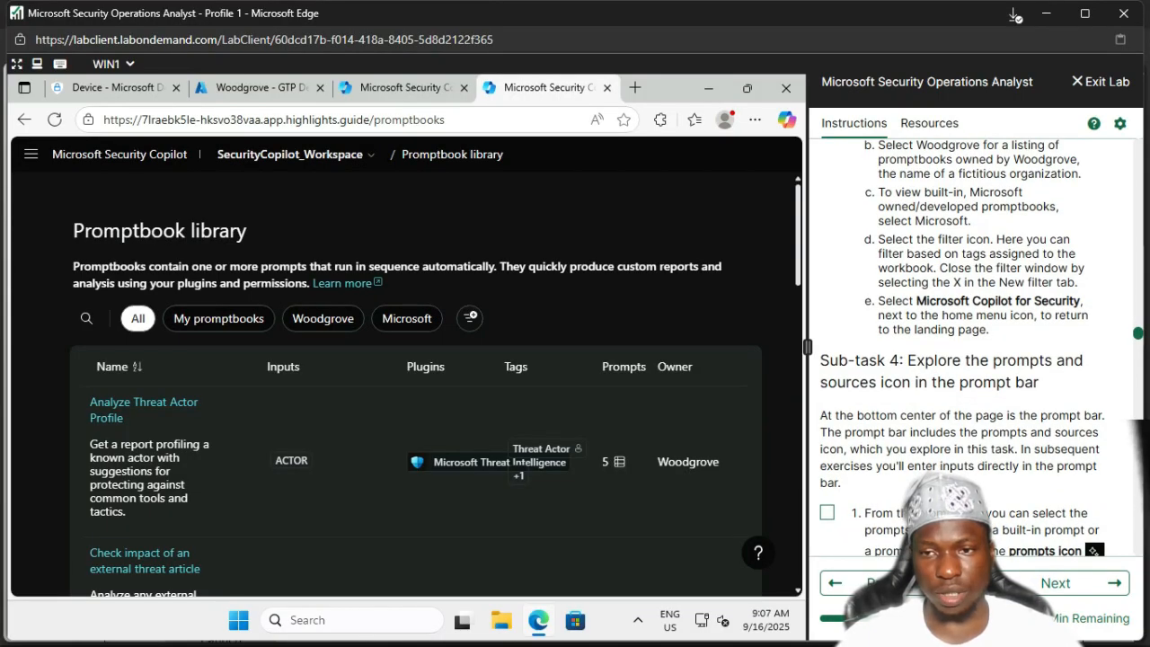
scroll(406, 432, down, 4)
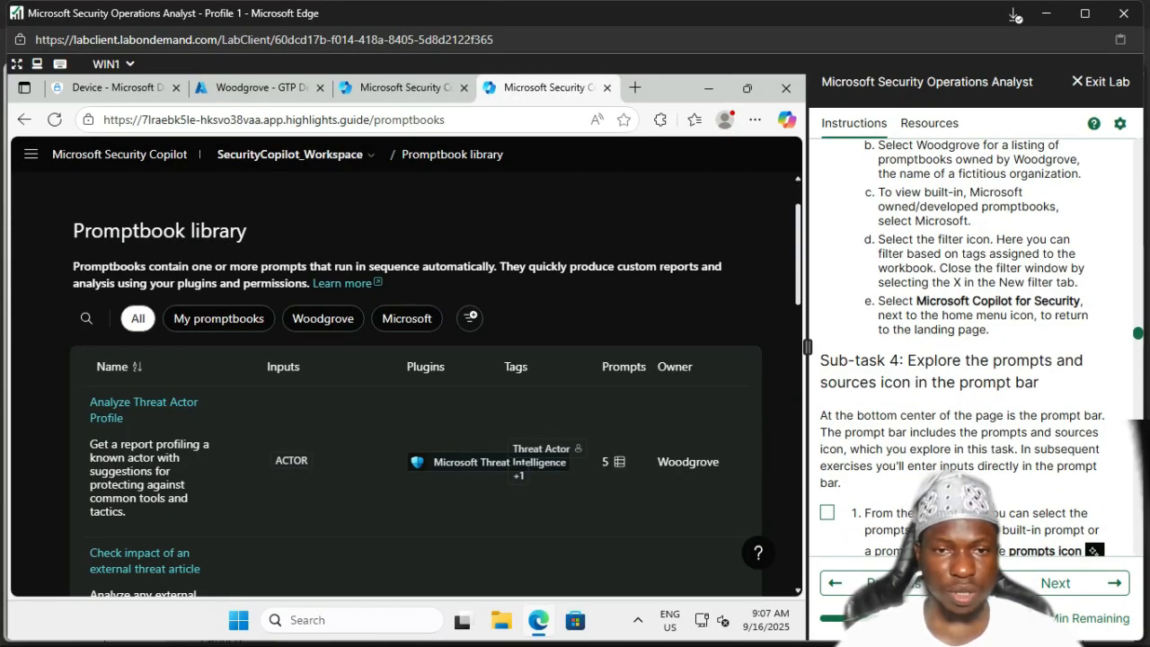
scroll(406, 378, down, 3)
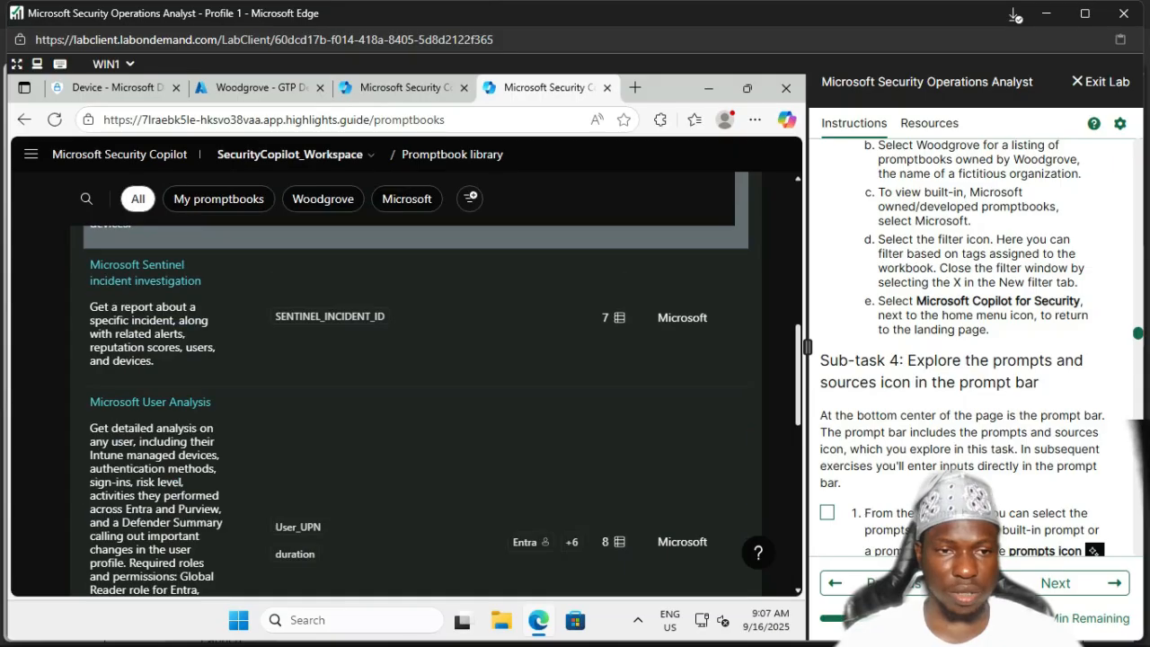
scroll(407, 378, up, 4)
scroll(406, 377, up, 3)
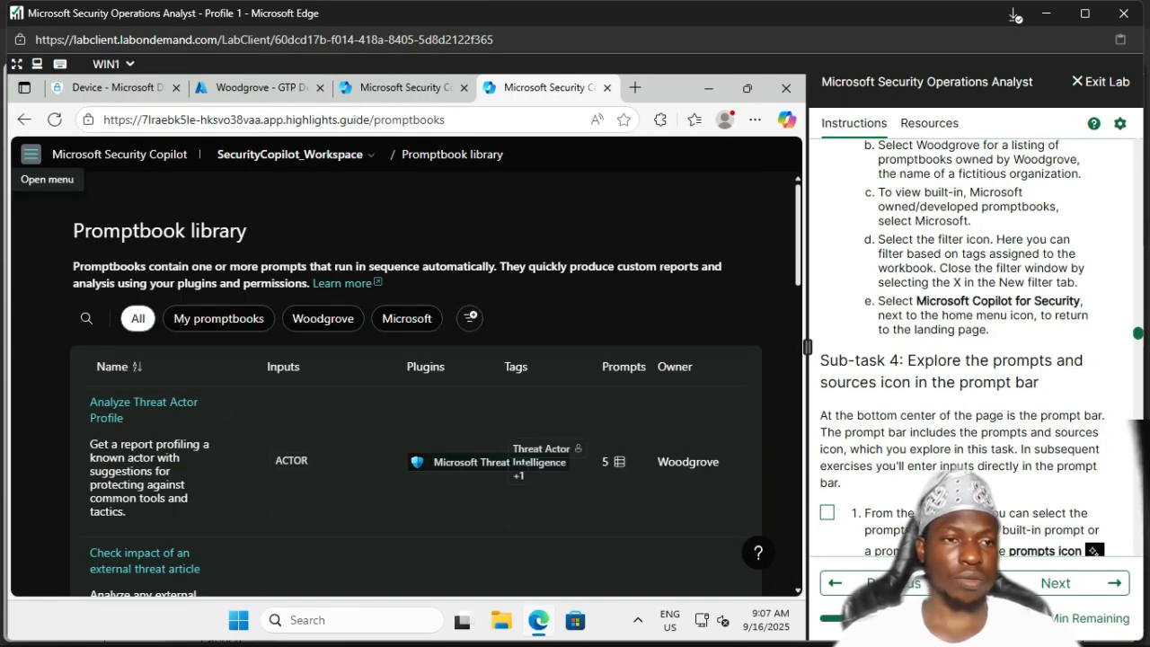
click(30, 155)
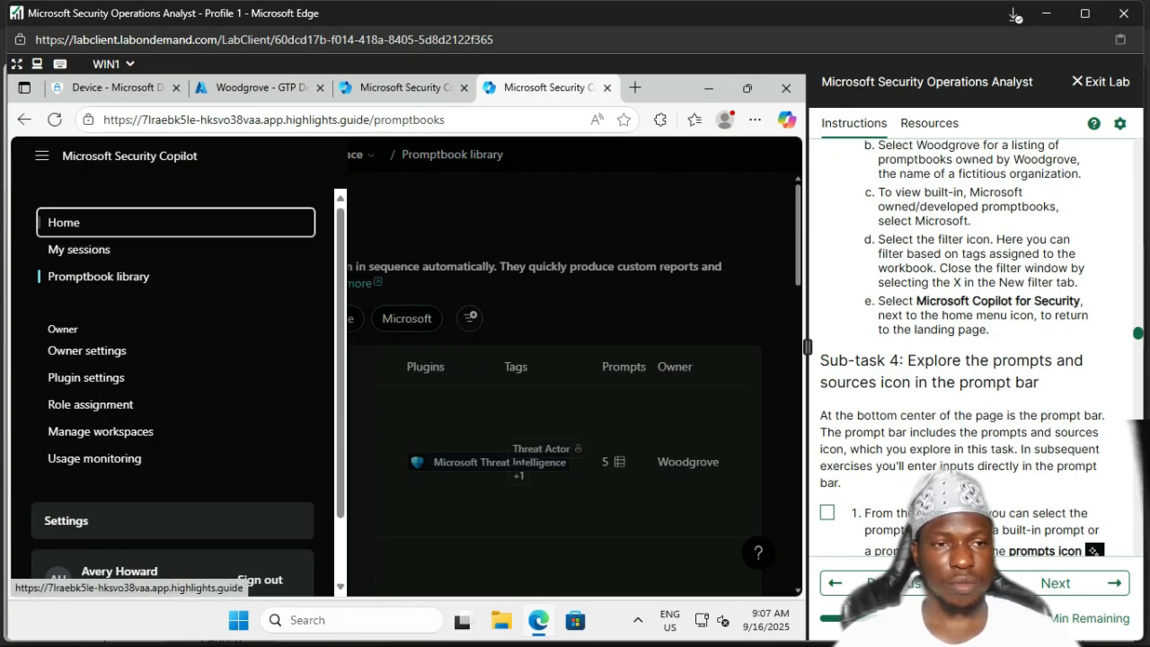
click(64, 222)
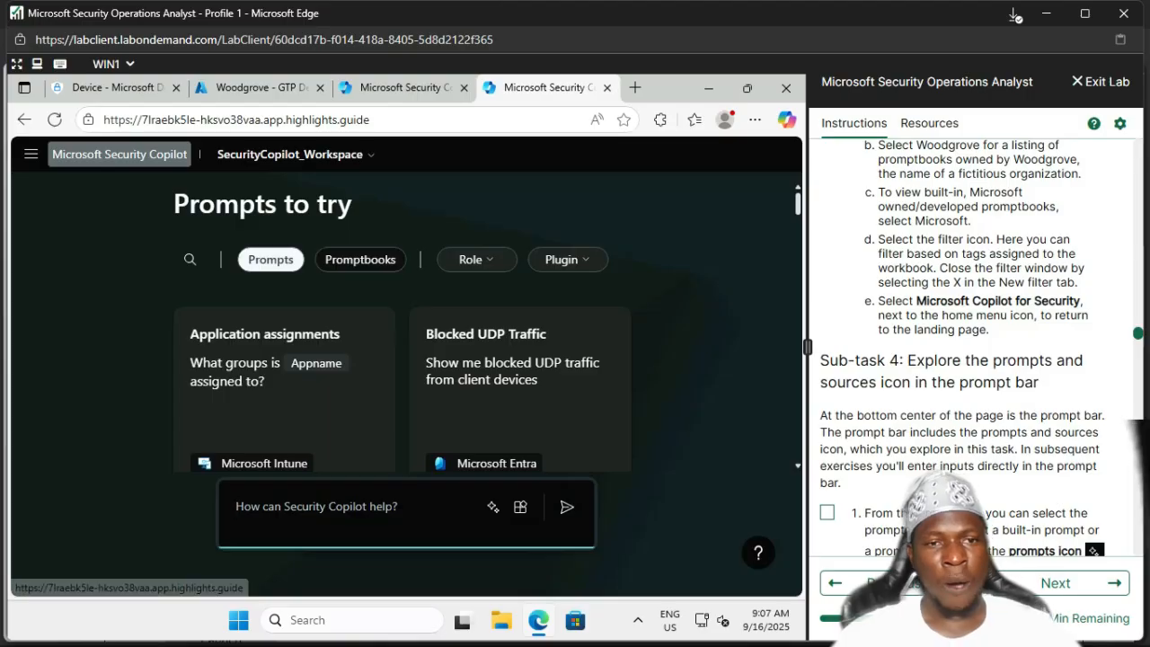
Step: Reload the Copilot home page and tick lab step 1 as done
click(120, 154)
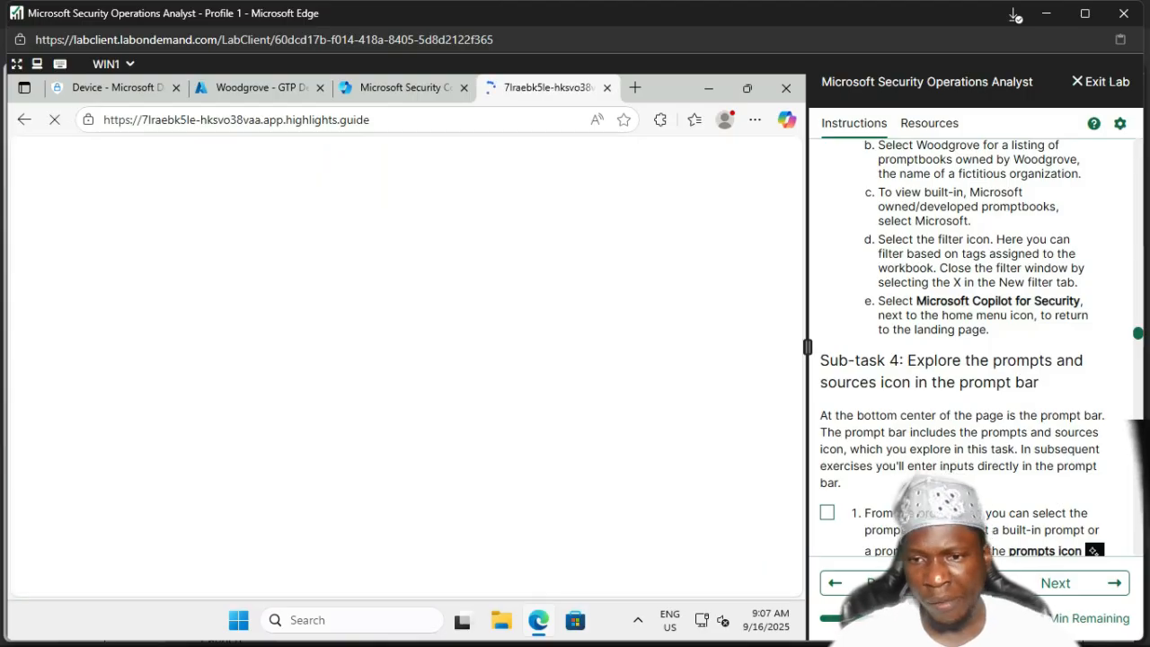
scroll(970, 347, down, 2)
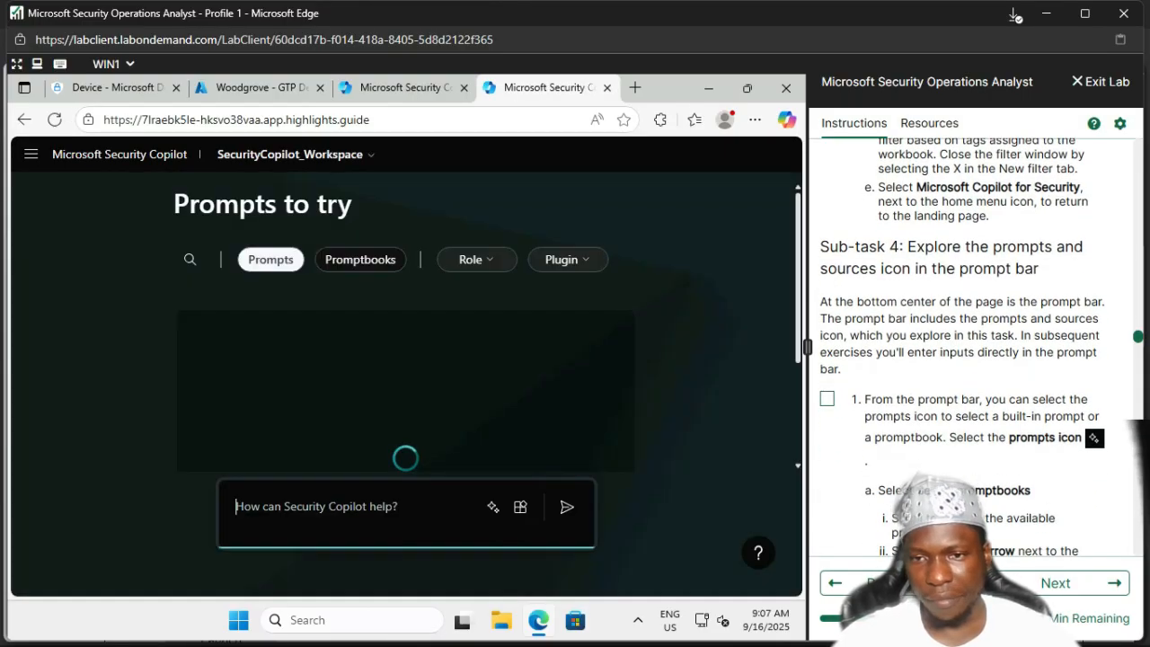
click(827, 399)
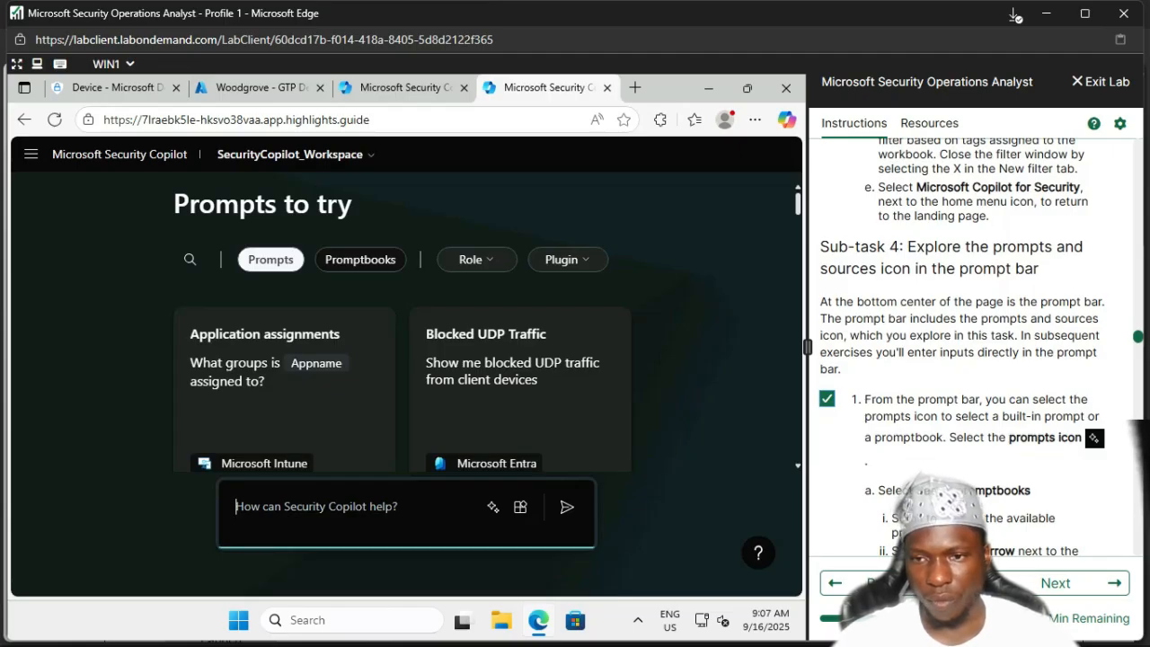
Step: Review the lab instructions and tick lab step 2 as done
scroll(982, 346, down, 2)
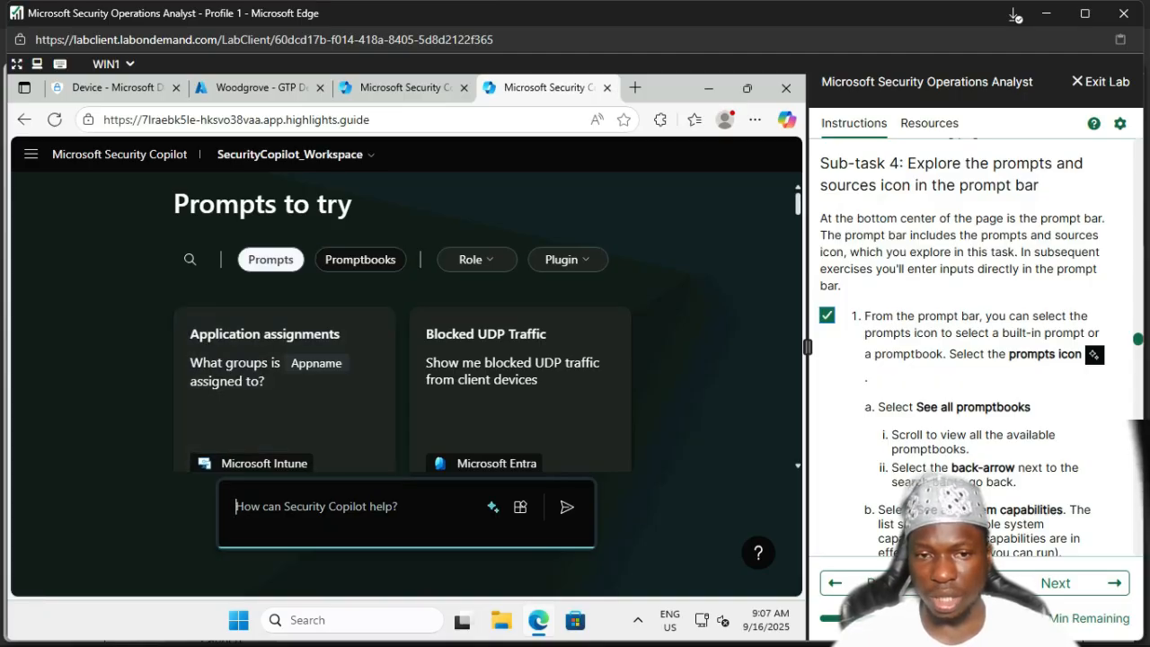
scroll(519, 404, down, 2)
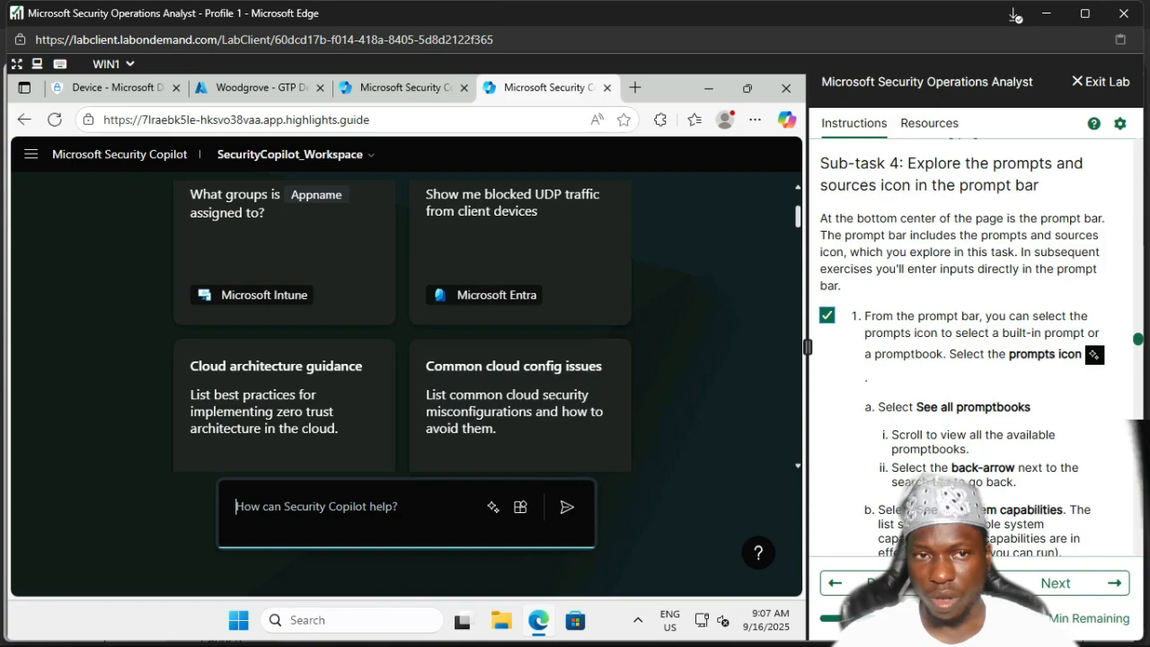
scroll(403, 324, up, 2)
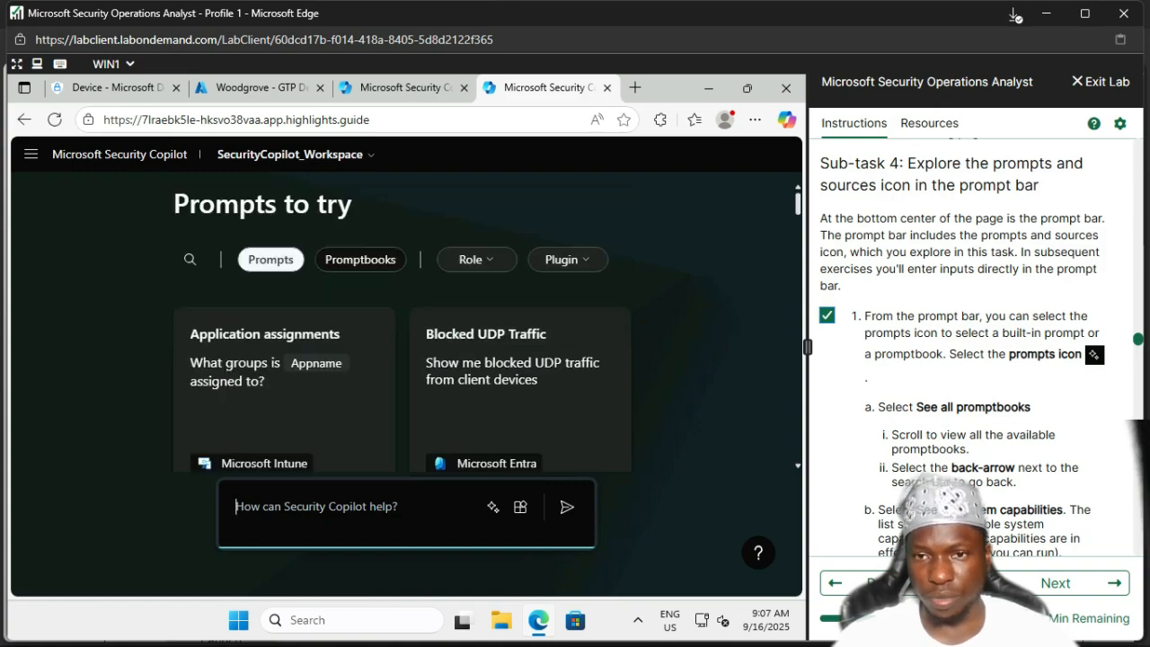
scroll(980, 351, down, 3)
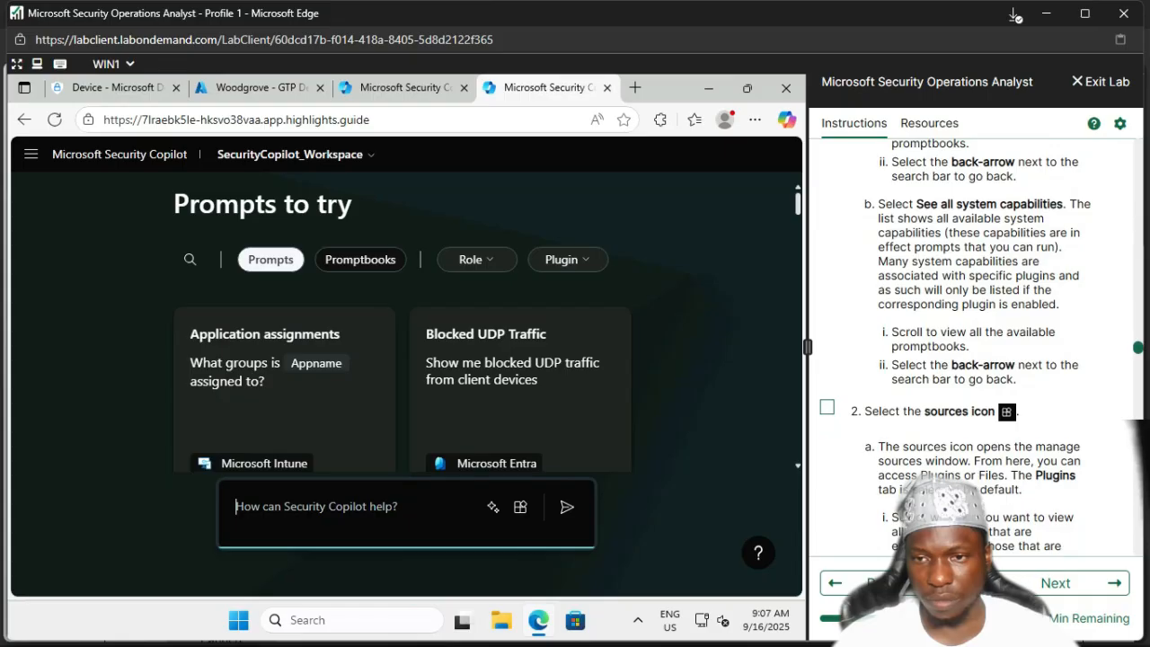
click(827, 407)
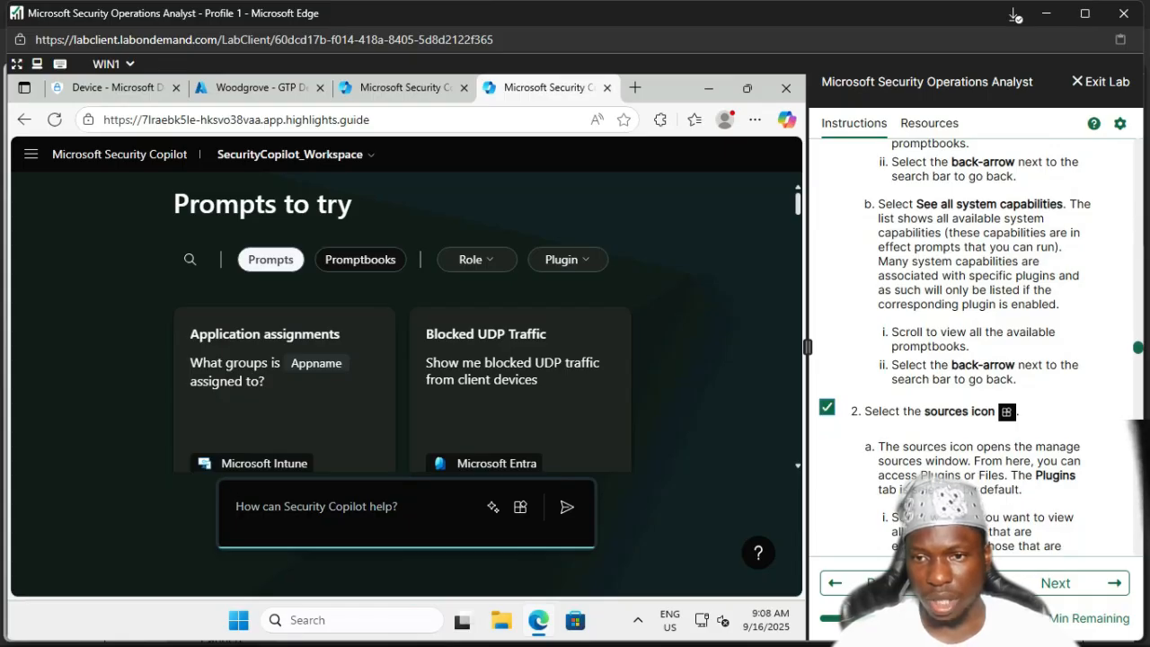
scroll(980, 341, down, 1)
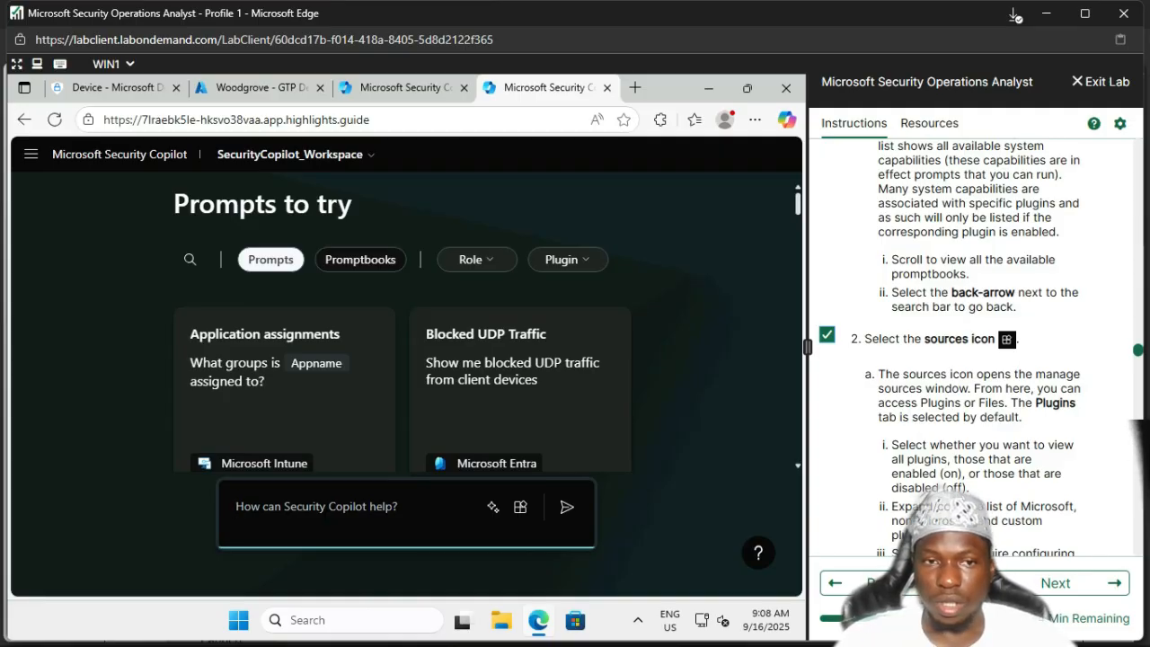
Step: Check the plugin filter list for prompts, then open the Manage sources window
click(565, 259)
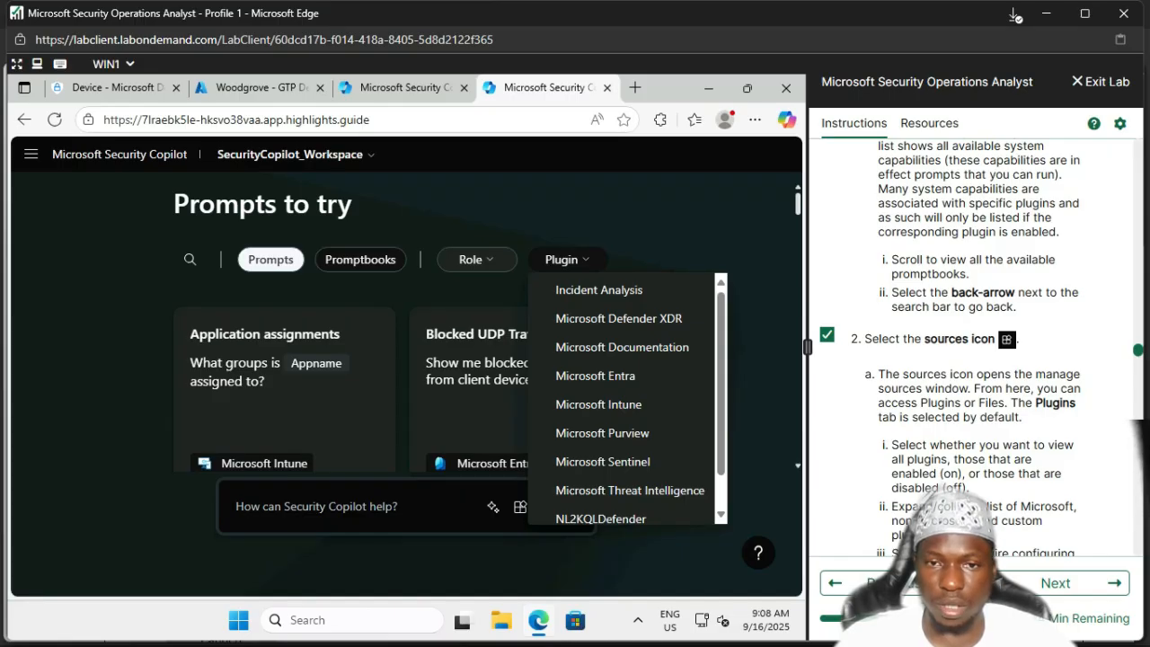
click(567, 259)
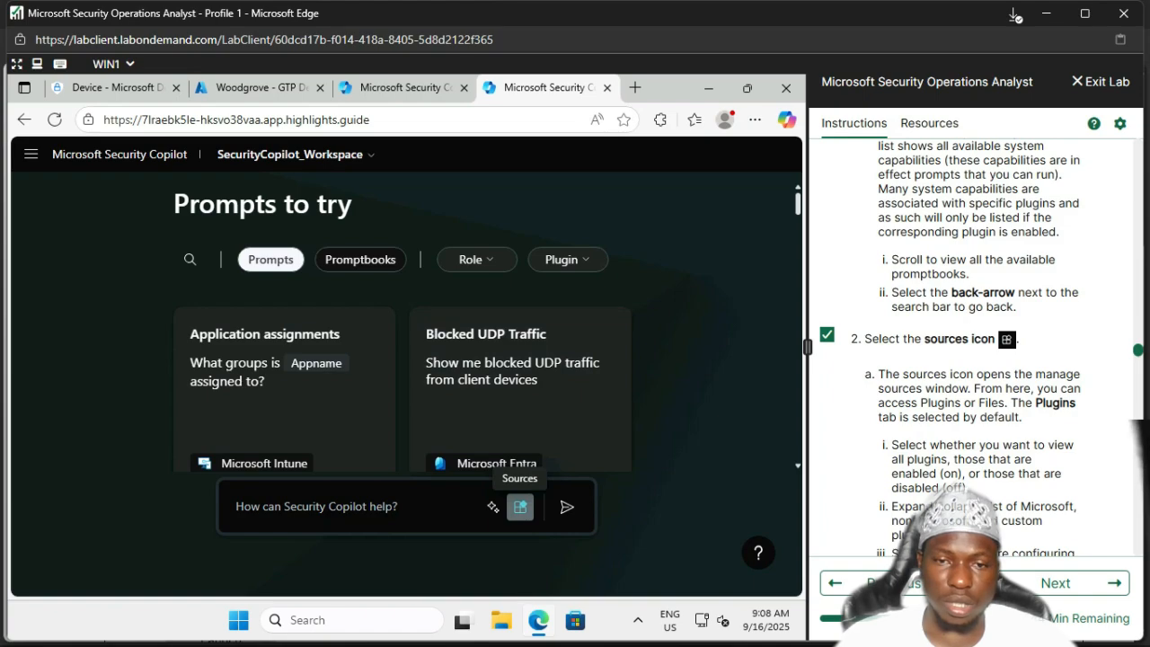
click(520, 506)
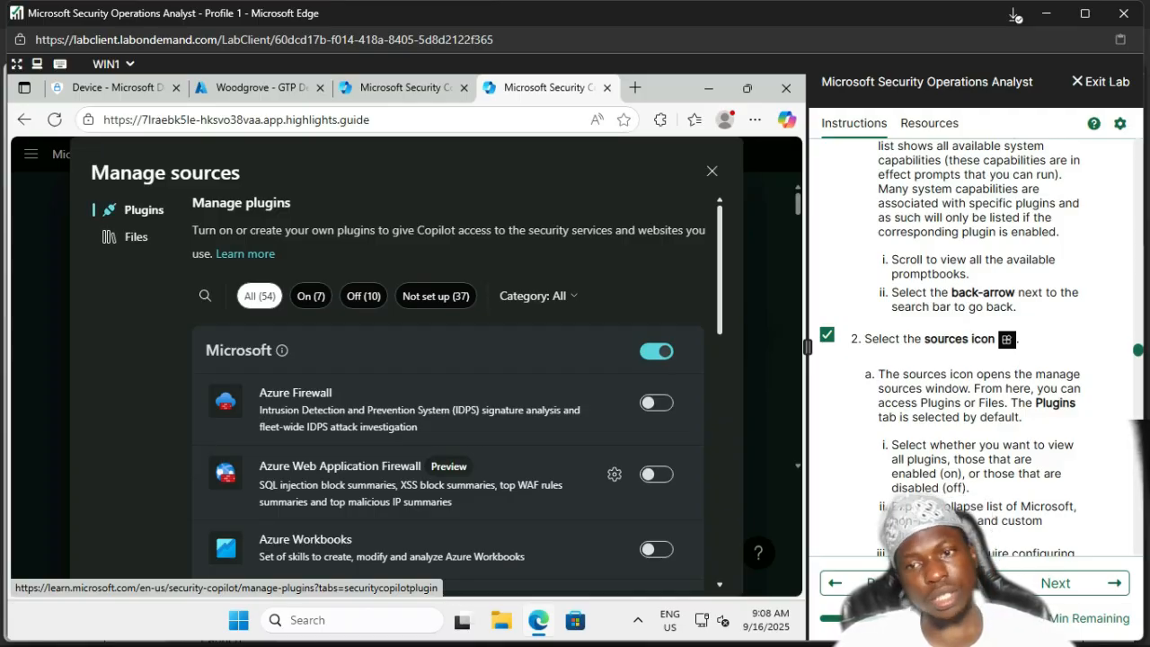
scroll(980, 342, down, 5)
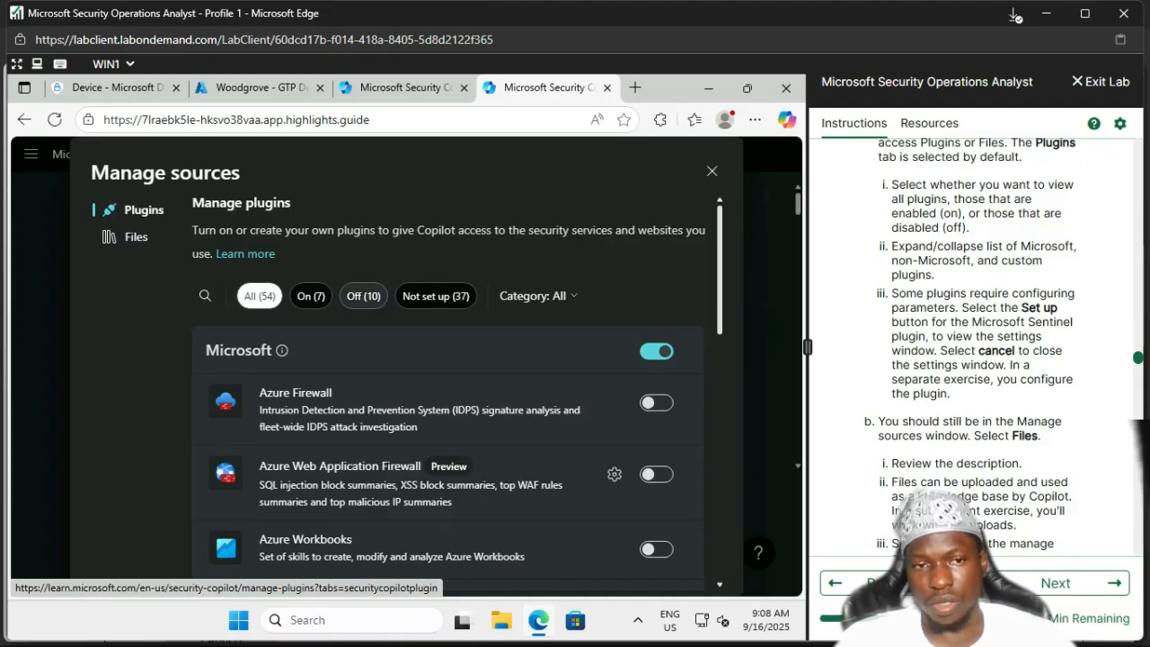
Step: Filter Manage sources to the On (7) plugins and scroll through them
click(311, 295)
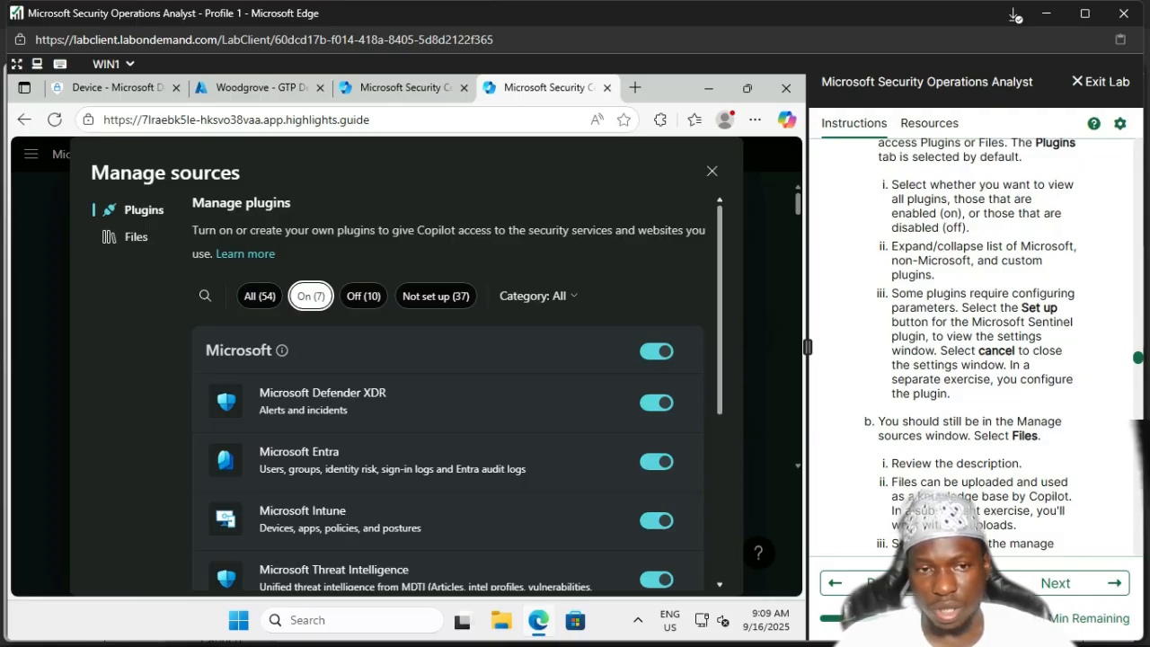
scroll(447, 405, down, 1)
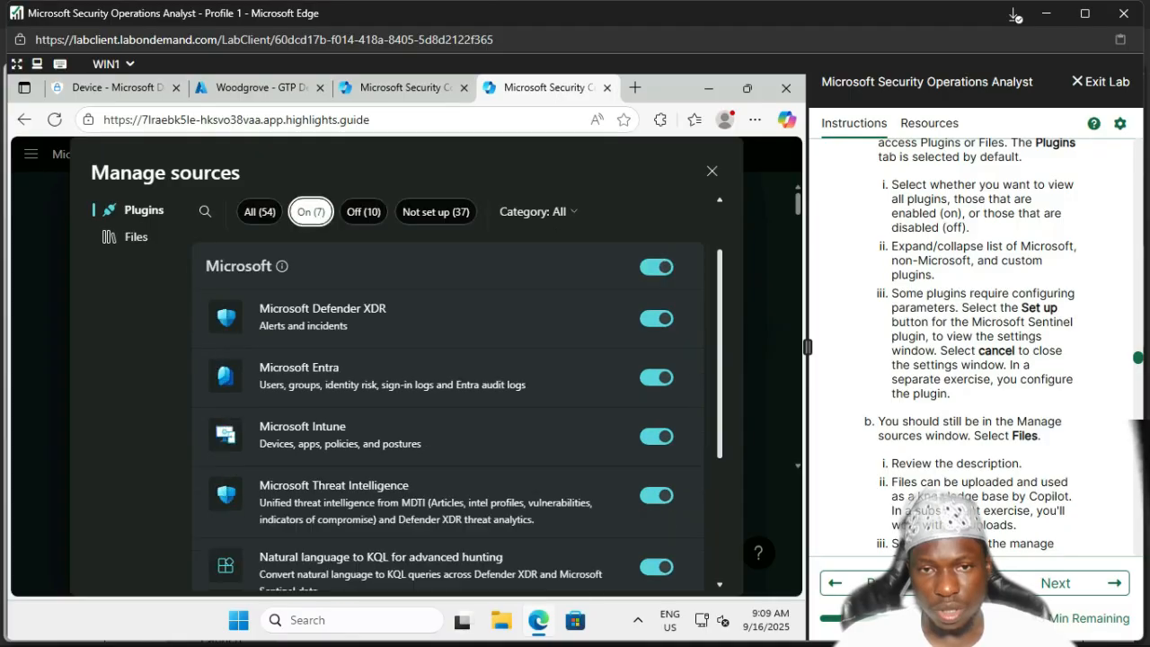
scroll(448, 404, down, 1)
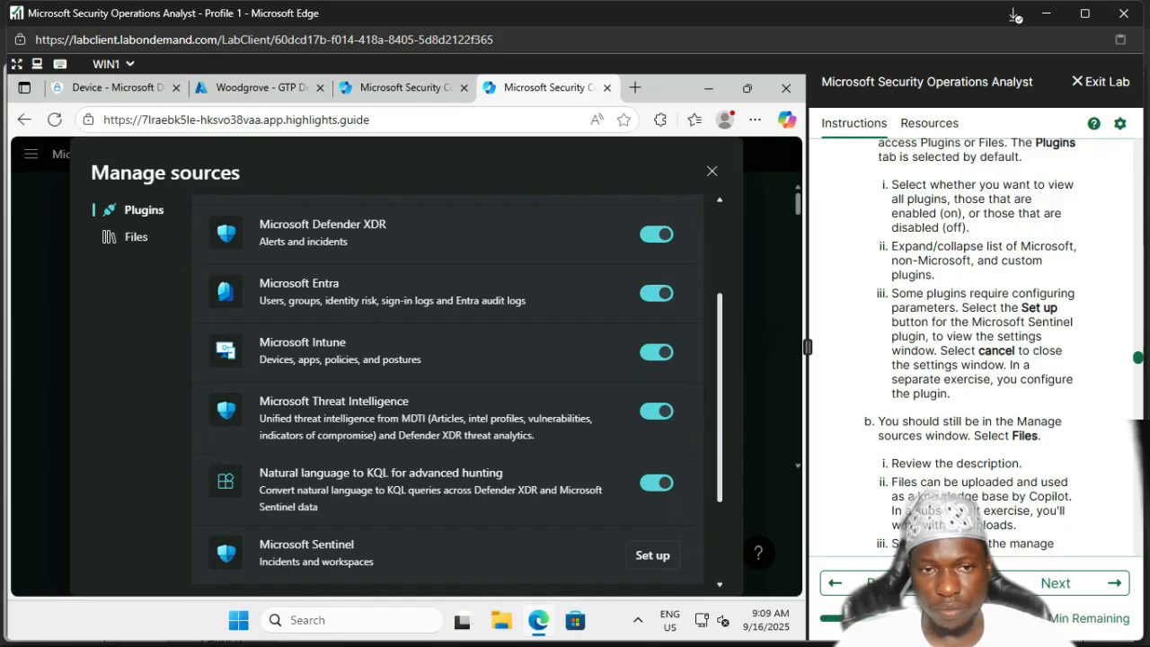
scroll(447, 404, down, 1)
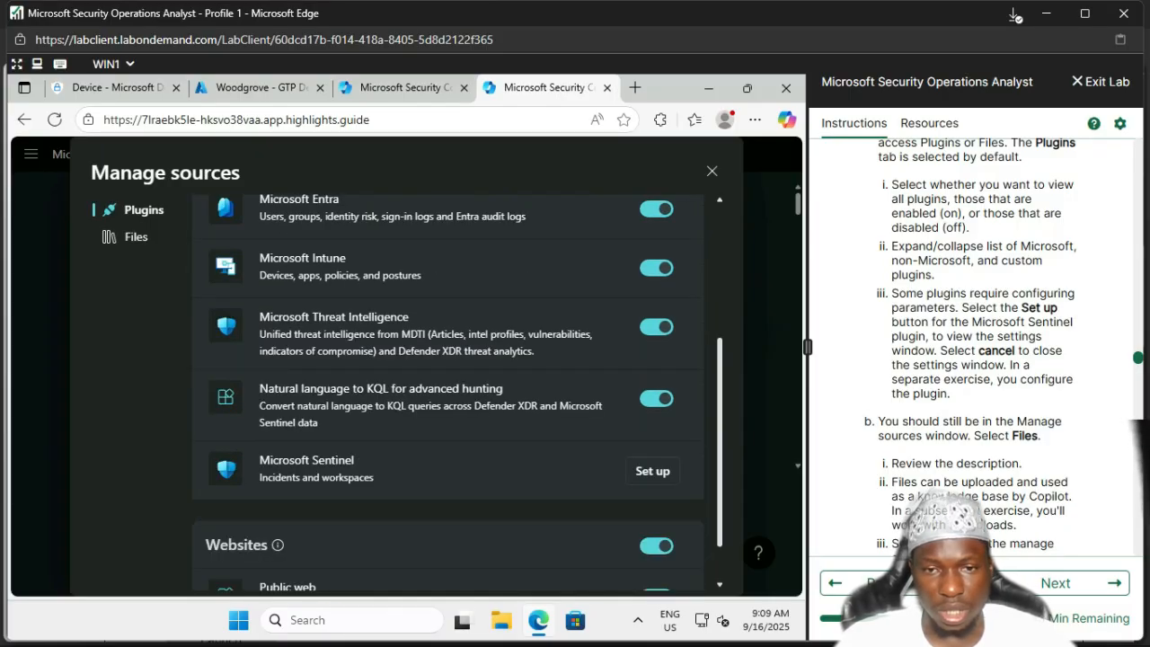
Step: Open the Microsoft Sentinel plugin's Set up fields, review them, and close without saving
click(652, 471)
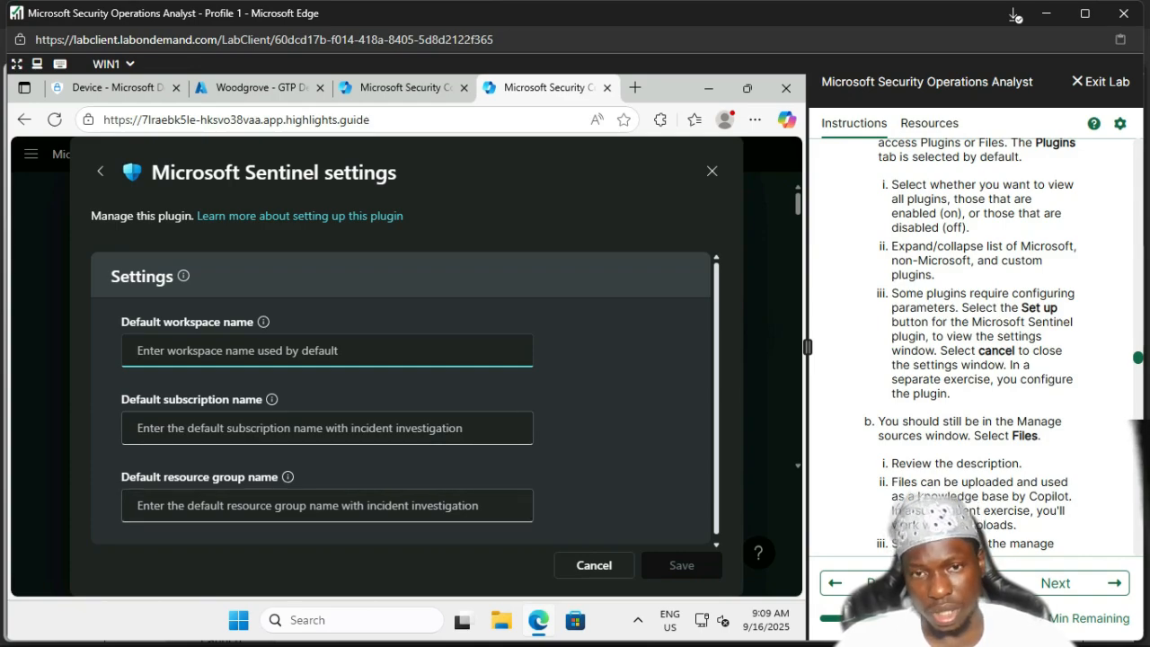
scroll(970, 345, down, 3)
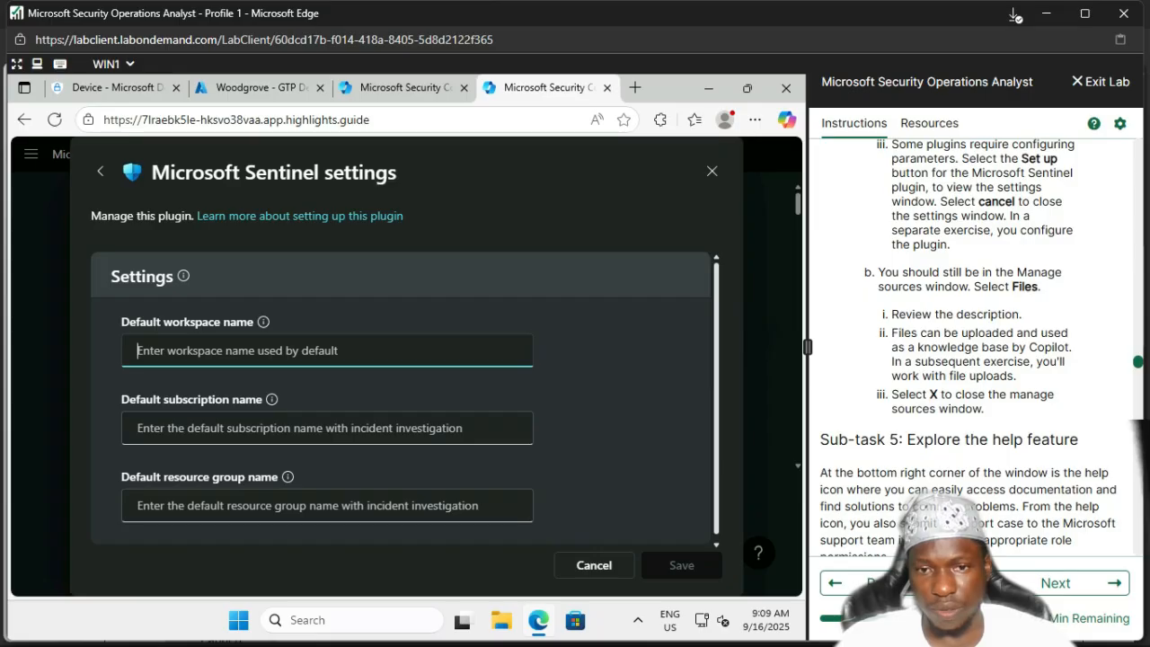
click(713, 170)
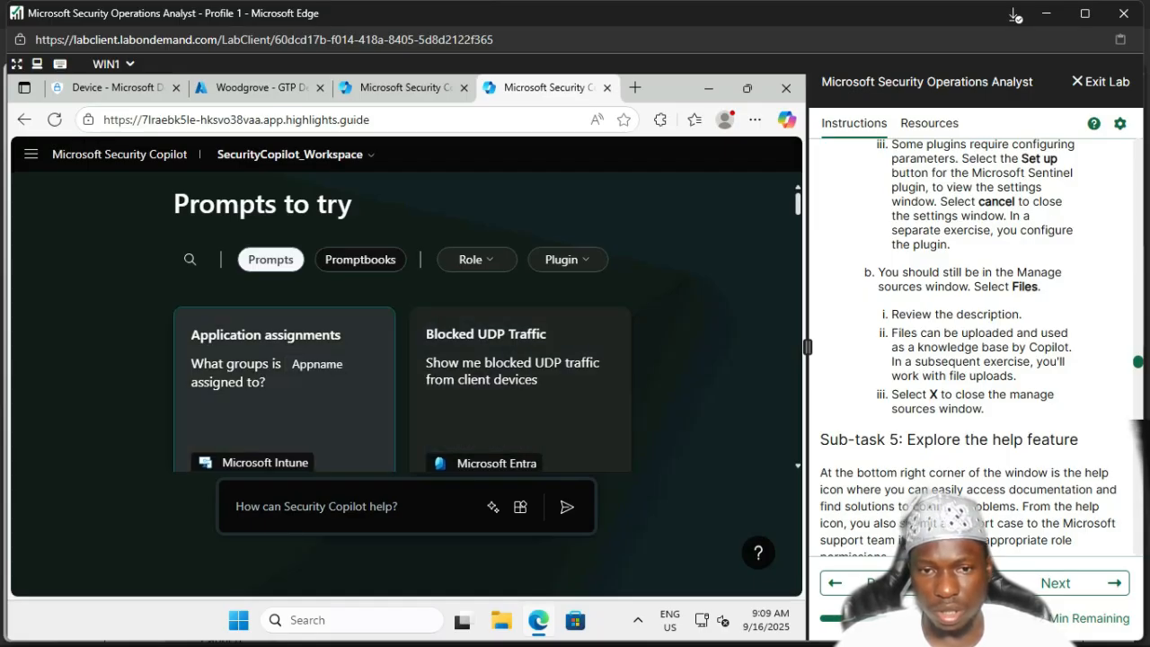
Step: Look at the uploaded files section in Manage sources, then close the window
click(520, 506)
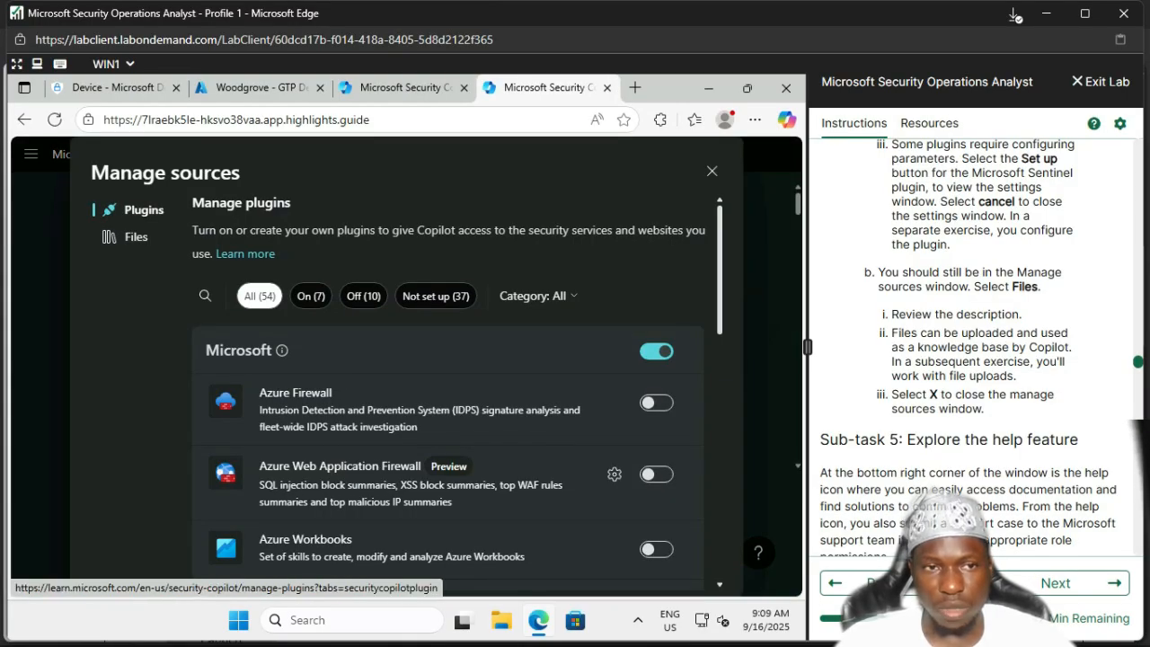
click(136, 236)
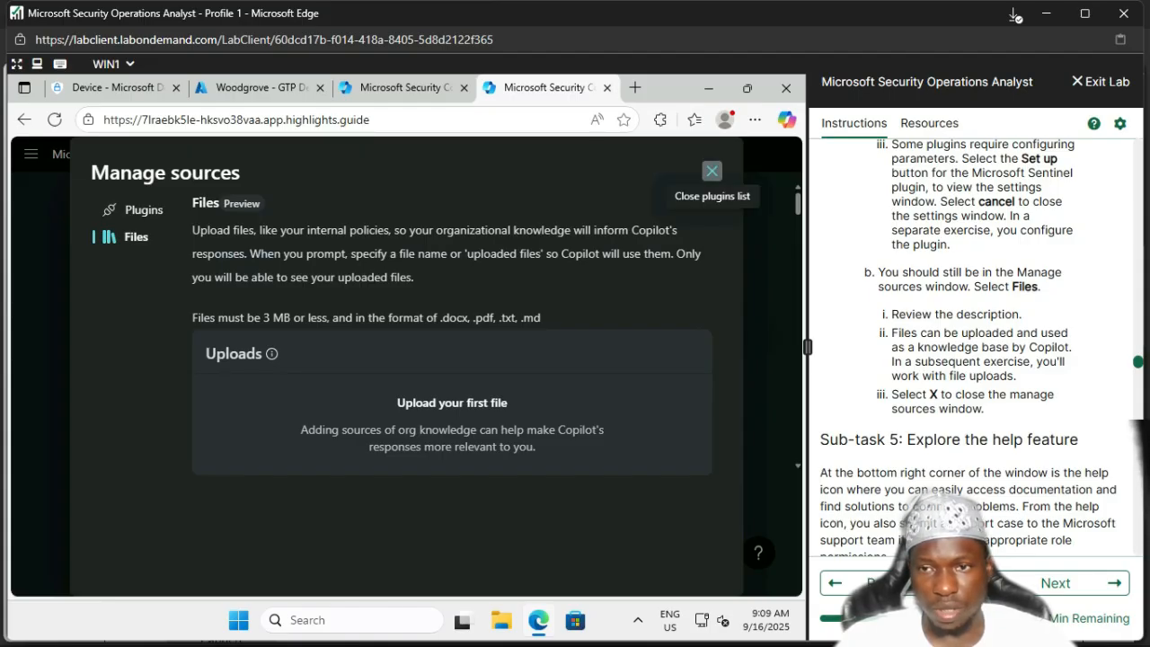
click(712, 171)
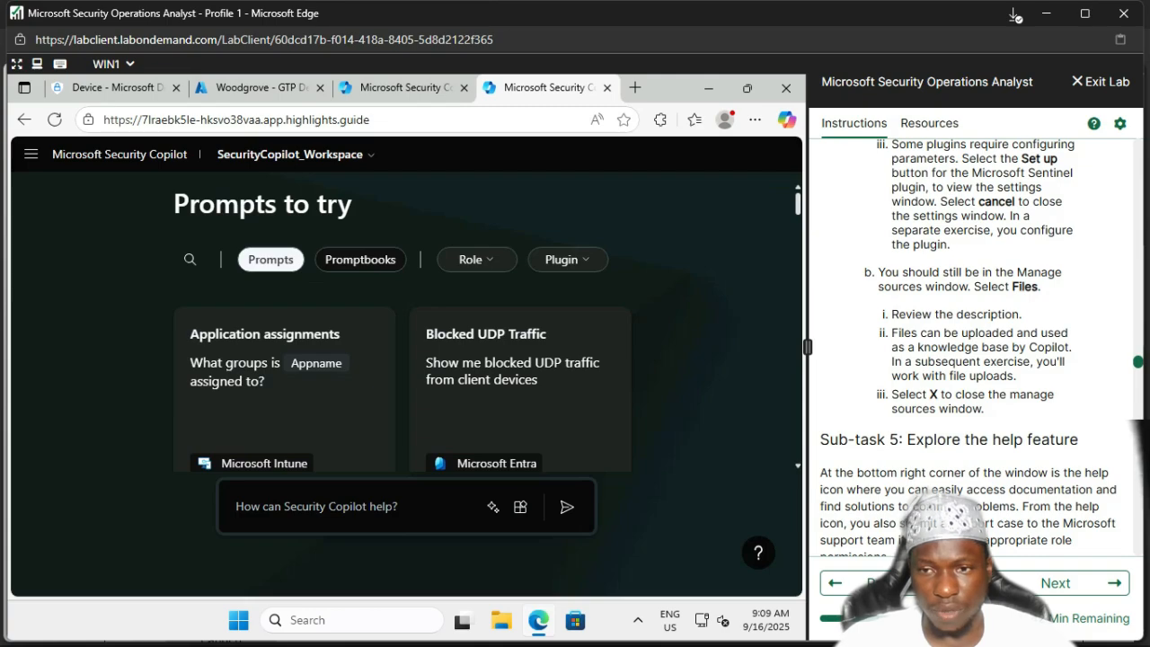
Step: Show the ? help menu options and tick the help-icon lab step
scroll(969, 347, down, 5)
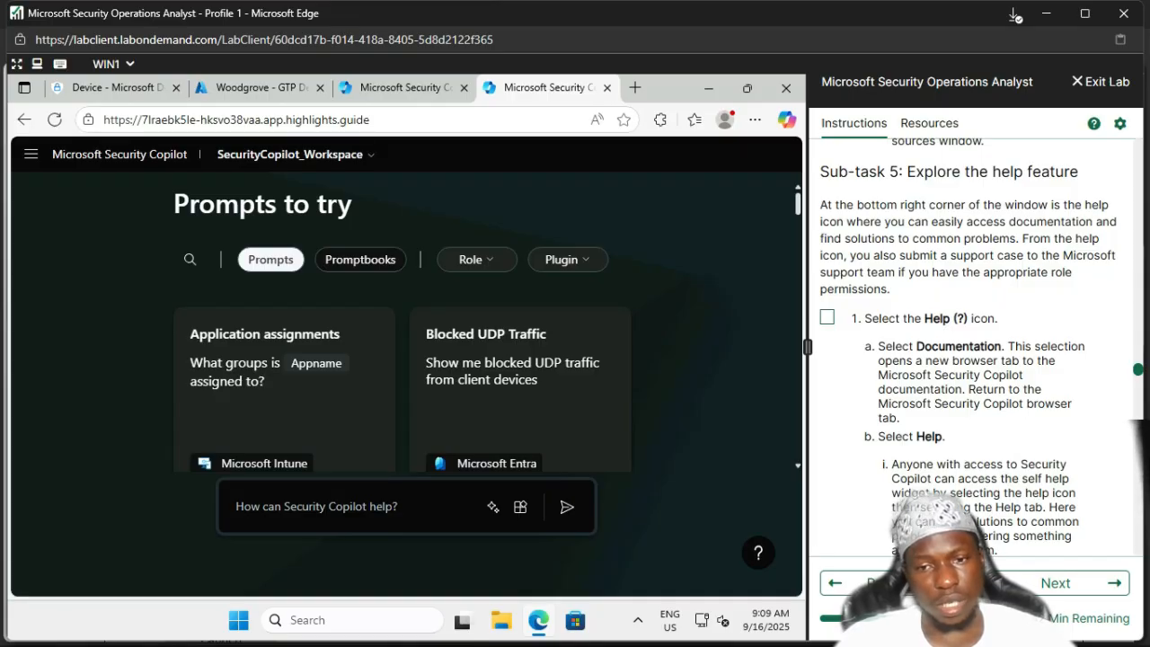
click(758, 553)
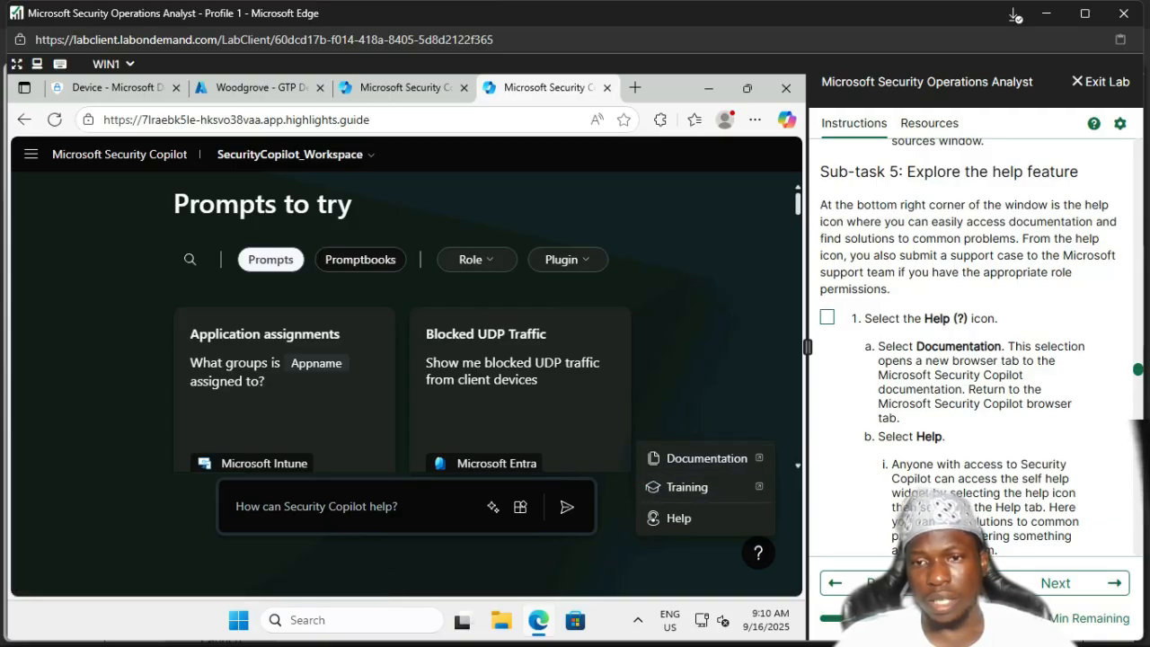
click(827, 317)
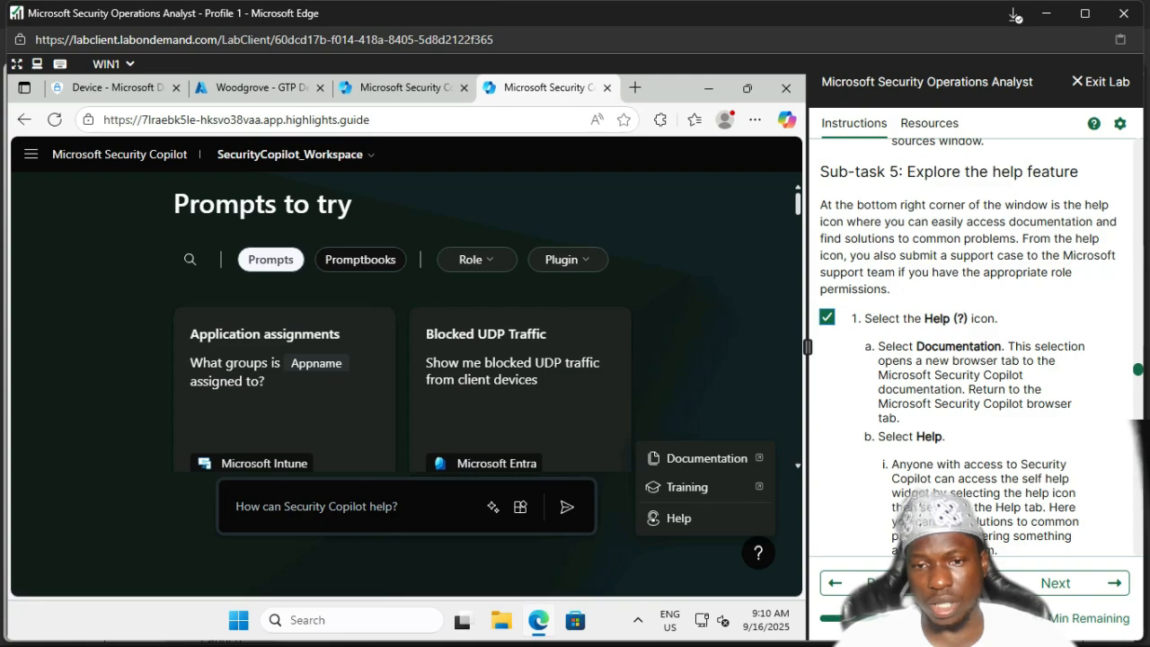
Step: From the Documentation help option, open and read 'What is Microsoft Security Copilot?' on Microsoft Learn
click(706, 459)
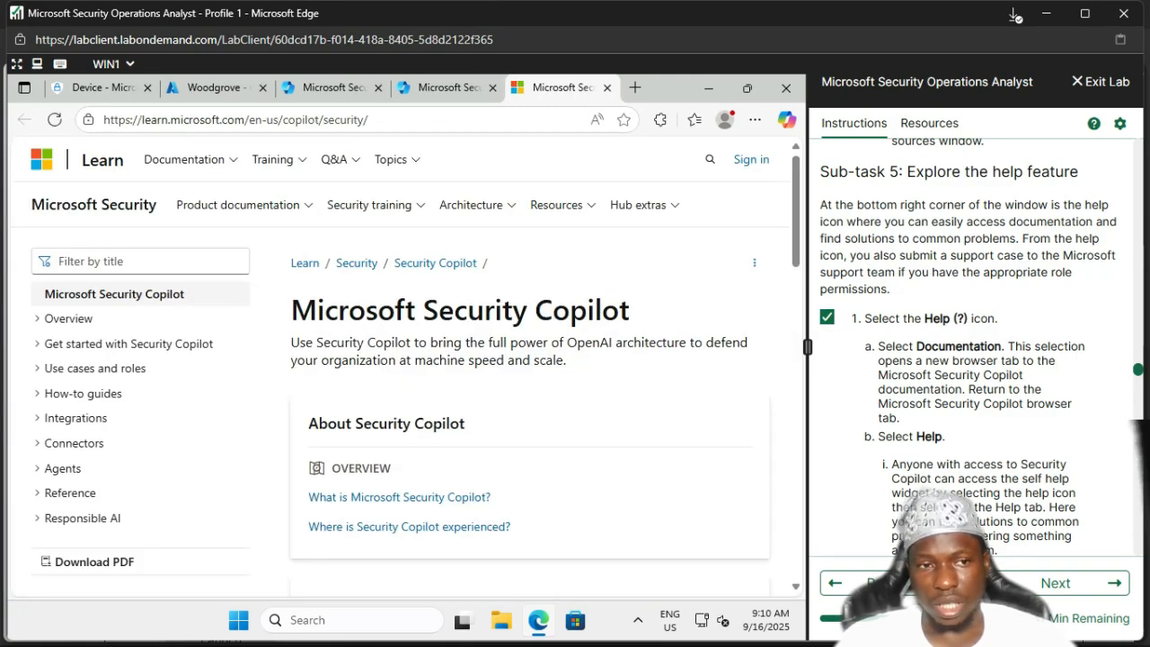
scroll(530, 360, down, 4)
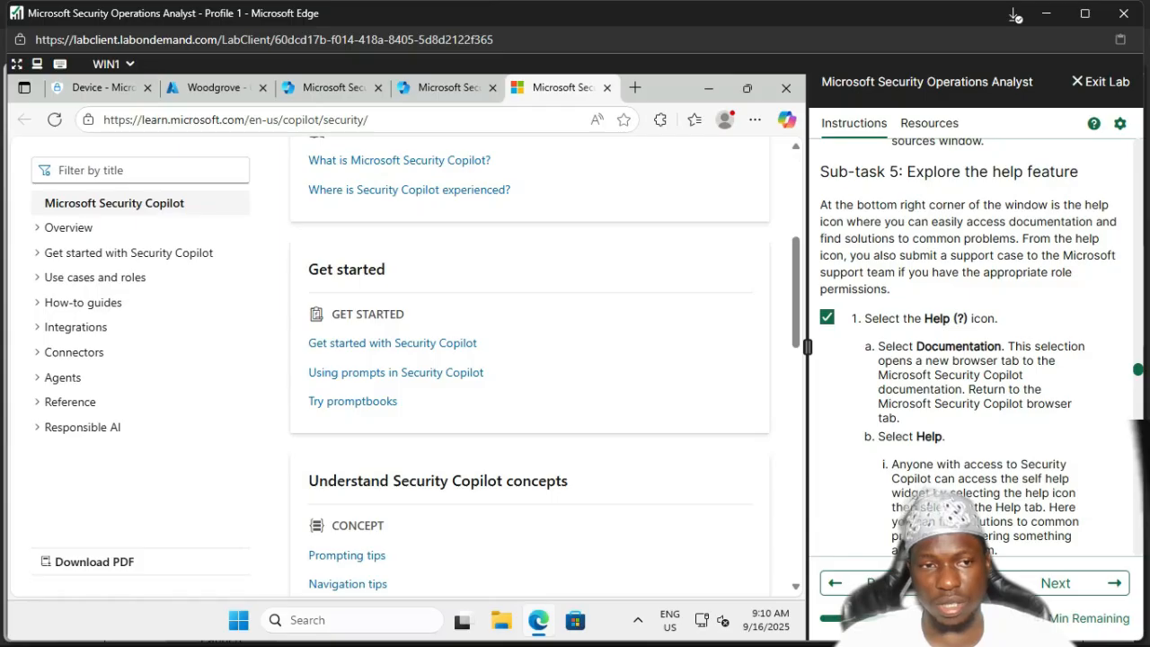
scroll(347, 555, down, 1)
scroll(347, 555, up, 5)
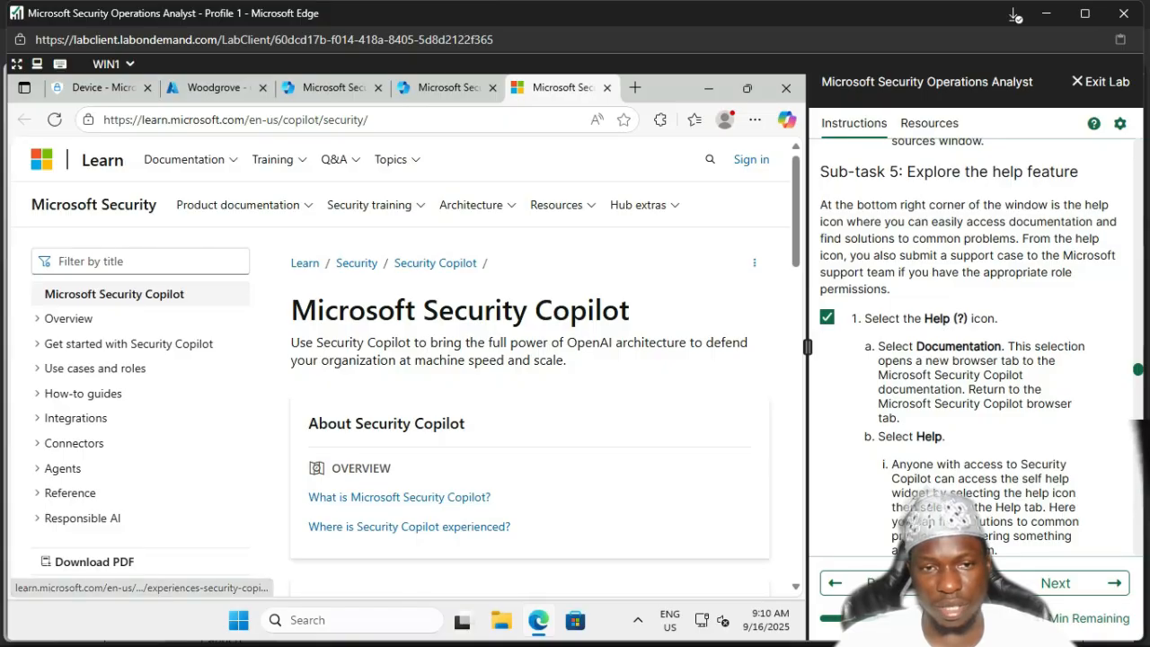
click(399, 497)
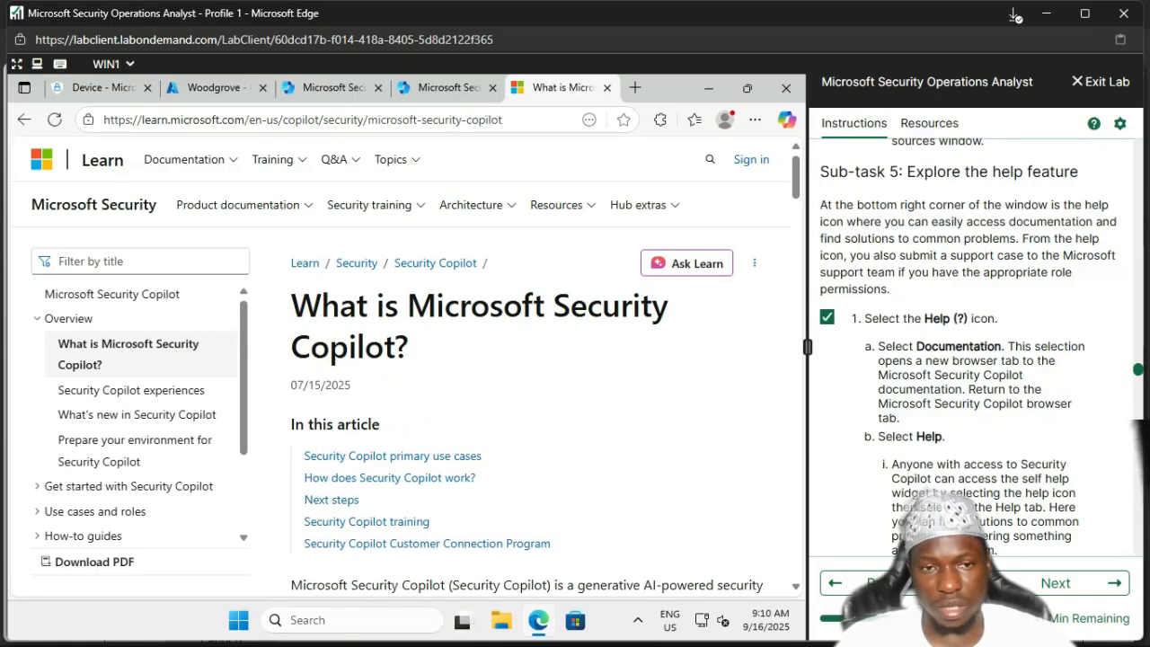
scroll(531, 360, down, 2)
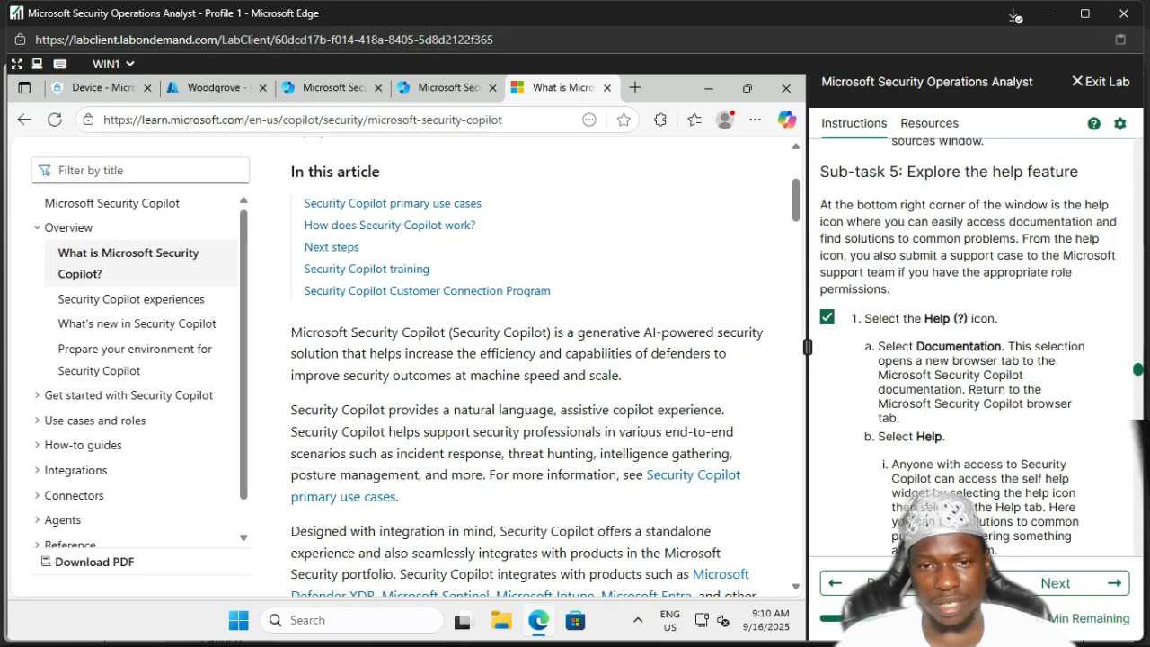
scroll(864, 426, down, 5)
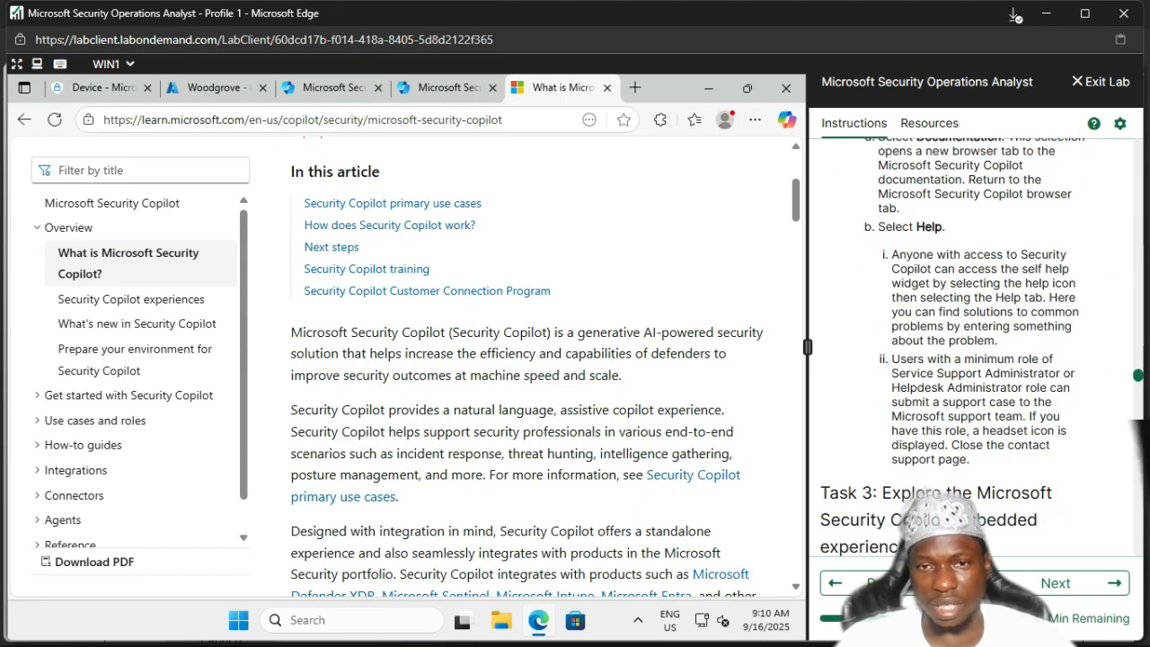
Step: Back in the Security Copilot tab, choose Training from the ? help menu
click(448, 88)
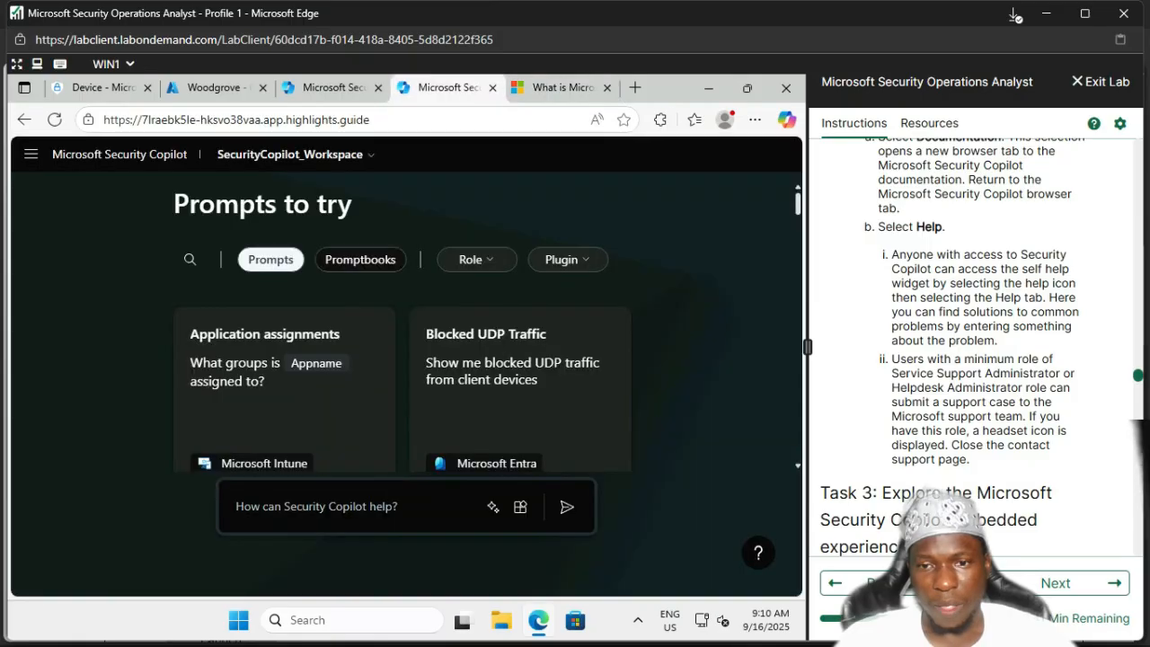
click(759, 552)
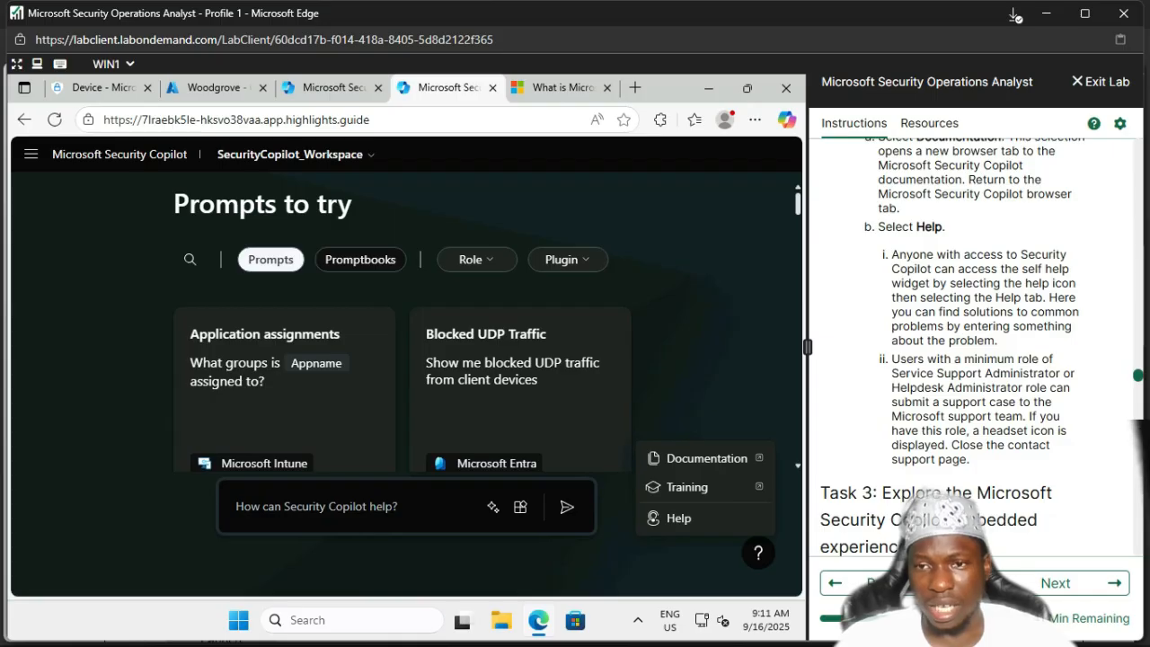
scroll(952, 345, down, 3)
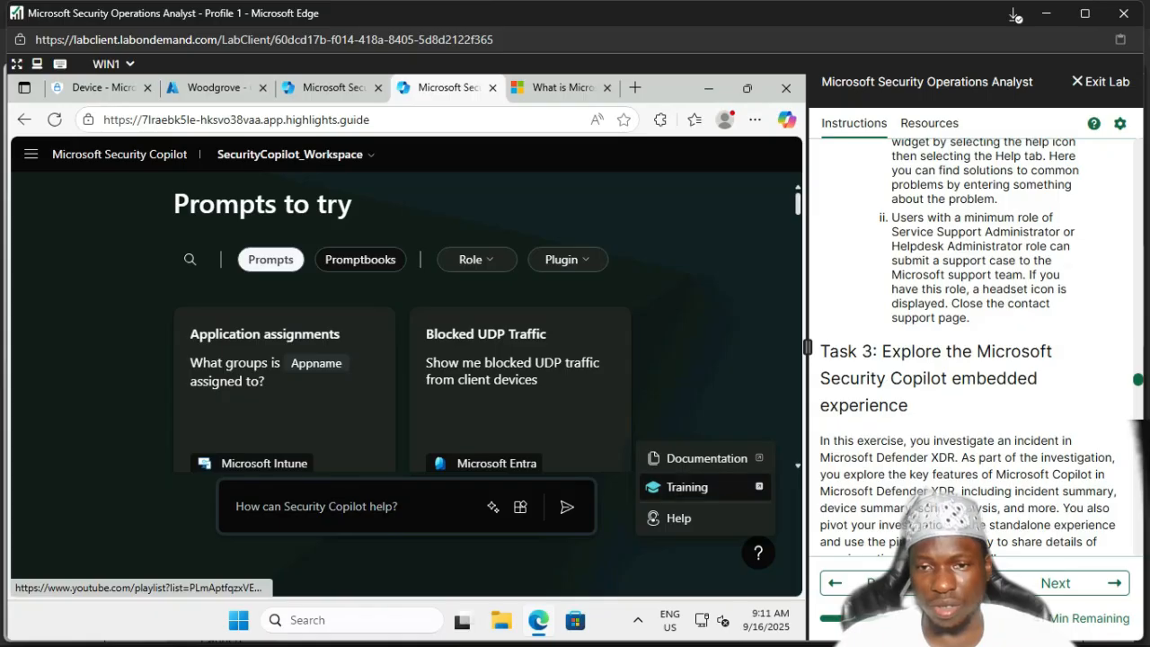
click(688, 487)
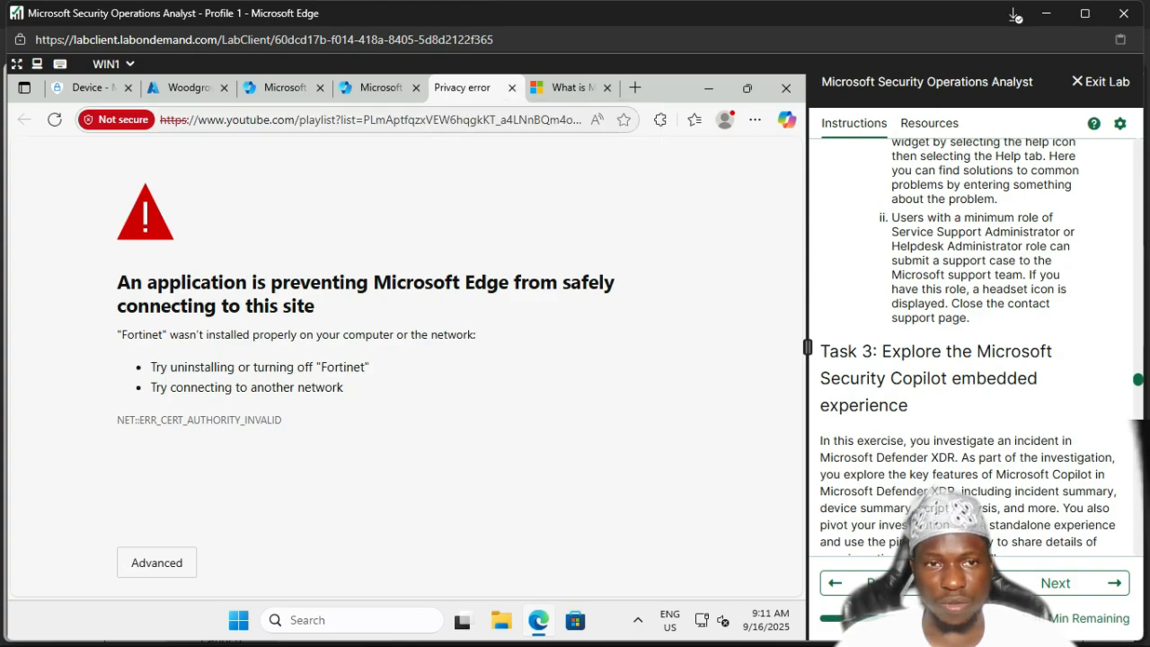
Step: Copy the blocked YouTube playlist URL from Edge's address bar
click(370, 119)
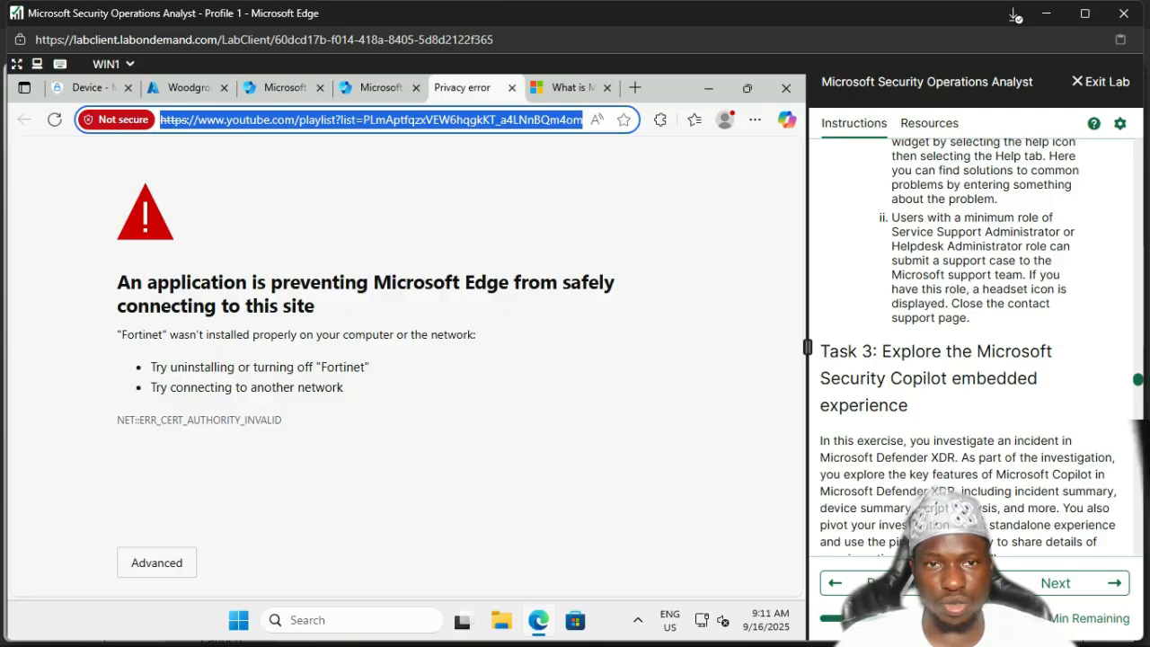
right_click(419, 123)
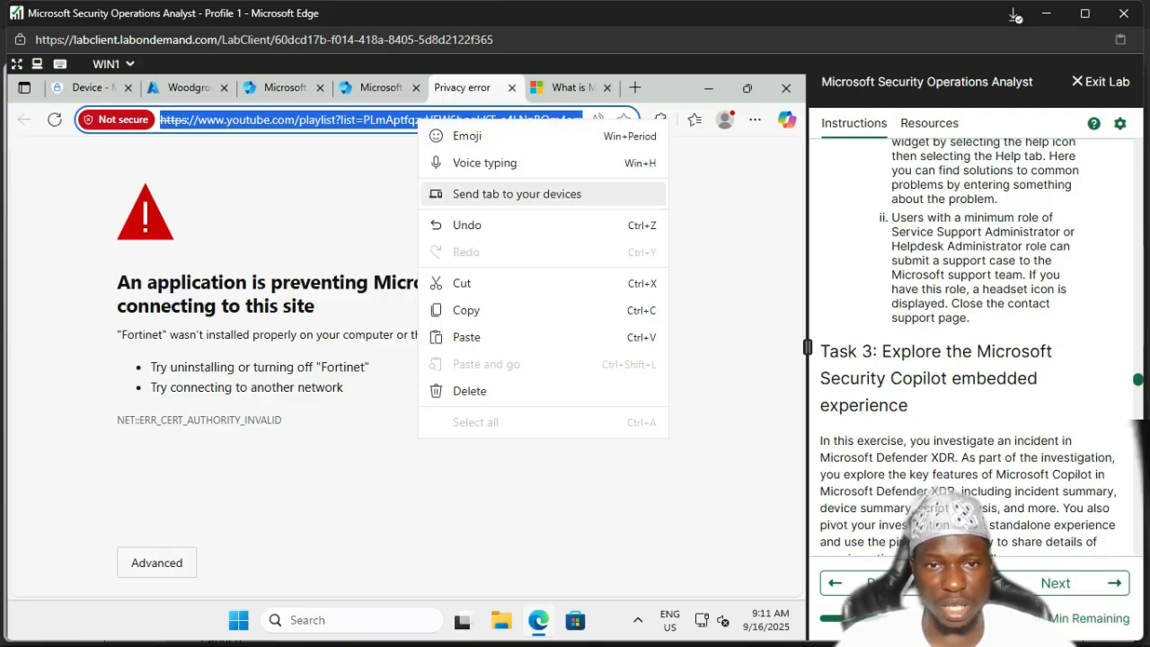
click(466, 310)
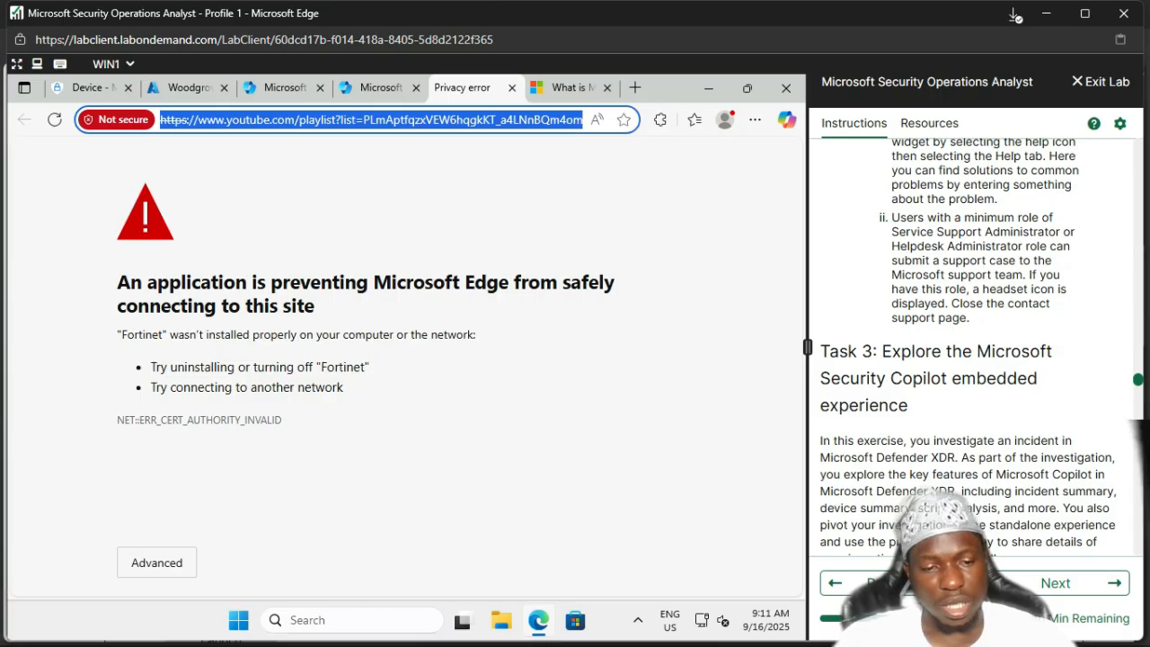
Step: Launch Google Chrome from the Start search under the heart-avatar profile
key(super)
text(chrome)
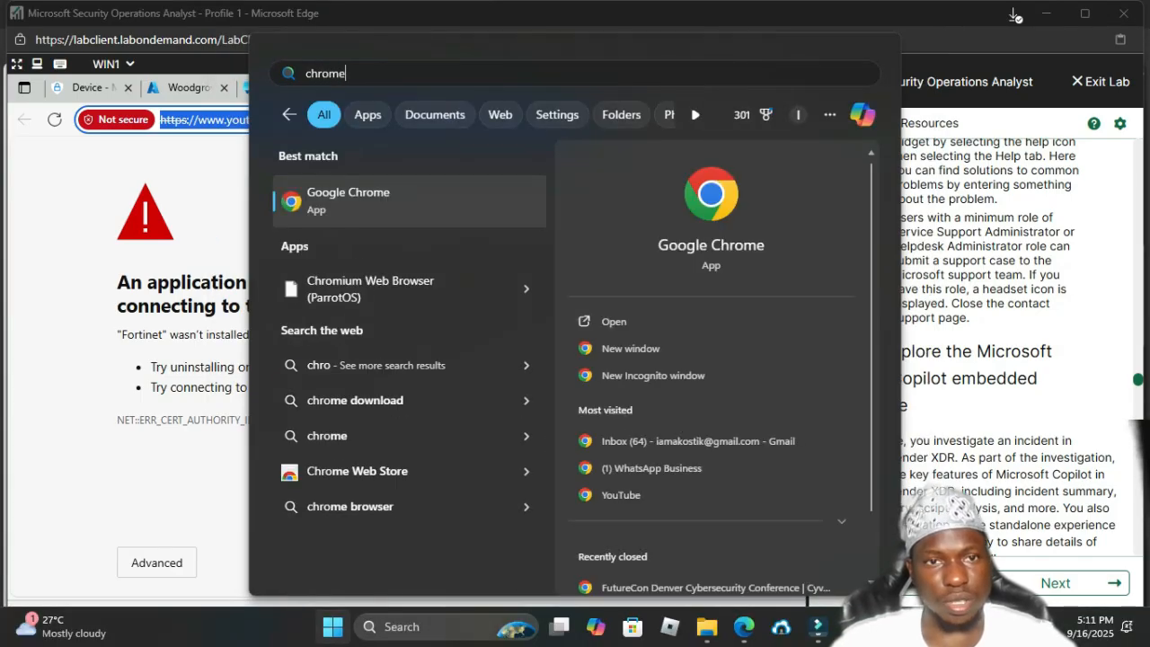
key(Return)
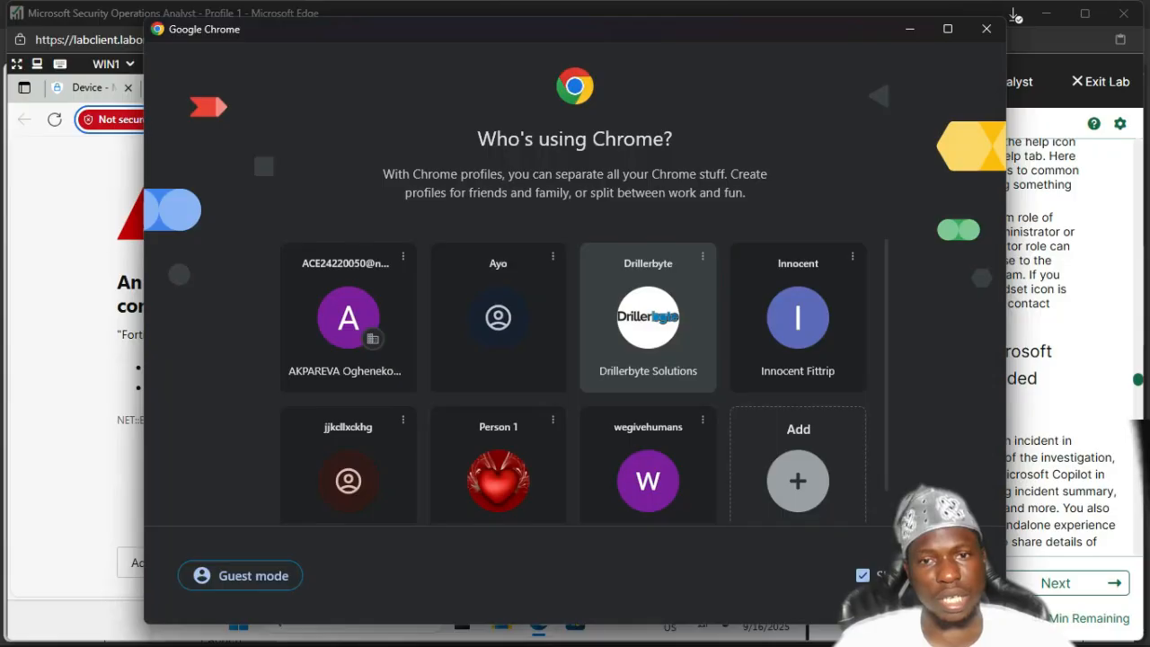
click(498, 468)
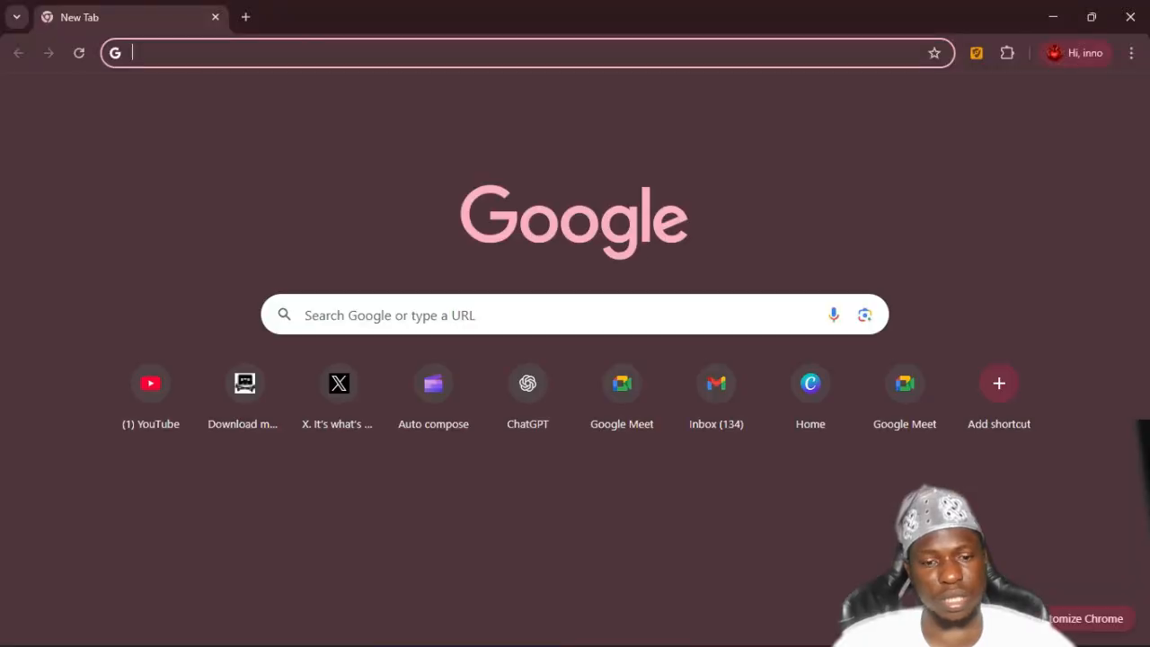
Step: Paste the link in Chrome, strip the '<a href="' and 'Privacy error' tag text, and load it
key(ctrl+v)
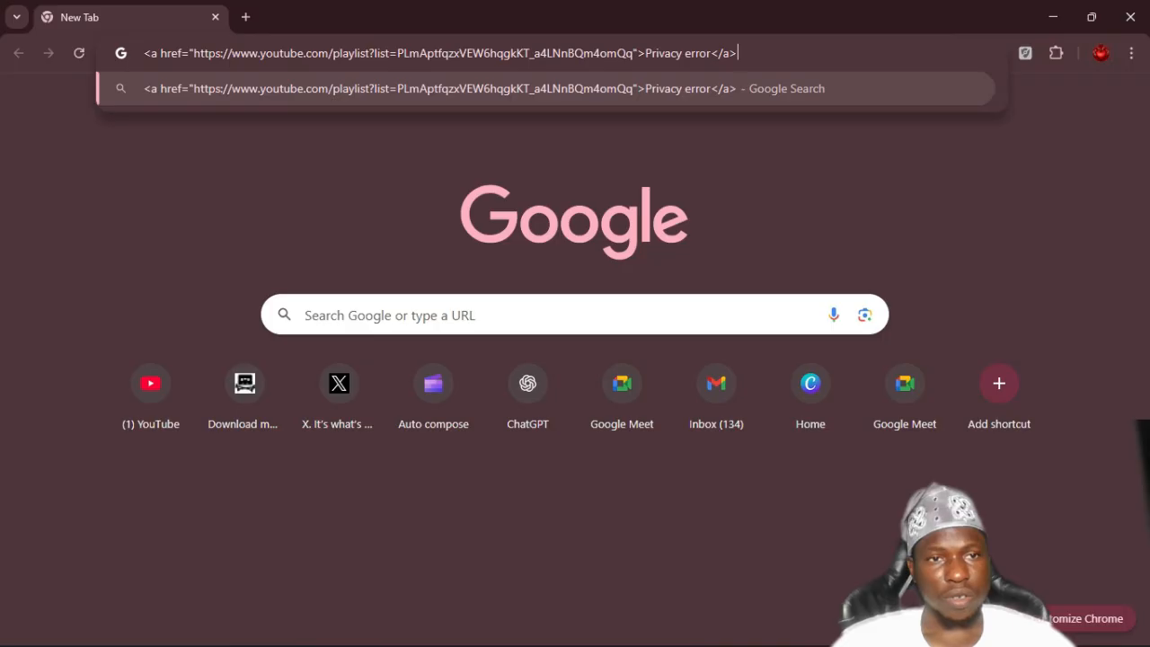
drag(194, 53, 144, 53)
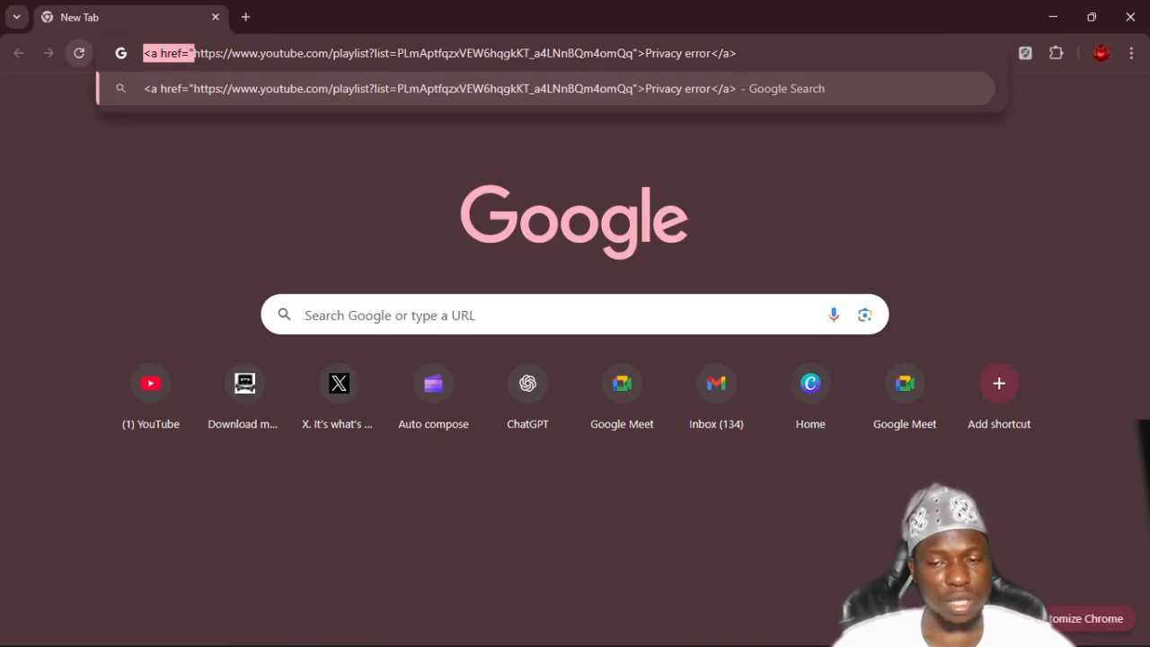
key(BackSpace)
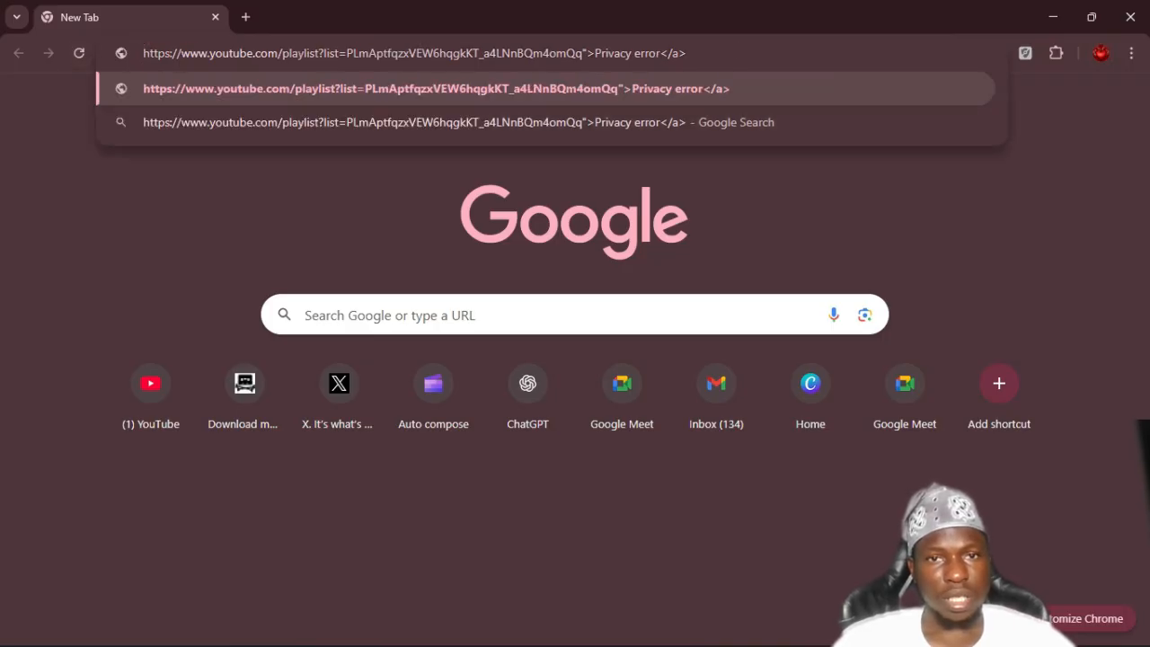
drag(686, 53, 586, 53)
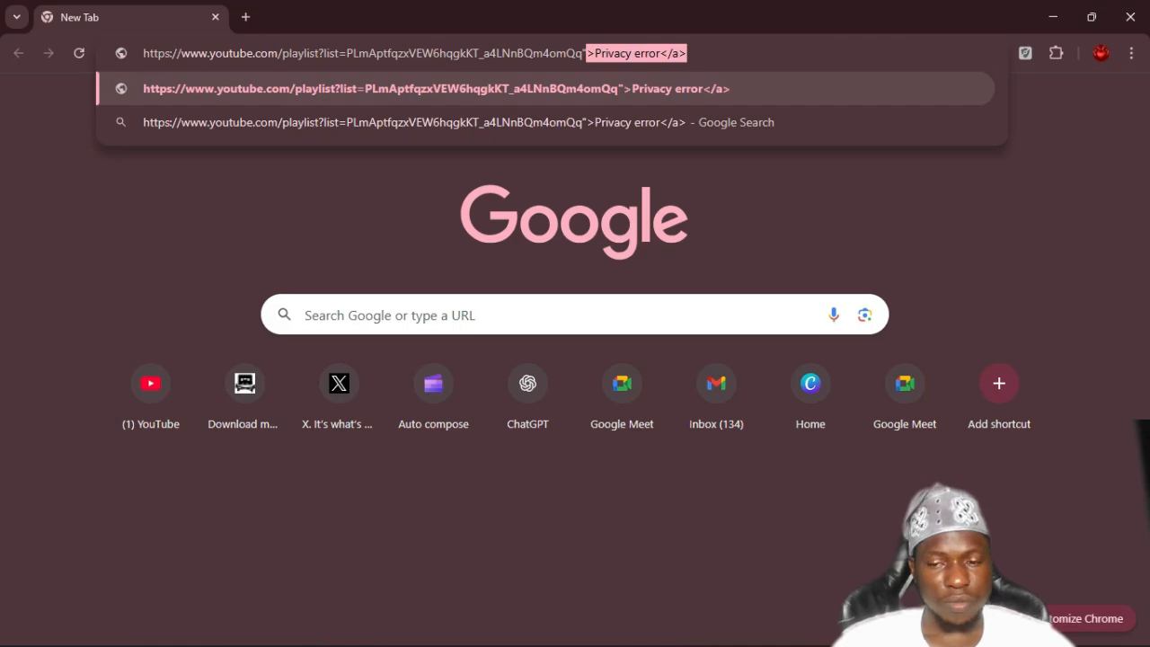
key(BackSpace)
key(BackSpace)
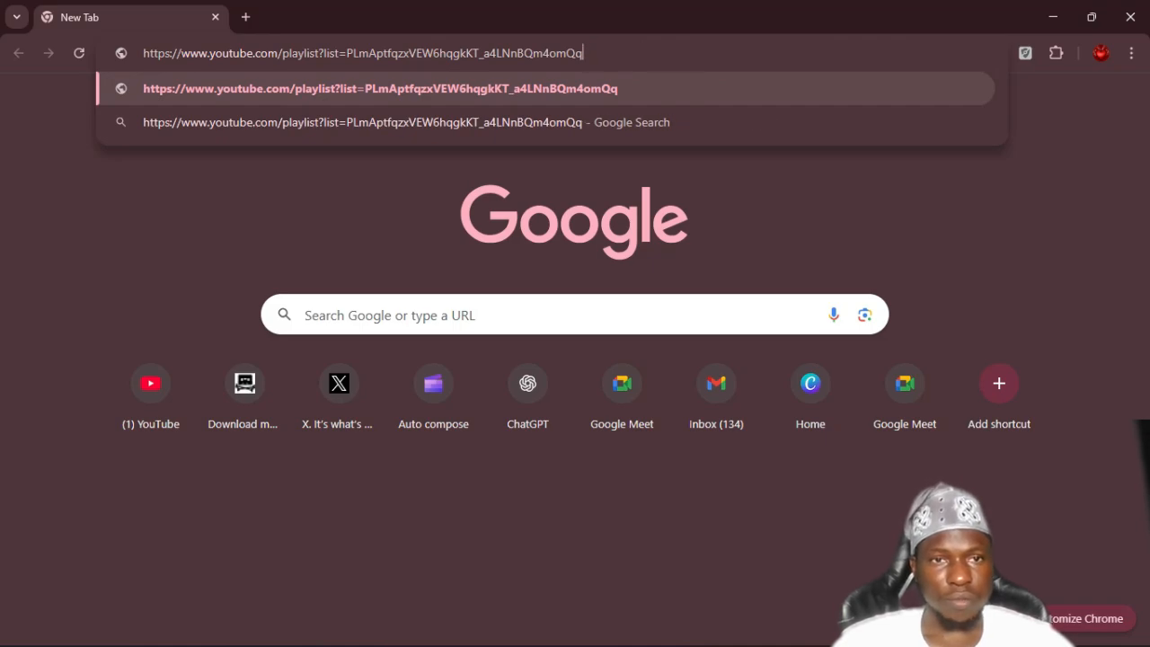
key(Return)
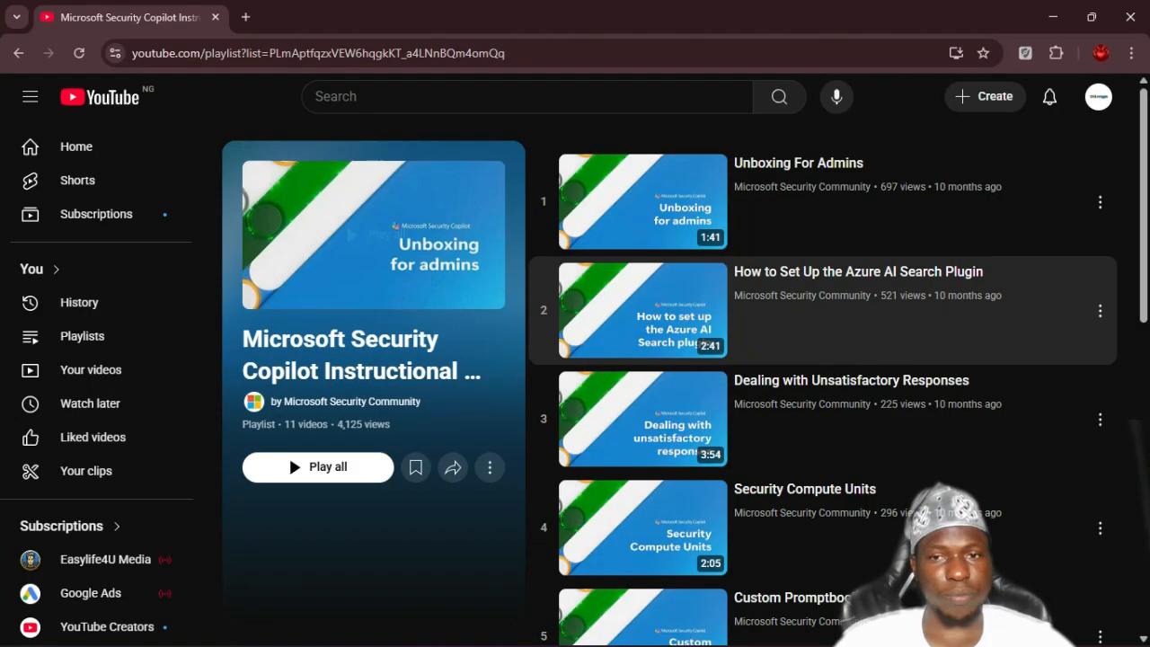
Step: Scroll through the 11-video Security Copilot Instructional playlist
scroll(809, 377, down, 5)
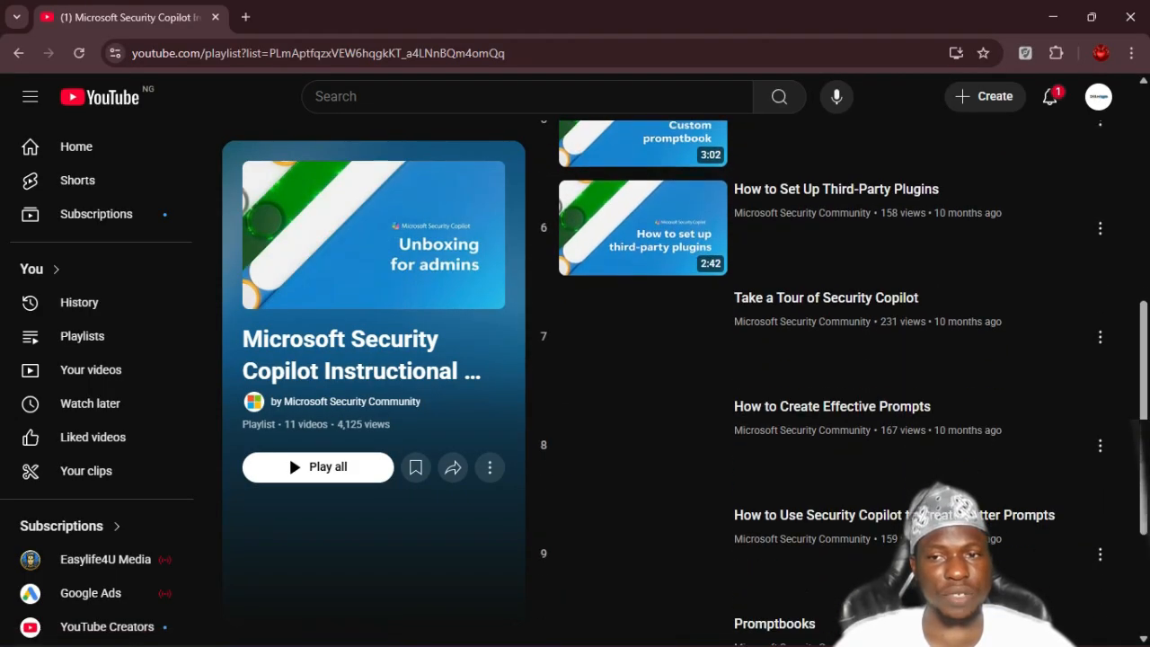
scroll(809, 431, down, 3)
scroll(809, 431, up, 8)
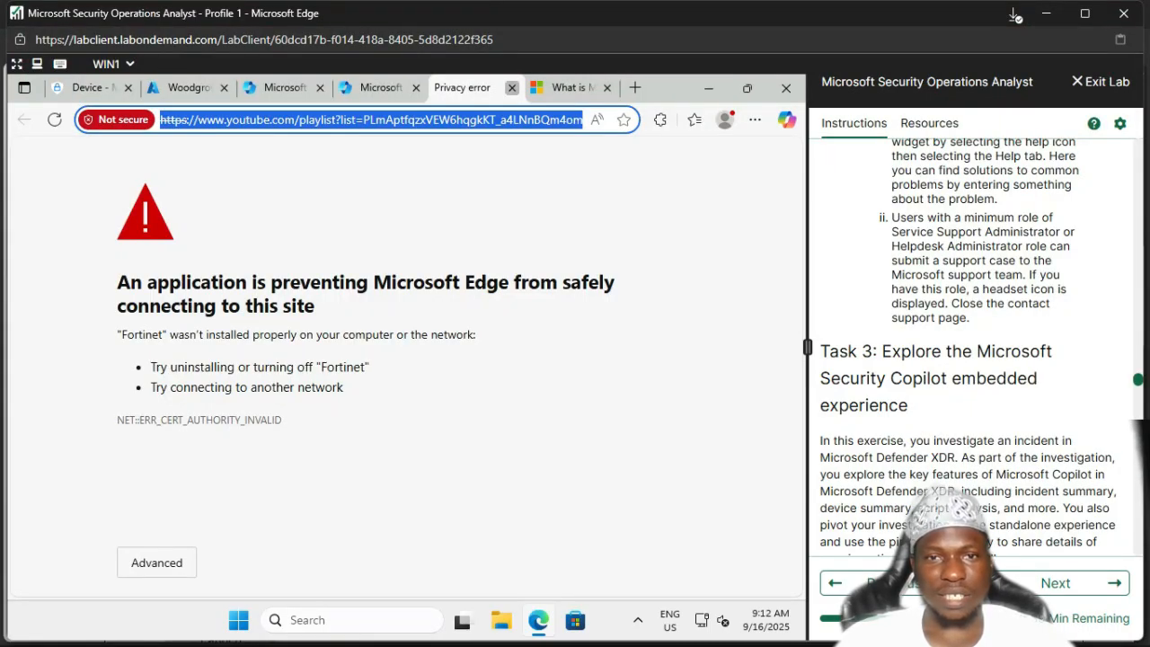
Step: Close the Privacy error tab and scroll the lab guide to Sub-task 1: Explore Incident summary and guided responses
click(511, 88)
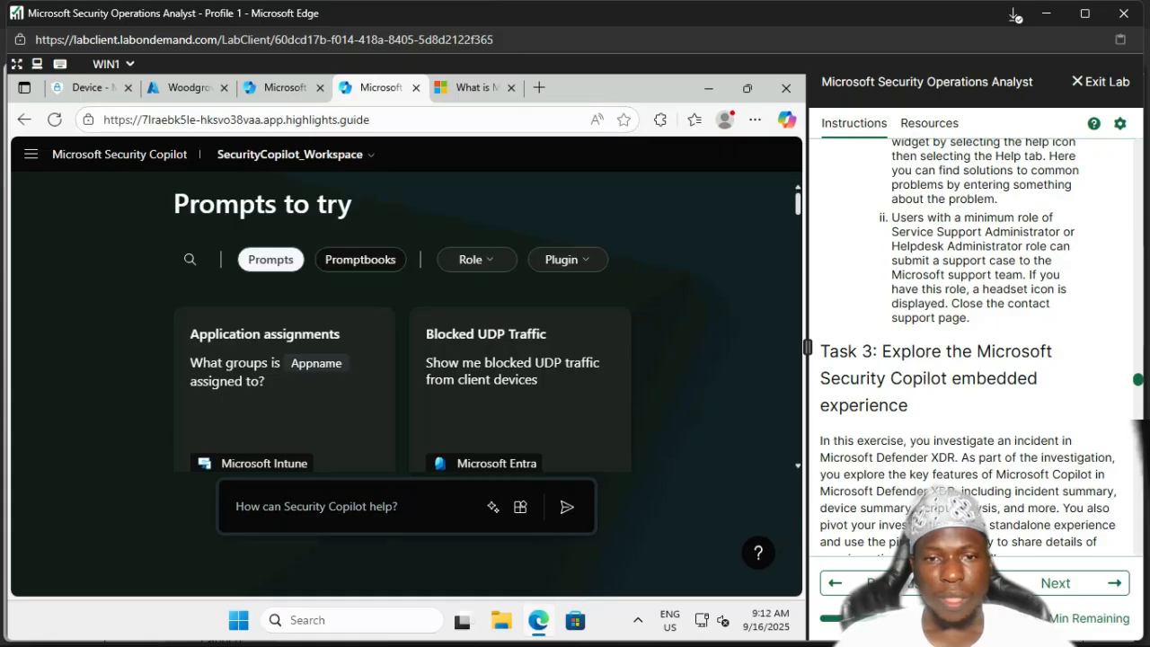
scroll(979, 350, down, 3)
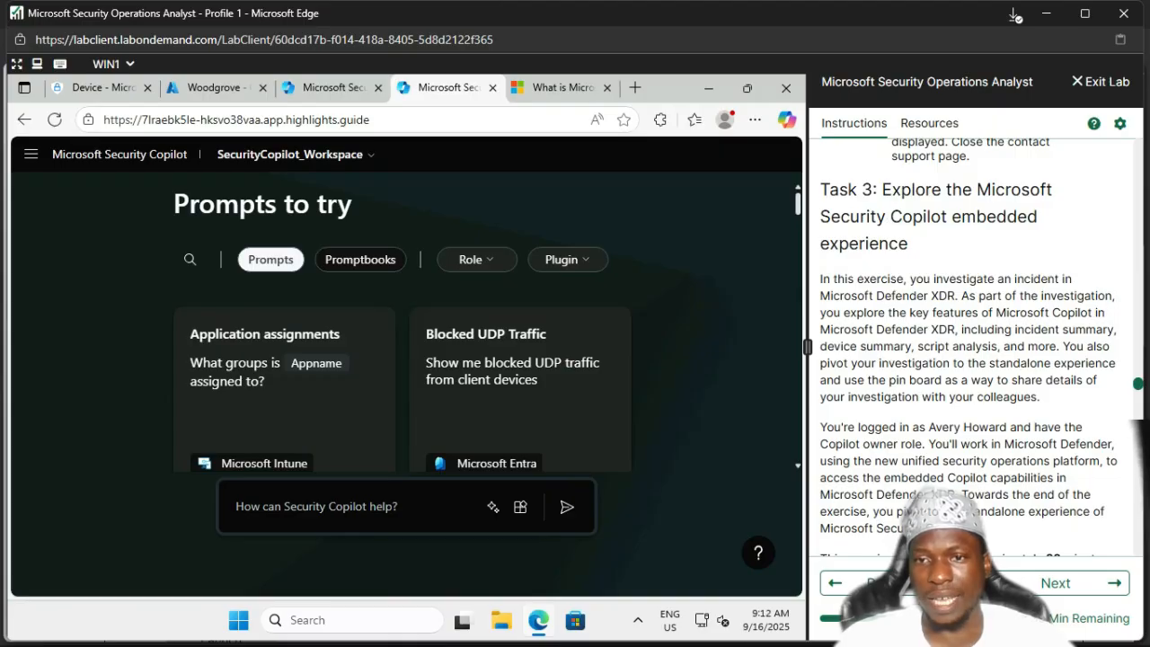
scroll(982, 346, down, 2)
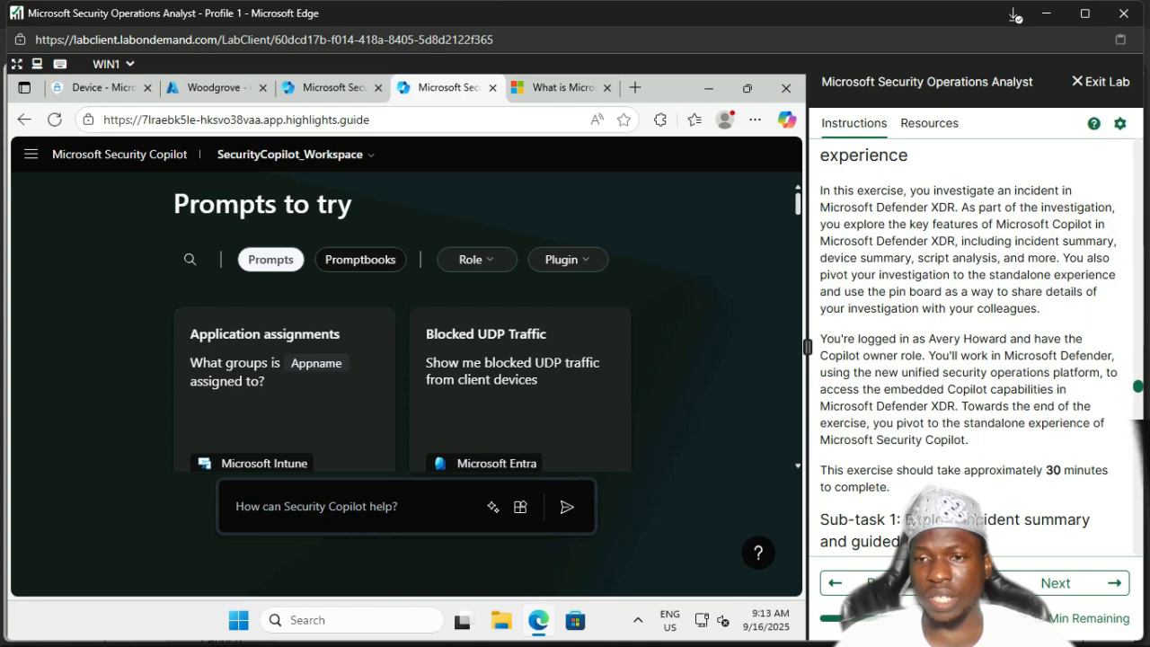
scroll(982, 347, down, 3)
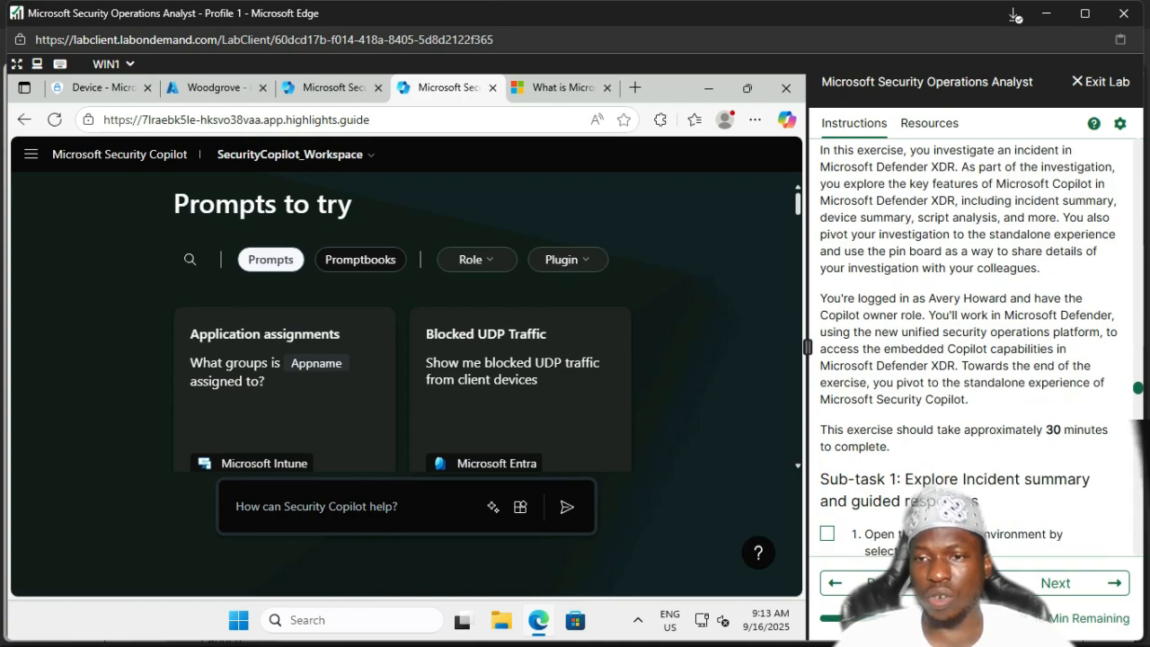
scroll(983, 347, down, 1)
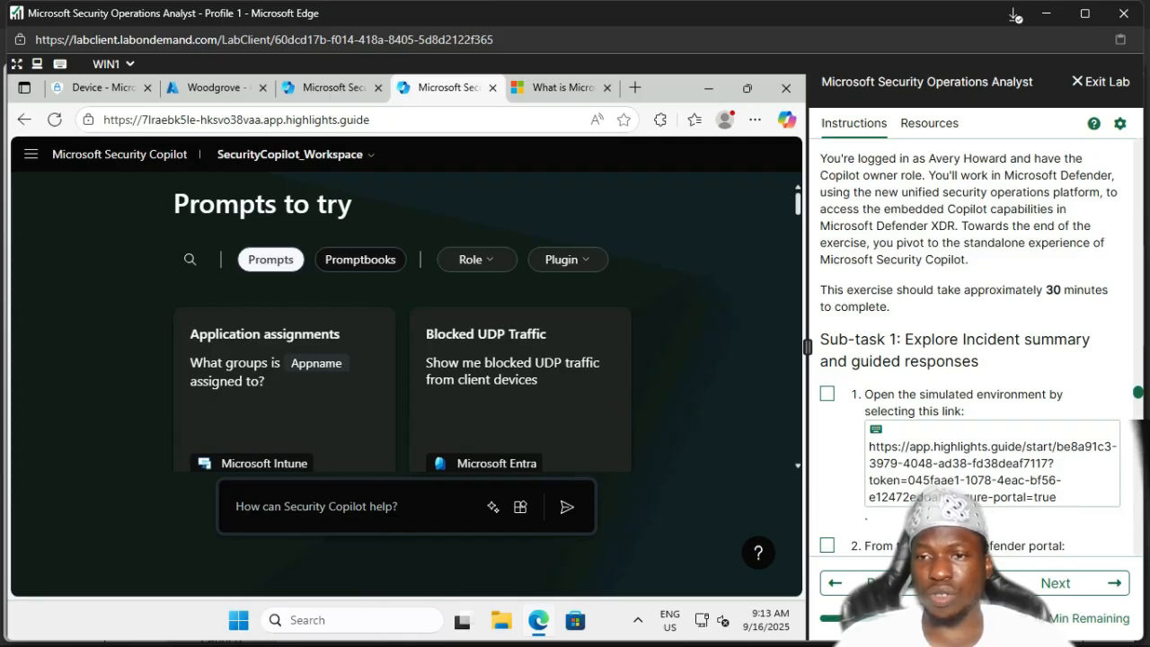
scroll(971, 345, down, 2)
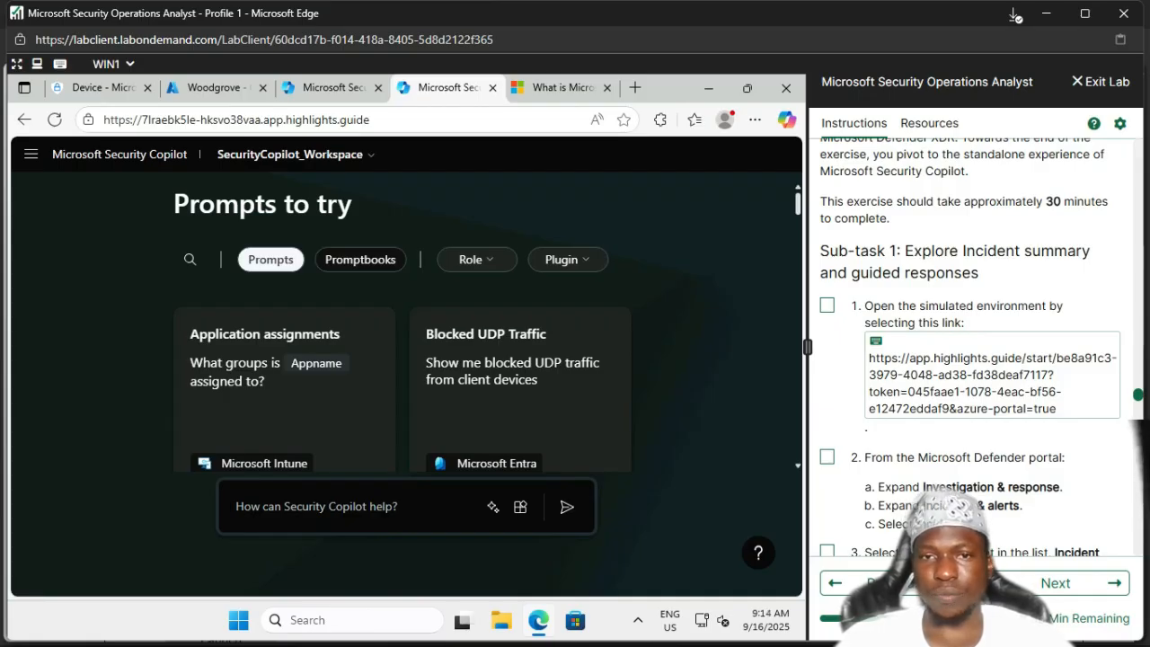
Step: Load the highlights.guide Woodgrove Defender environment in a new tab and tick lab step 1
click(635, 87)
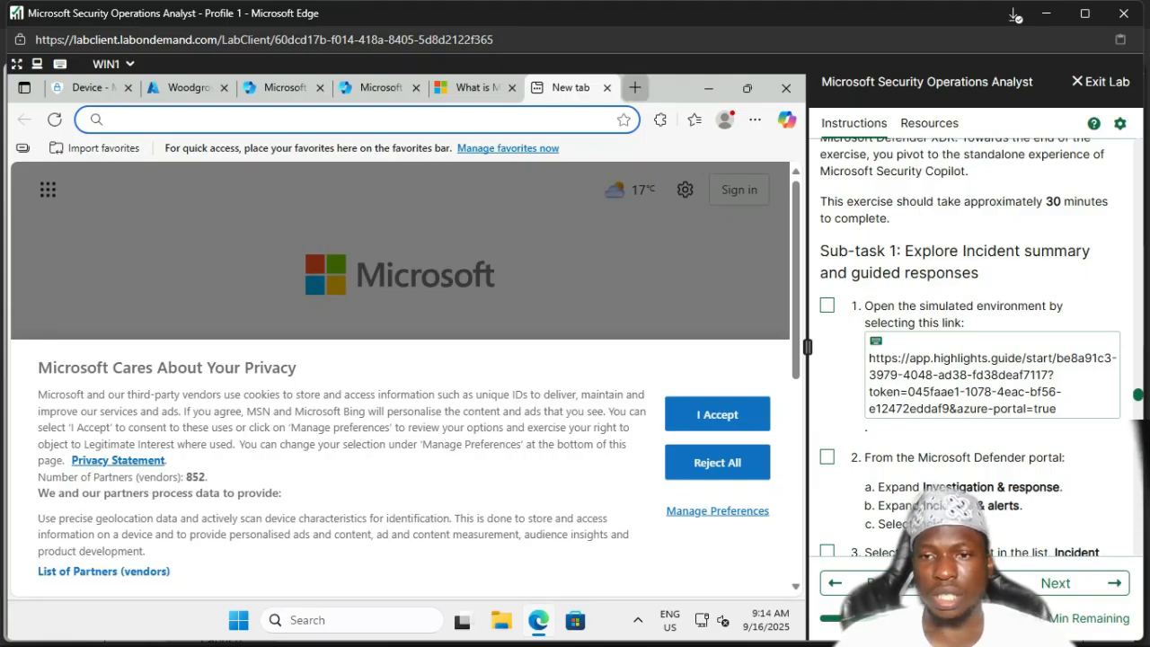
click(989, 383)
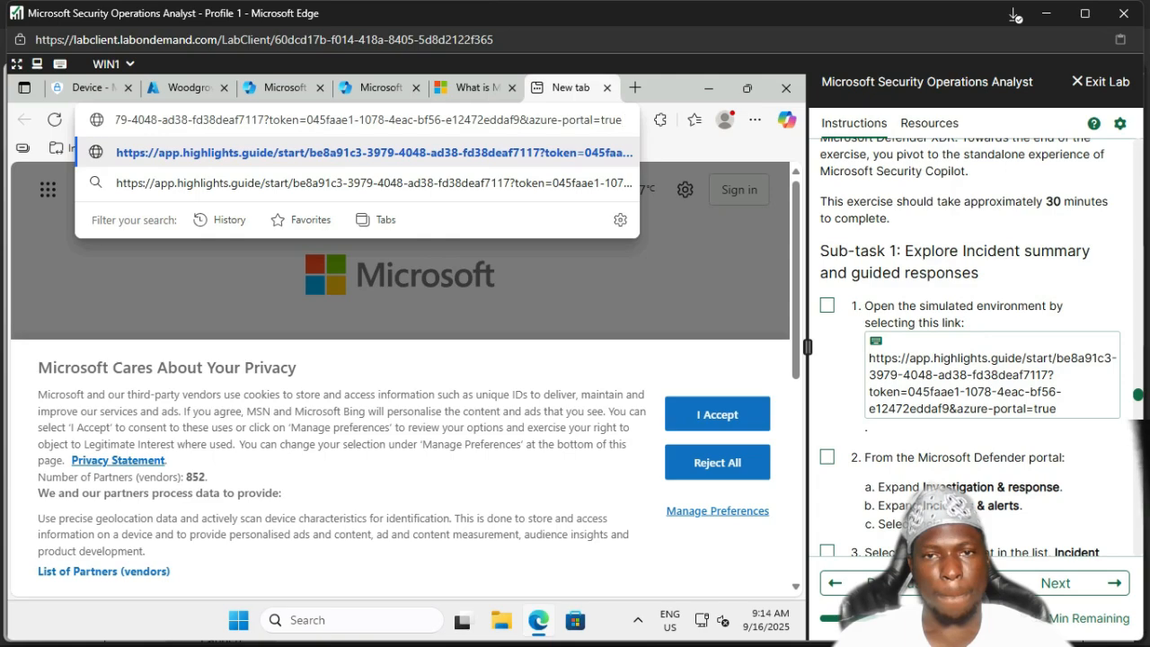
key(Return)
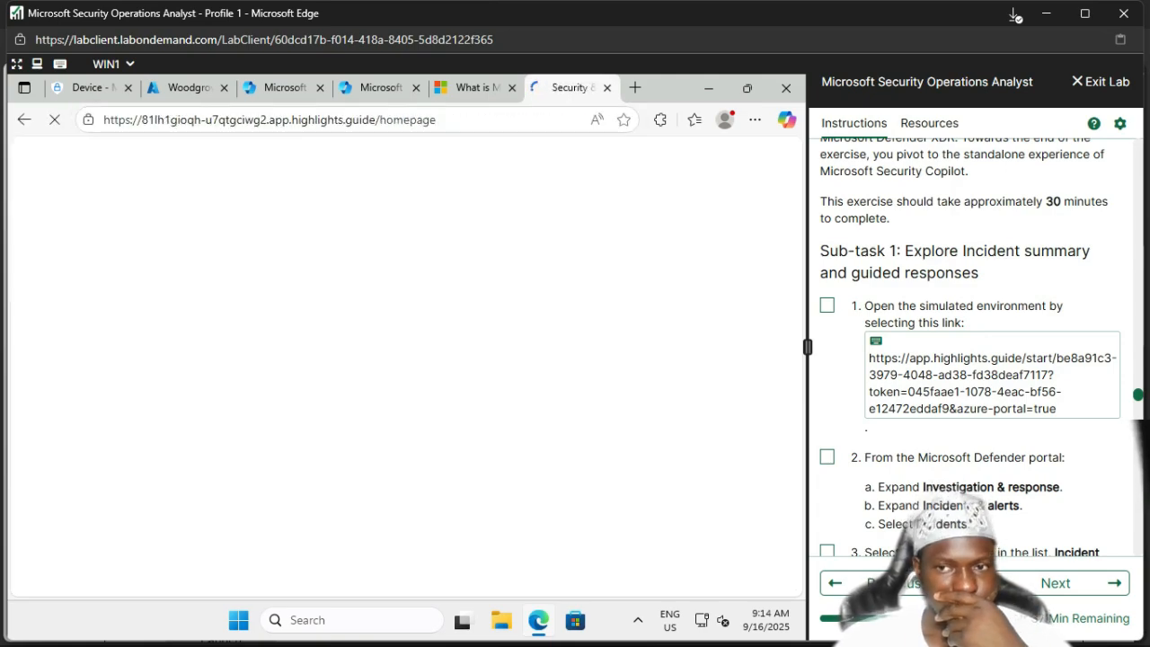
click(827, 305)
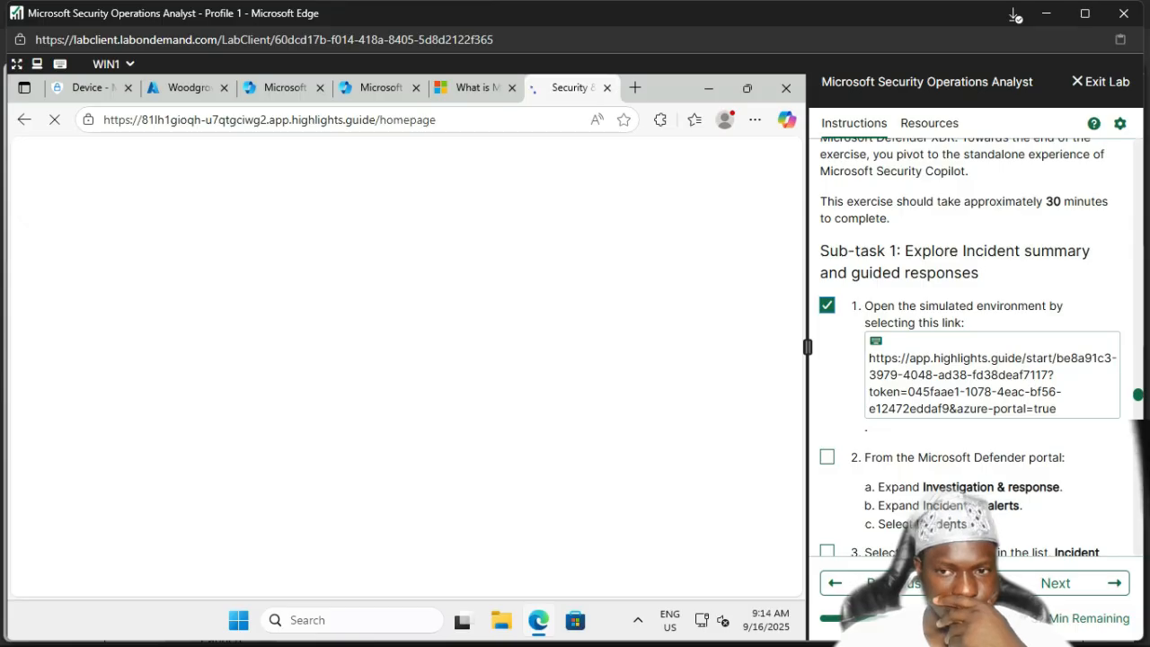
scroll(971, 359, down, 3)
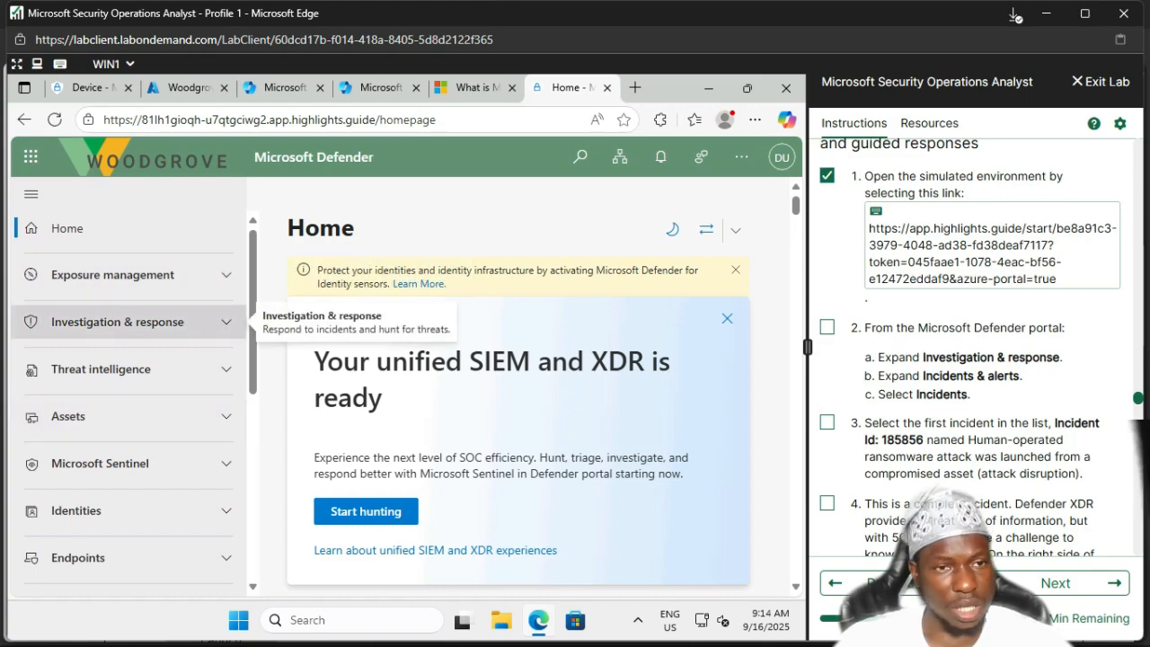
Step: Open the Incidents page under Investigation & response > Incidents & alerts
click(116, 322)
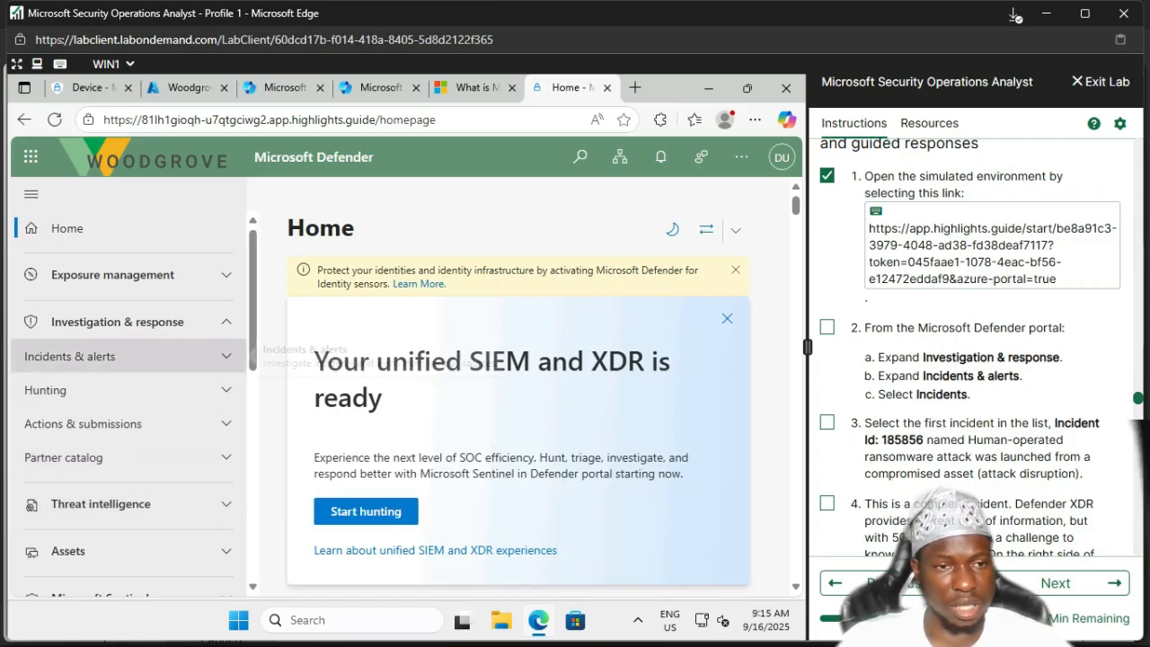
click(126, 356)
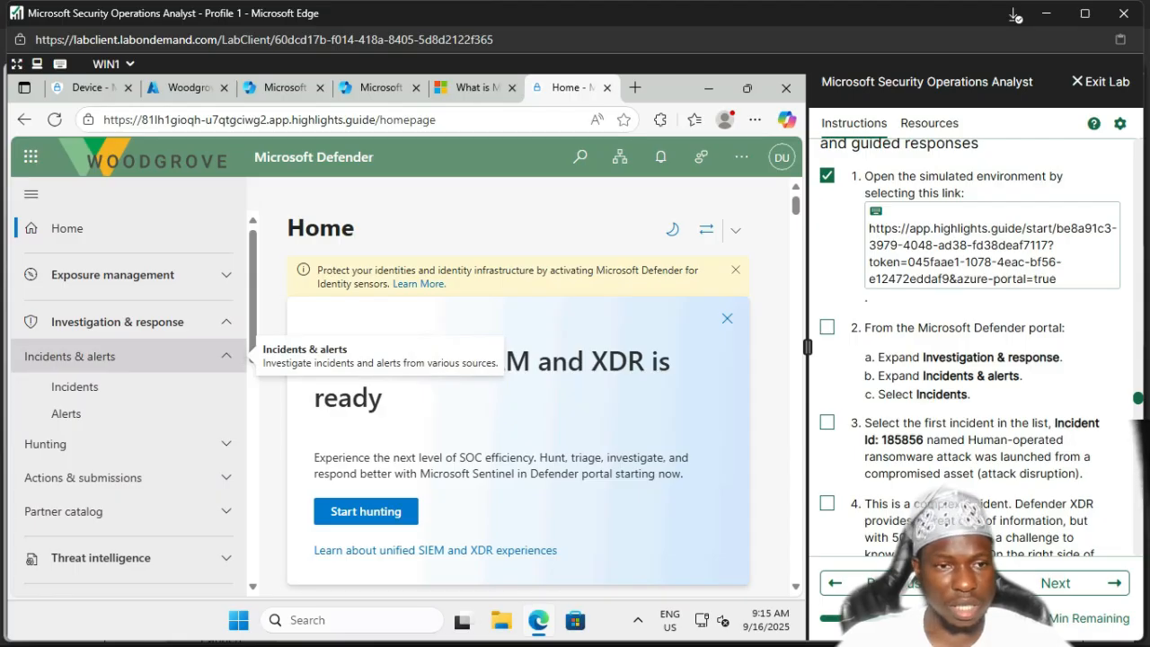
click(239, 387)
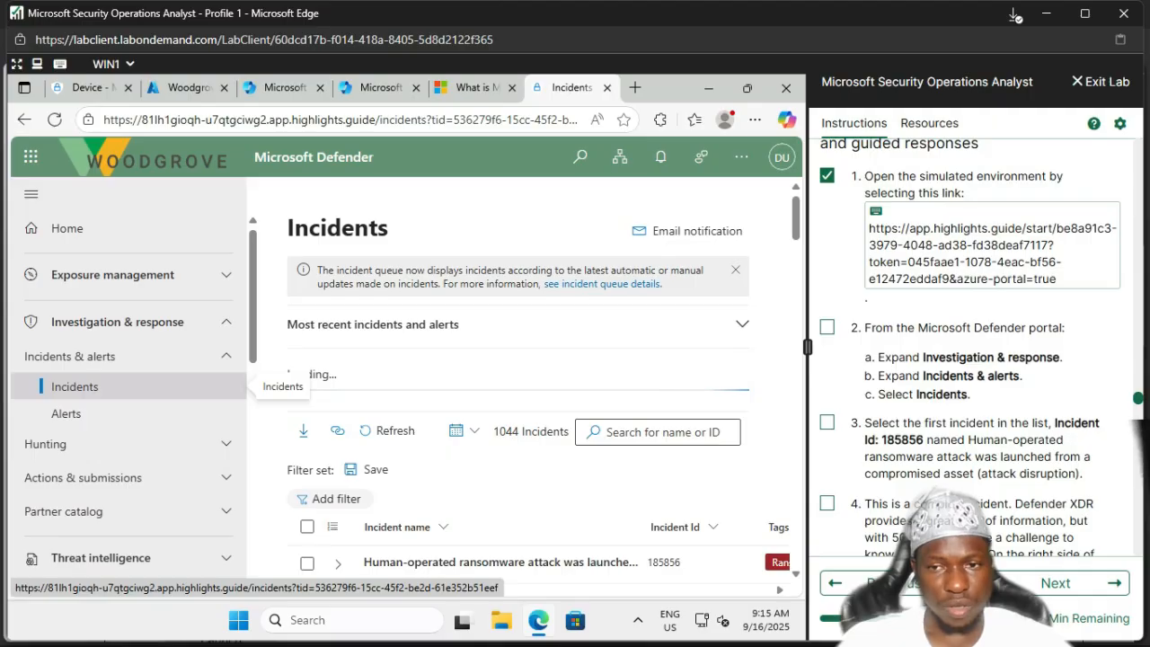
Step: Tick lab step 2 and scroll the incidents table right to show the Tags column
click(828, 328)
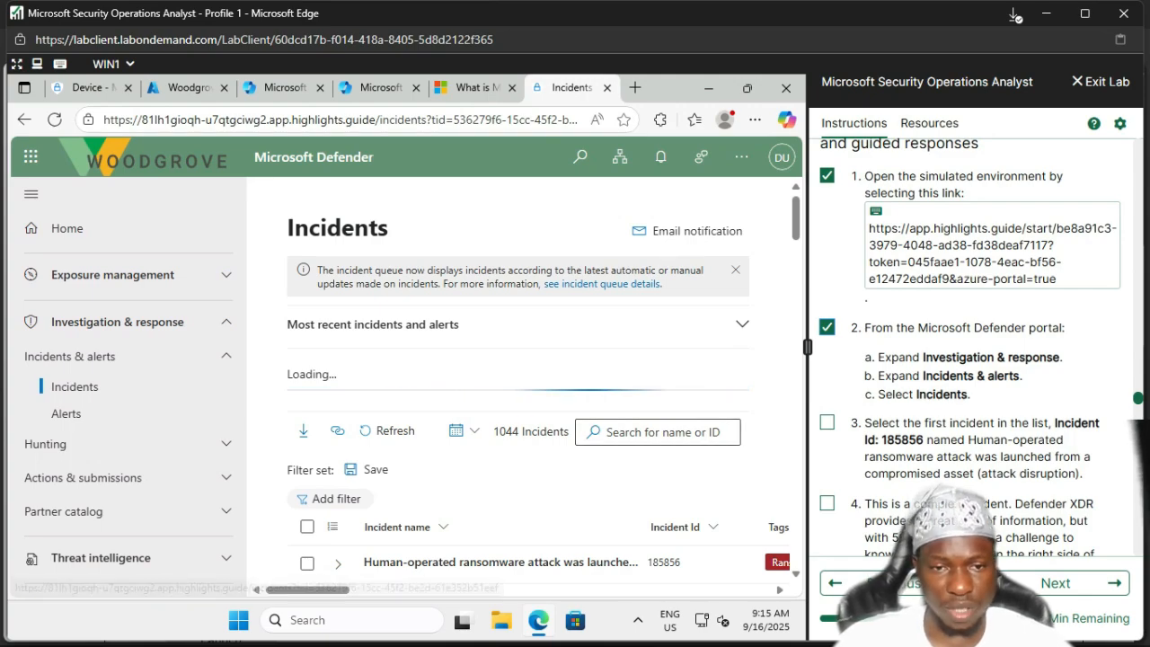
scroll(504, 422, down, 3)
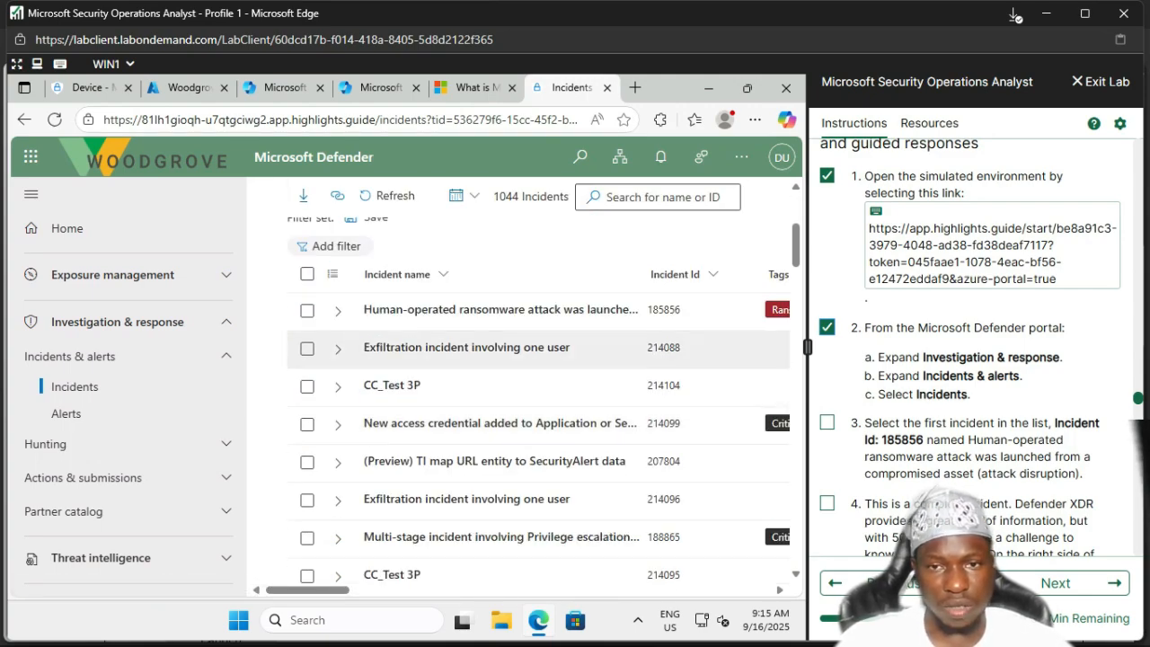
scroll(503, 301, down, 2)
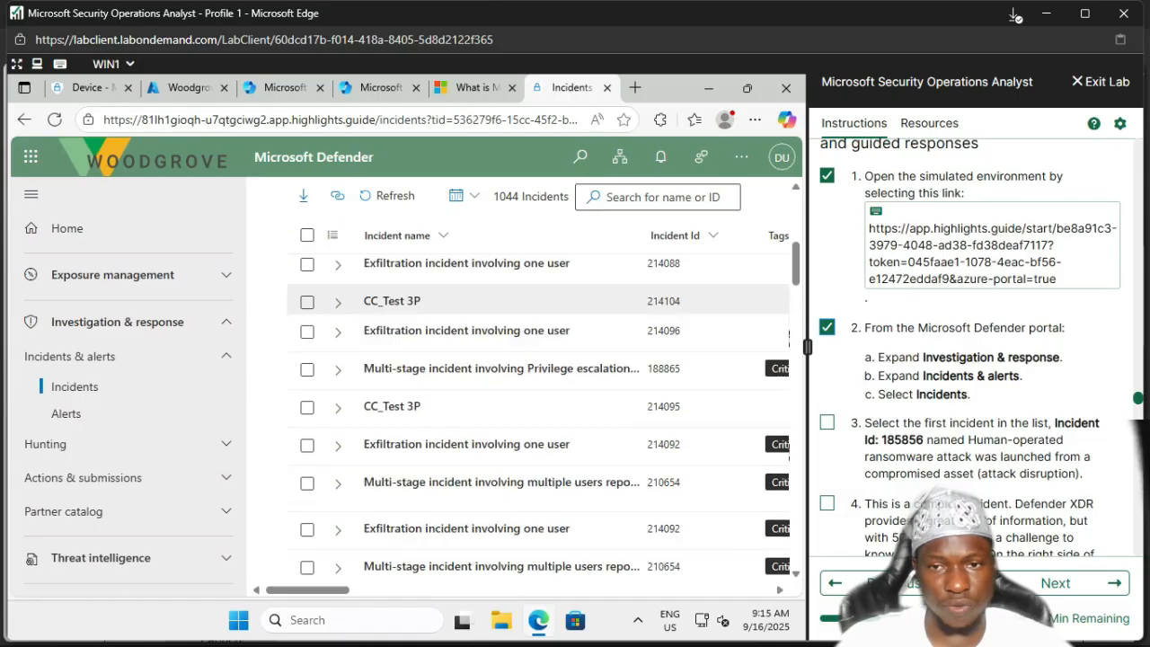
scroll(522, 405, up, 5)
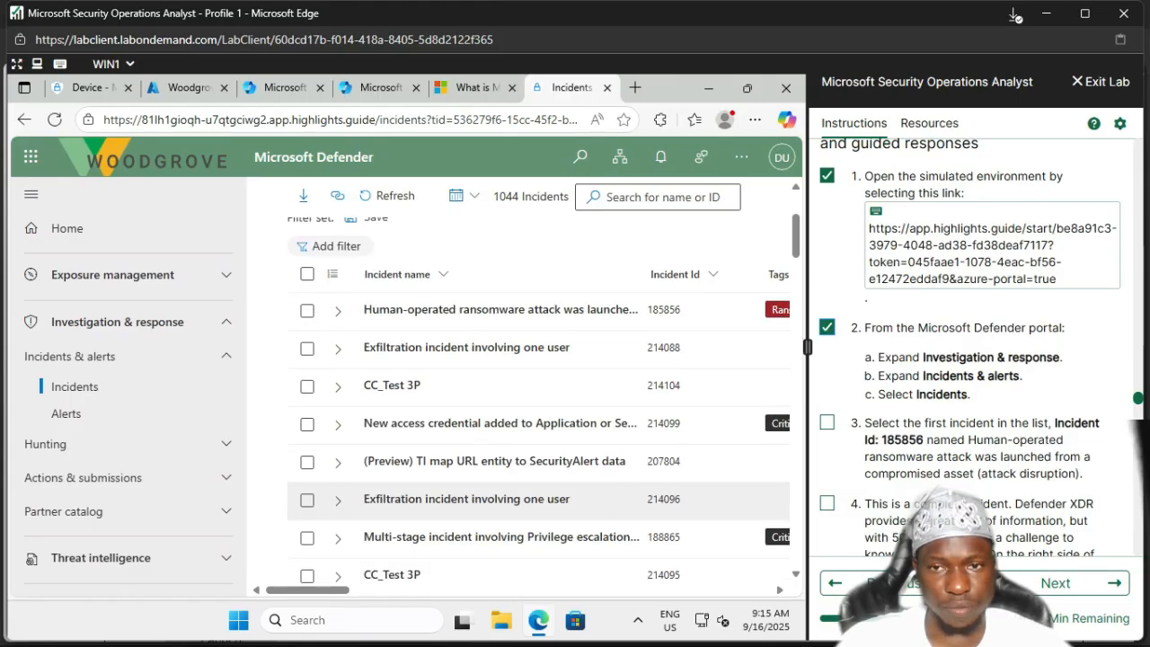
scroll(774, 399, down, 3)
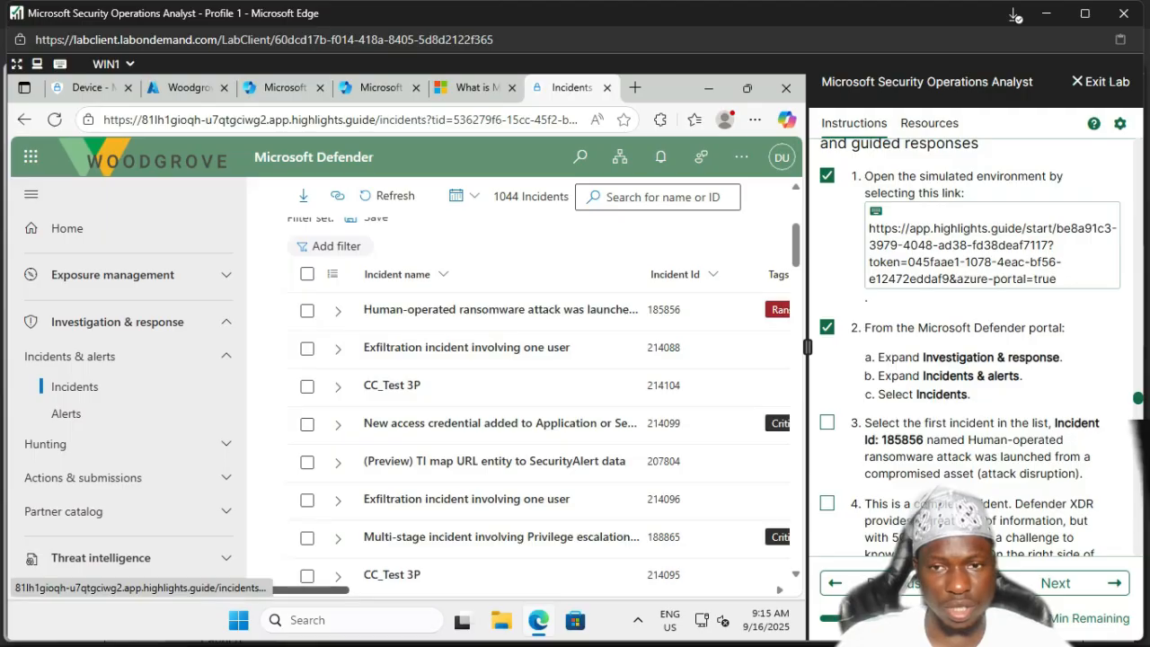
scroll(504, 431, right, 3)
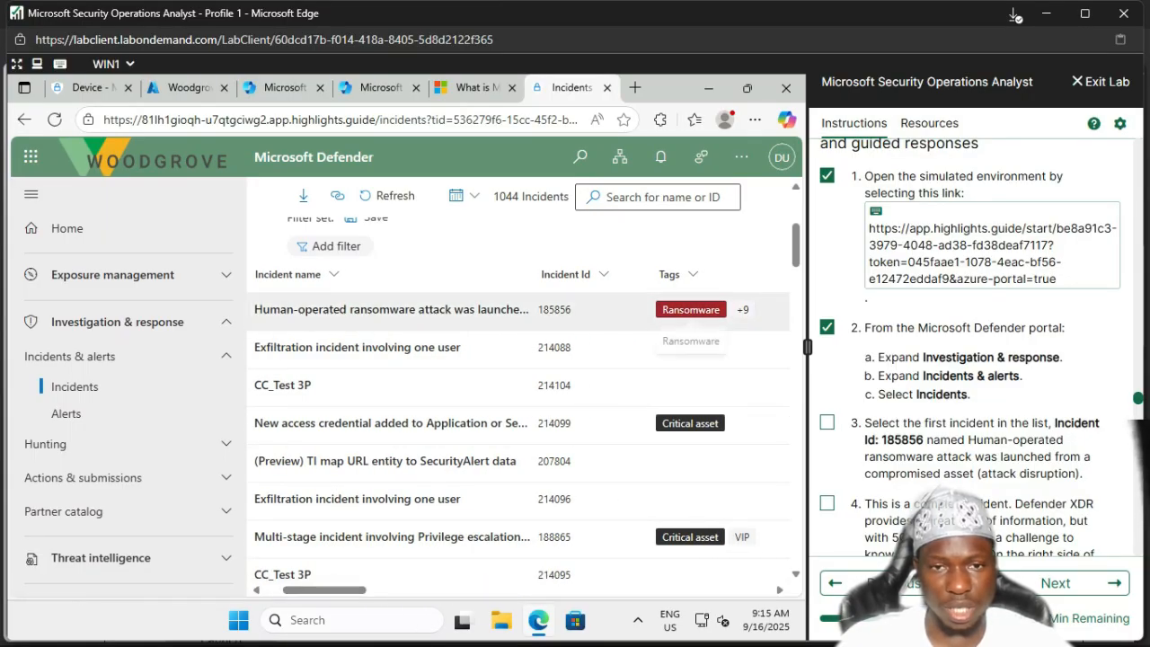
Step: Open ransomware incident 185856 from the queue and tick lab step 3
click(377, 310)
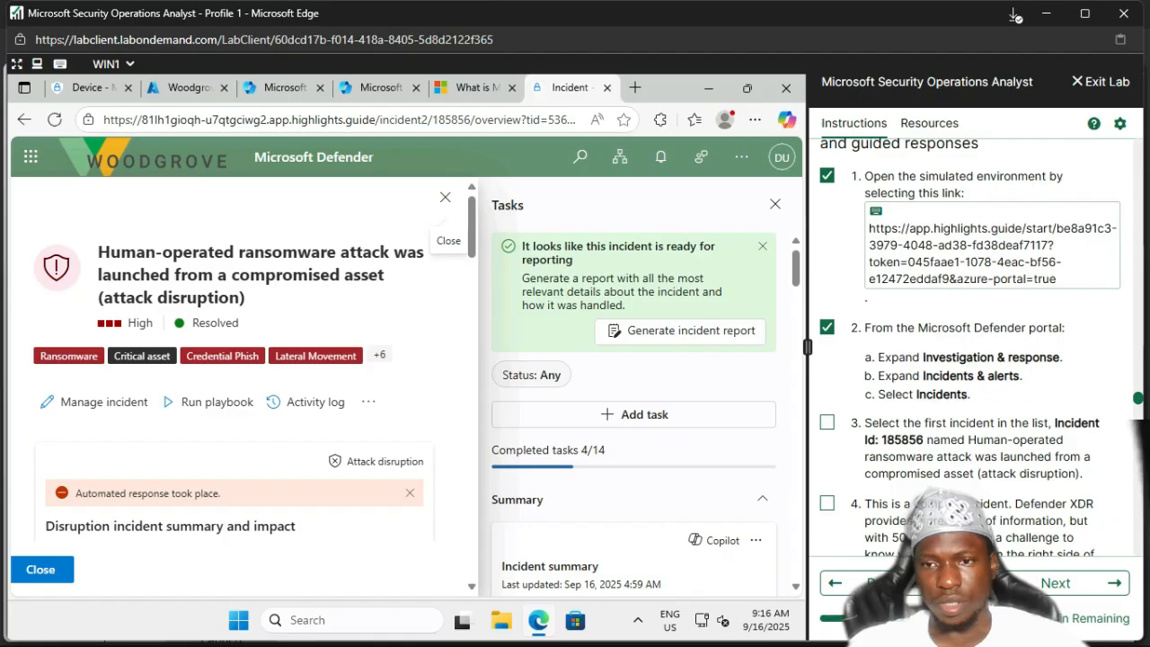
click(827, 422)
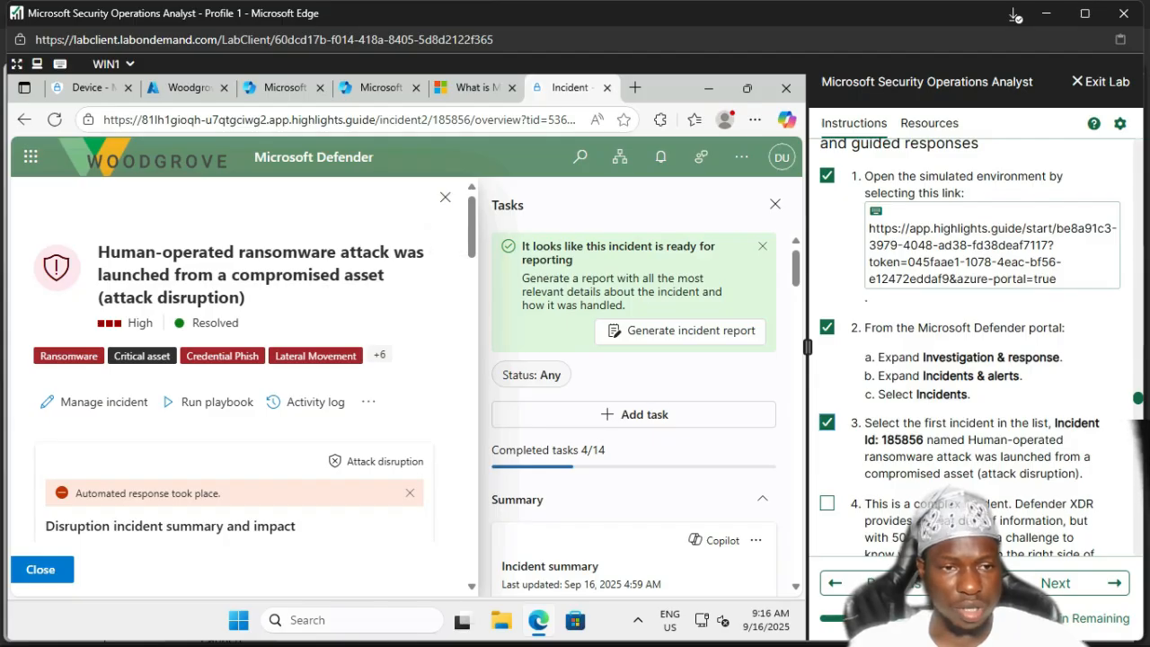
scroll(238, 378, down, 2)
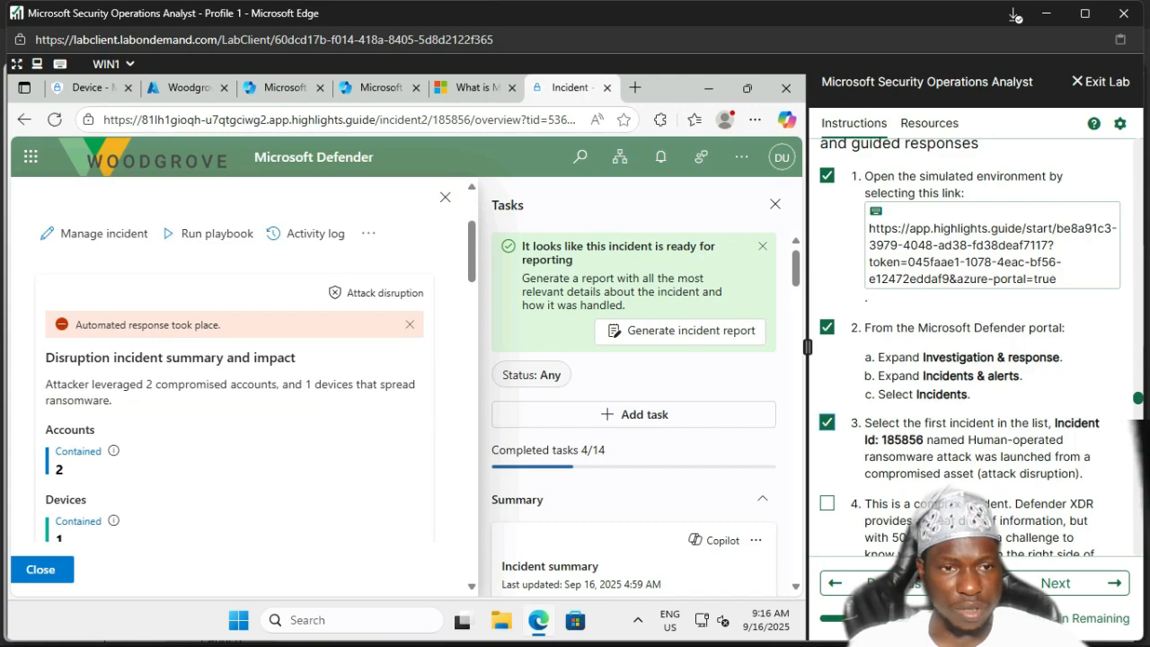
scroll(238, 378, down, 1)
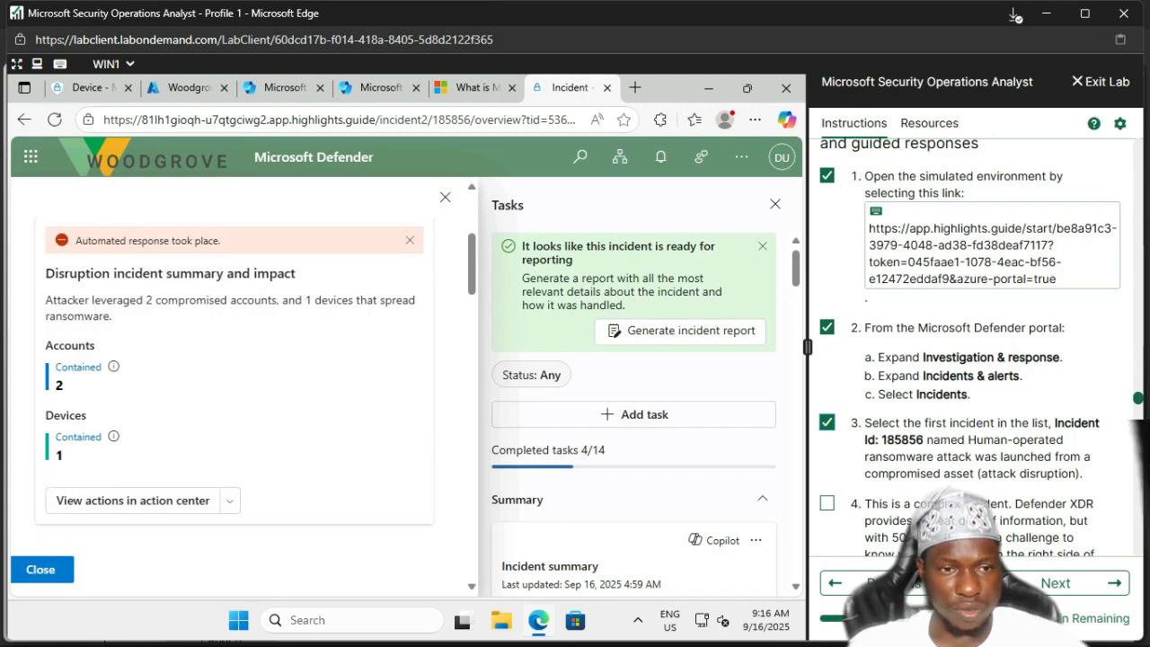
scroll(238, 378, down, 8)
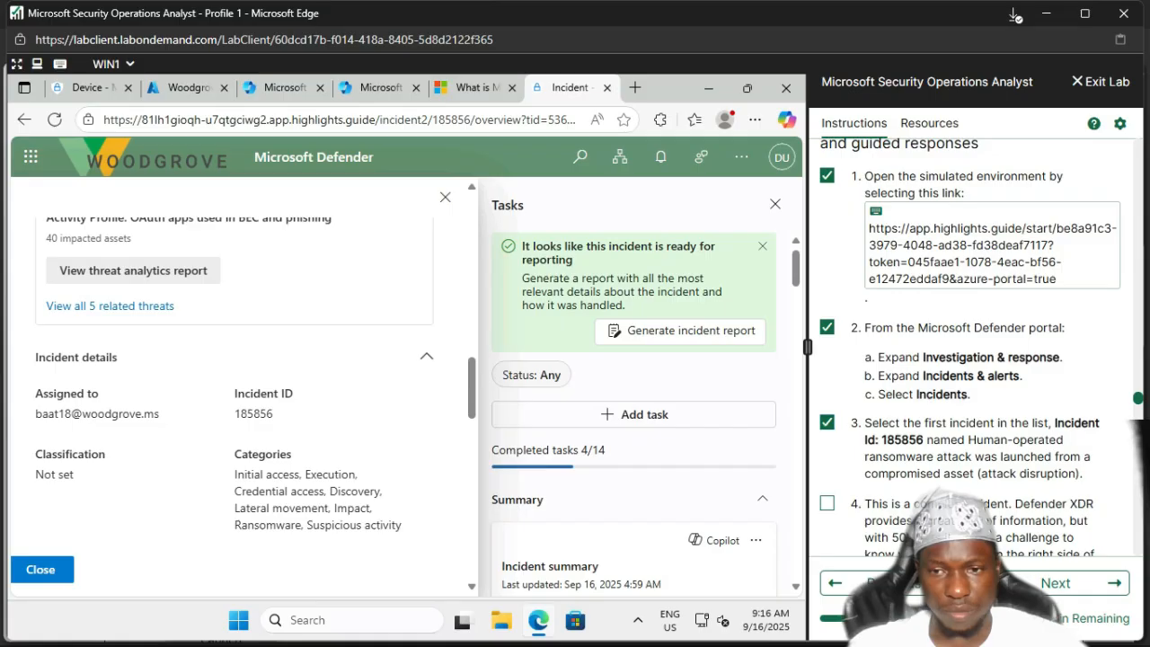
Step: Tick lab step 4 and scroll the Tasks pane down to the Copilot incident summary
click(827, 503)
scroll(975, 360, down, 2)
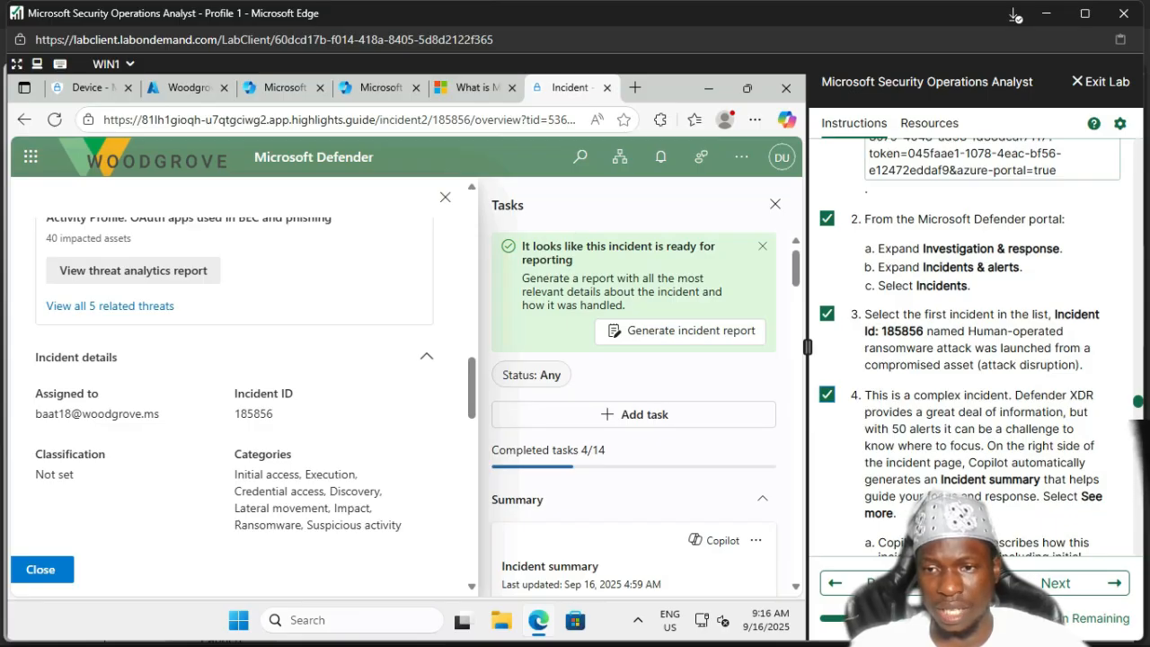
scroll(975, 350, down, 1)
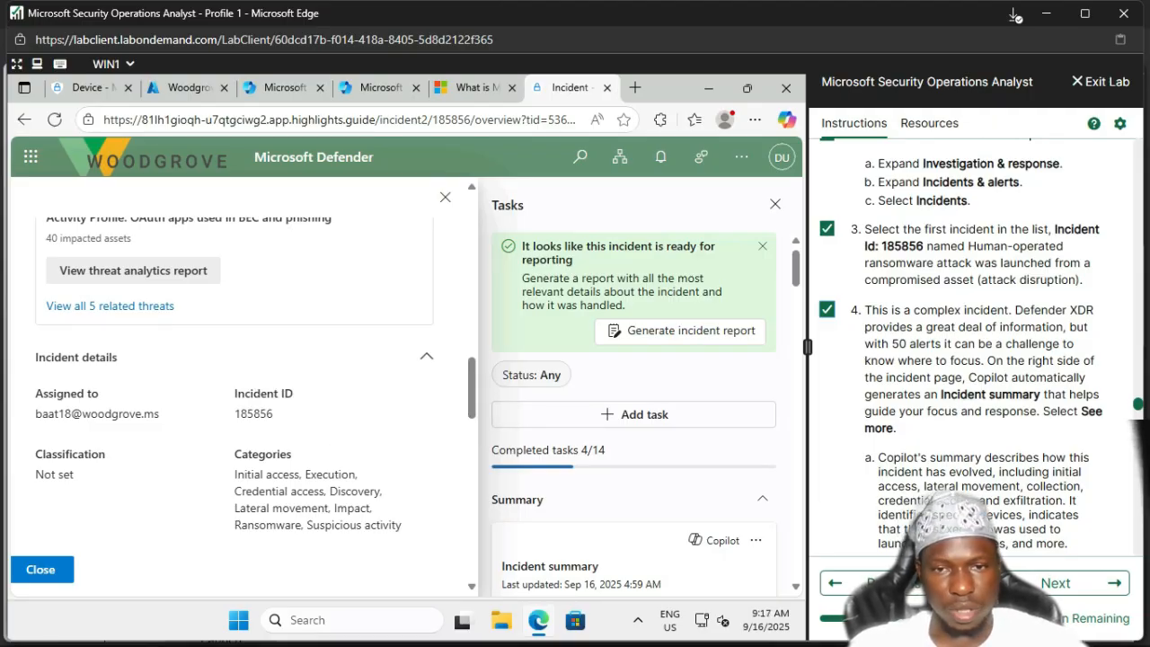
scroll(634, 395, down, 3)
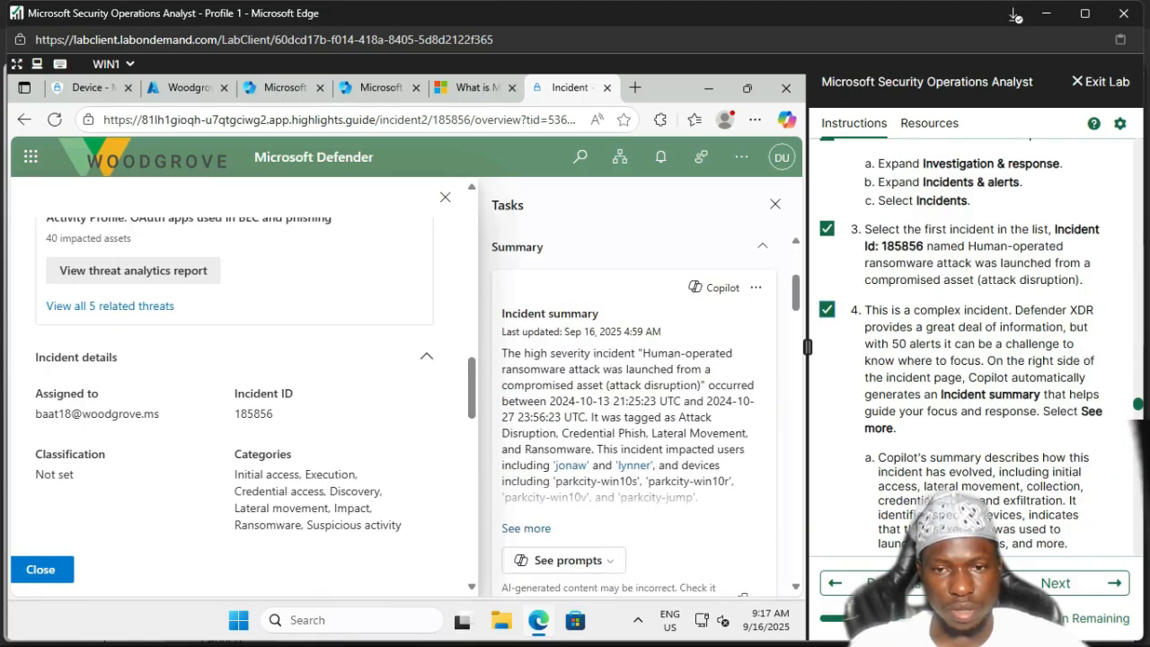
Step: Expand the 185856 summary and read through to the ransomware activity on parkcity-win10r and parkcity-win10s
click(525, 529)
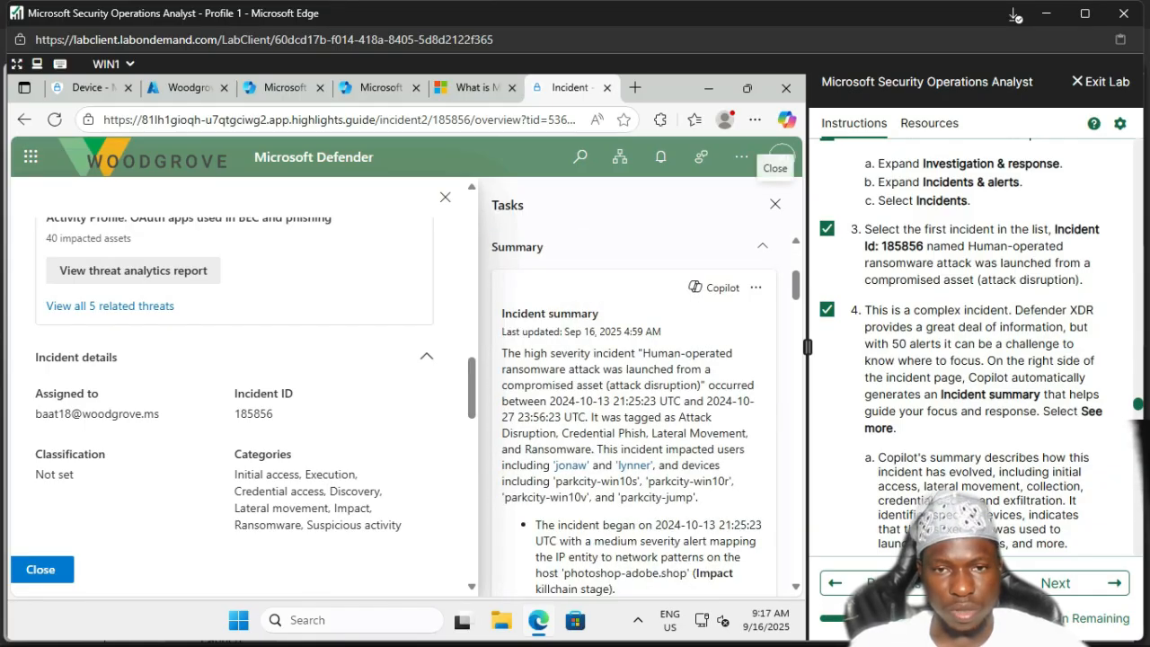
scroll(526, 528, down, 2)
scroll(639, 409, down, 2)
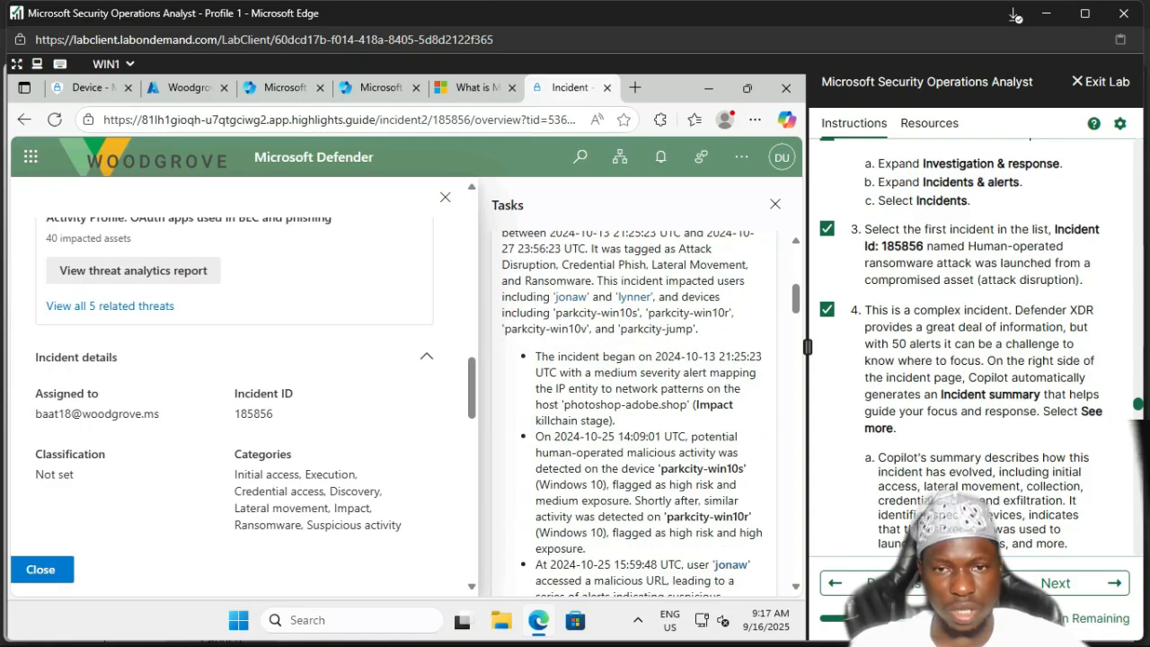
scroll(638, 408, up, 2)
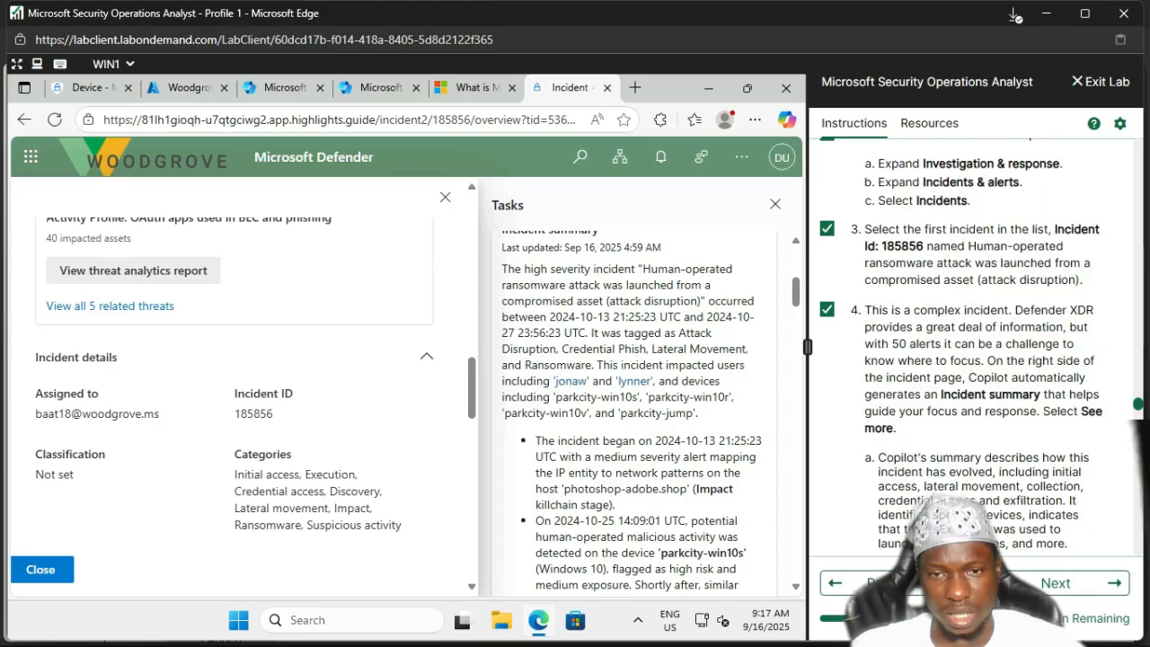
scroll(638, 404, down, 2)
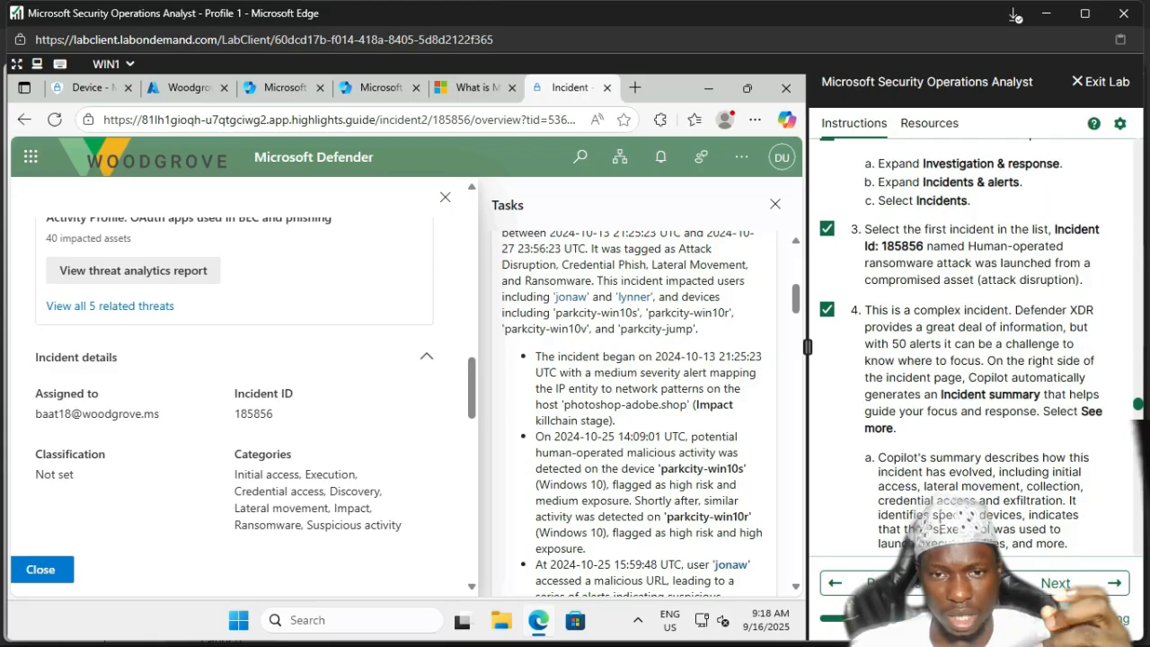
scroll(642, 409, down, 3)
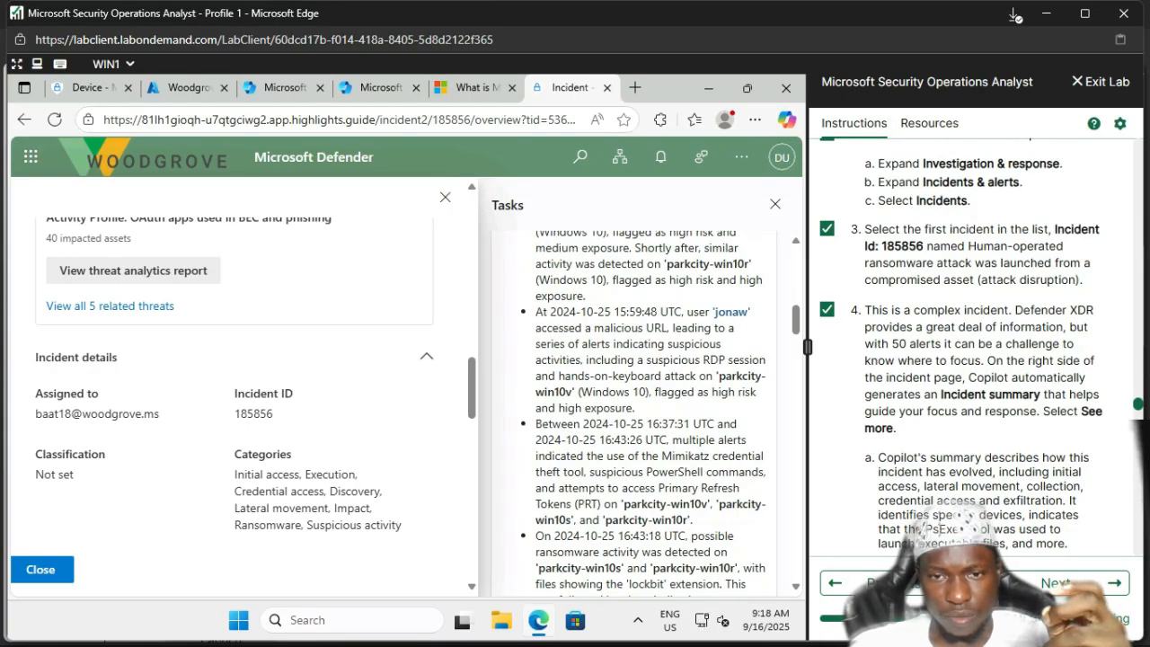
scroll(642, 409, down, 1)
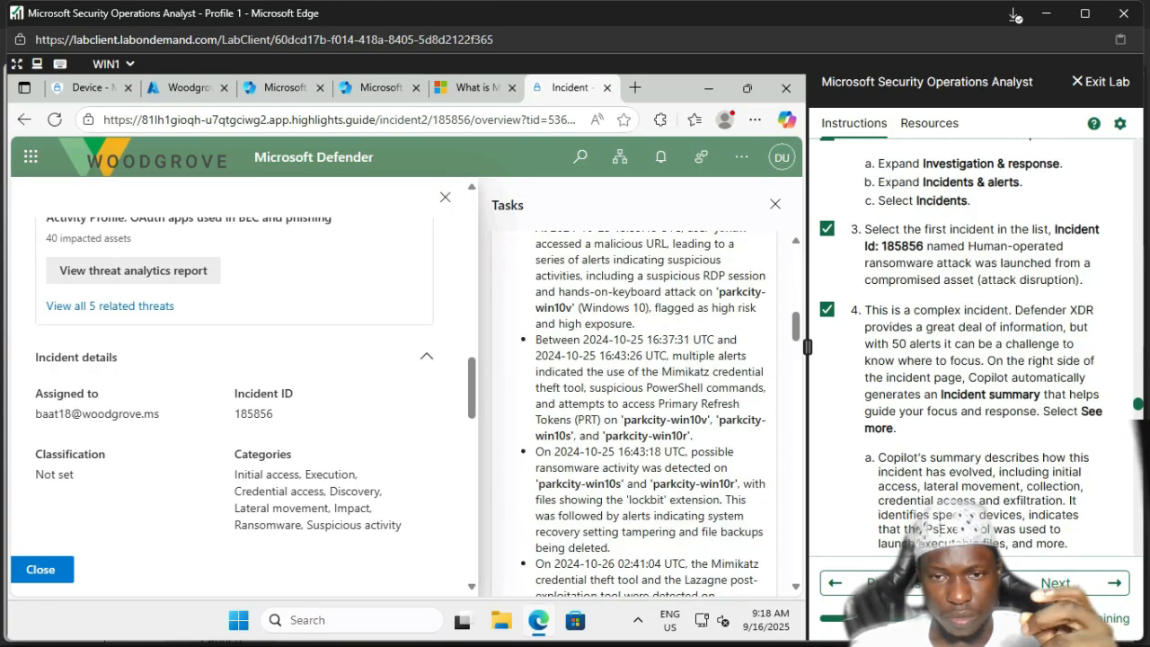
scroll(643, 409, down, 4)
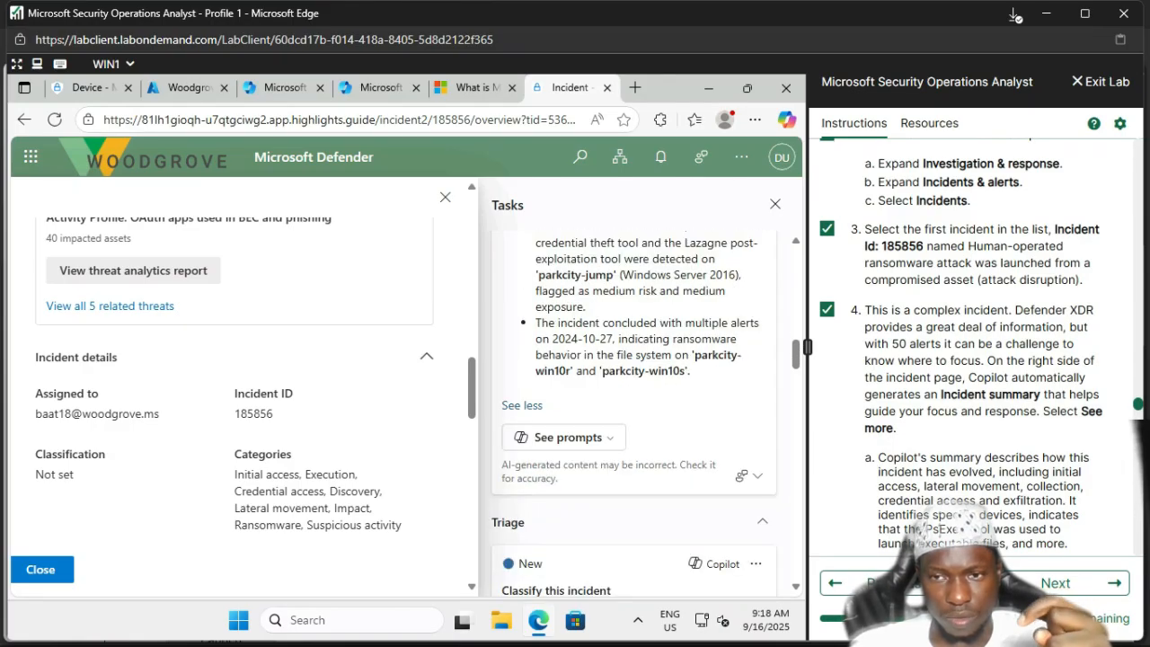
scroll(975, 341, down, 2)
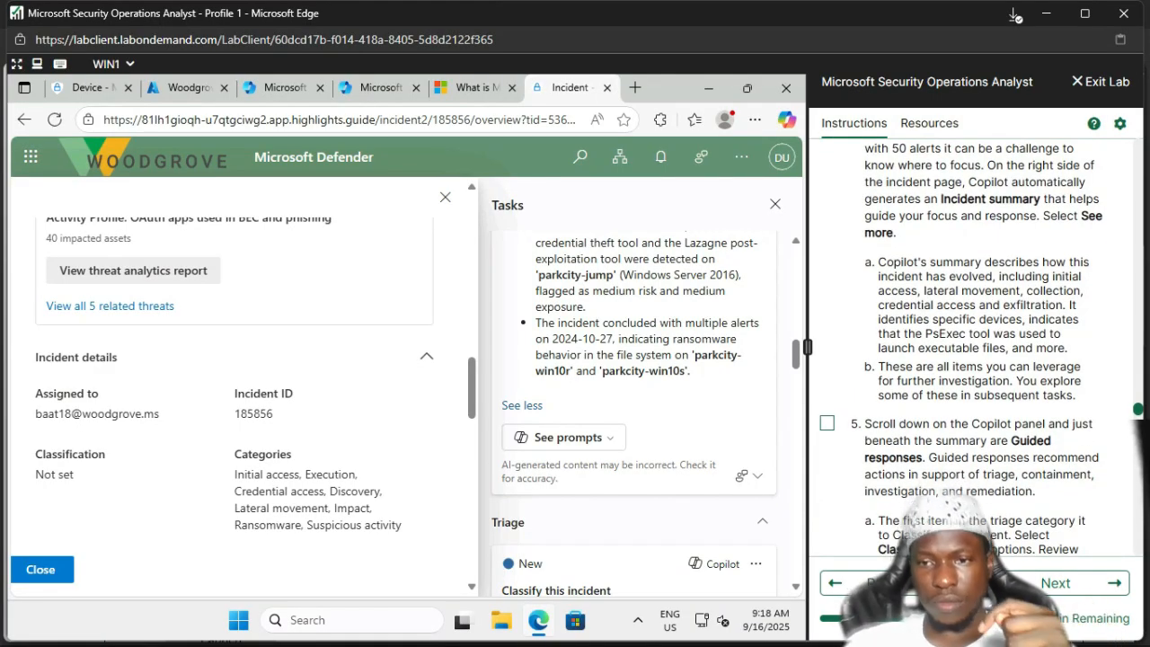
click(828, 423)
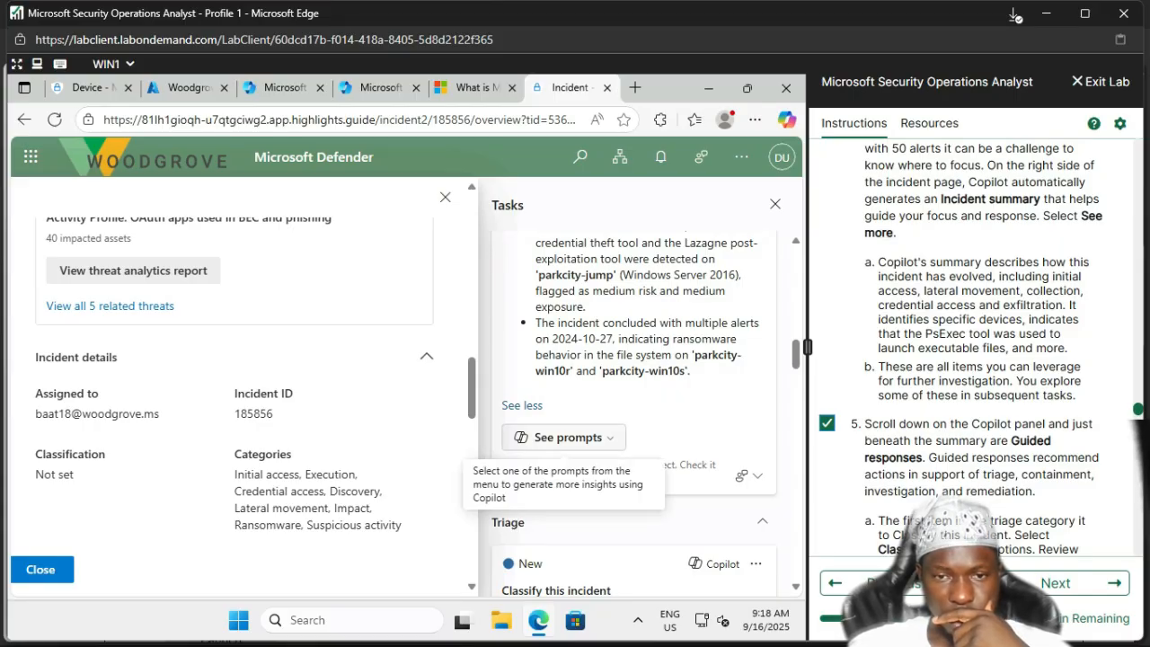
scroll(566, 441, down, 3)
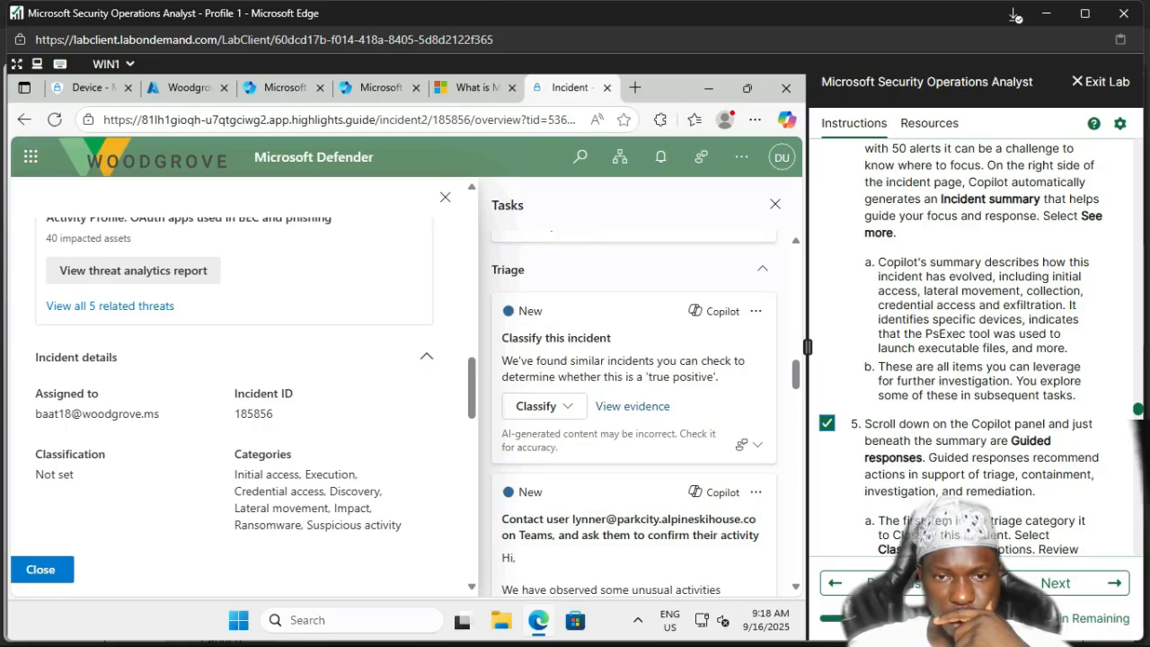
scroll(634, 404, down, 1)
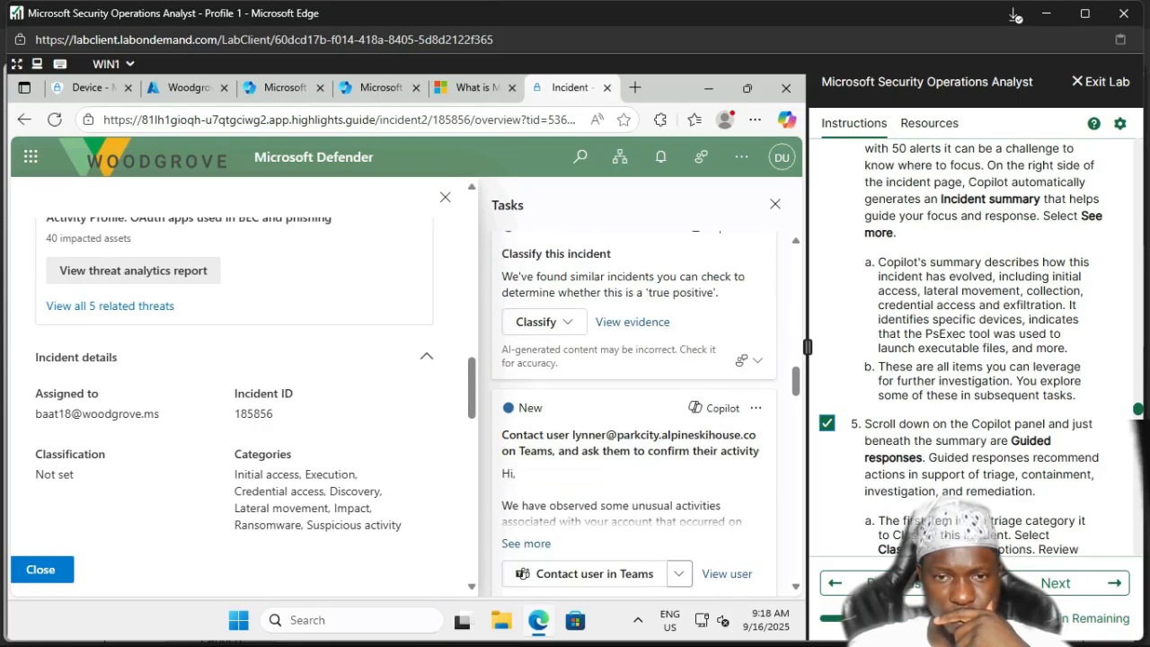
scroll(634, 404, up, 5)
scroll(647, 405, up, 2)
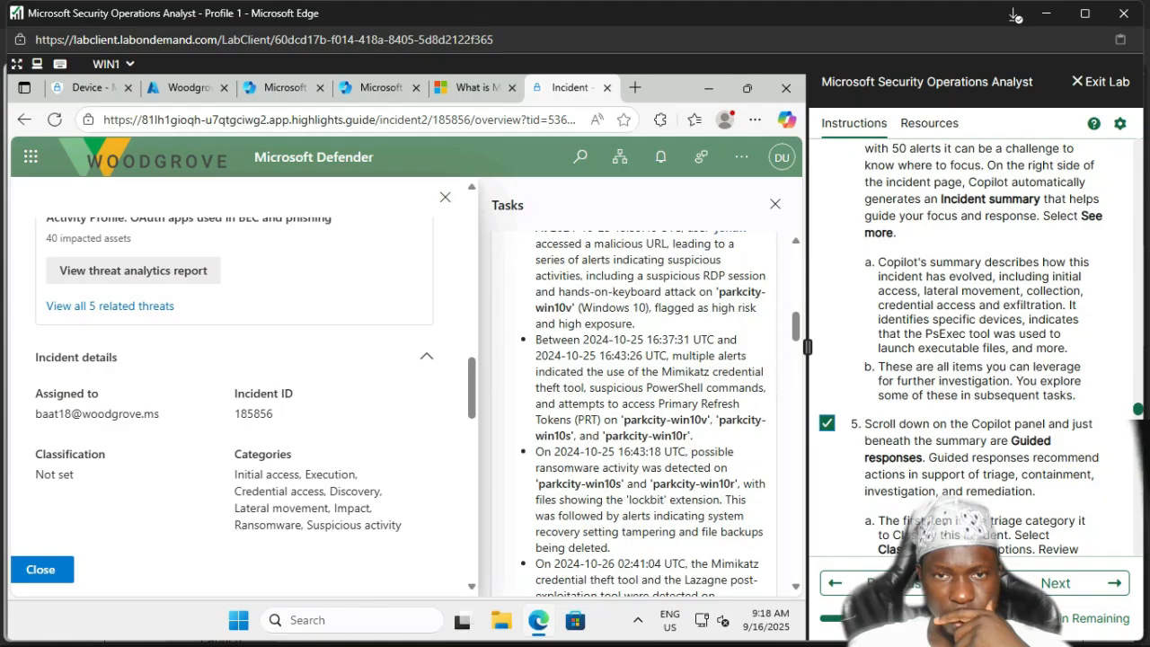
scroll(647, 404, down, 4)
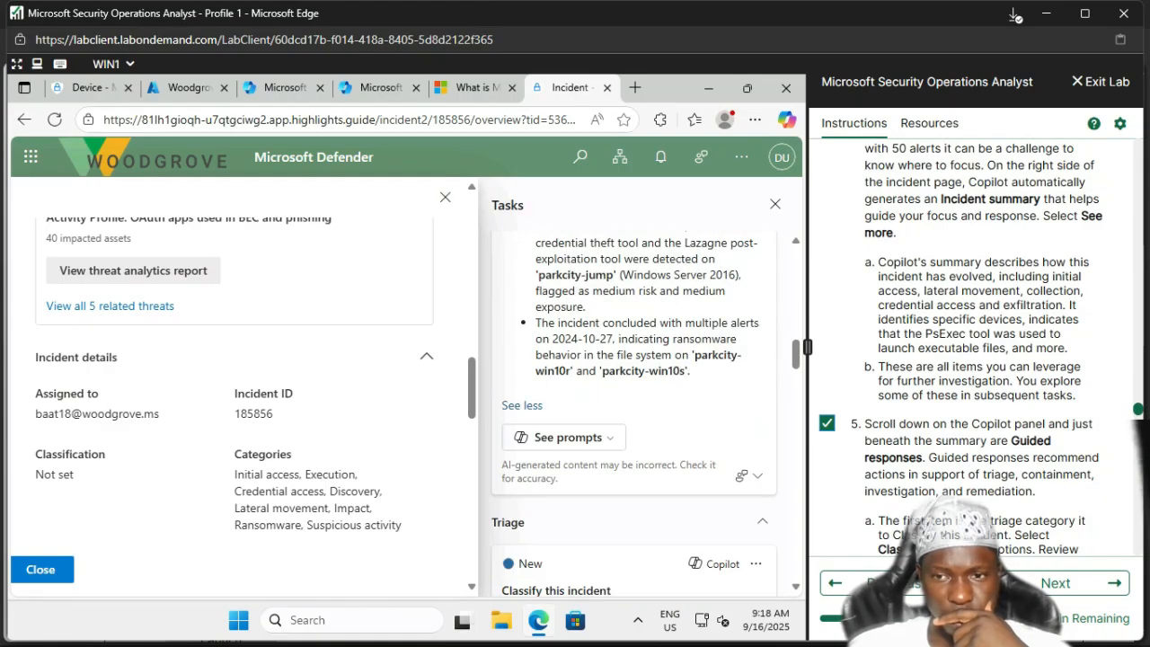
scroll(960, 348, down, 3)
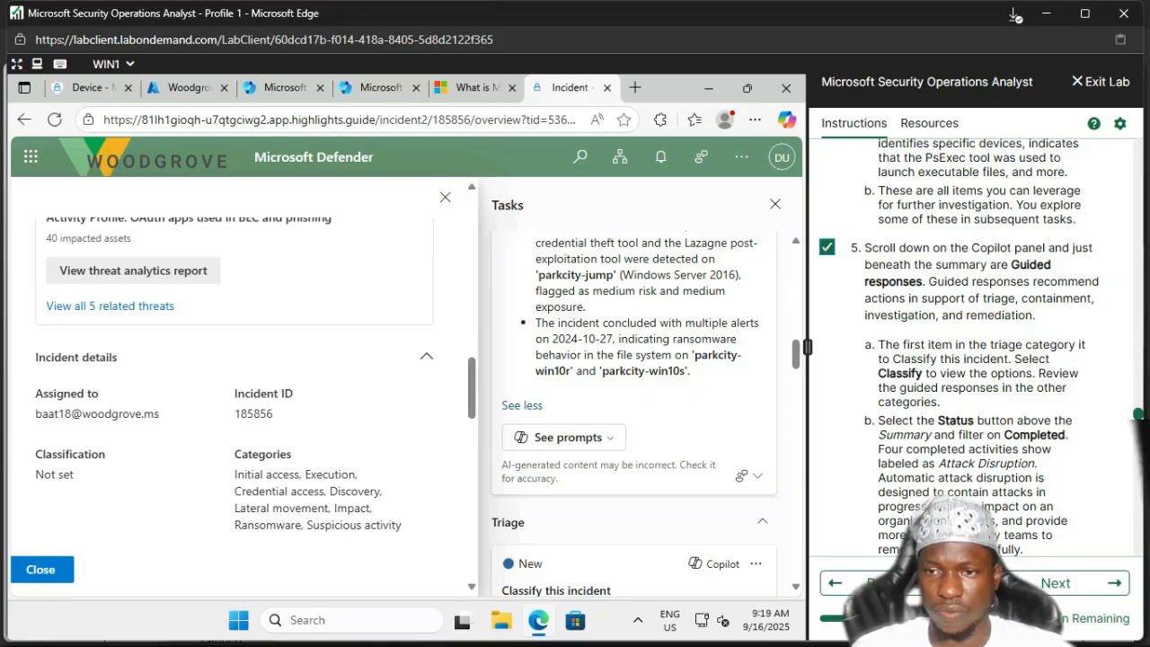
scroll(634, 414, up, 4)
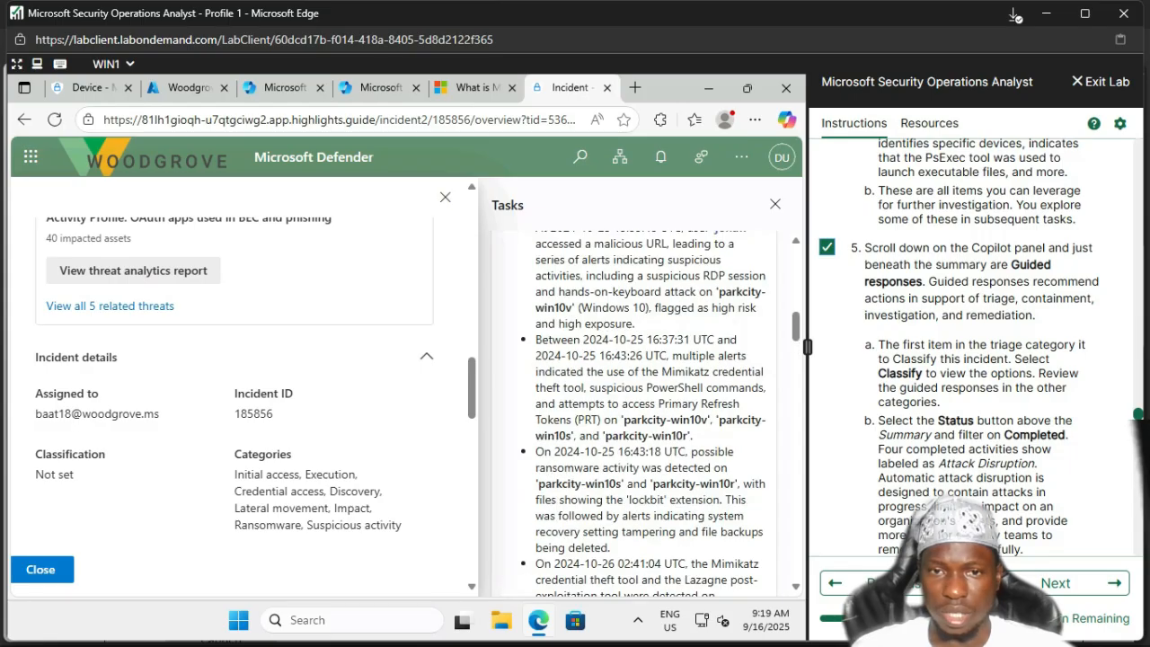
scroll(634, 414, down, 7)
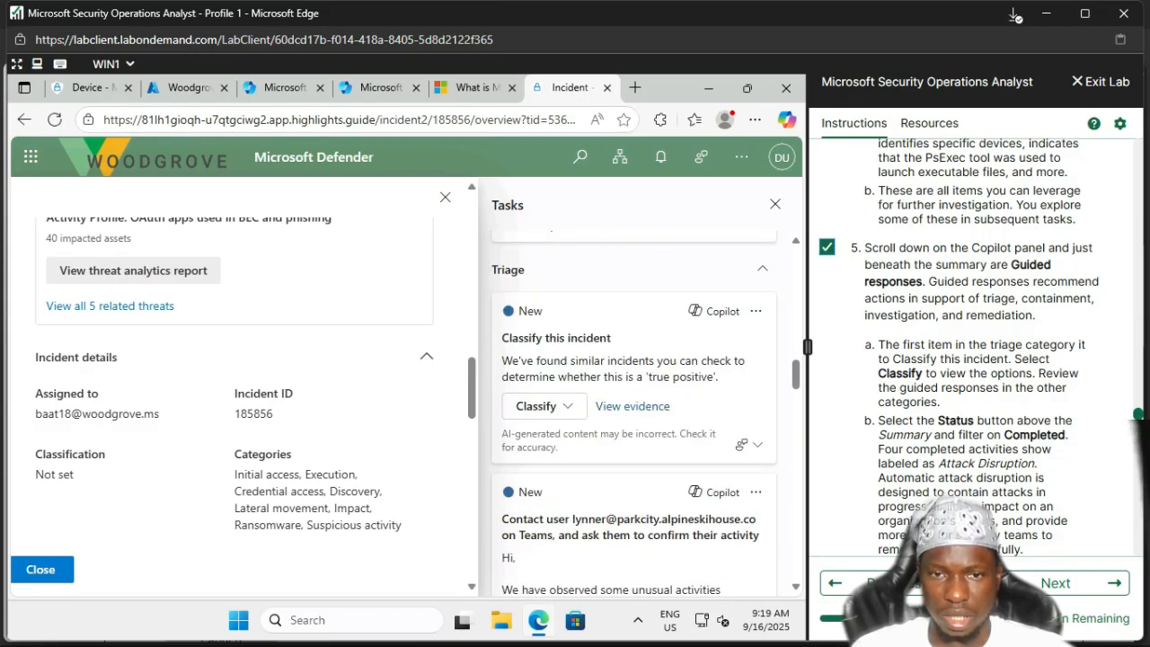
Step: Open the Triage card's classification dropdown and look through its options
click(567, 407)
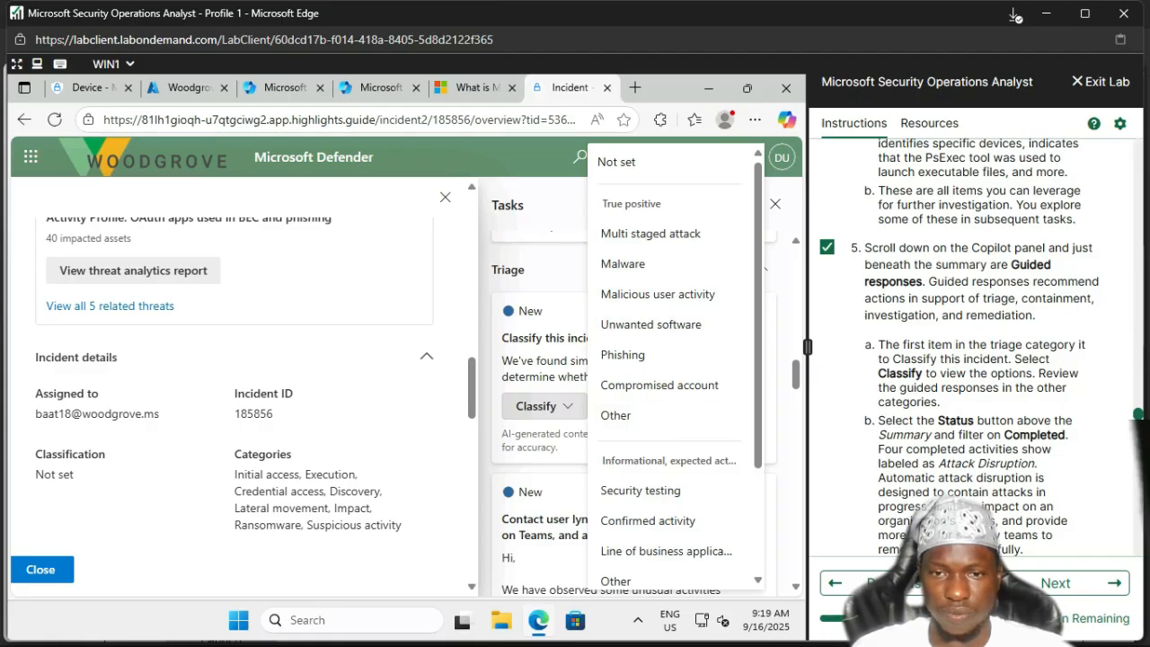
scroll(672, 360, down, 3)
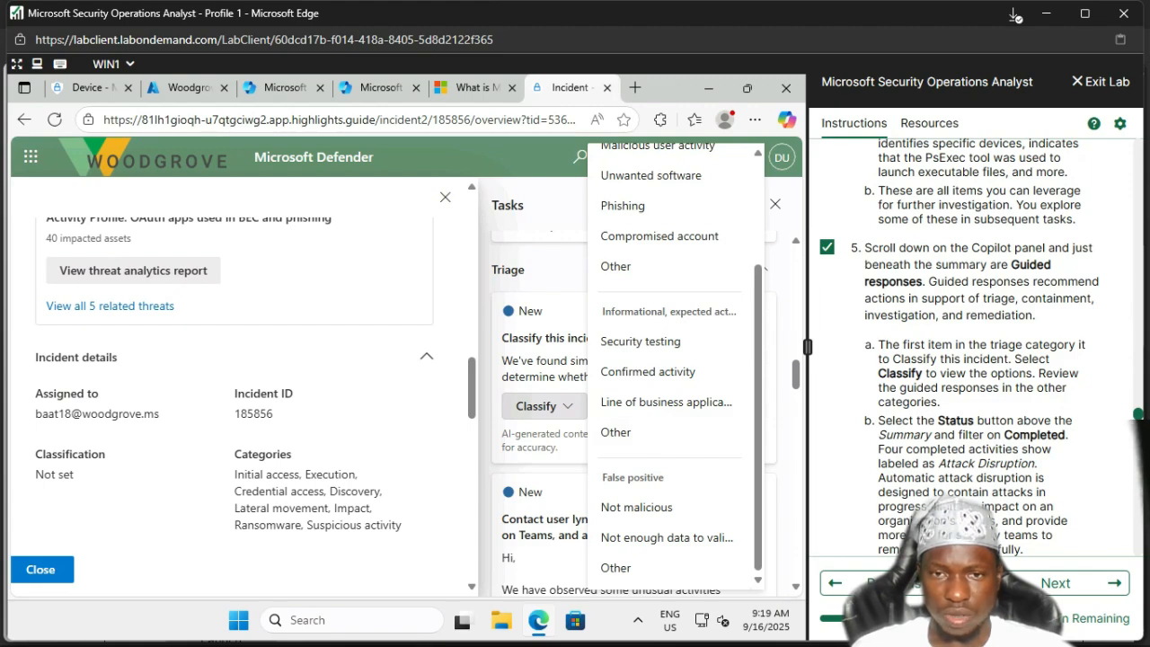
scroll(672, 359, up, 2)
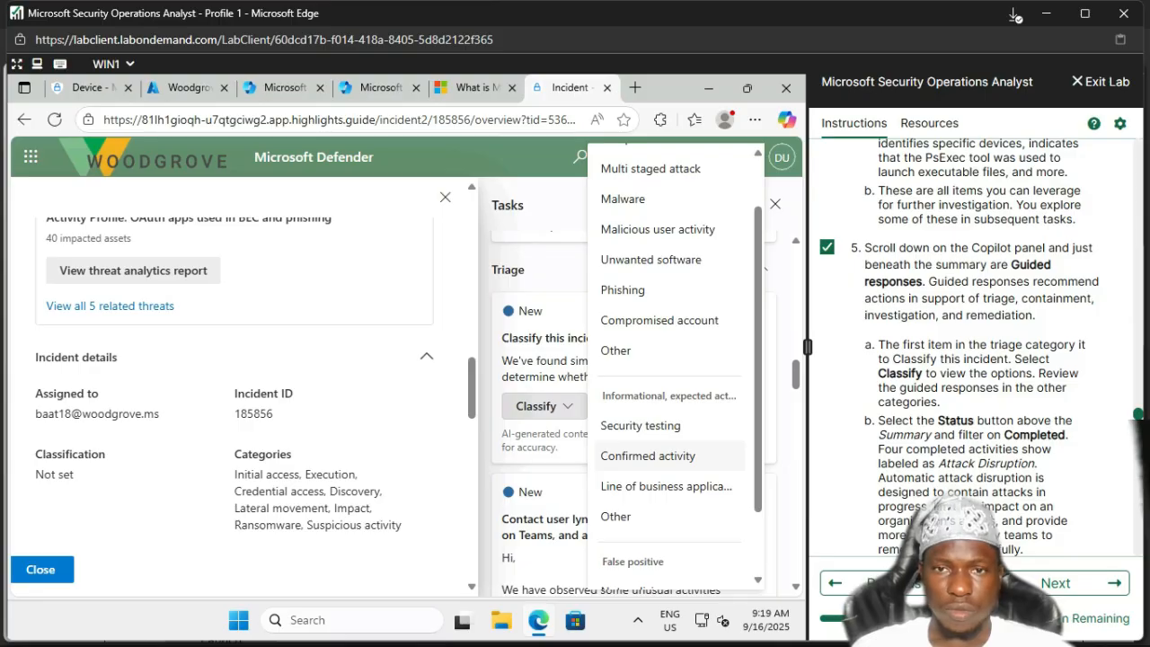
scroll(672, 359, up, 2)
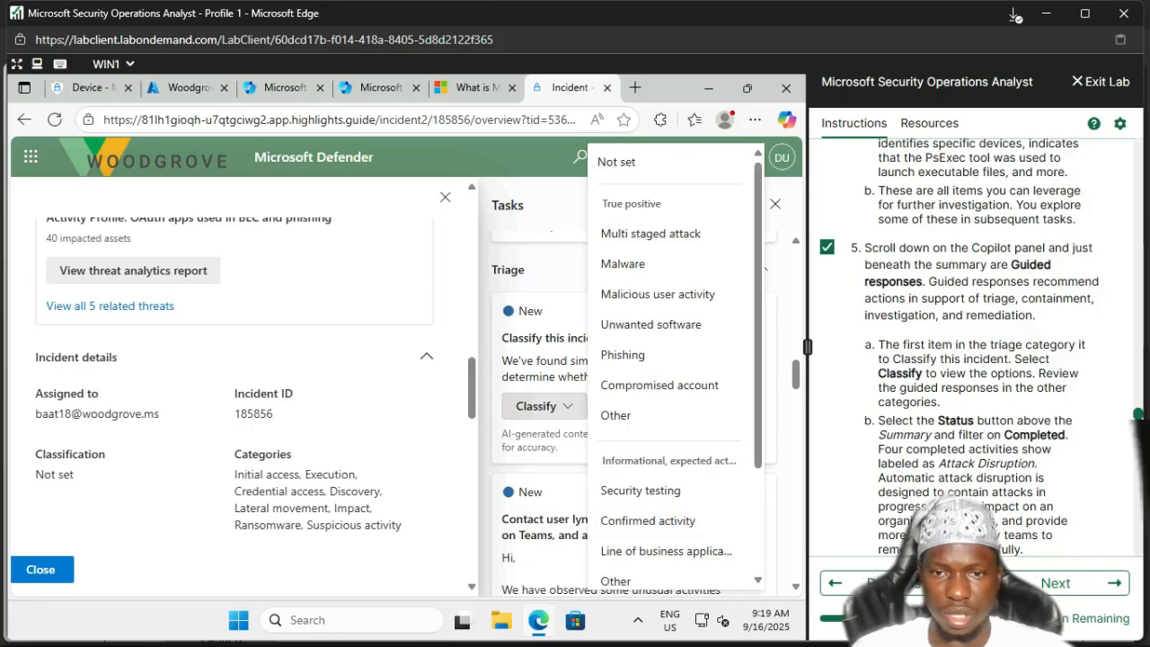
scroll(672, 369, down, 3)
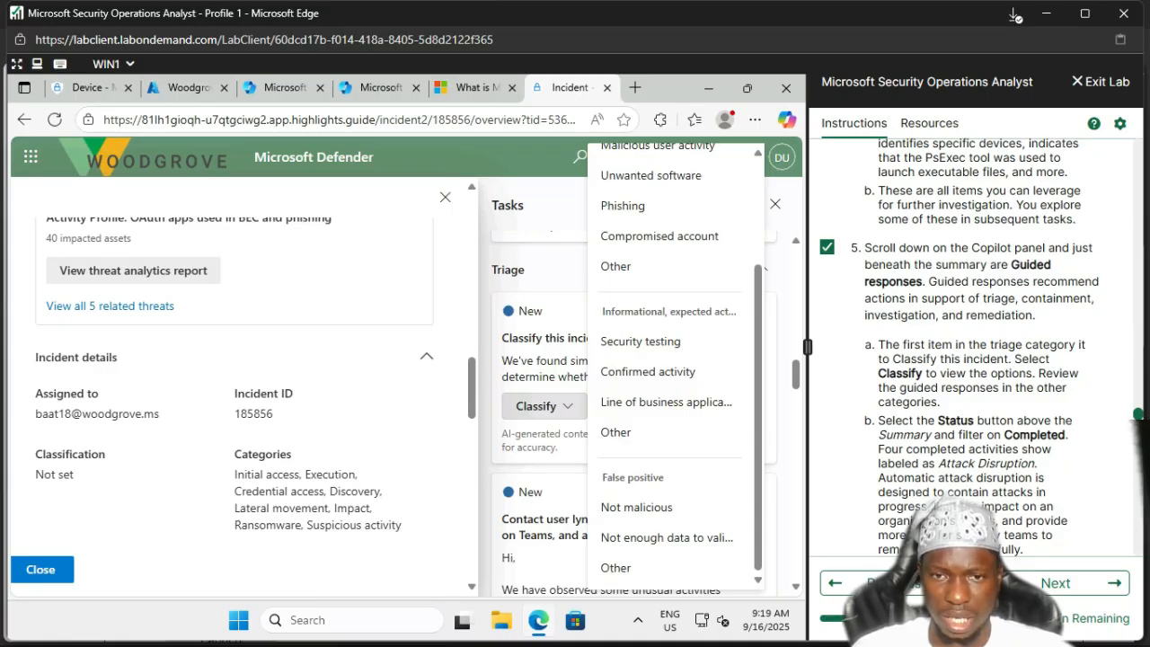
scroll(963, 338, down, 1)
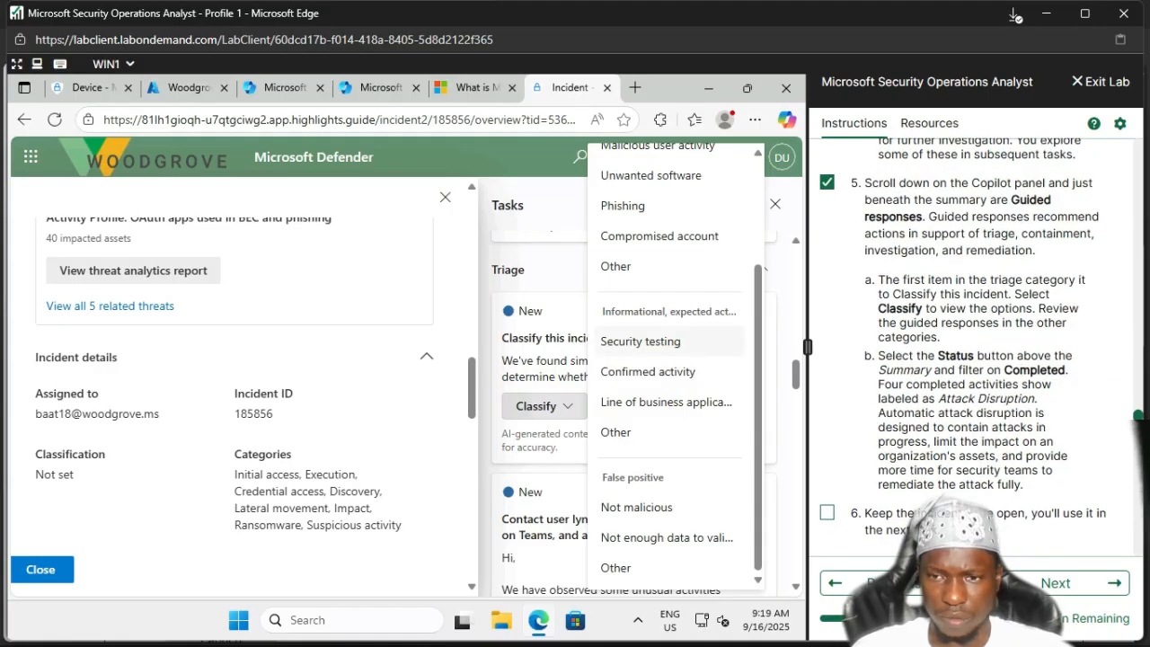
scroll(964, 347, down, 1)
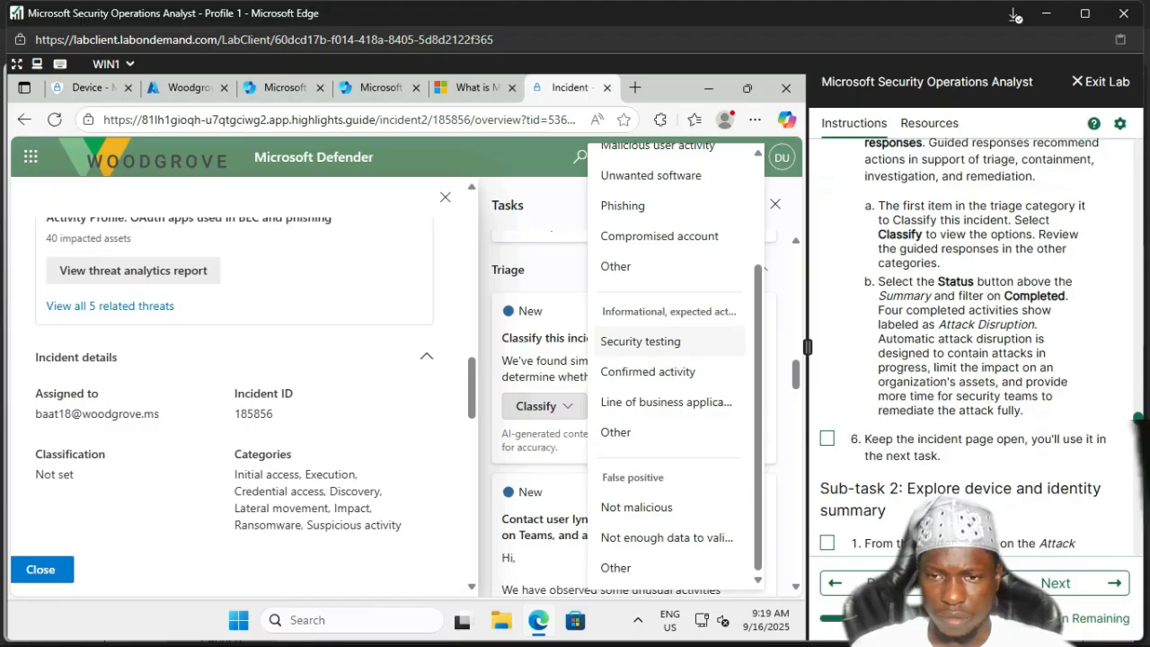
Step: Tick the keep-page-open and first Sub-task 2 lab steps, then save classification as Not set
click(827, 438)
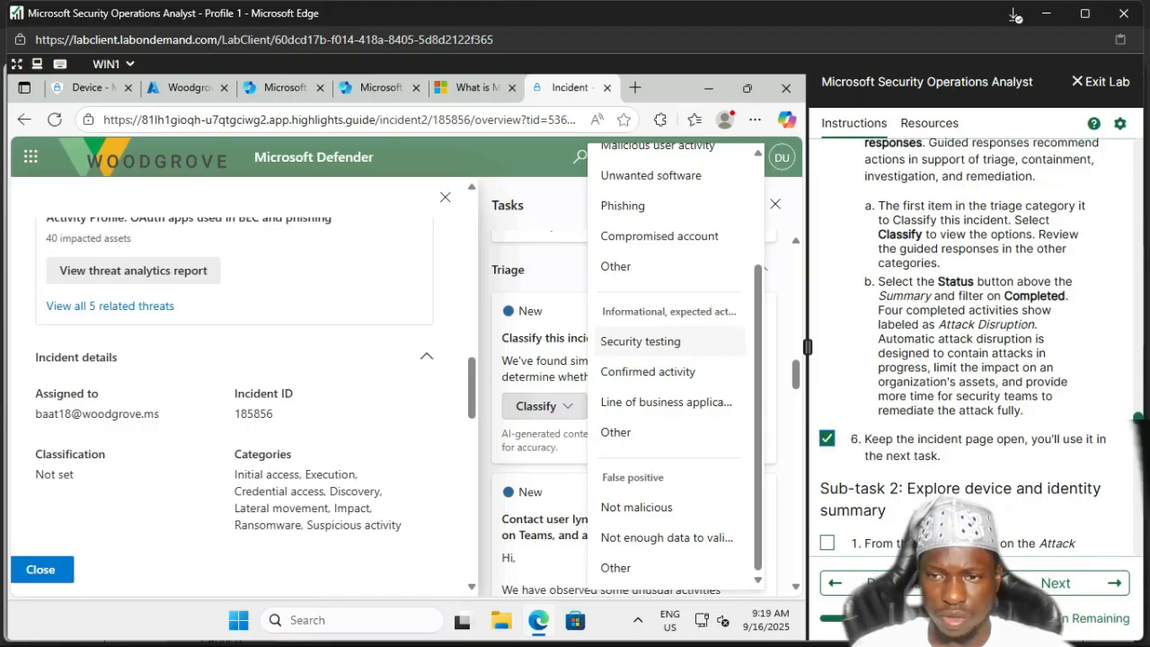
scroll(963, 345, down, 3)
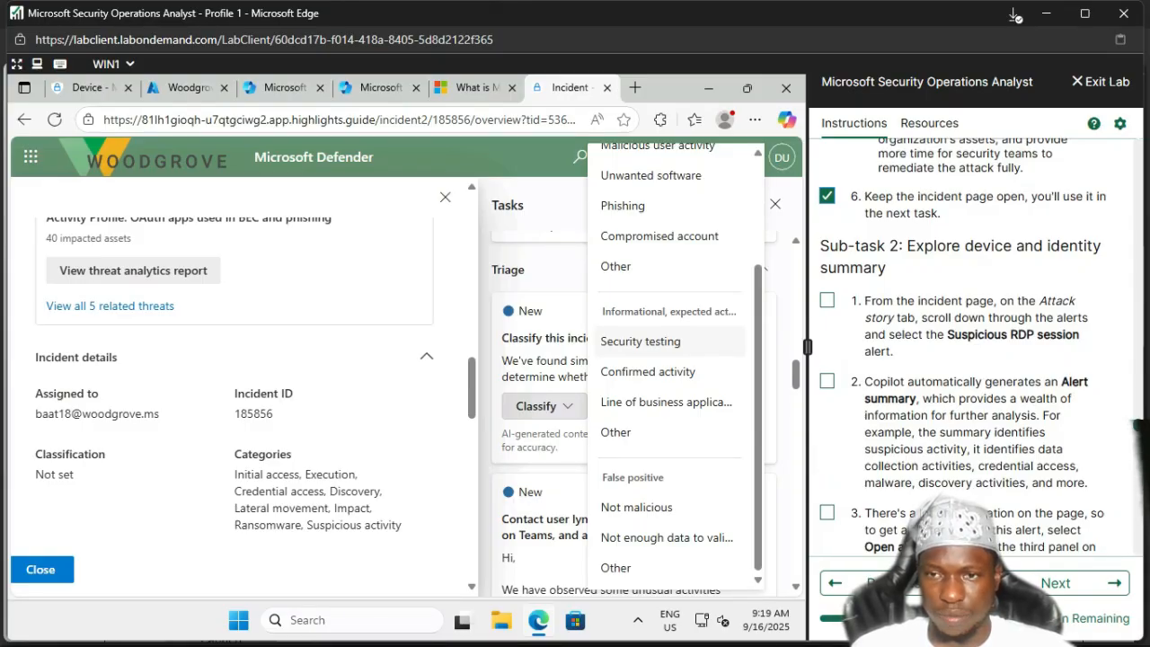
click(828, 300)
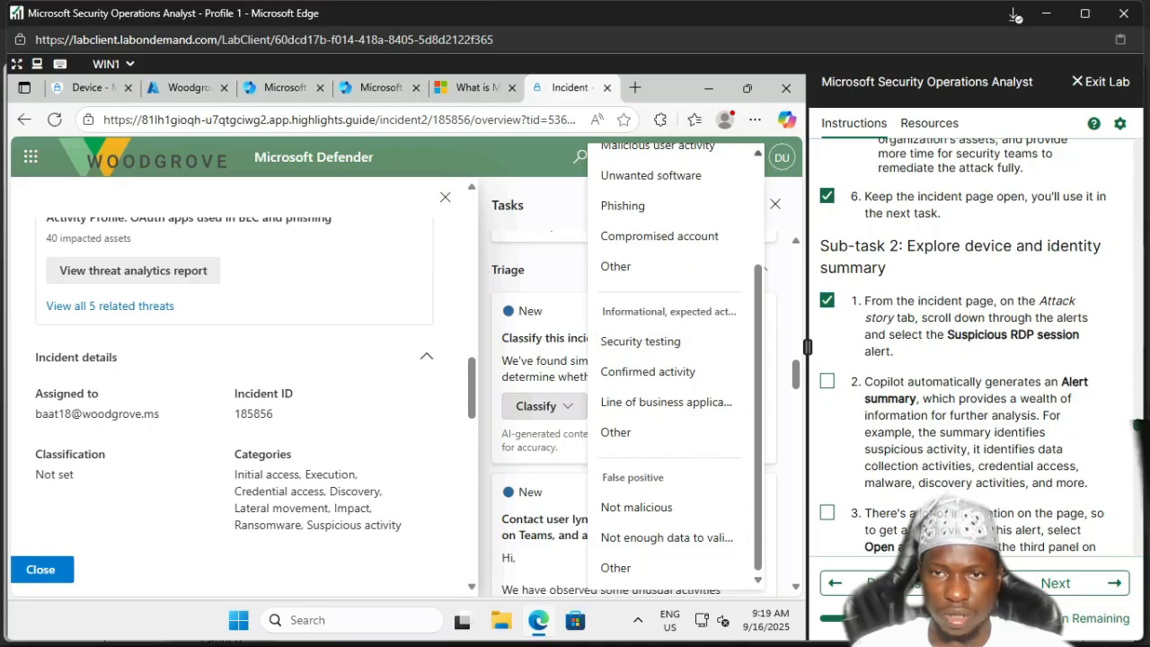
scroll(665, 264, up, 3)
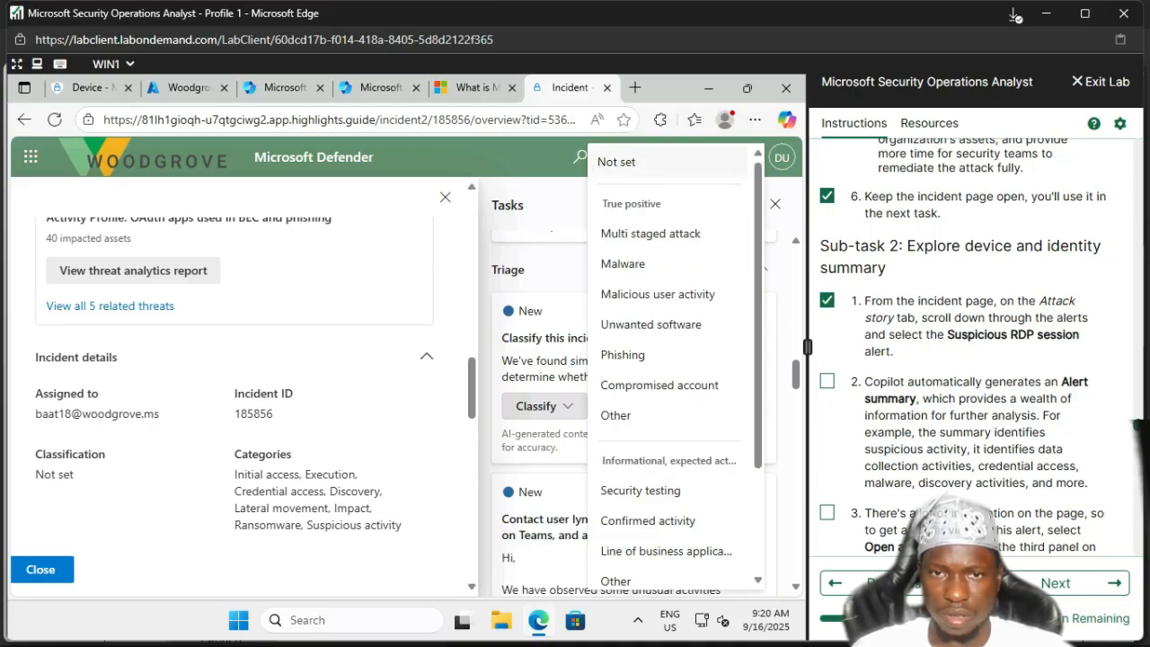
click(665, 263)
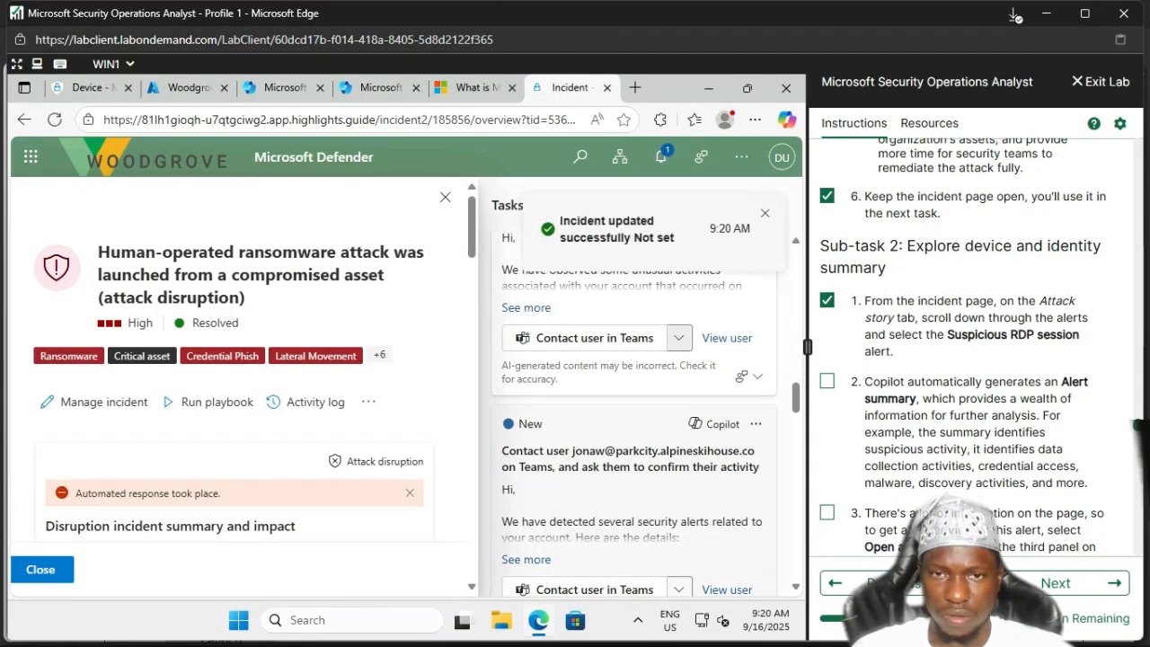
Step: Close the incident details pane and return to the 1044-incident queue headed by incident 185856
click(445, 197)
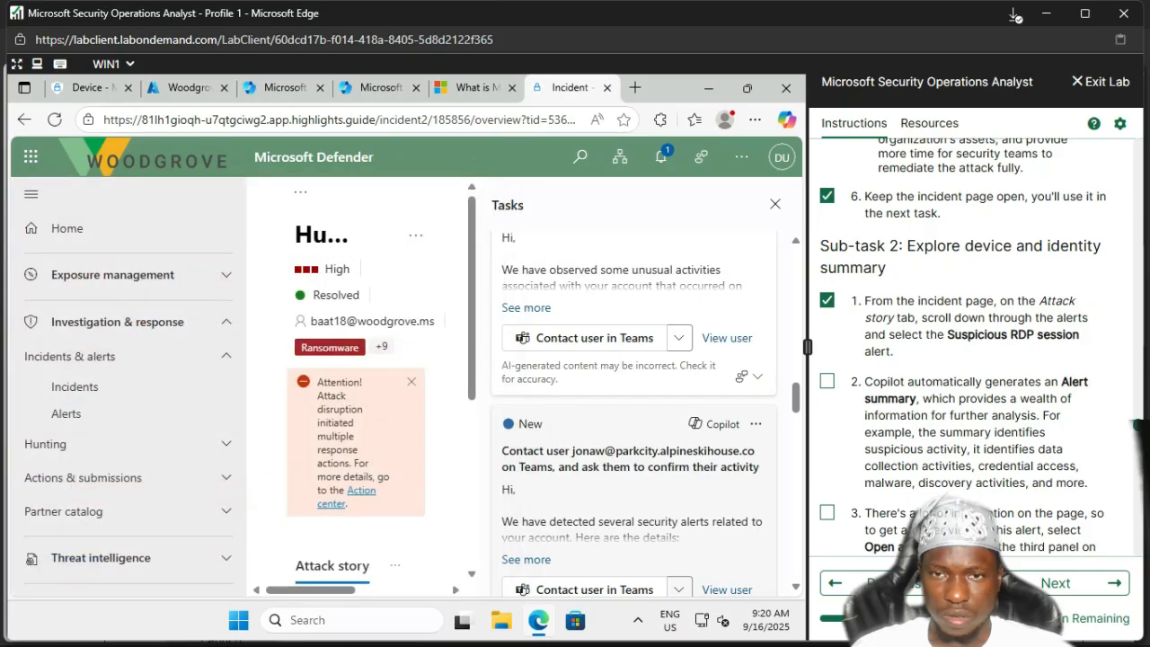
scroll(631, 386, down, 4)
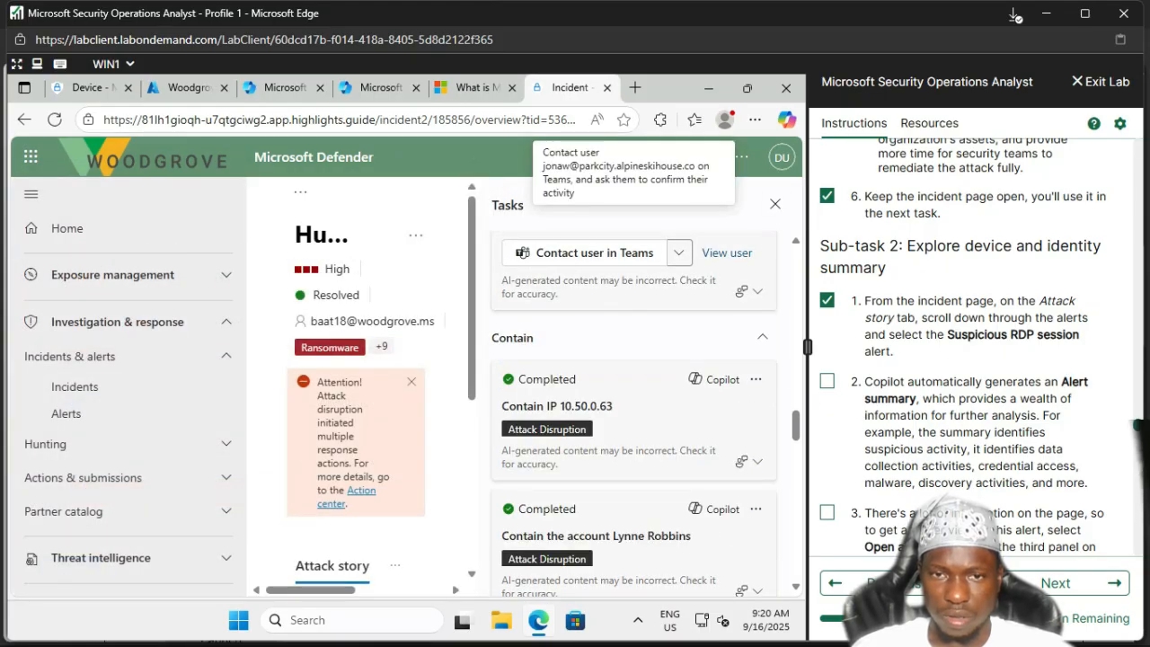
scroll(634, 404, down, 5)
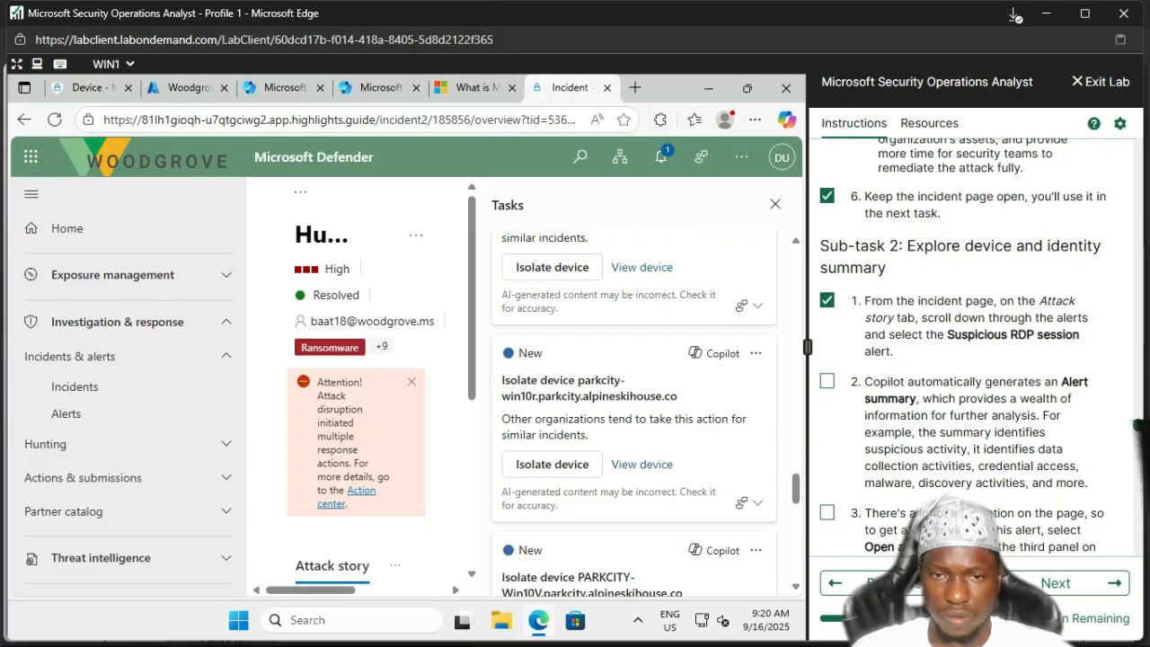
scroll(633, 405, down, 2)
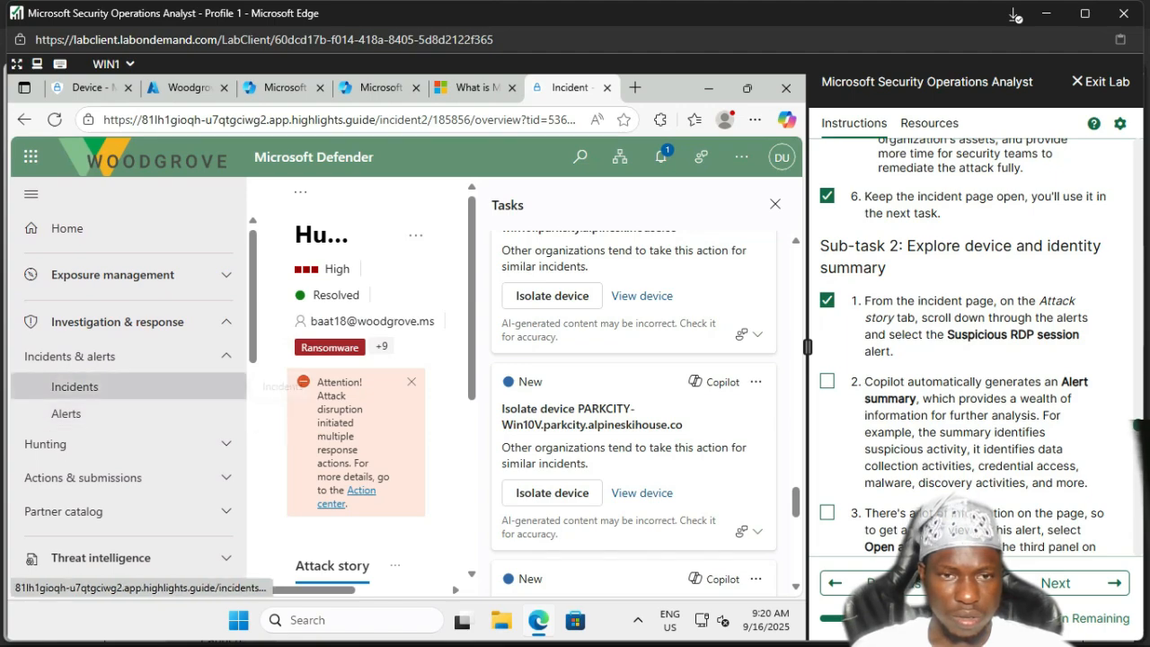
click(253, 382)
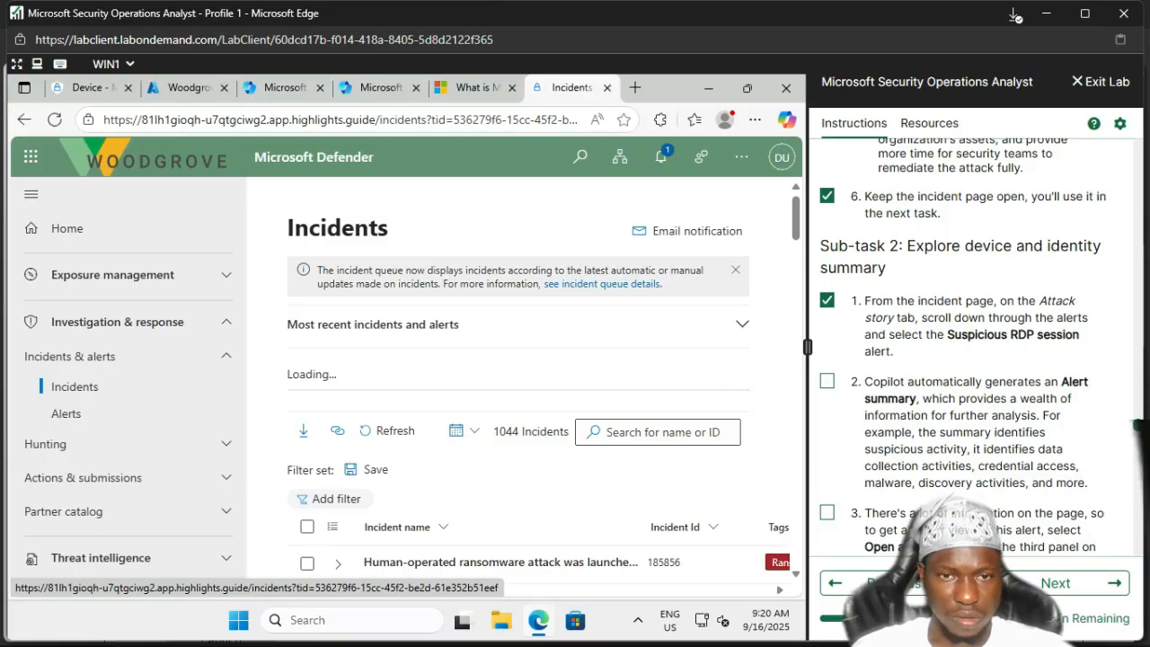
scroll(538, 470, down, 2)
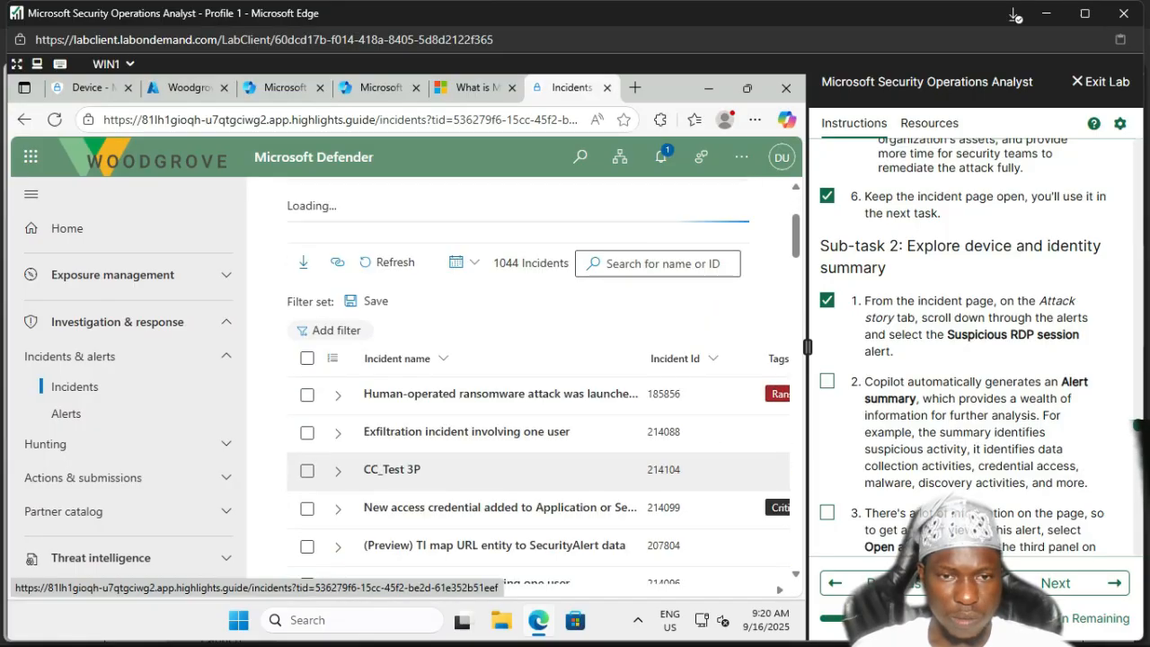